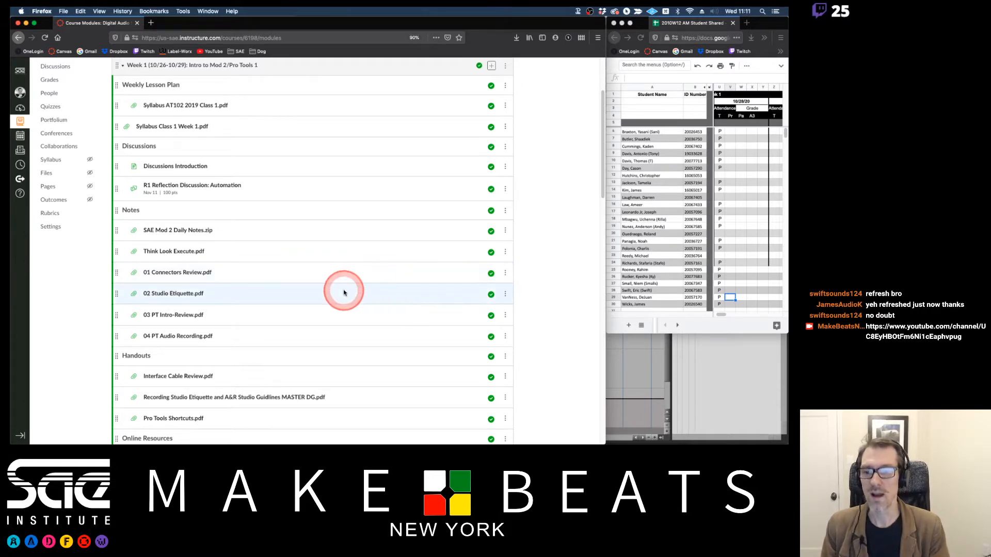
# Open the PT 2 Lab assignment from the Week 1 modules and open pt 2 lab(1).pdf from the Downloads folder.
pyautogui.scroll(-5, 344, 293)
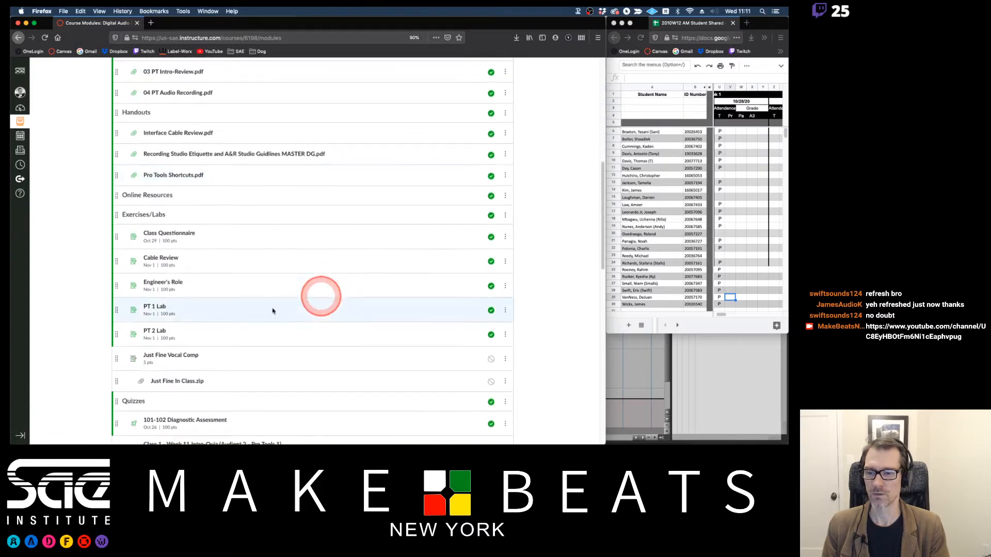
pyautogui.click(156, 332)
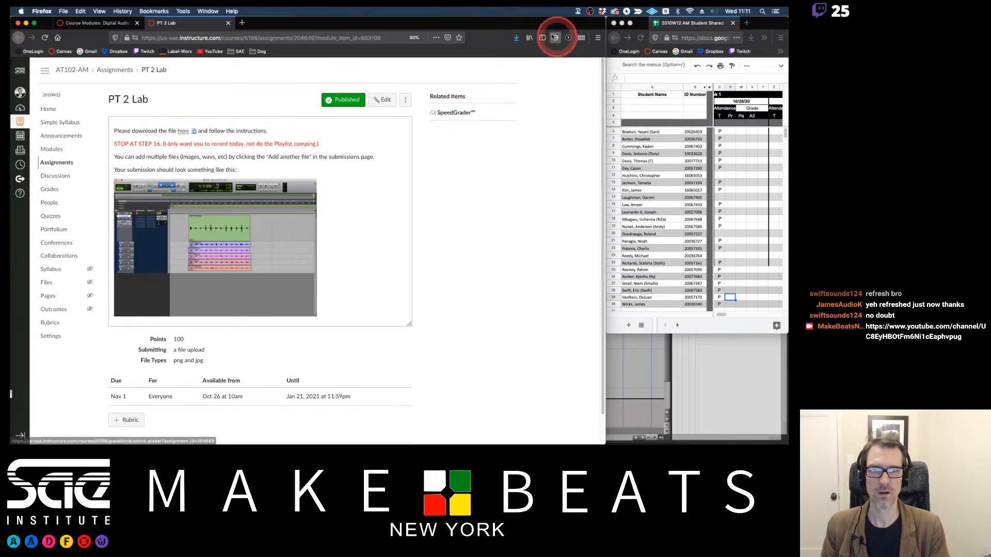
pyautogui.click(528, 38)
pyautogui.click(516, 38)
pyautogui.click(513, 61)
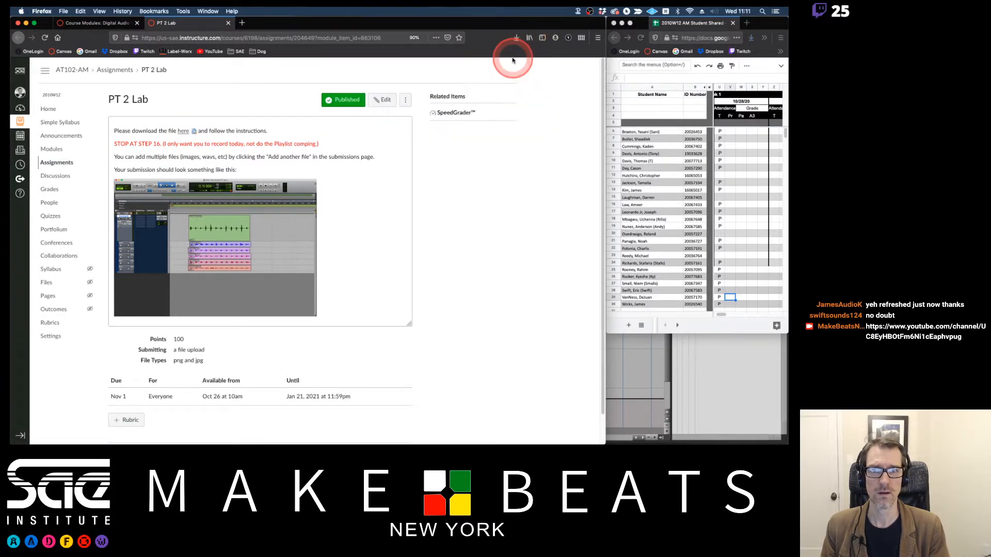
pyautogui.doubleClick(230, 142)
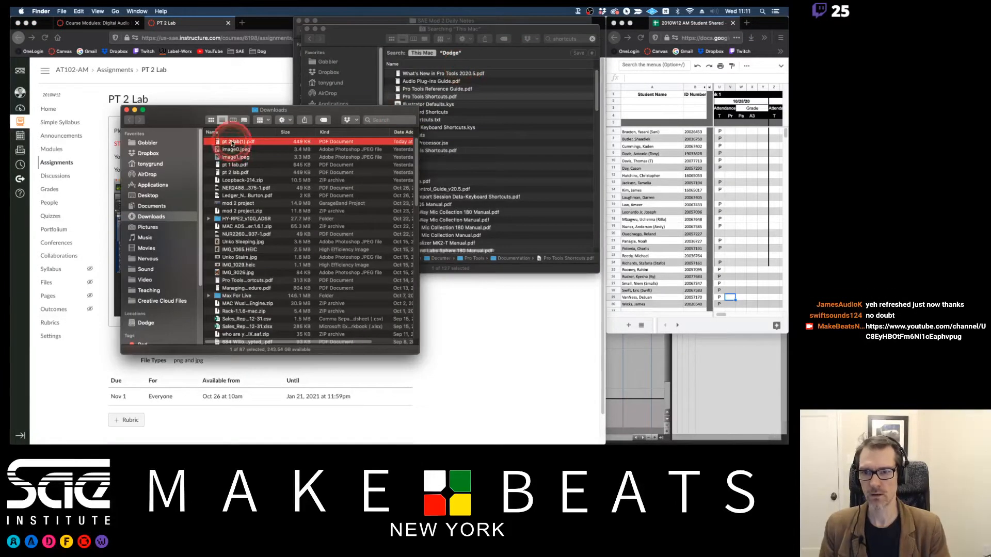
# Close the pt 1 lab PDF and the leftover Finder windows, and enlarge the pt 2 lab(1).pdf window.
pyautogui.click(367, 88)
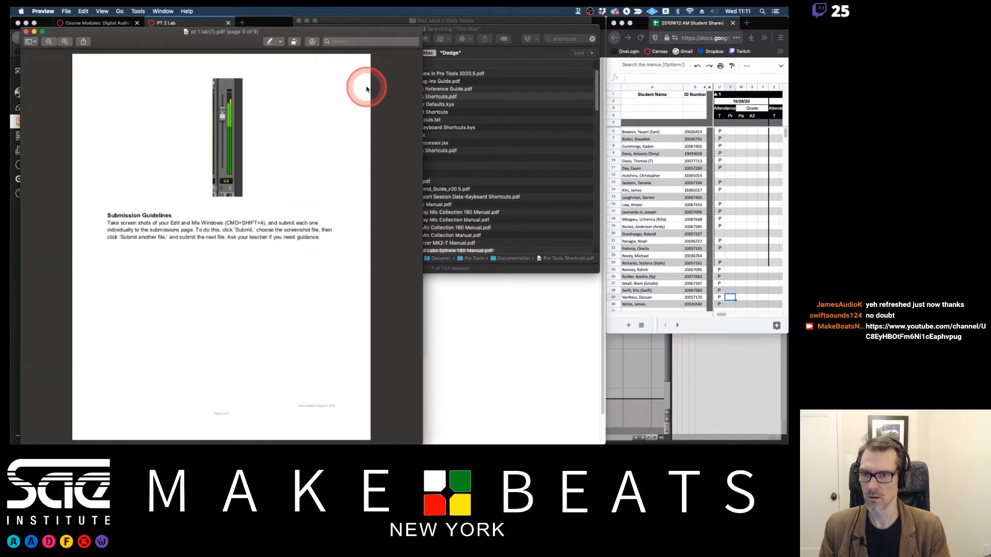
pyautogui.press('super+w')
pyautogui.click(328, 112)
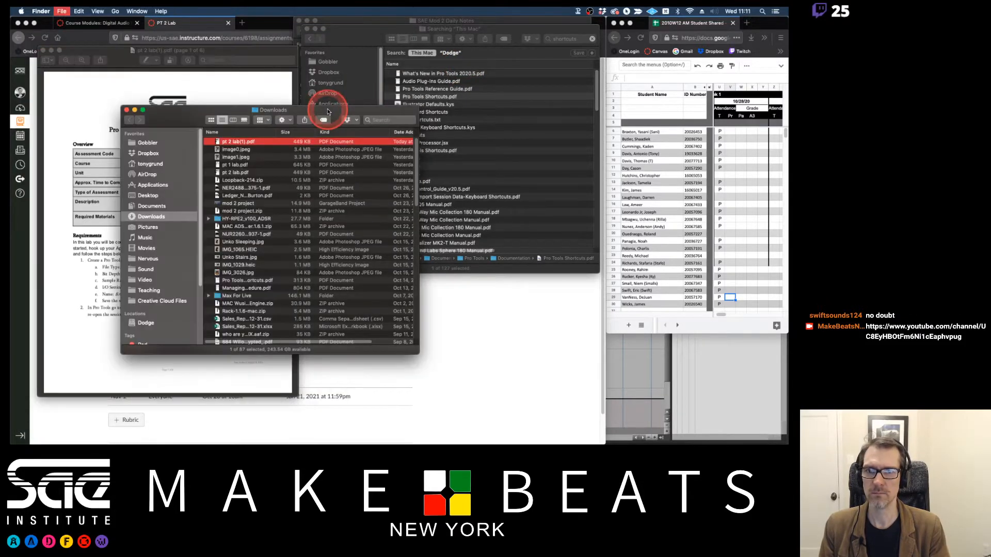
pyautogui.press('super+w')
pyautogui.press('super+w')
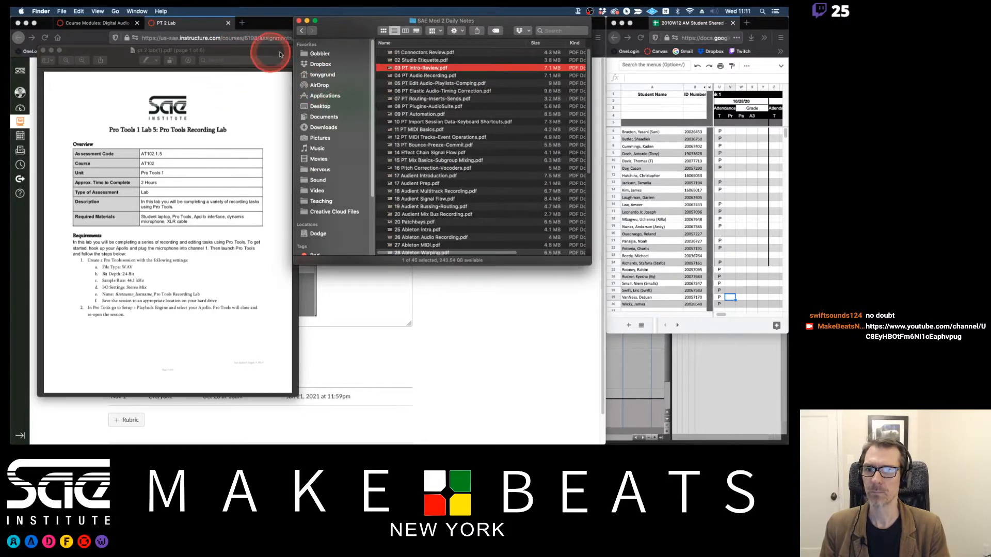
pyautogui.press('super+w')
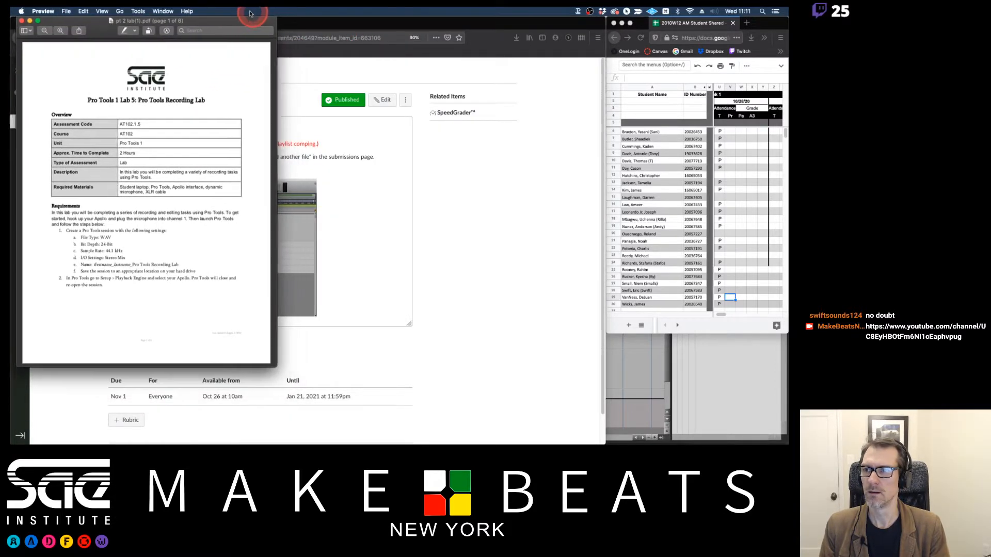
pyautogui.moveTo(274, 365); pyautogui.dragTo(410, 434)
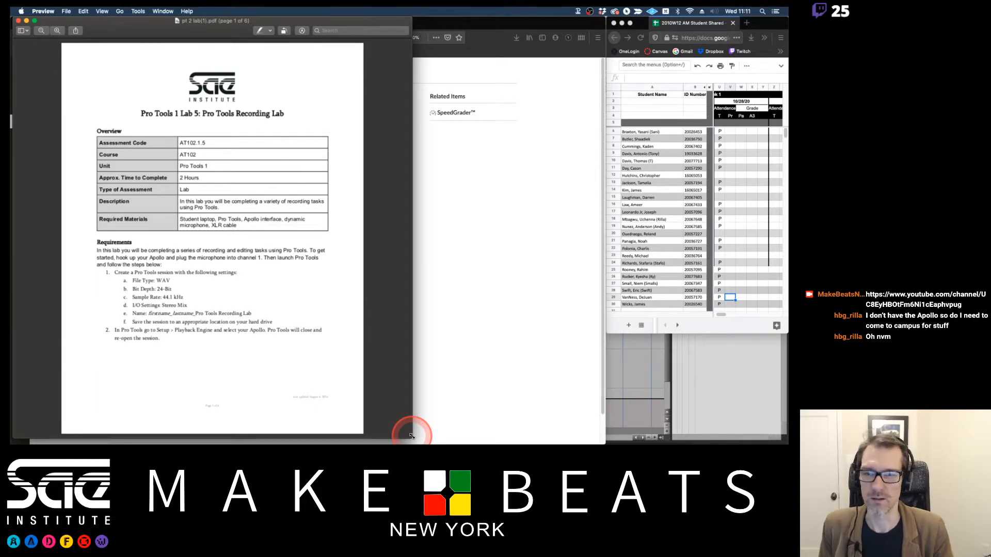
# Switch to 04 PT Audio Recording.pdf in Preview and go to page 2, Pro Tools Playback Engine.
pyautogui.press('super+Tab')
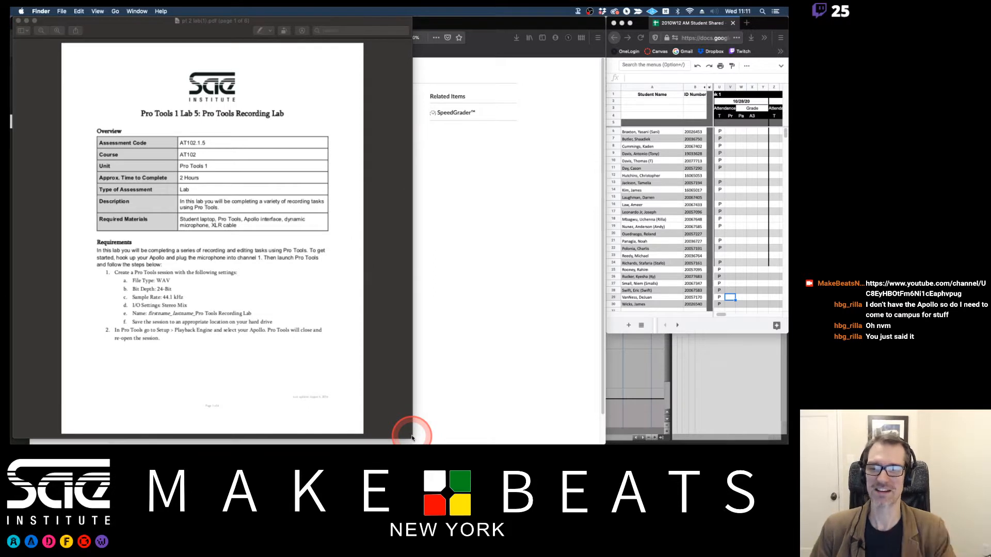
pyautogui.press('super+Tab')
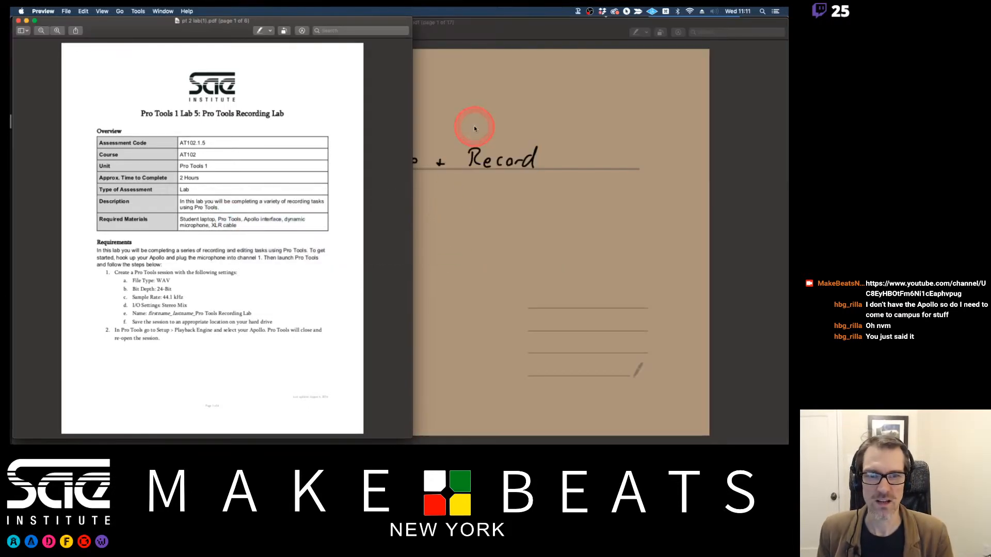
pyautogui.click(474, 126)
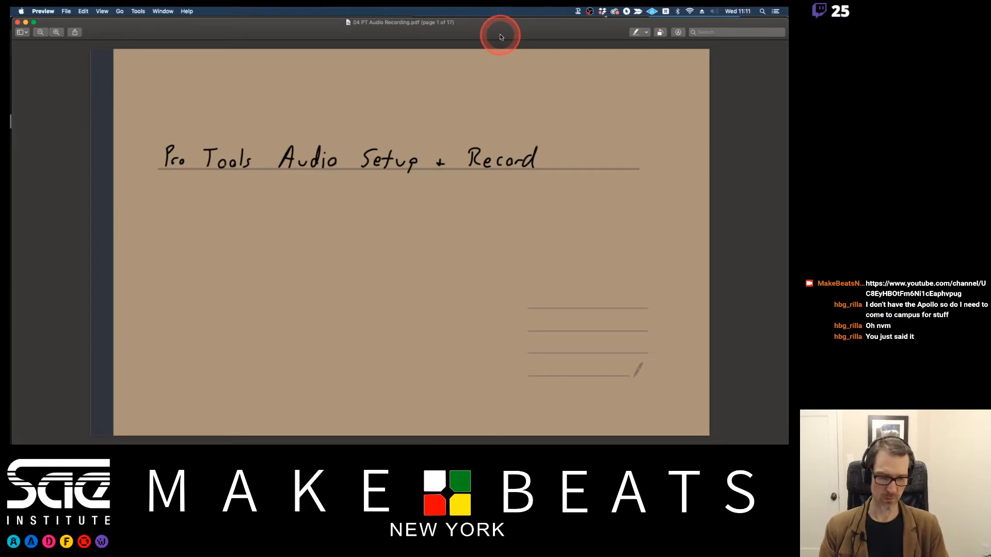
pyautogui.press('Down')
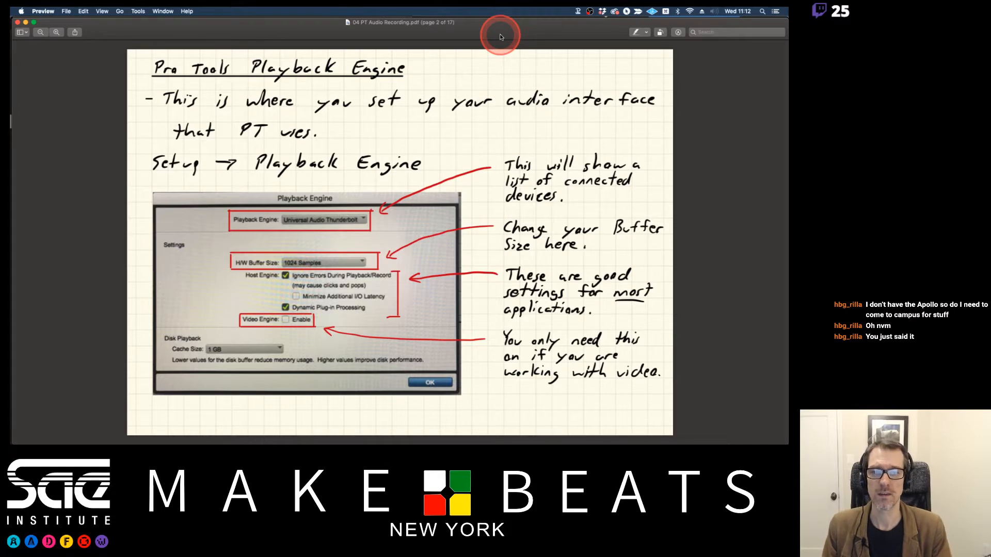
# Switch to Pro Tools and open the Playback Engine settings.
pyautogui.press('super+Tab')
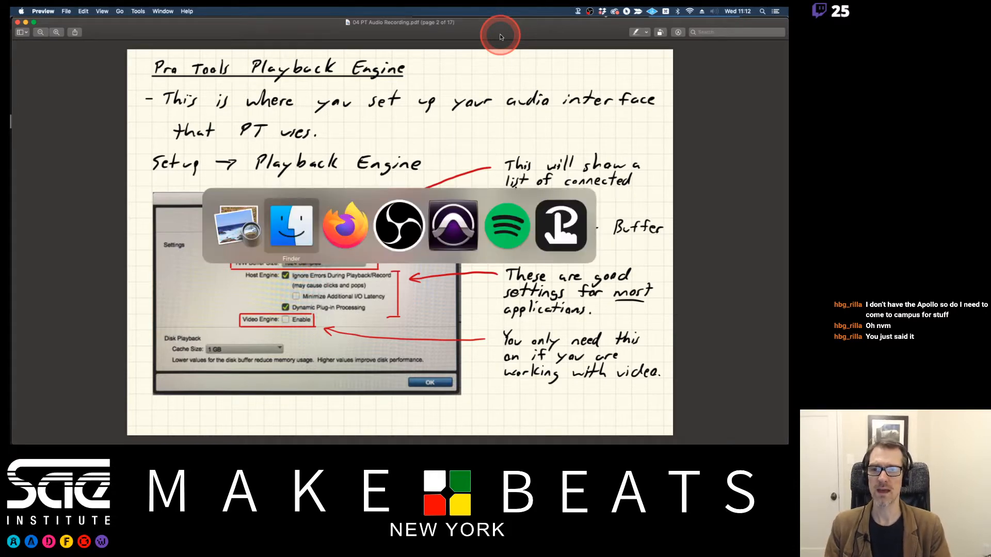
pyautogui.press('super+Tab')
pyautogui.press('super+Tab')
pyautogui.press('super+Tab')
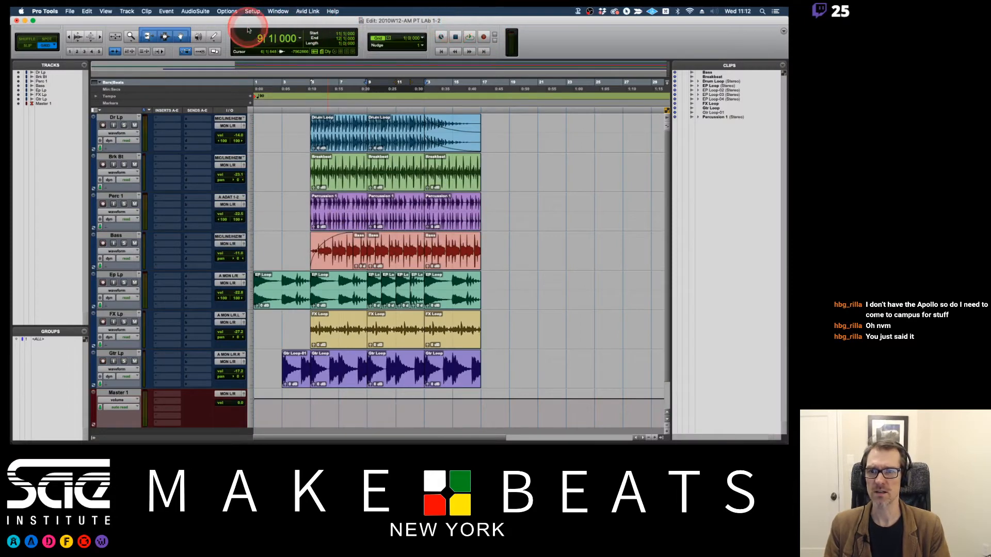
pyautogui.click(252, 12)
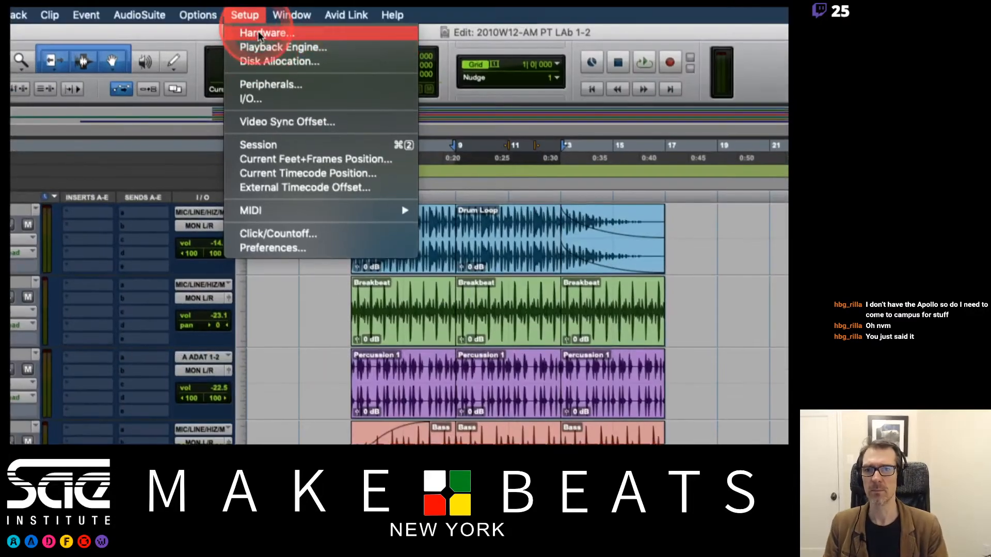
pyautogui.click(261, 50)
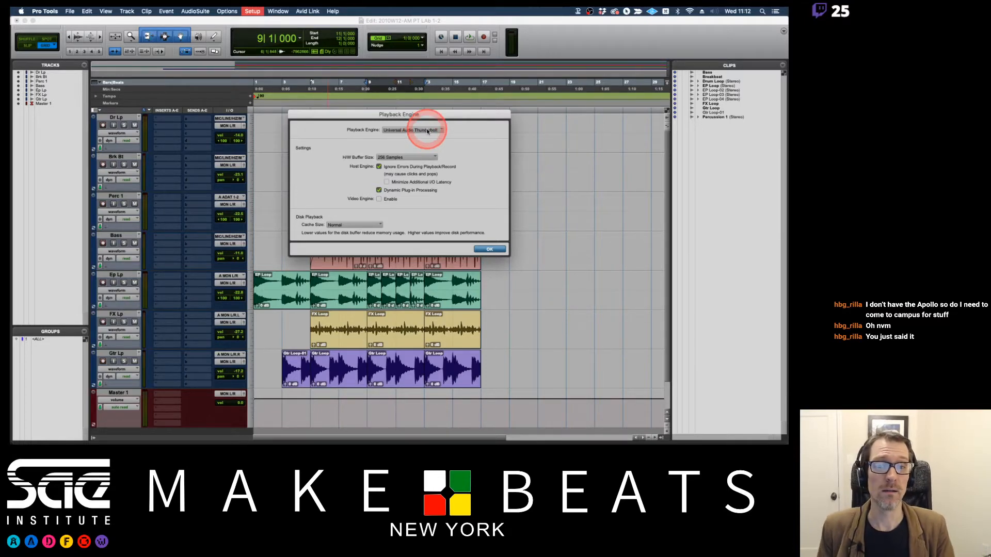
# Switch to the notes in Preview, view the Pro Tools Aggregate I/O page, and return to the Playback Engine page.
pyautogui.press('super+Tab')
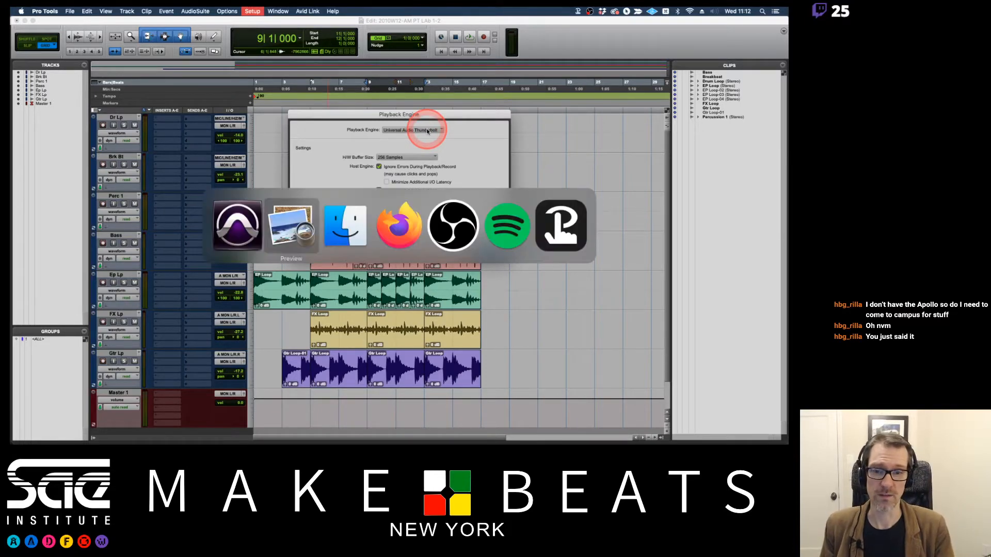
pyautogui.press('Down')
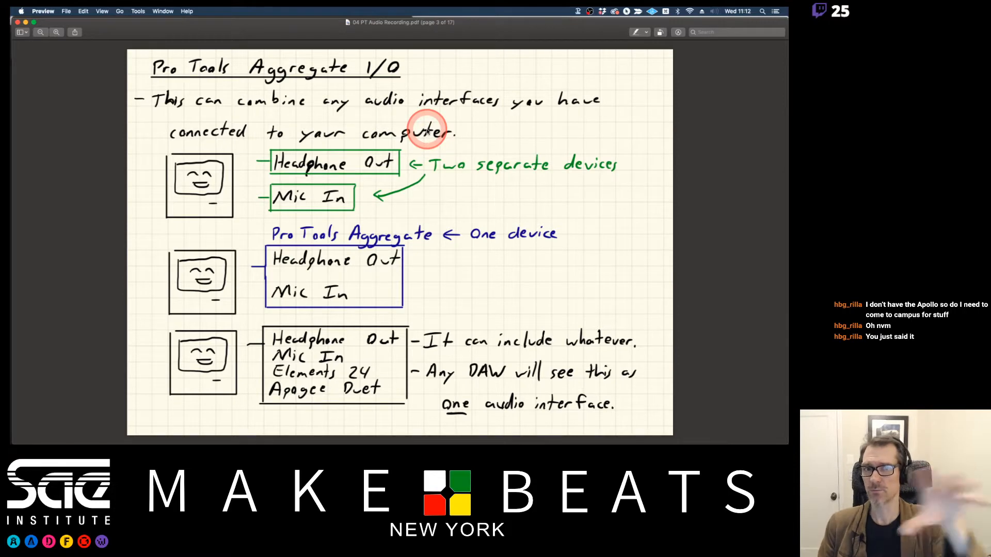
pyautogui.press('Up')
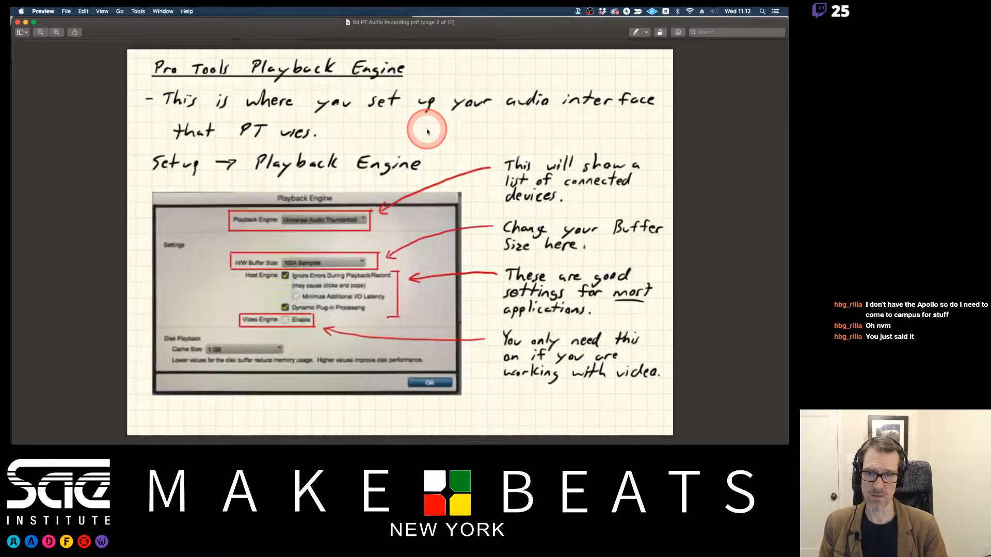
# Switch to Pro Tools and view the list of available playback engine devices, keeping Universal Audio Thunderbolt.
pyautogui.press('super+Tab')
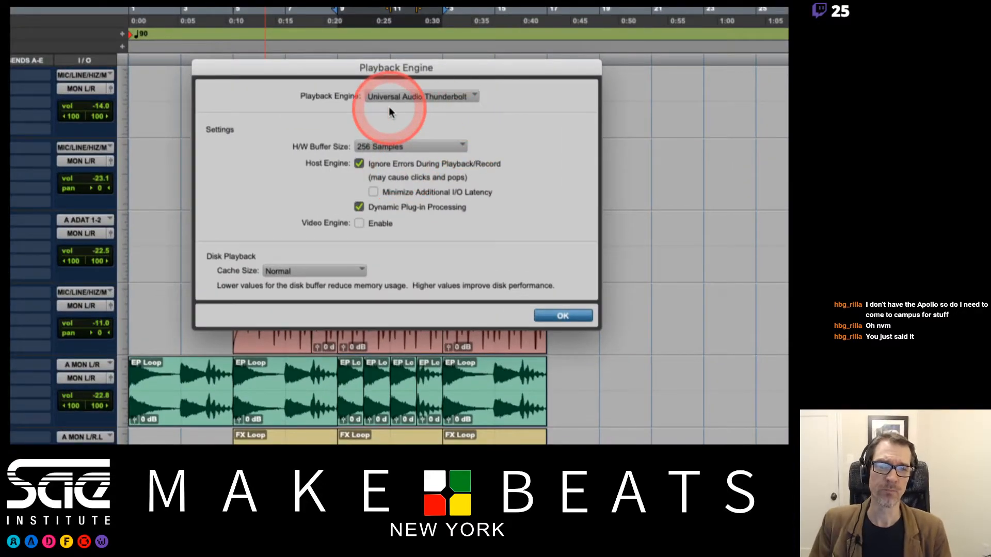
pyautogui.click(427, 99)
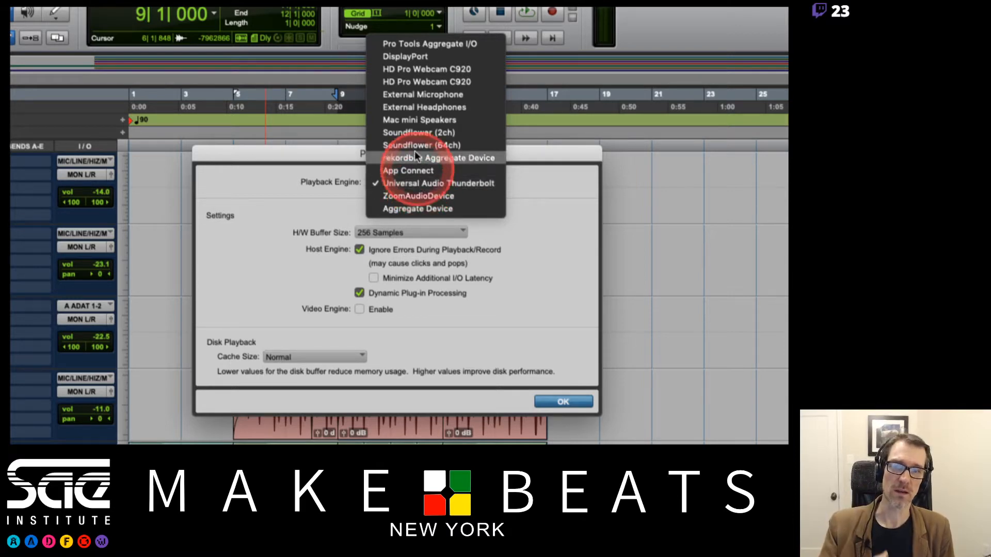
pyautogui.click(537, 173)
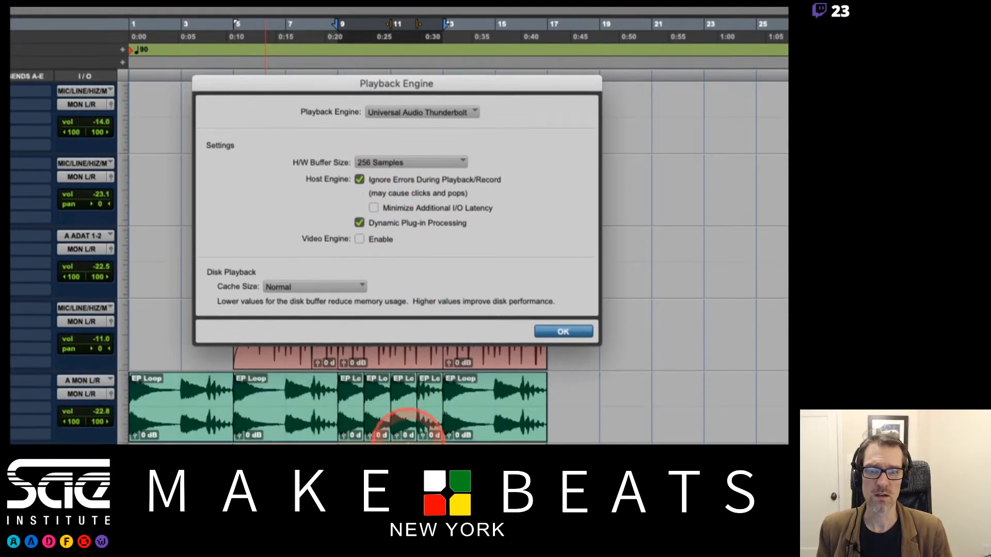
# Switch to the notes in Preview, skim ahead to the Hardware Buffer Size page, and return to the Playback Engine page.
pyautogui.press('super+Tab')
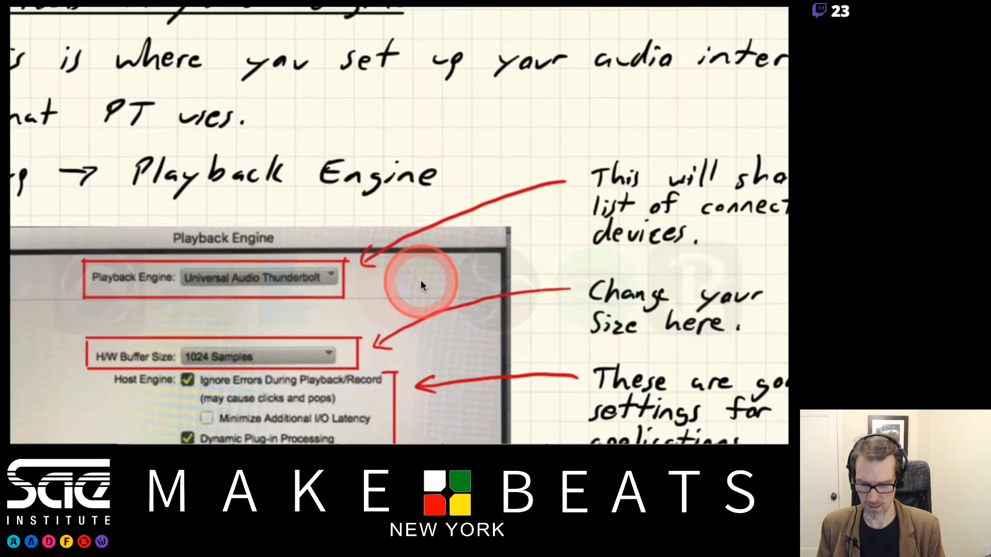
pyautogui.press('Down')
pyautogui.press('Down')
pyautogui.press('Down')
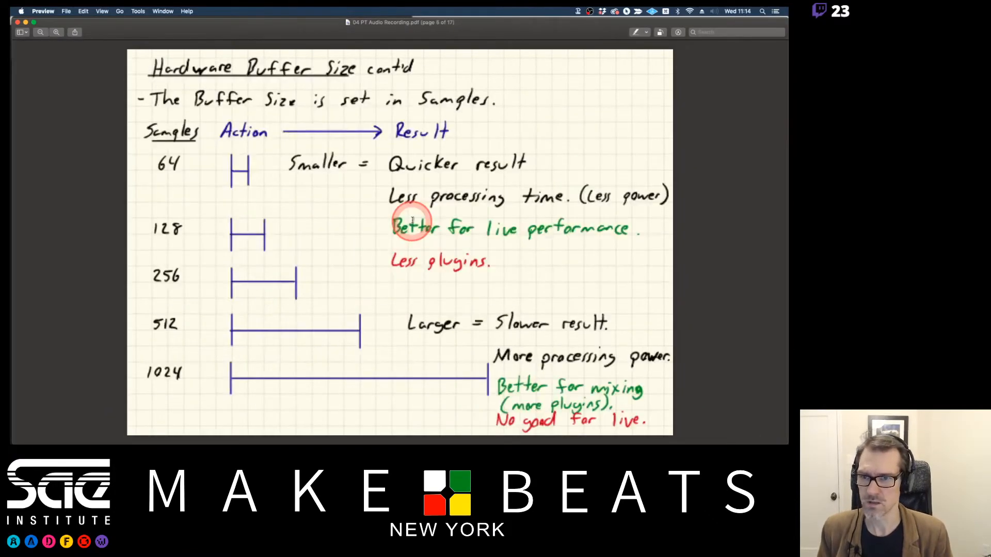
pyautogui.press('Up')
pyautogui.press('Up')
pyautogui.press('Up')
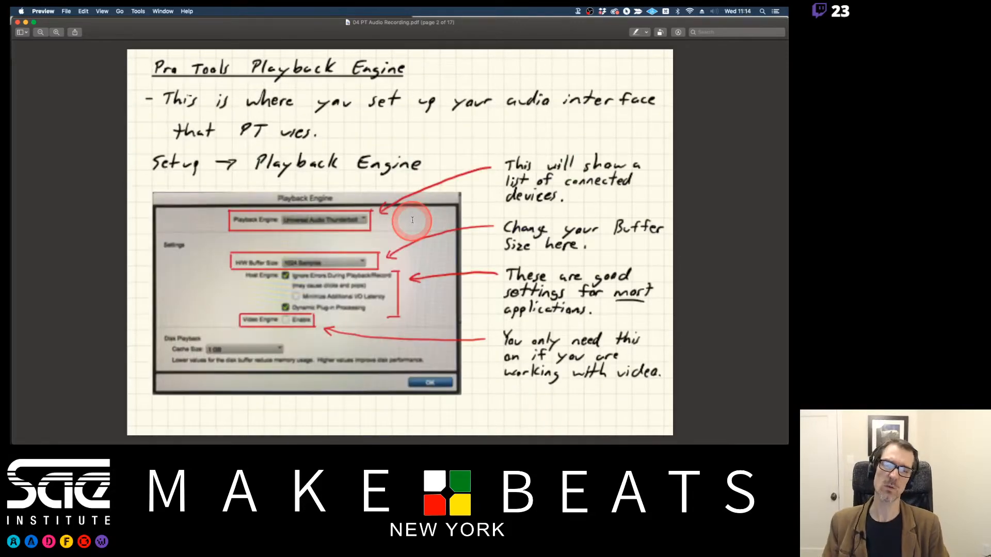
# Switch to Pro Tools and set the playback engine's H/W buffer size to 128 samples.
pyautogui.press('super+Tab')
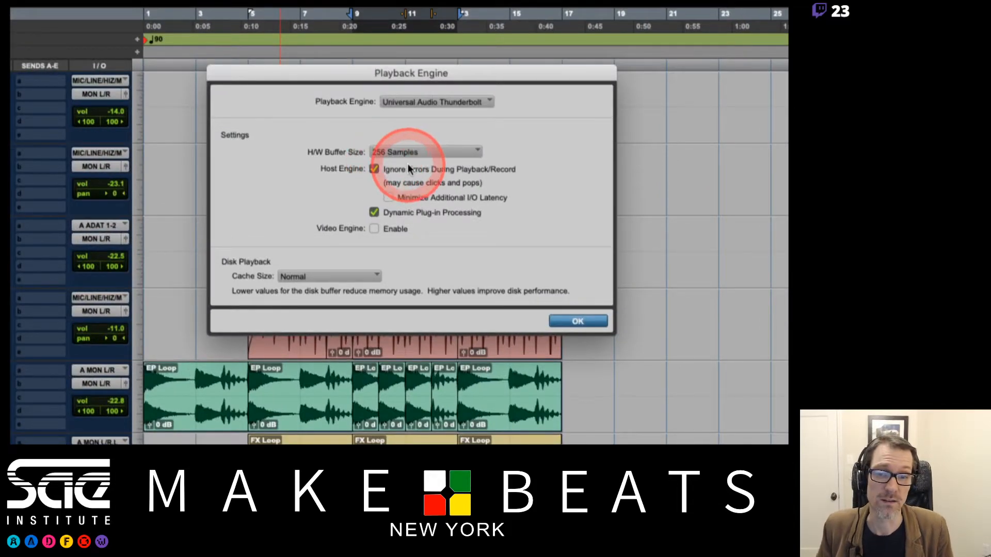
pyautogui.click(418, 148)
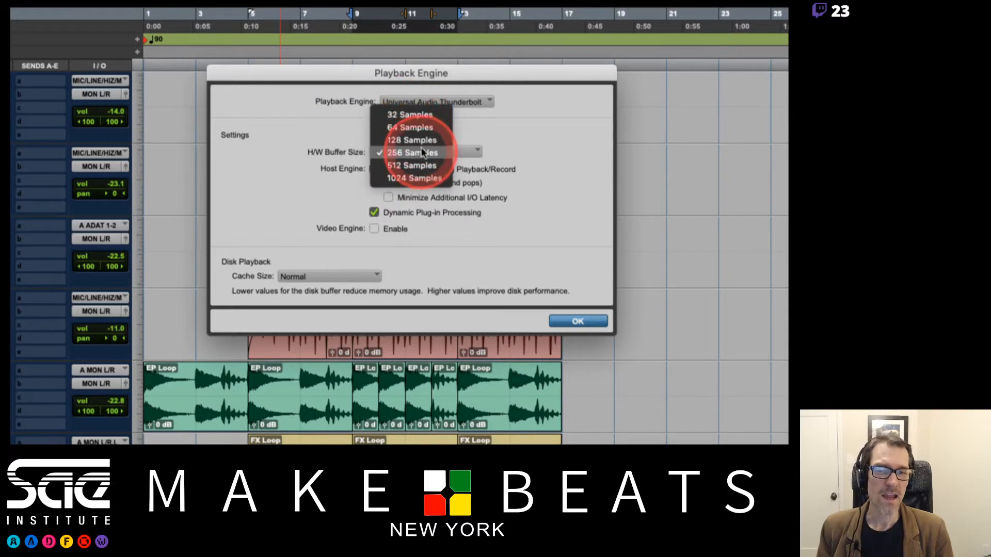
pyautogui.click(419, 139)
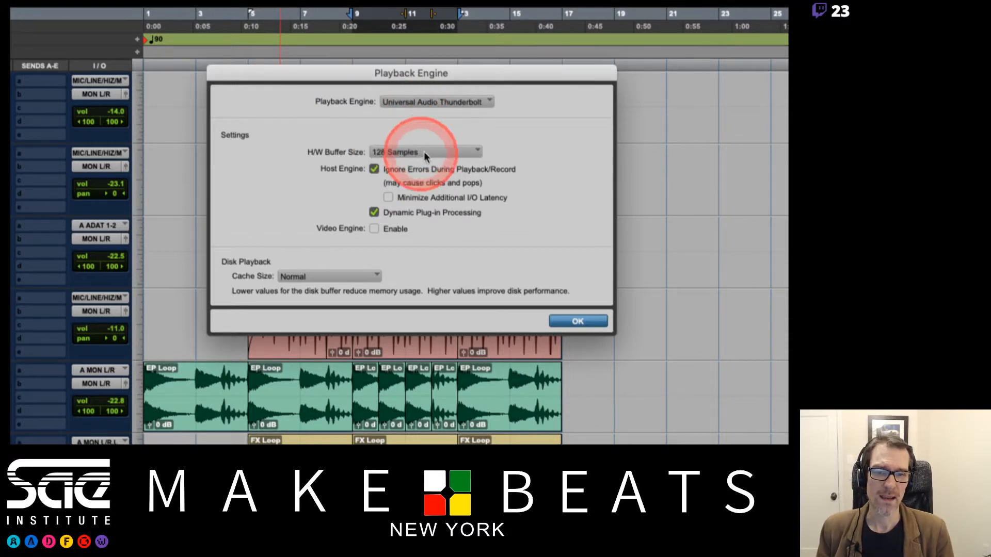
pyautogui.click(420, 151)
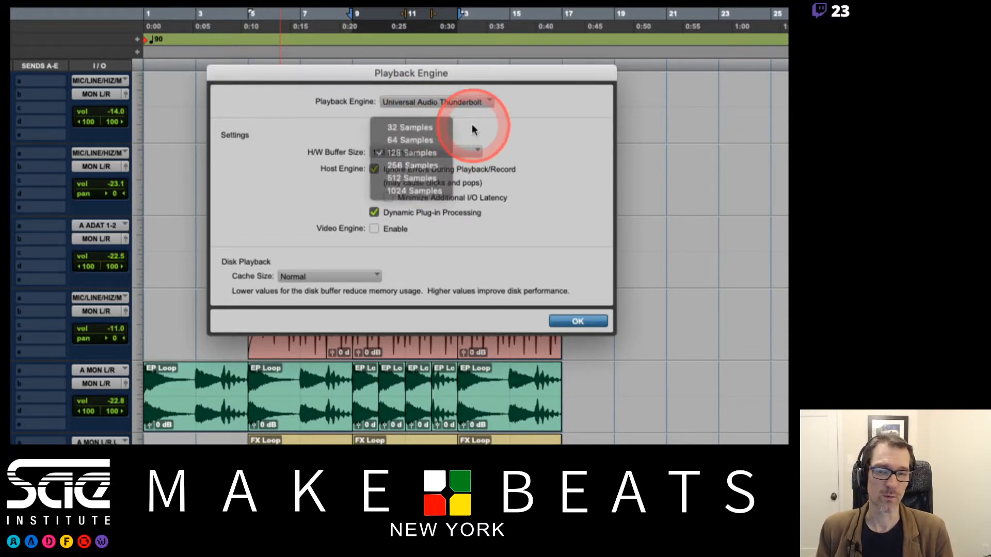
pyautogui.click(411, 152)
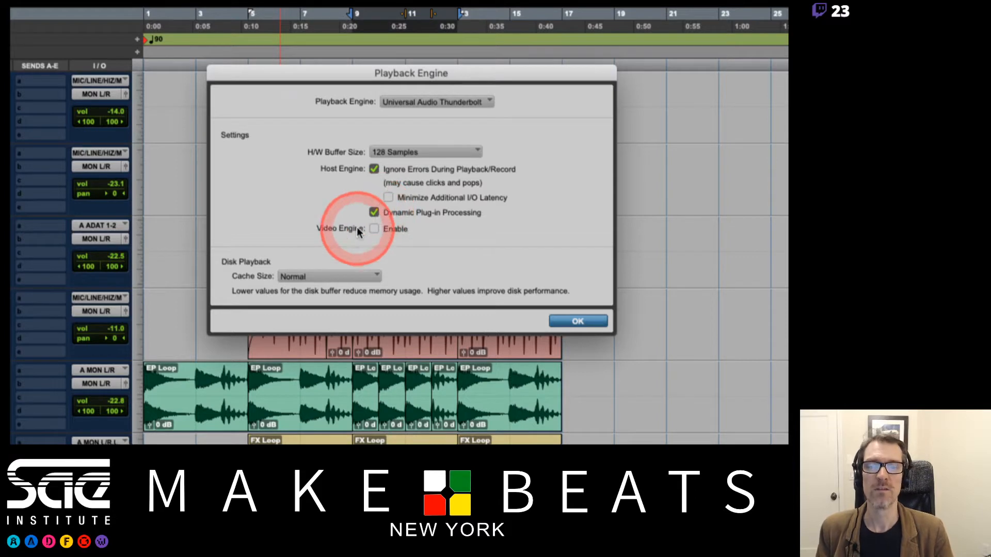
# Set the disk playback cache size to 8 GB and apply the Playback Engine settings.
pyautogui.click(306, 277)
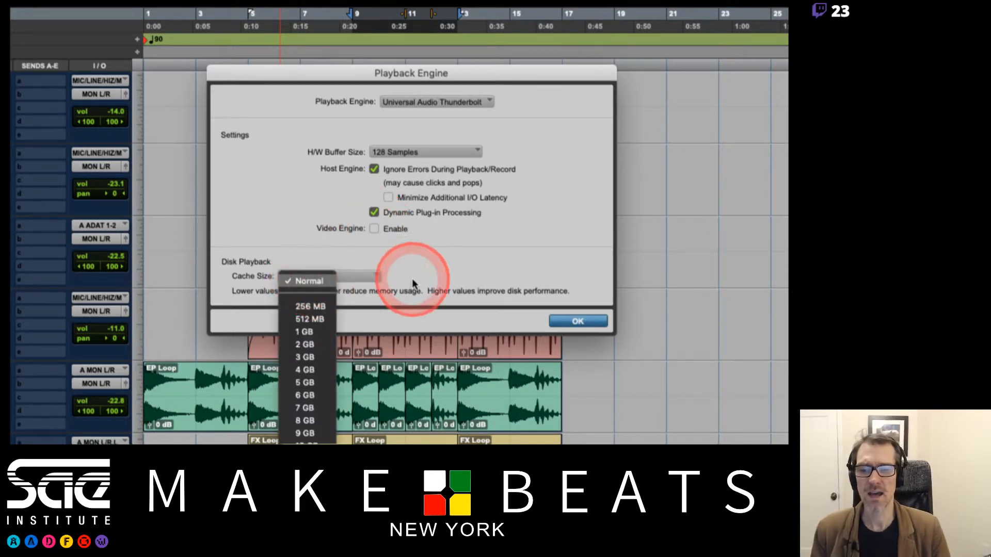
pyautogui.click(411, 262)
pyautogui.click(361, 277)
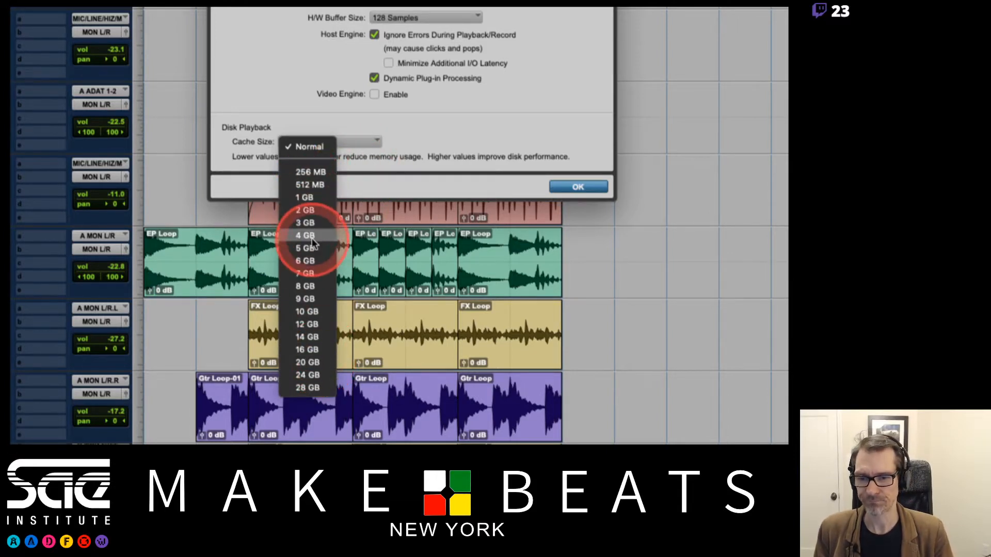
pyautogui.click(307, 286)
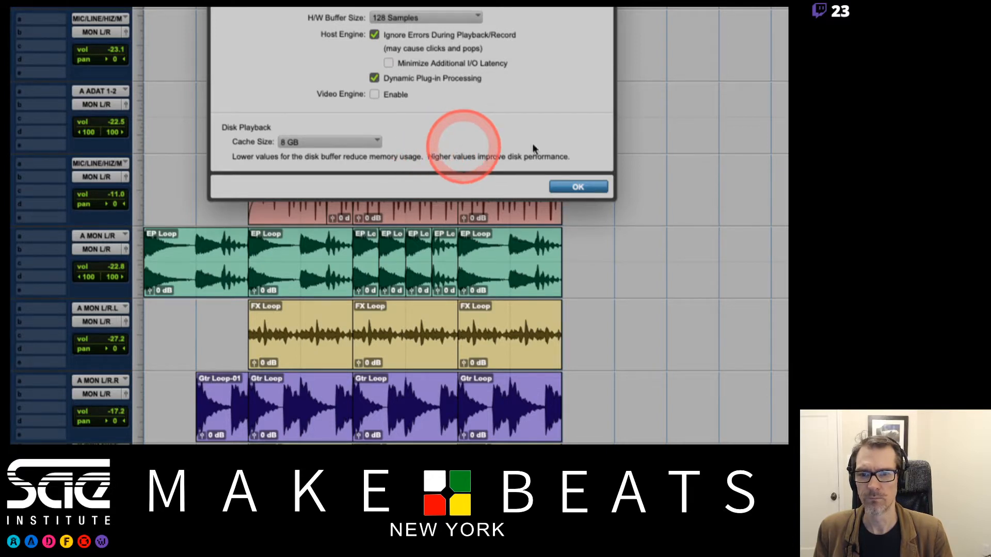
pyautogui.click(580, 185)
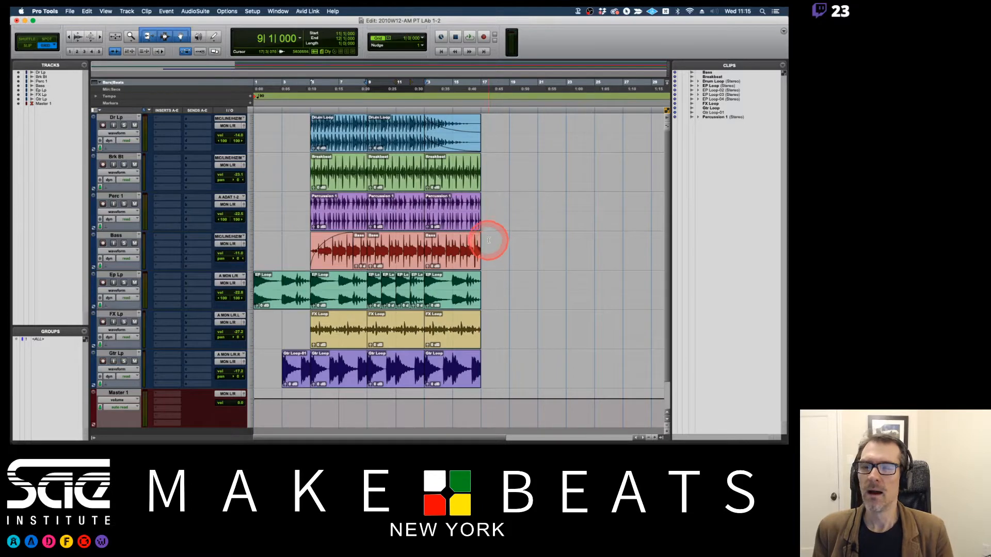
# Reopen the Playback Engine settings to review them, and close the dialog without changing anything.
pyautogui.click(251, 13)
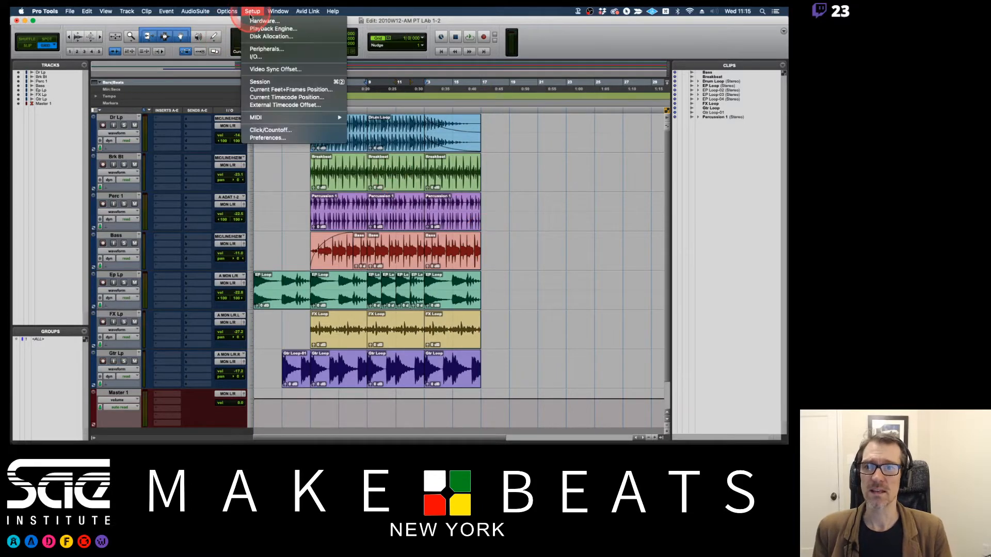
pyautogui.click(260, 30)
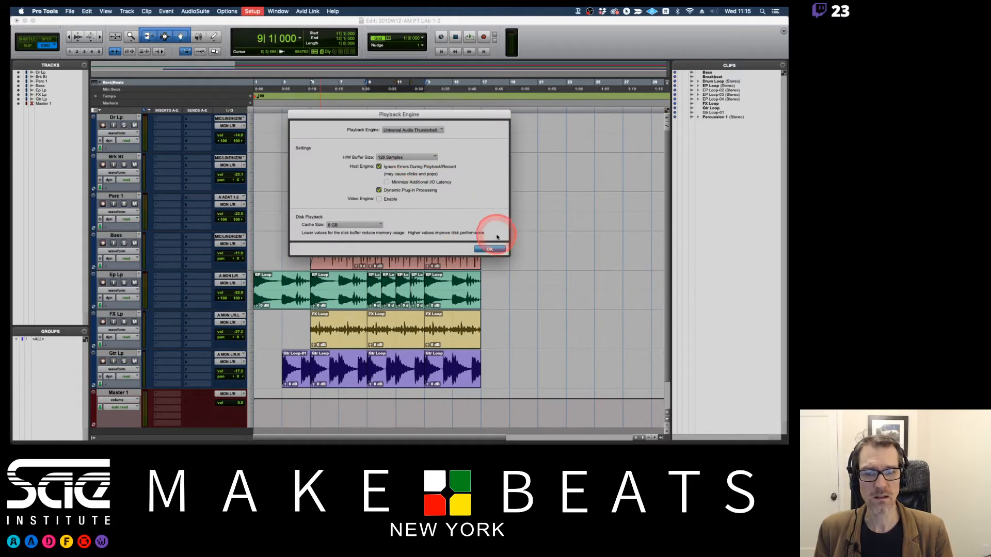
pyautogui.click(489, 249)
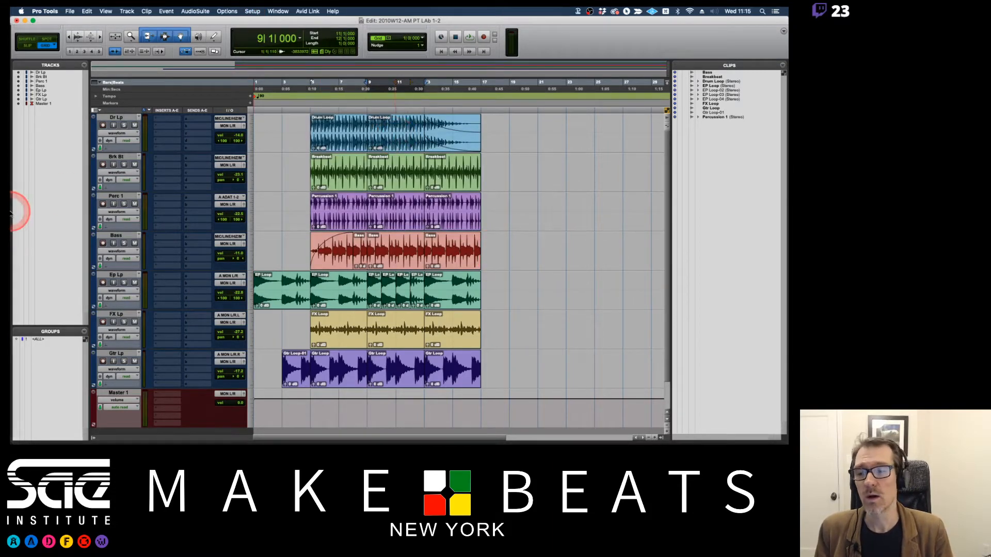
# Switch to Finder, open a new window, and select the Utilities folder inside Applications.
pyautogui.moveTo(10, 221)
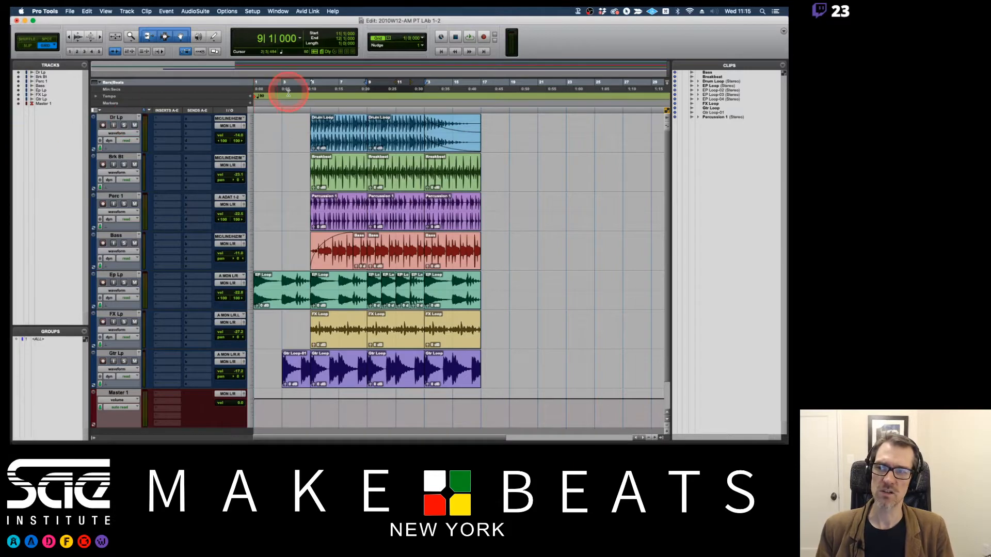
pyautogui.press('super+Tab')
pyautogui.press('super+Tab')
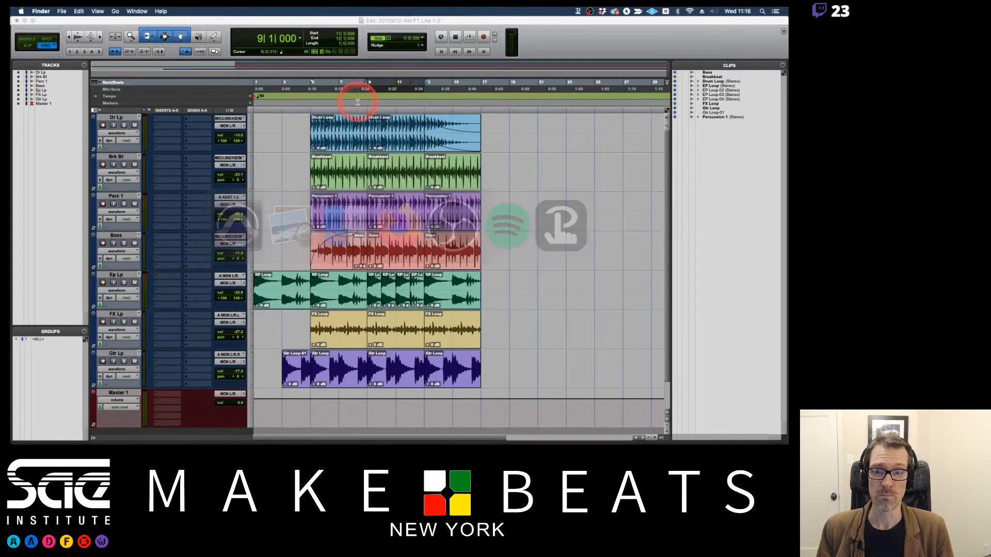
pyautogui.press('super+n')
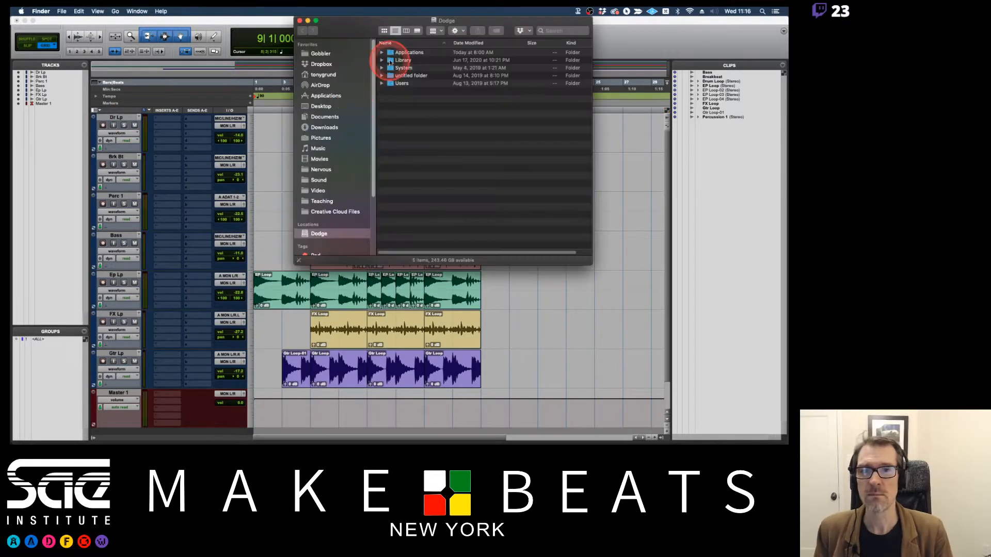
pyautogui.moveTo(366, 37); pyautogui.dragTo(361, 49)
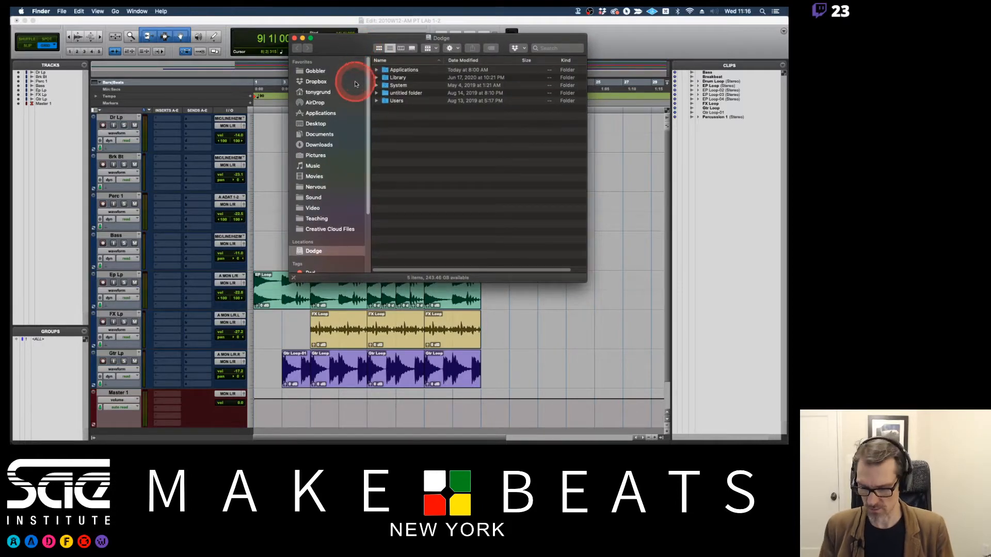
pyautogui.click(325, 113)
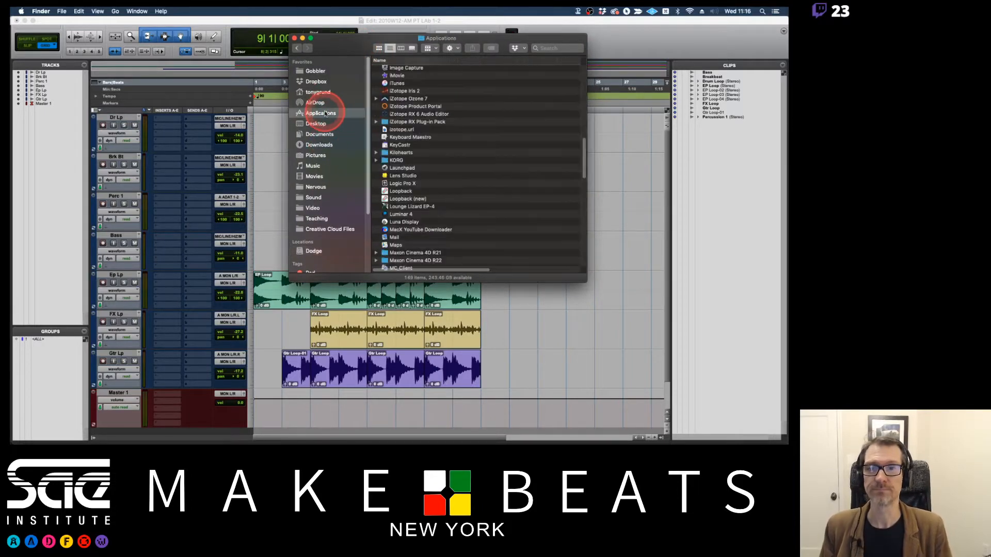
pyautogui.scroll(-10, 415, 167)
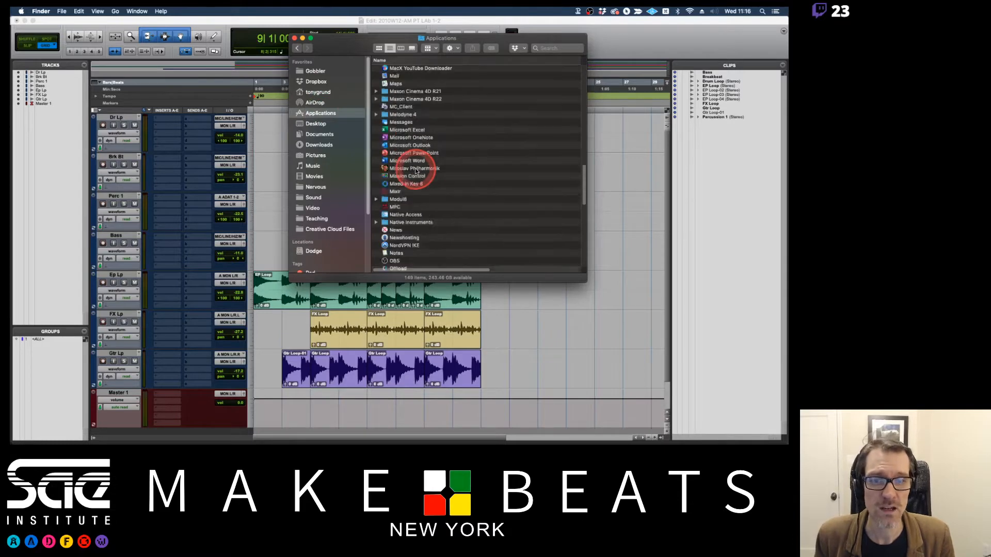
pyautogui.scroll(-8, 416, 170)
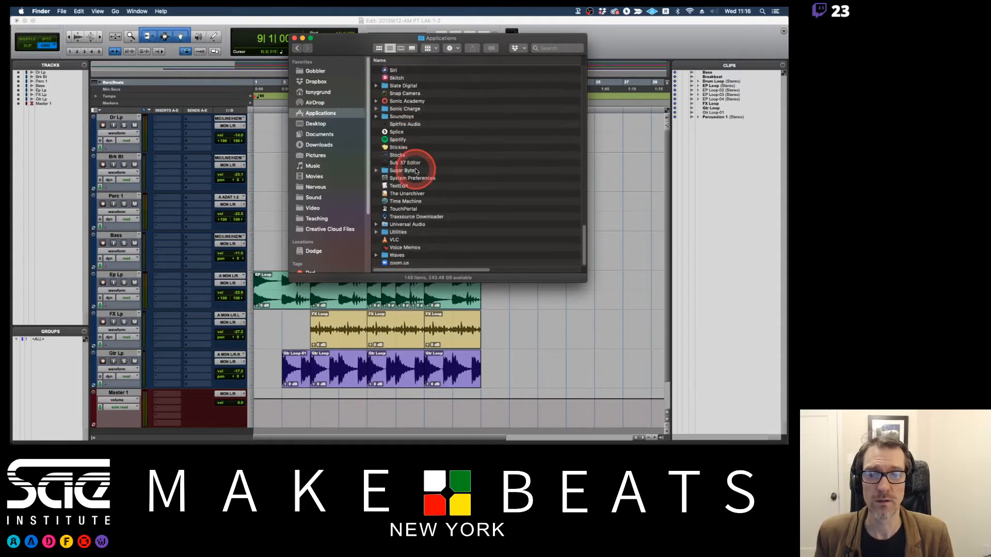
pyautogui.click(397, 232)
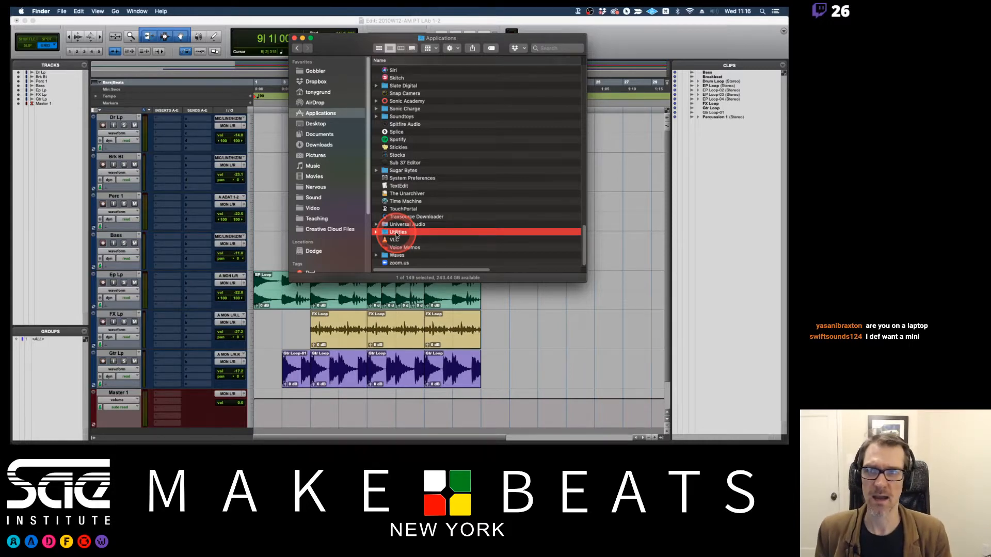
# Return to Pro Tools, view the About This Mac overview, focus on the installed memory, and close the window.
pyautogui.click(55, 22)
pyautogui.click(21, 11)
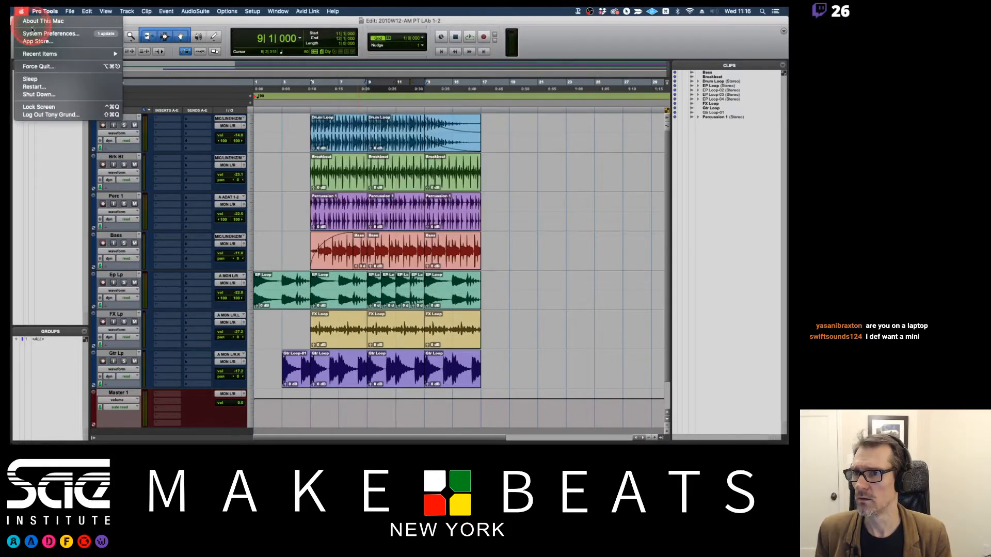
pyautogui.click(39, 21)
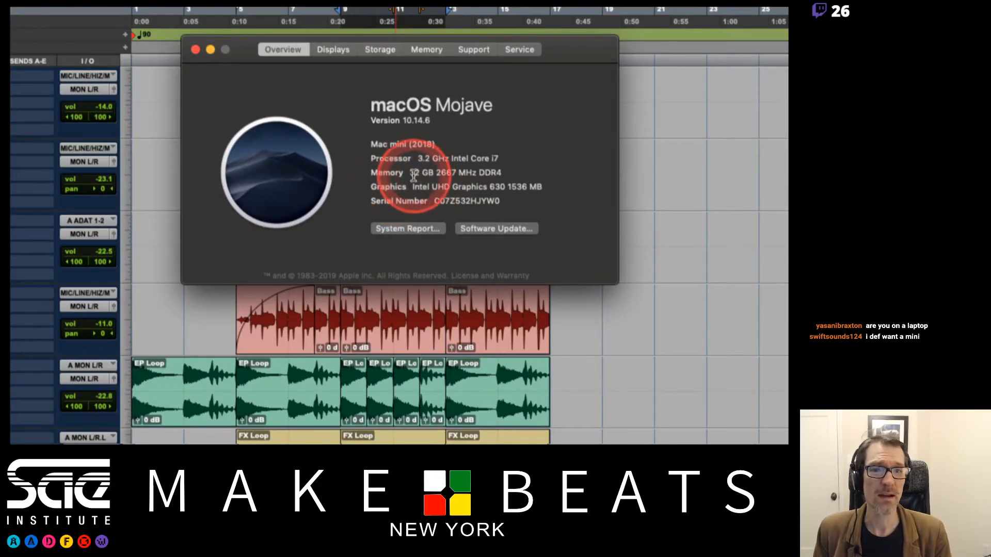
pyautogui.moveTo(411, 174); pyautogui.dragTo(499, 173)
pyautogui.click(499, 173)
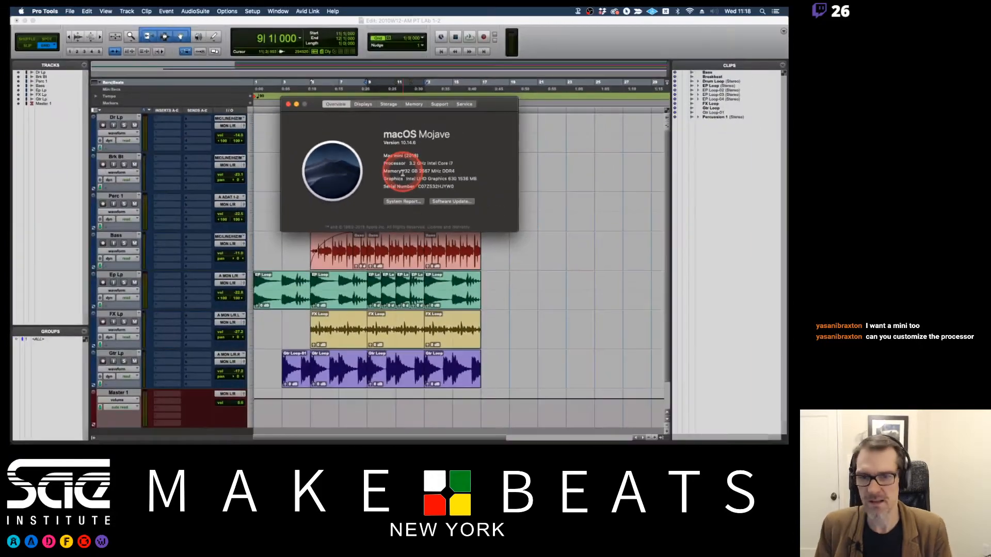
pyautogui.click(288, 104)
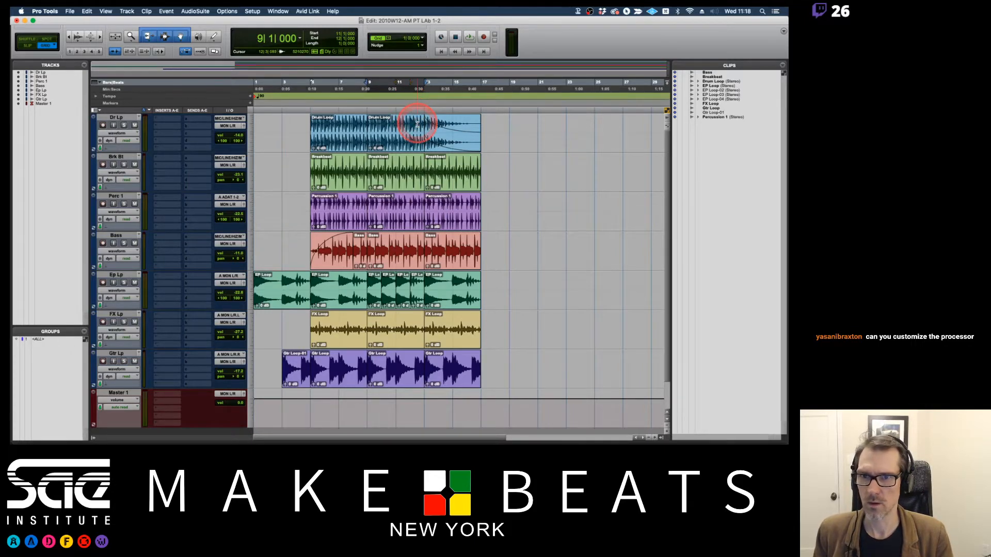
# Switch back to Finder, open the Utilities folder, locate Audio MIDI Setup, and launch it.
pyautogui.moveTo(11, 177)
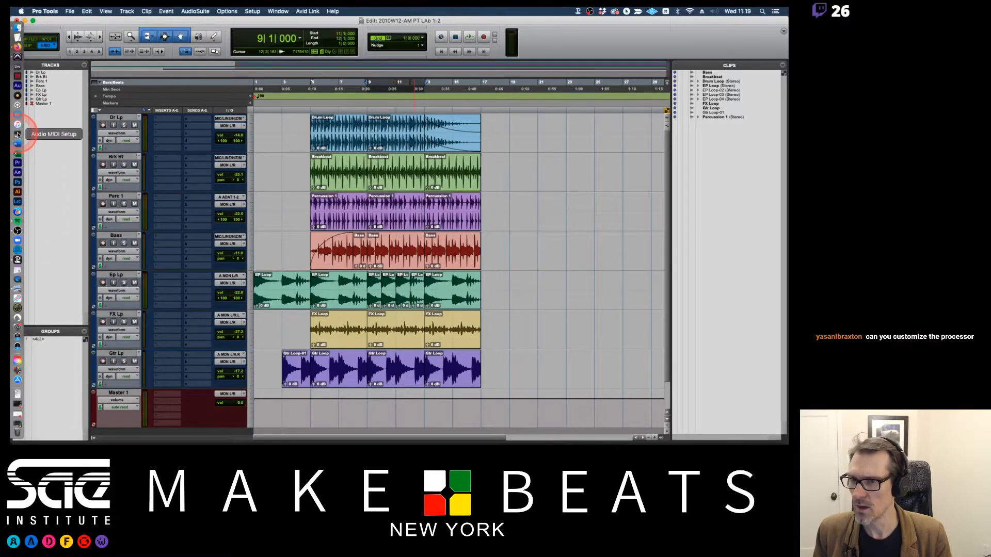
pyautogui.press('super+Tab')
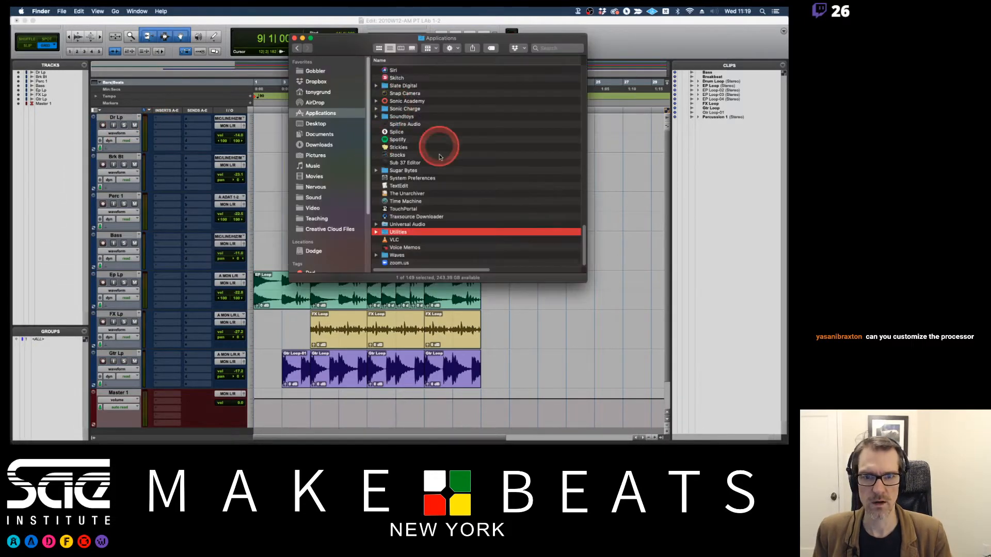
pyautogui.doubleClick(398, 230)
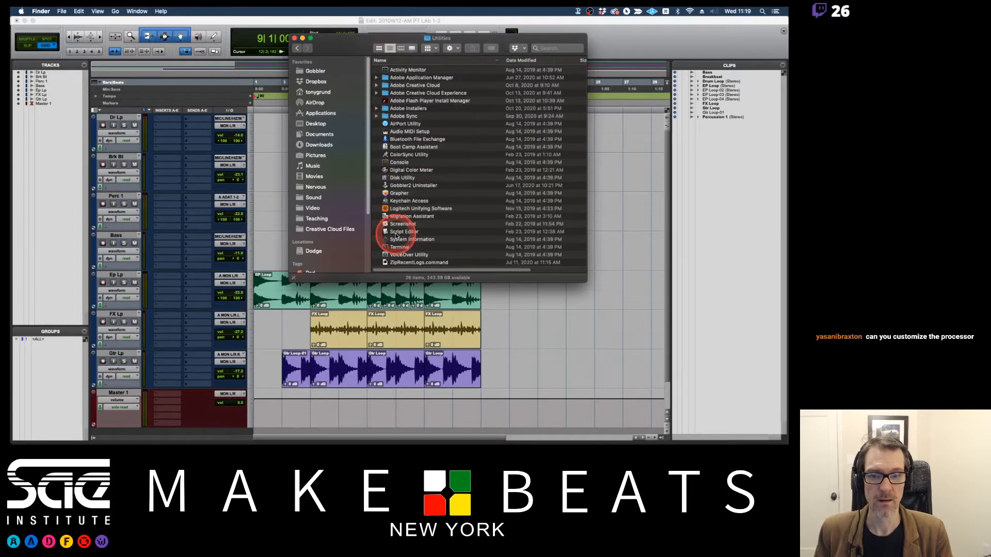
pyautogui.click(400, 132)
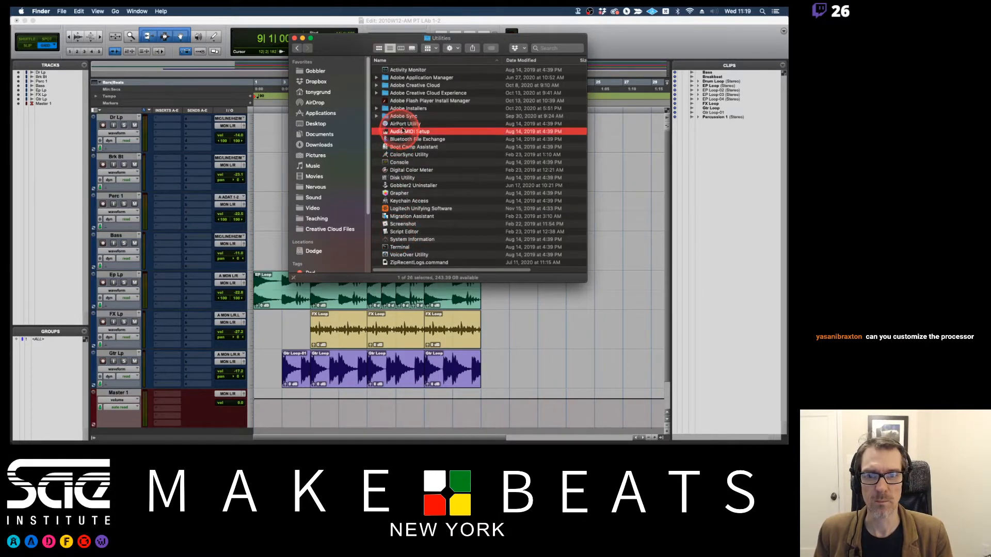
pyautogui.moveTo(401, 133); pyautogui.dragTo(17, 137)
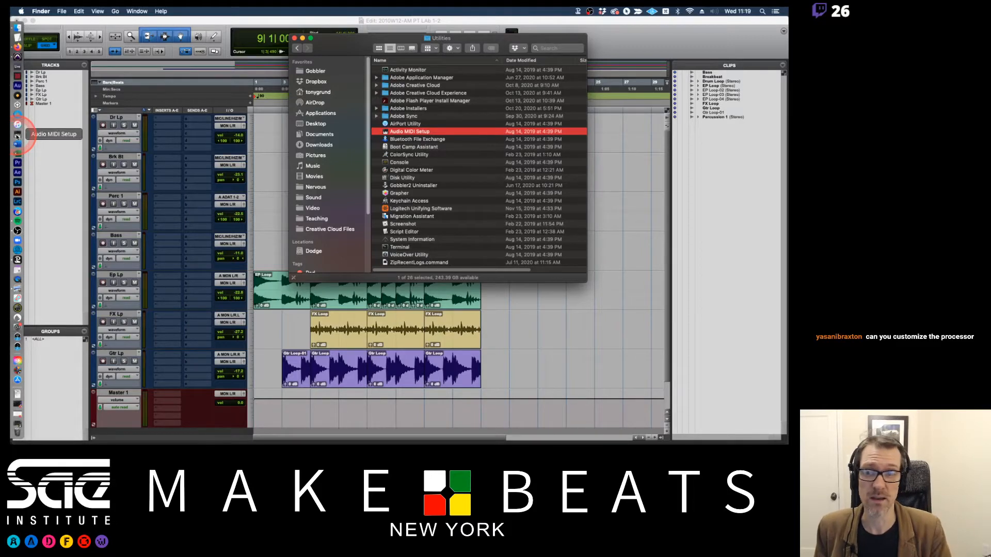
pyautogui.click(17, 135)
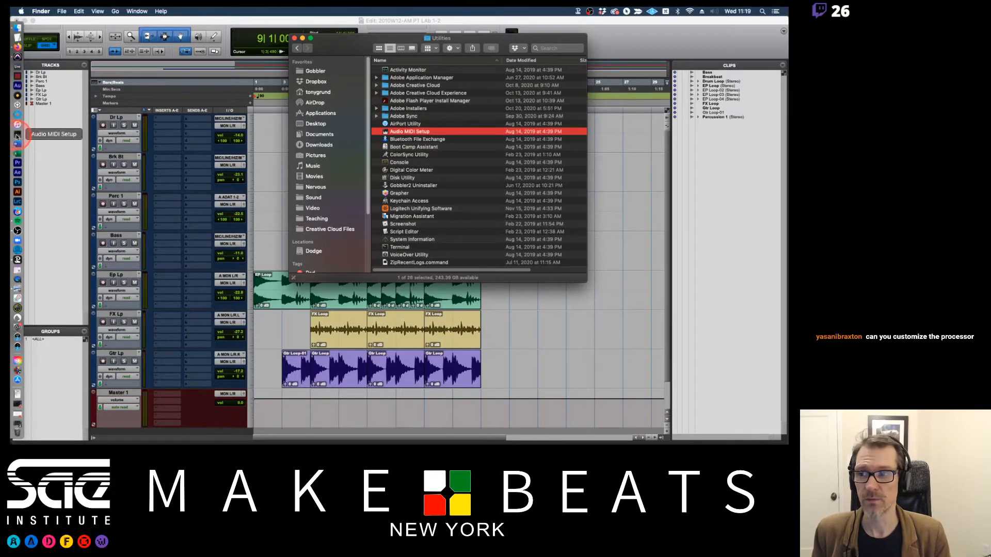
# Close the Finder window, show the Audio Devices window in place of MIDI Studio, and reposition it for viewing.
pyautogui.click(294, 38)
pyautogui.moveTo(323, 57); pyautogui.dragTo(308, 91)
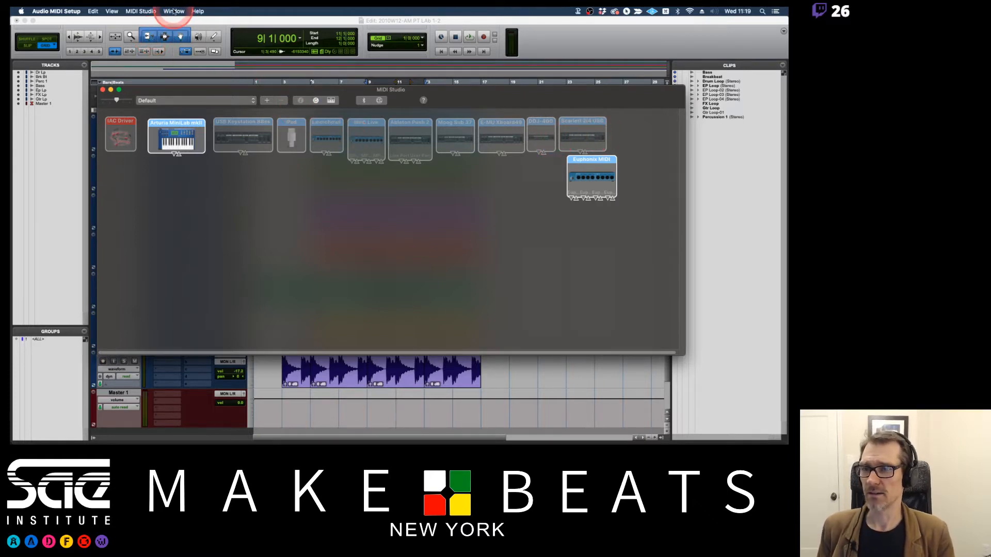
pyautogui.click(155, 10)
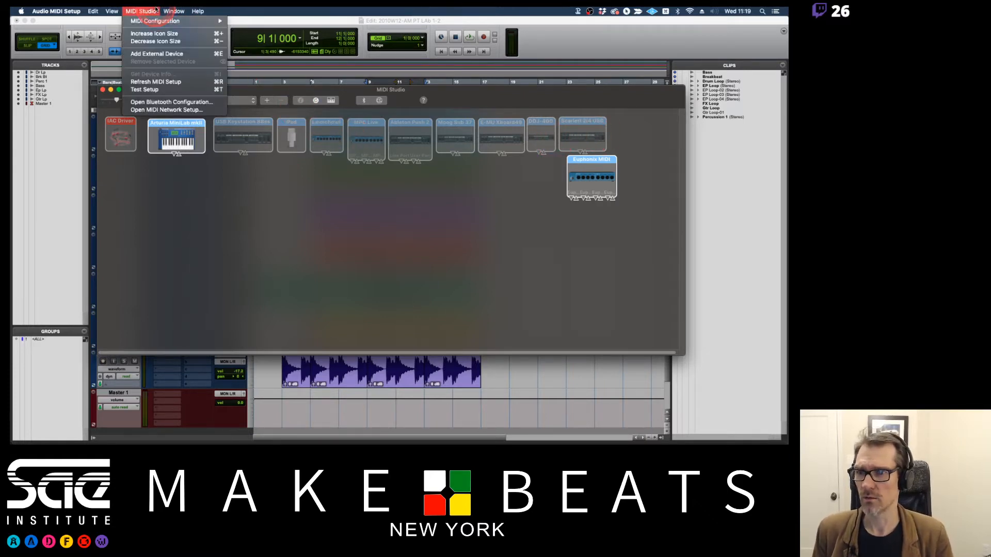
pyautogui.moveTo(173, 10)
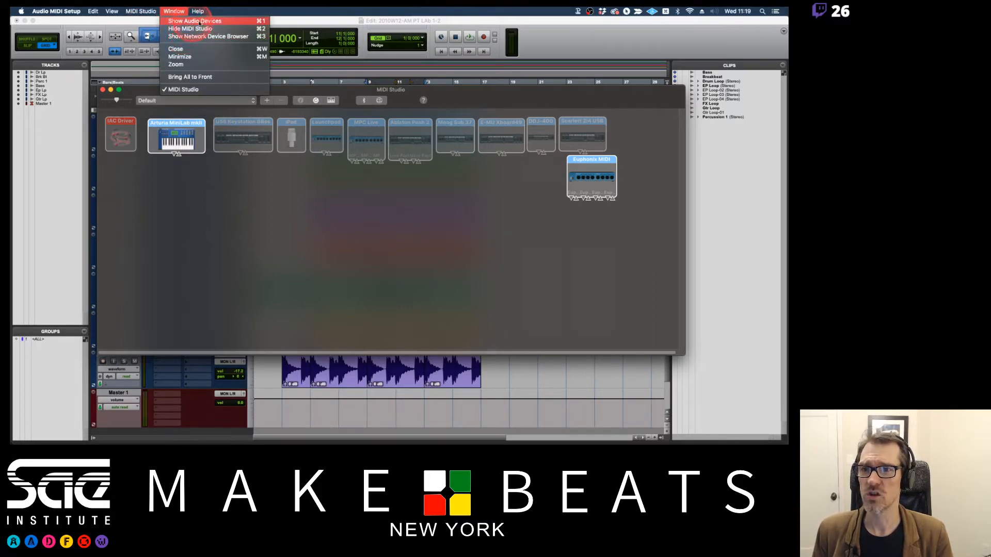
pyautogui.click(193, 21)
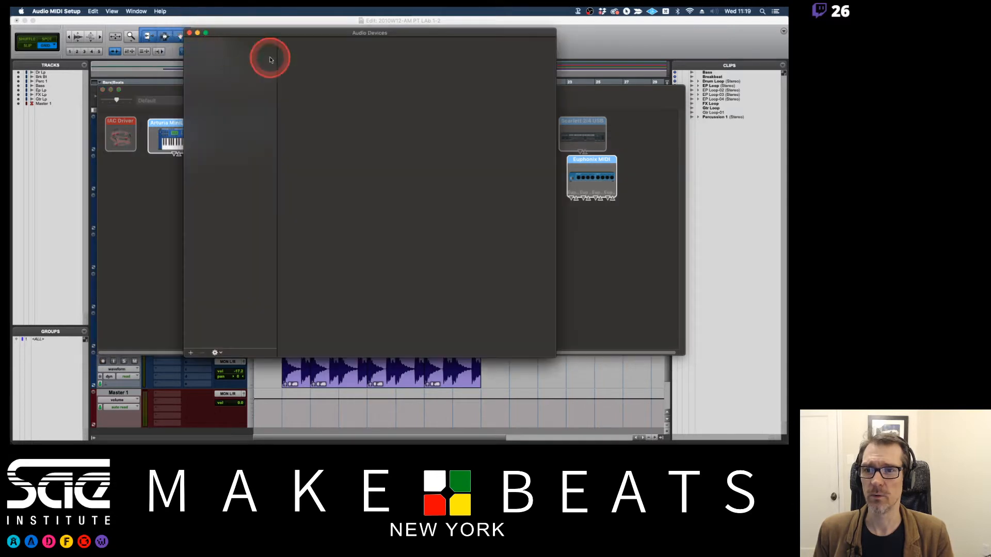
pyautogui.click(103, 89)
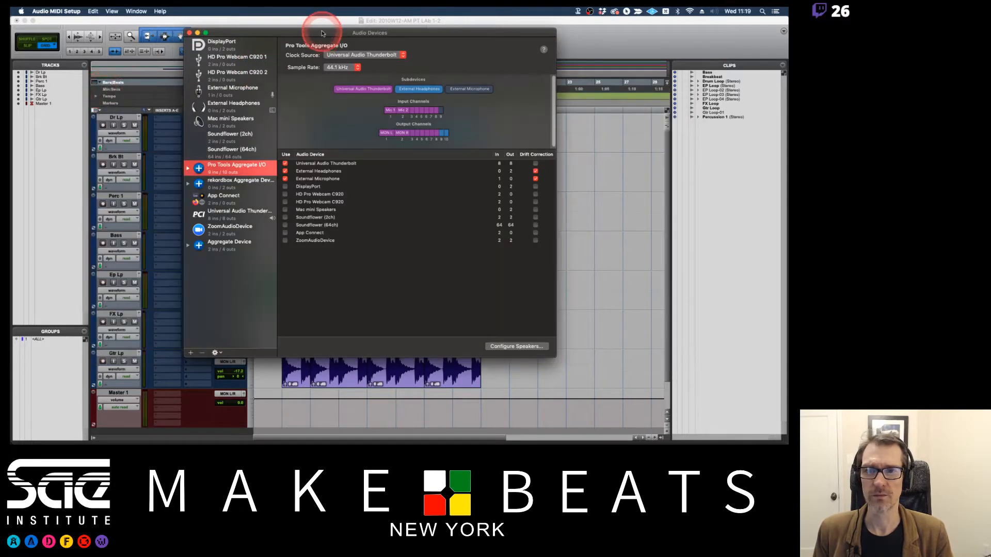
pyautogui.moveTo(317, 37); pyautogui.dragTo(384, 49)
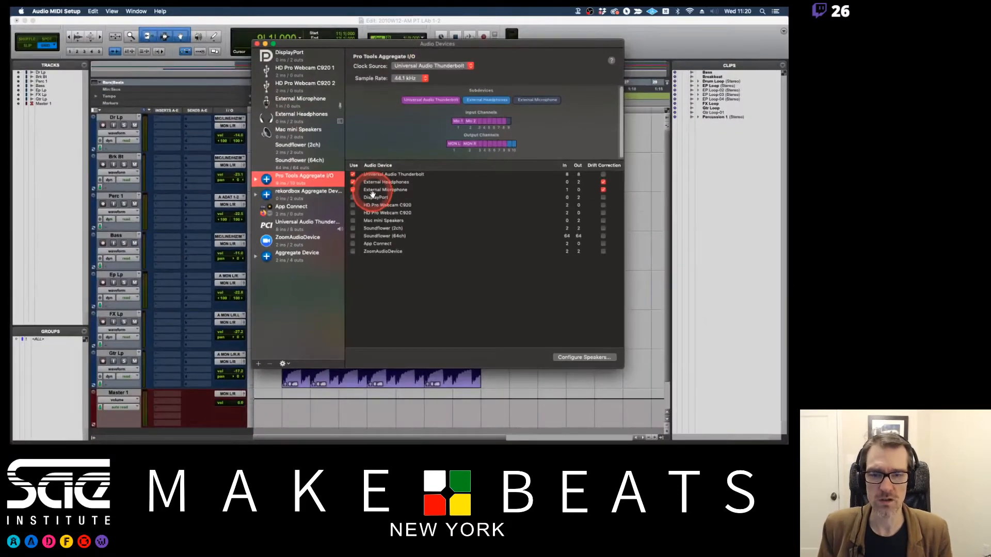
# Quit Audio MIDI Setup and review the playback engine device list in Pro Tools, keeping Universal Audio Thunderbolt.
pyautogui.press('super+q')
pyautogui.click(372, 16)
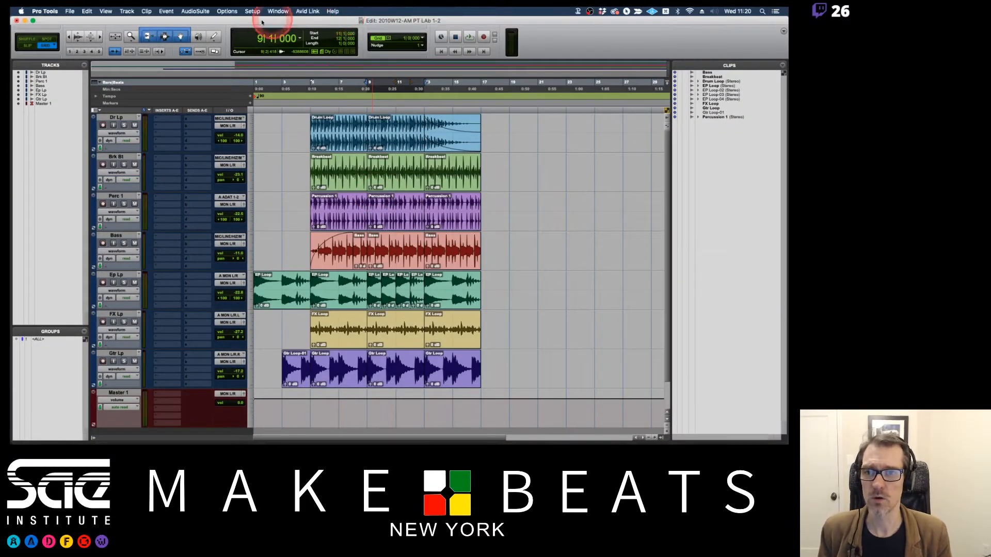
pyautogui.click(277, 11)
pyautogui.moveTo(267, 28)
pyautogui.moveTo(253, 11)
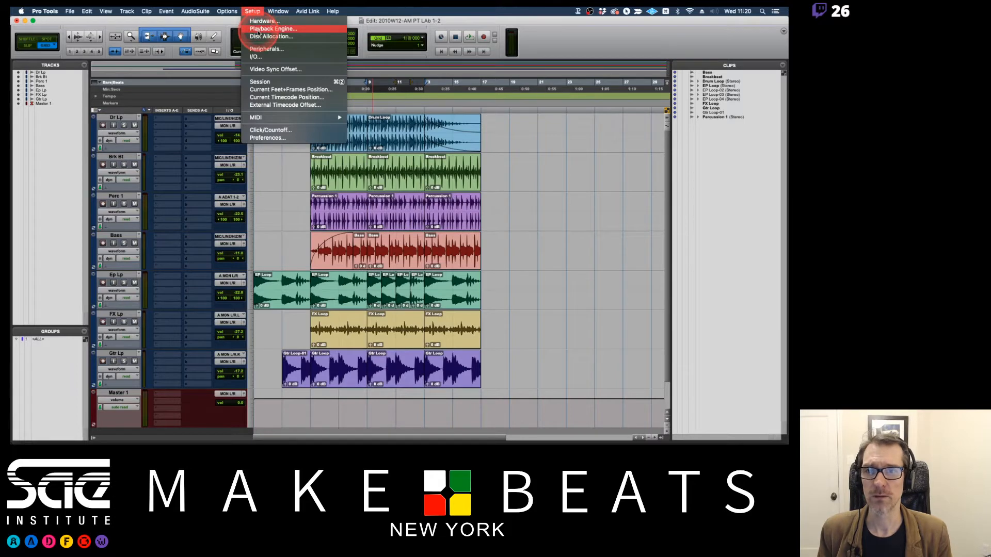
pyautogui.click(260, 30)
pyautogui.click(415, 132)
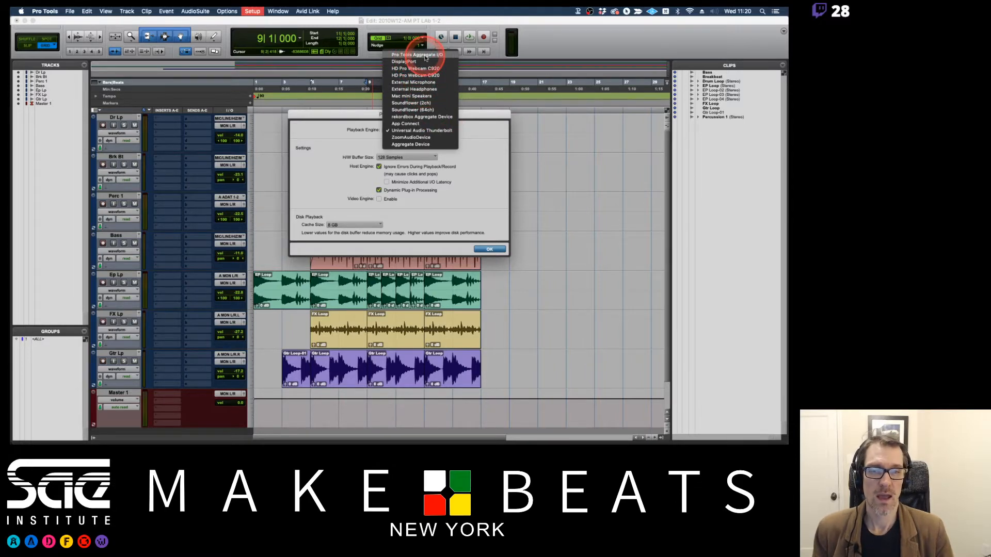
pyautogui.click(362, 140)
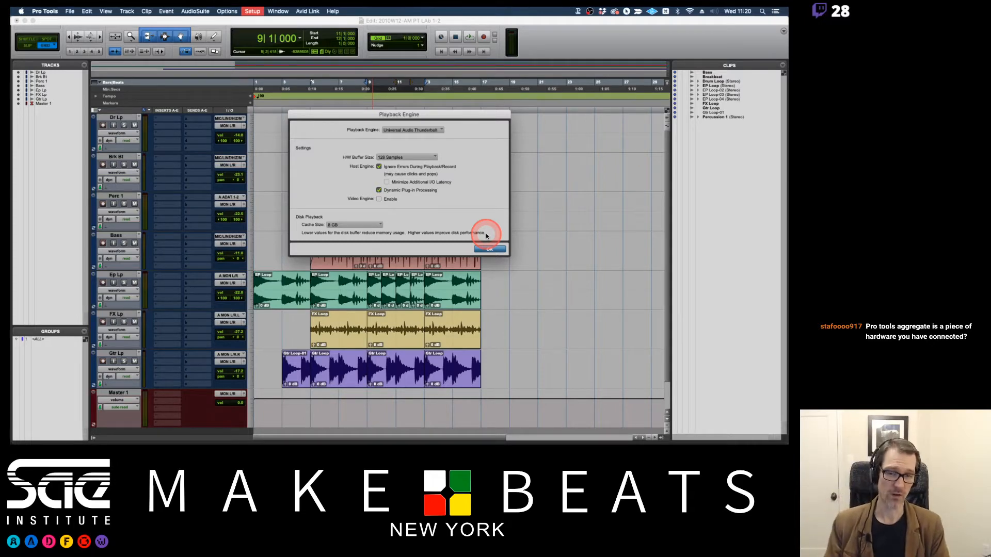
pyautogui.click(438, 131)
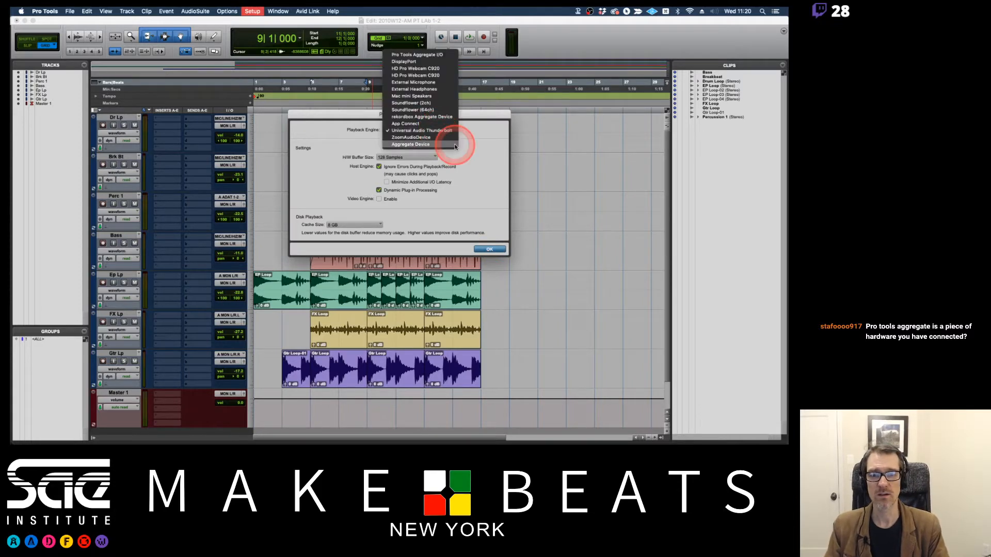
pyautogui.click(454, 144)
pyautogui.click(412, 190)
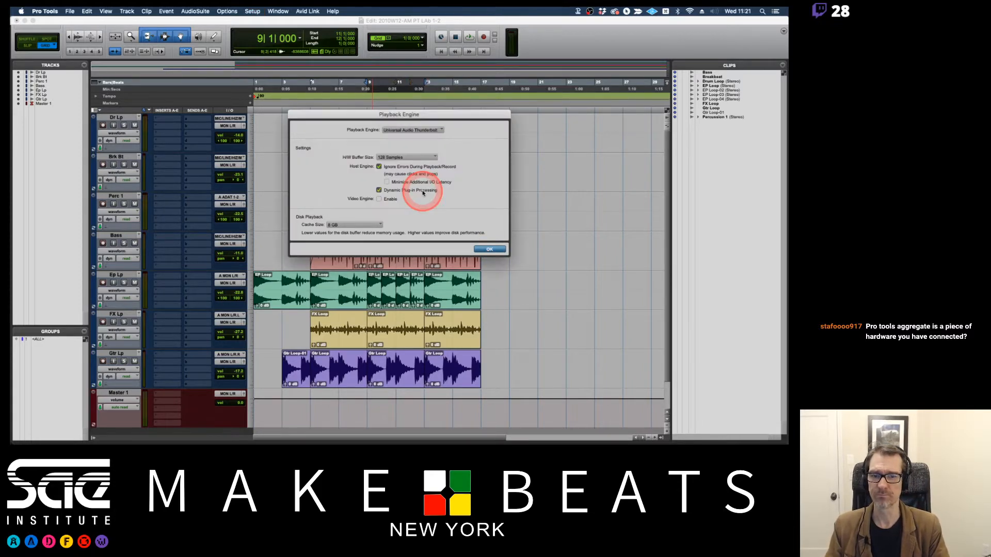
# Launch Audio MIDI Setup again to view the Pro Tools Aggregate I/O device.
pyautogui.press('super+Tab')
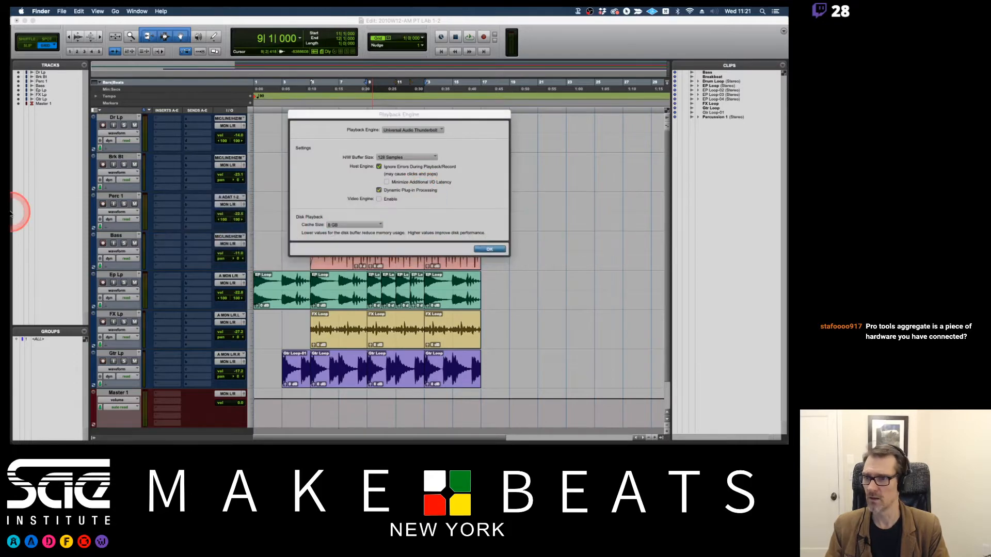
pyautogui.moveTo(14, 226)
pyautogui.click(16, 146)
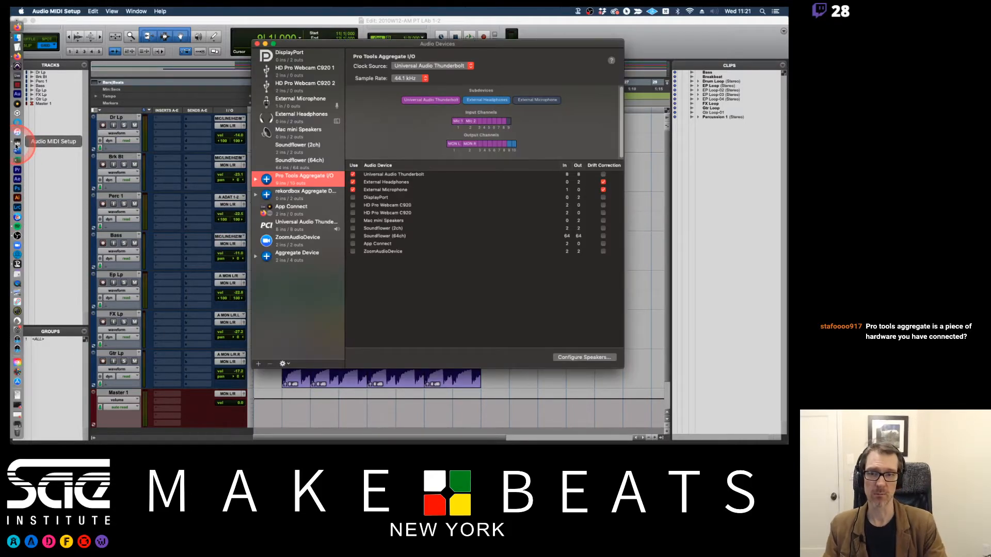
# Finish reviewing the Pro Tools Aggregate I/O device, nudge the Audio Devices window upward, and quit Audio MIDI Setup.
pyautogui.click(112, 205)
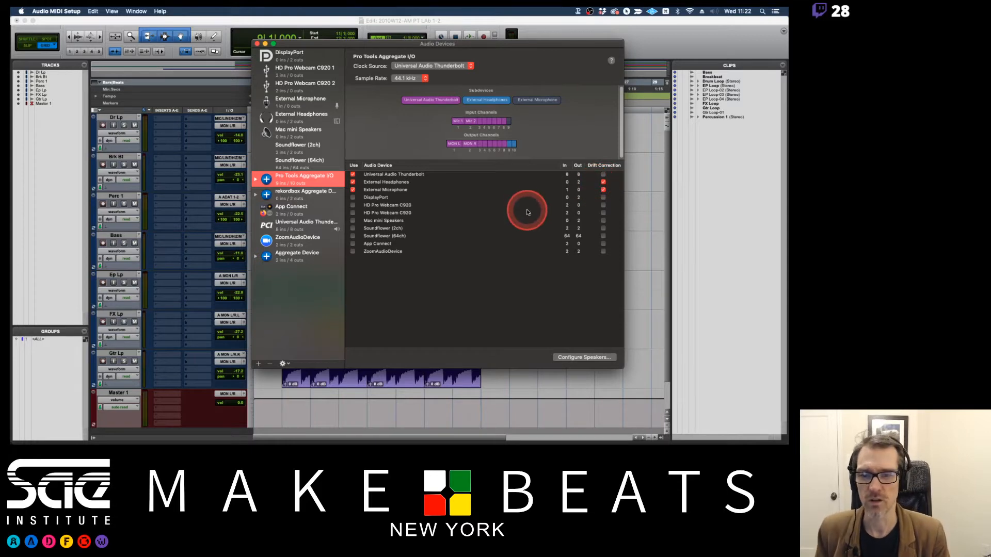
pyautogui.moveTo(411, 46); pyautogui.dragTo(420, 35)
pyautogui.press('super+q')
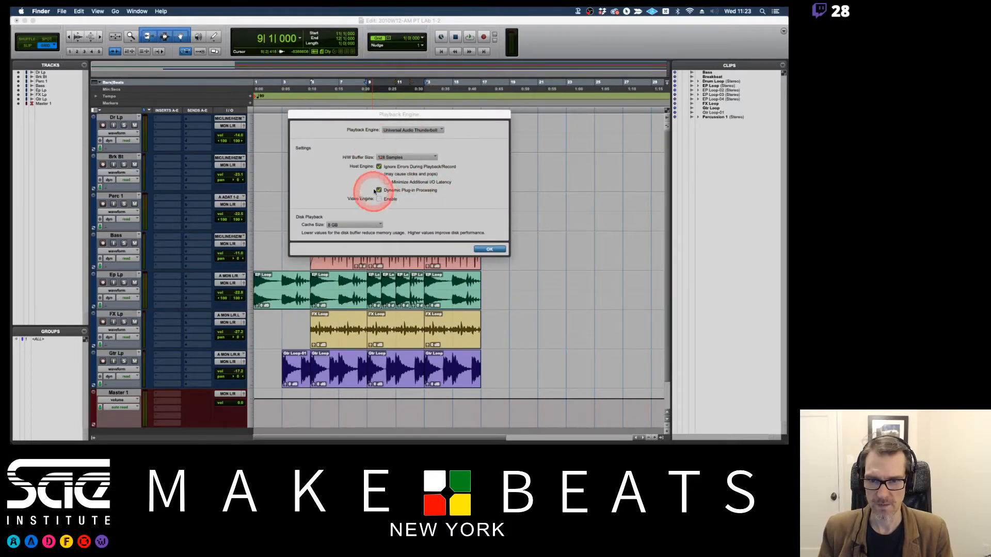
# Switch to the Preview notes and read from Pro Tools Aggregate I/O through the Hardware Buffer Size page listing sample sizes.
pyautogui.press('super+Tab')
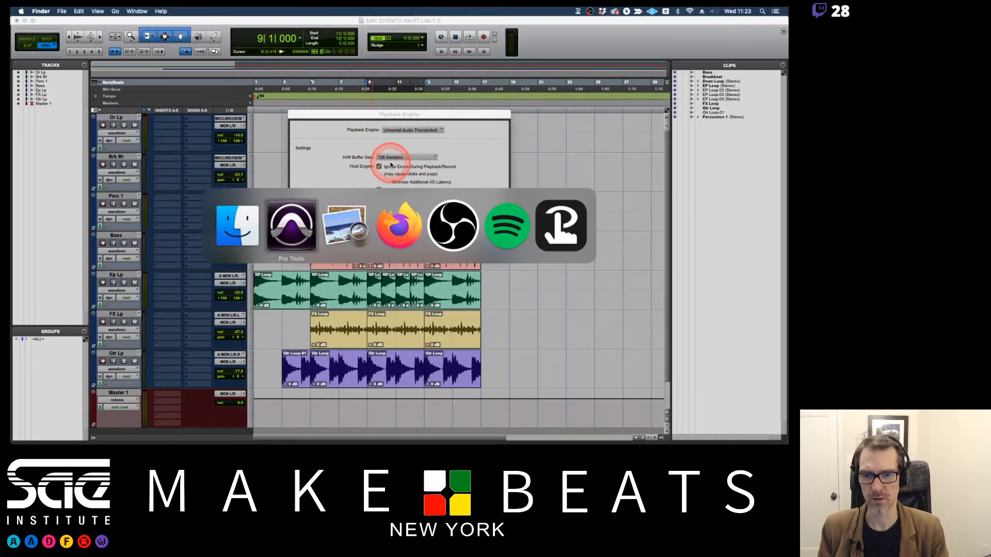
pyautogui.press('super+Tab')
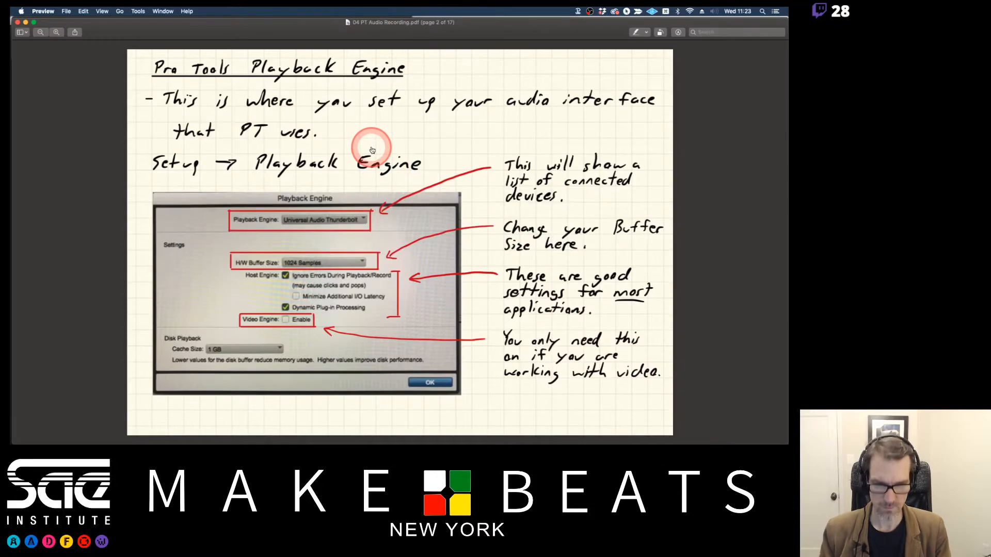
pyautogui.press('Down')
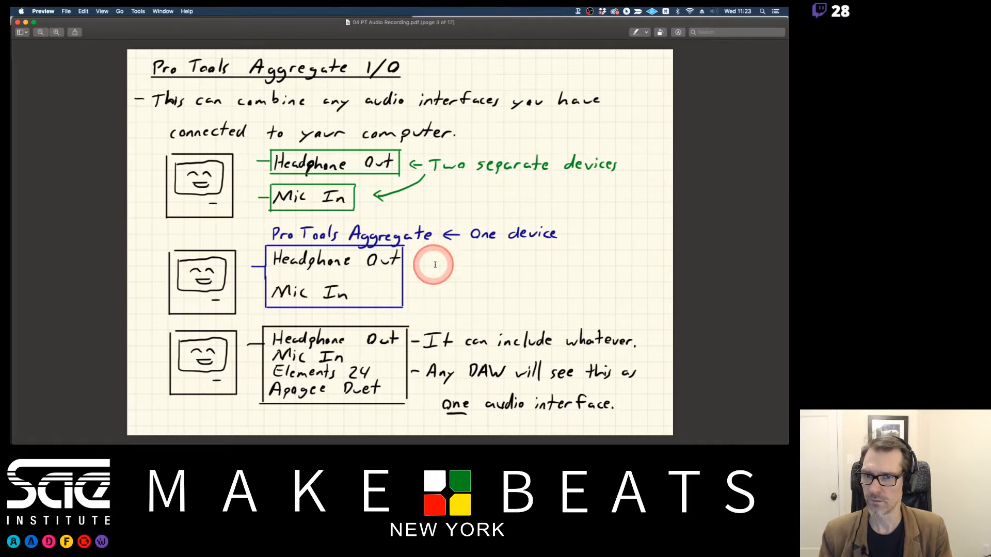
pyautogui.press('Down')
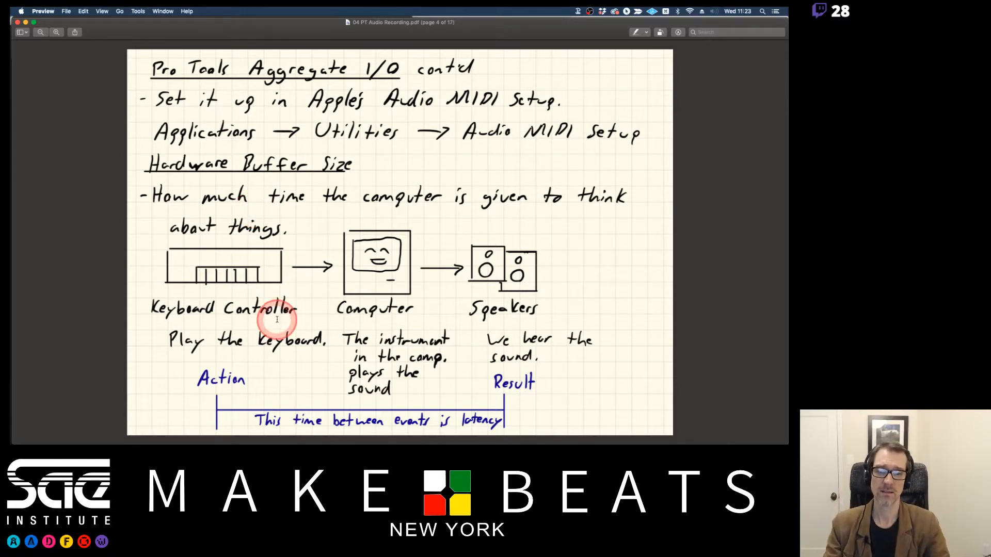
pyautogui.moveTo(255, 418); pyautogui.dragTo(497, 416)
pyautogui.click(498, 415)
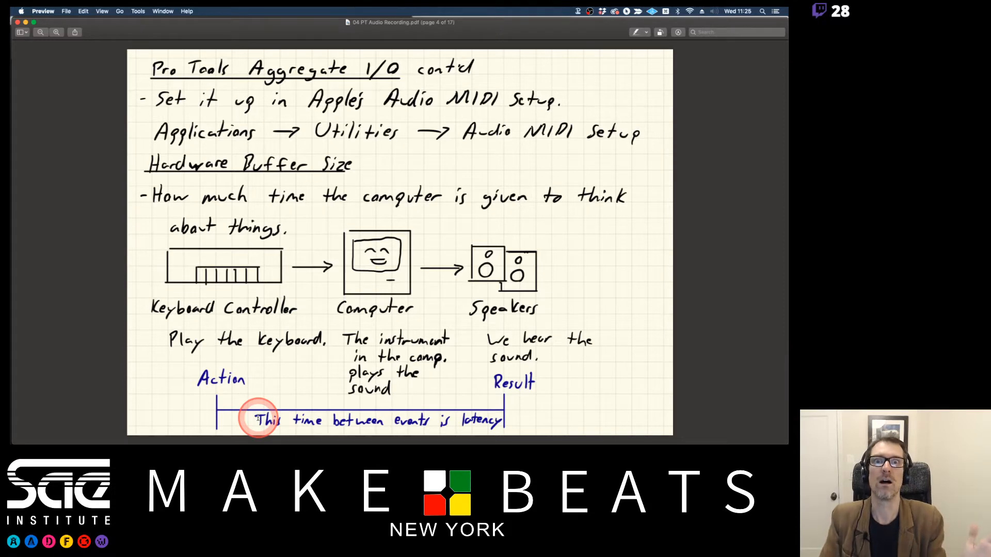
pyautogui.press('Right')
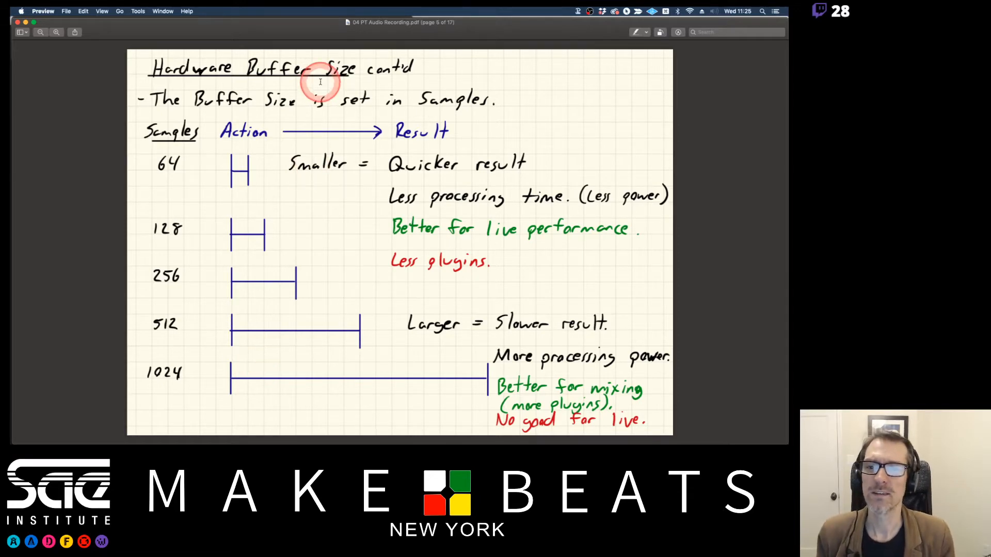
# Switch to Pro Tools and review the H/W Buffer Size choices in the Playback Engine dialog, keeping 128 Samples.
pyautogui.press('super+Tab')
pyautogui.press('Tab')
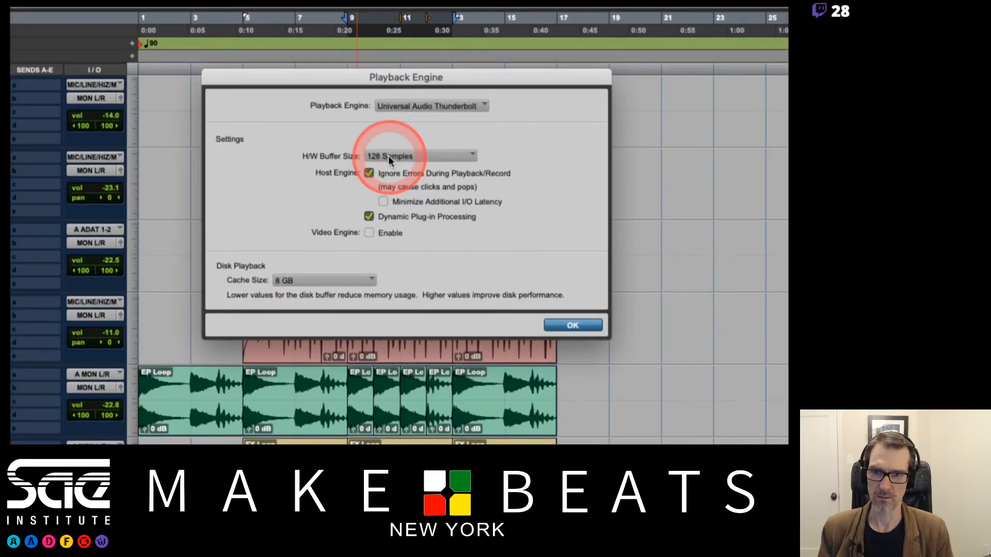
pyautogui.click(388, 156)
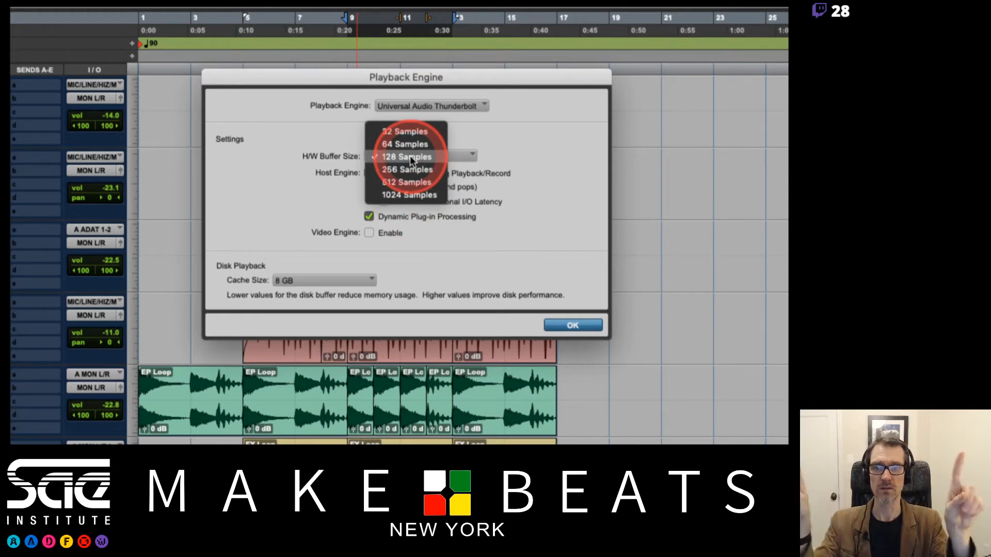
pyautogui.click(579, 142)
# Compare the buffer size notes in Preview with the H/W Buffer Size options in Pro Tools, leaving the setting unchanged.
pyautogui.press('super+Tab')
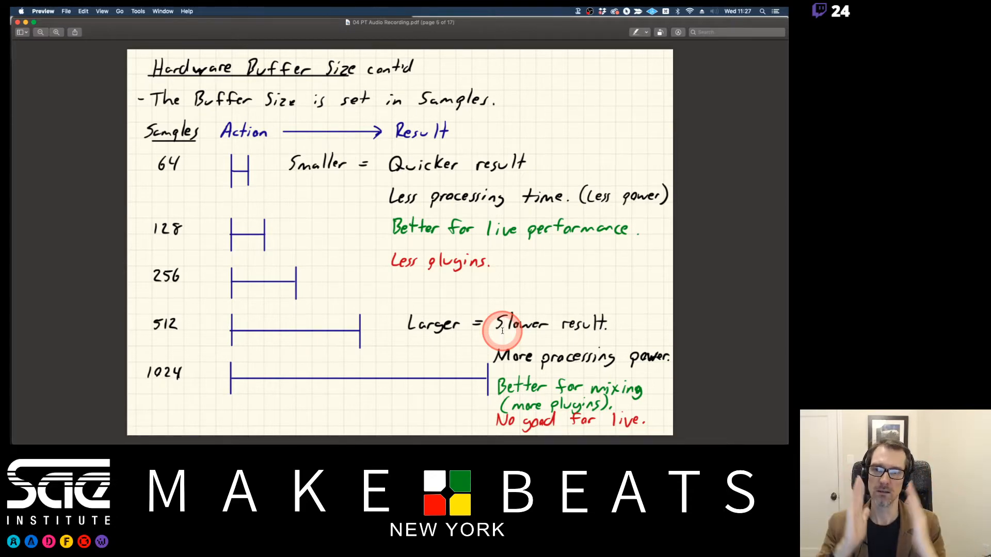
pyautogui.press('super+Tab')
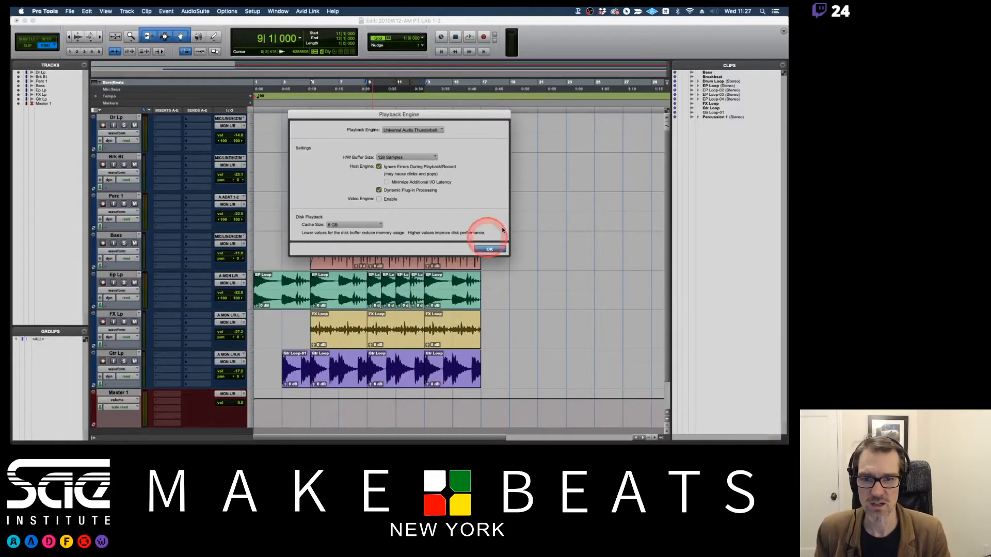
pyautogui.click(416, 157)
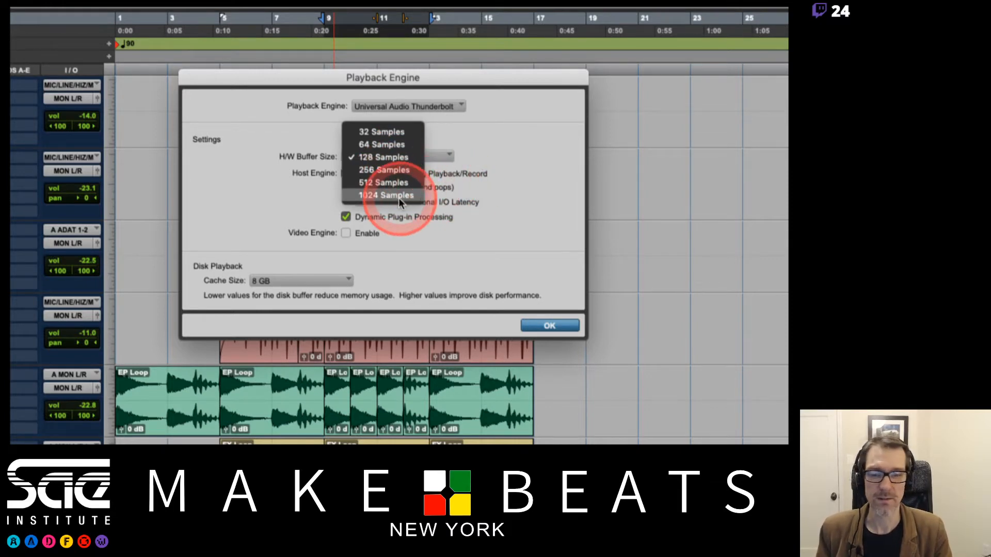
pyautogui.click(447, 196)
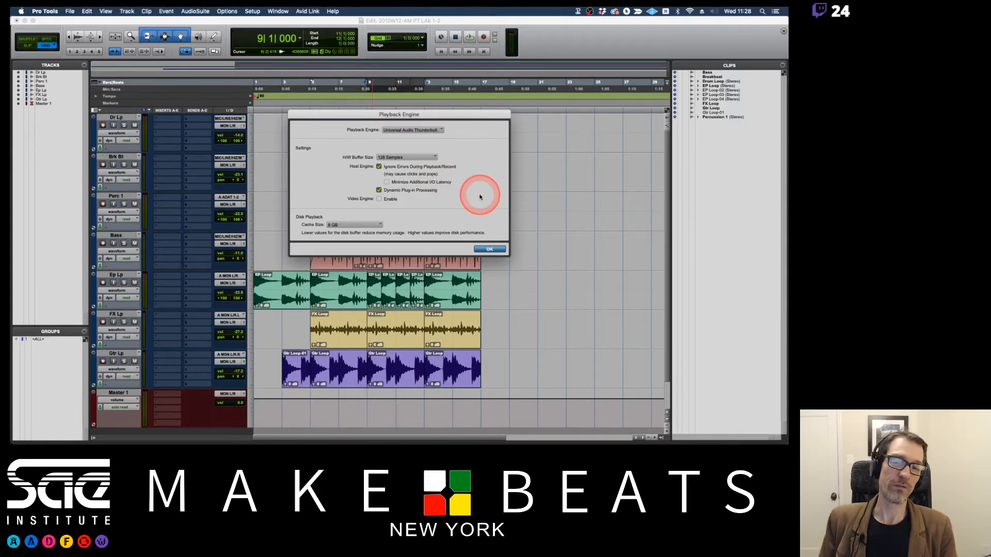
pyautogui.click(418, 156)
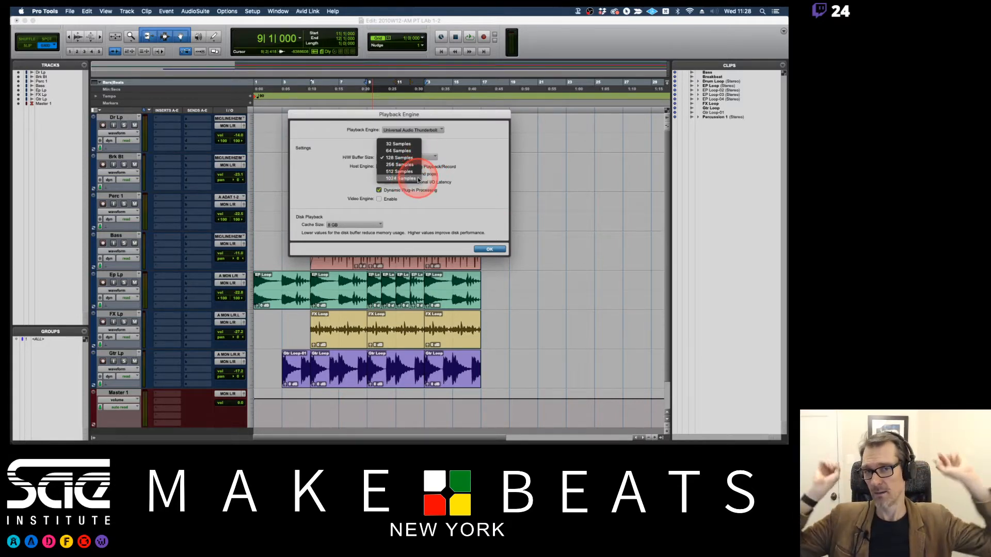
pyautogui.click(475, 184)
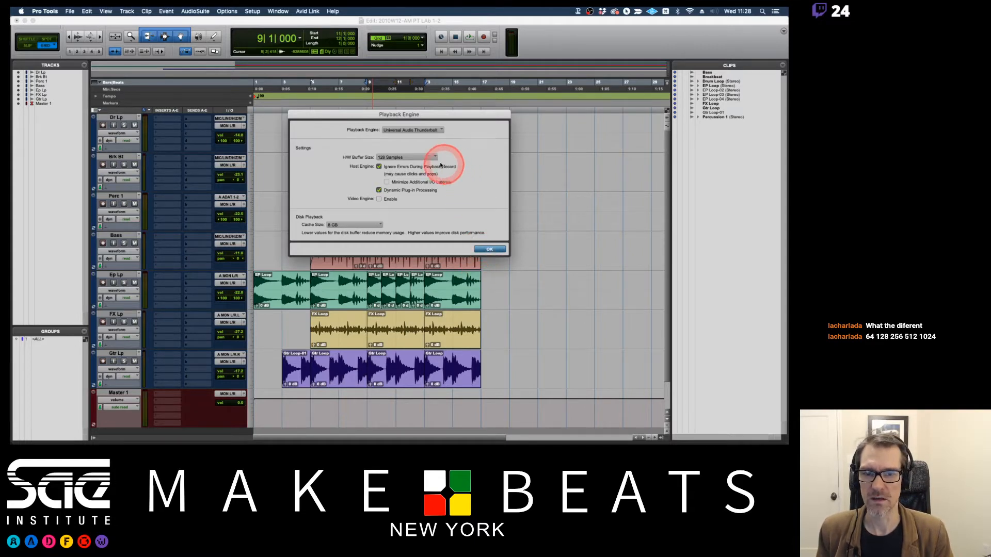
pyautogui.press('super+Tab')
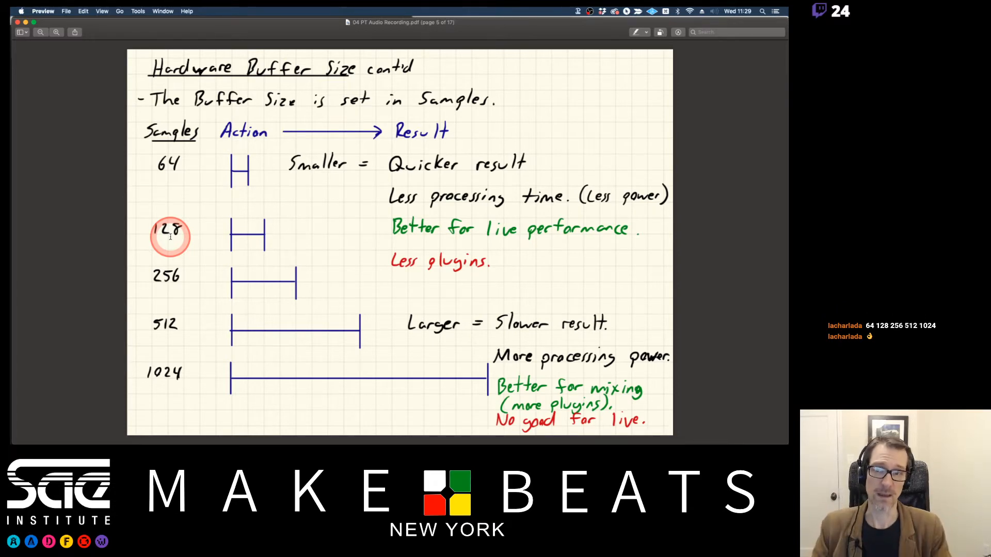
pyautogui.press('super+Tab')
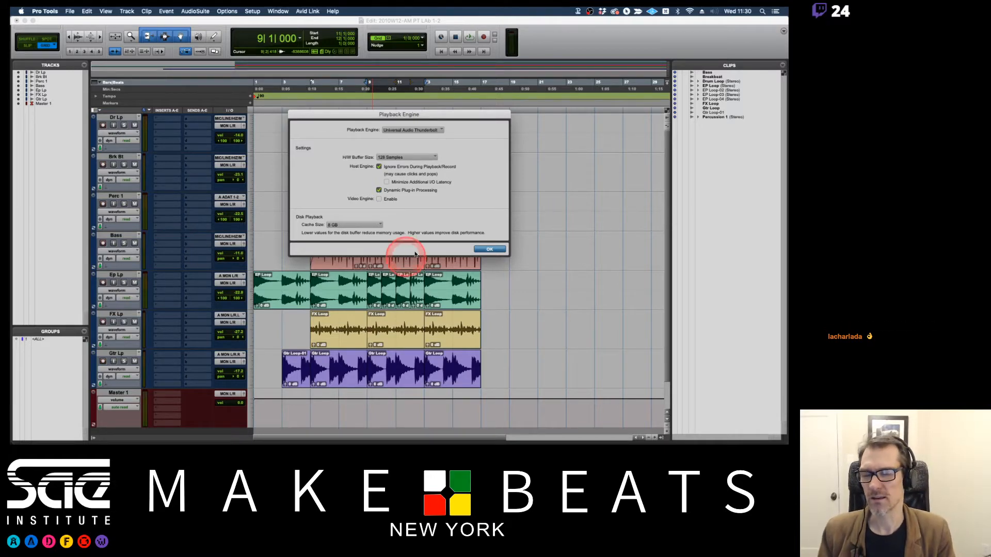
# Confirm the Playback Engine settings, and advance the Preview notes to the page on buffer sizes for recording and mixing.
pyautogui.click(487, 250)
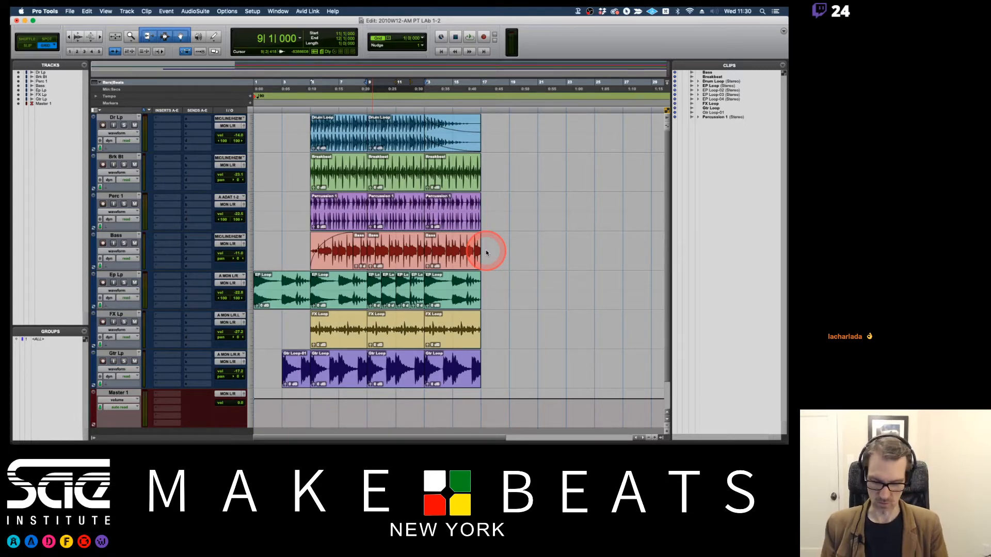
pyautogui.press('super+Tab')
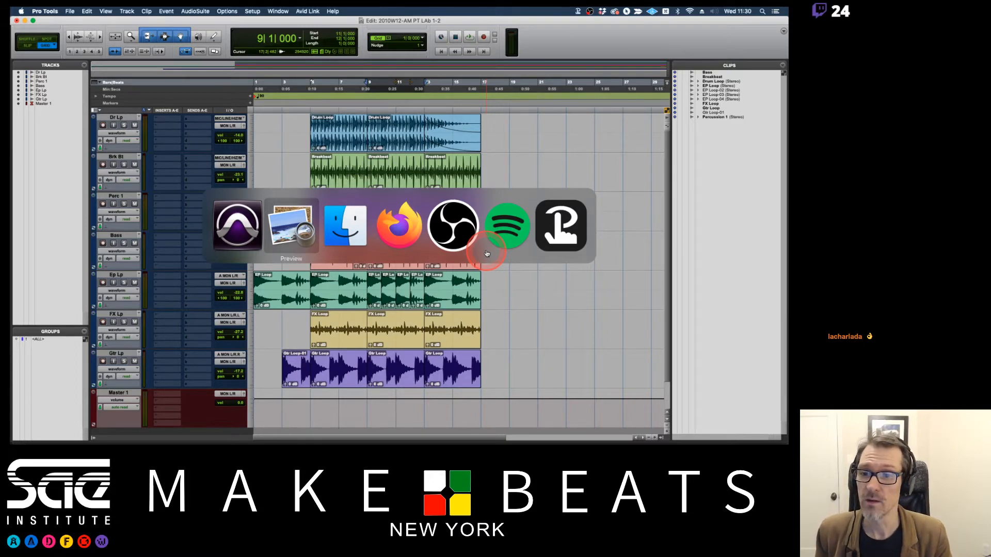
pyautogui.press('Down')
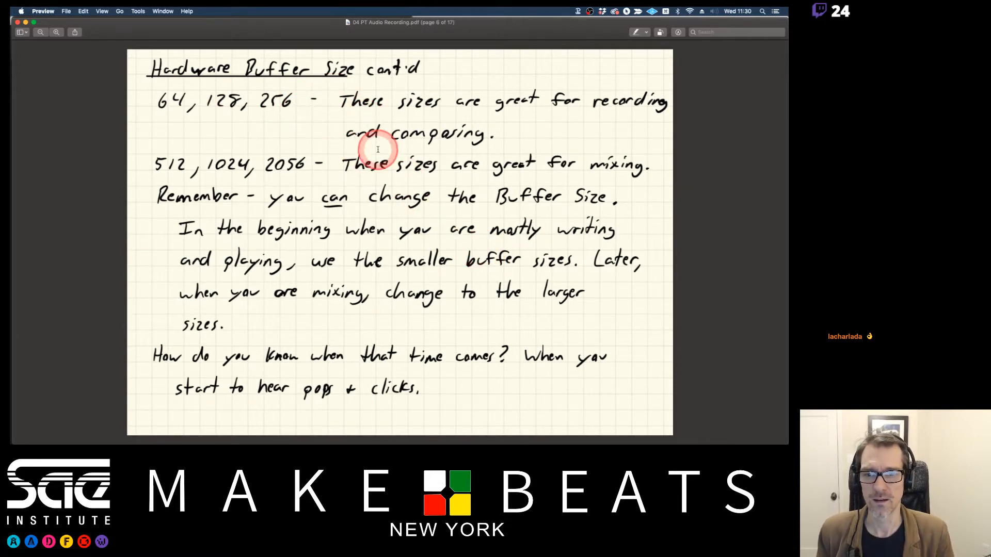
# Switch to Firefox and locate 04 PT Audio Recording.pdf in the Week 1 notes on the course Modules page.
pyautogui.press('super+Tab')
pyautogui.press('super+Tab')
pyautogui.press('super+Tab')
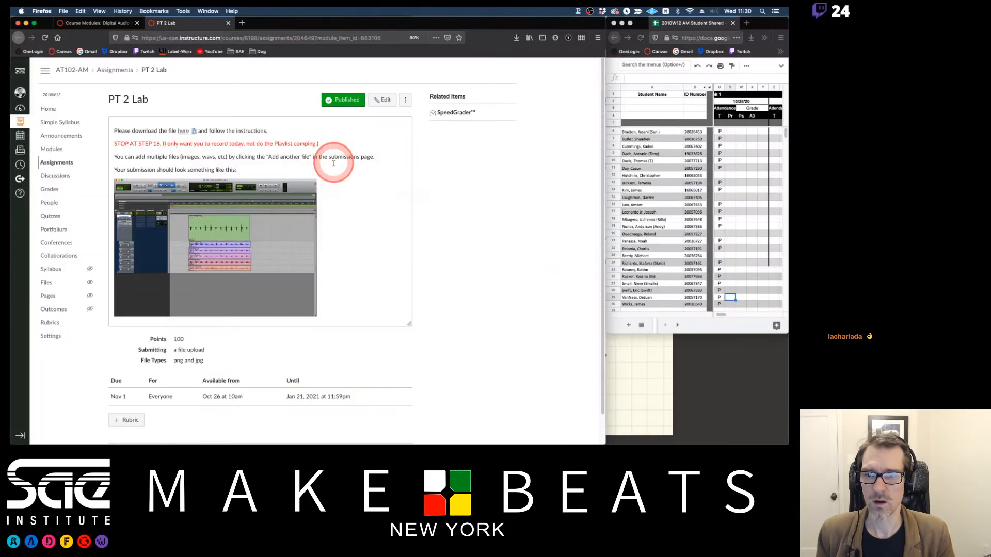
pyautogui.click(91, 23)
pyautogui.scroll(10, 161, 78)
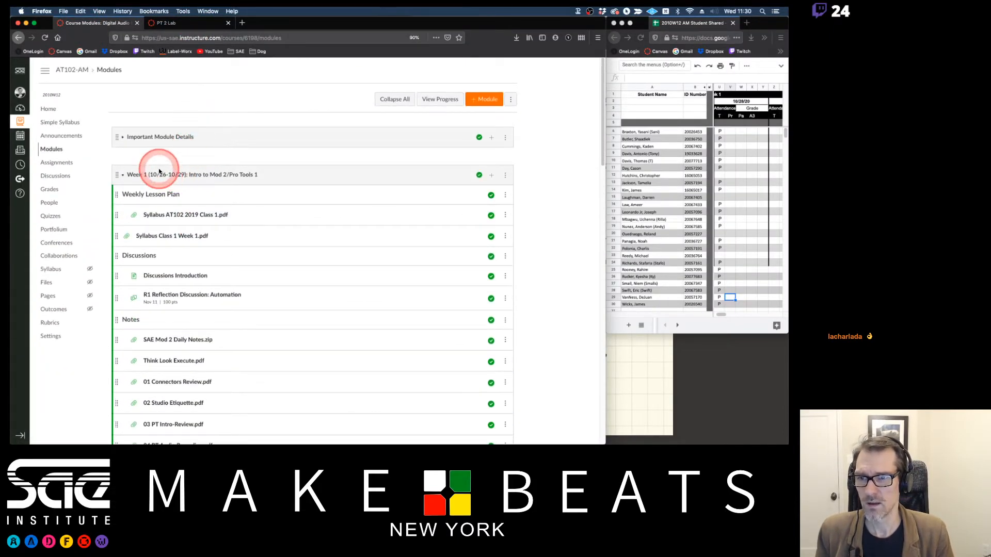
pyautogui.click(155, 174)
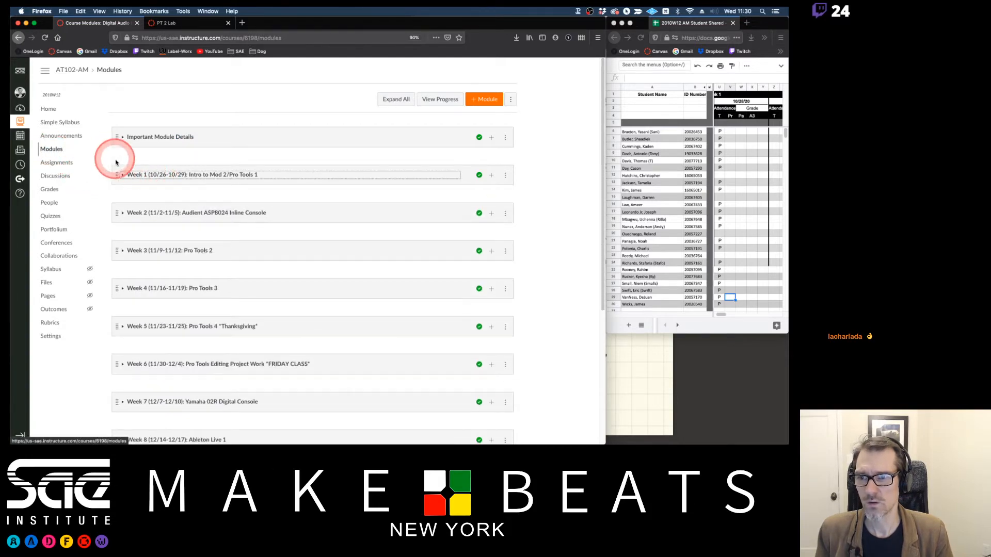
pyautogui.click(144, 174)
pyautogui.scroll(-3, 258, 159)
pyautogui.scroll(-1, 258, 160)
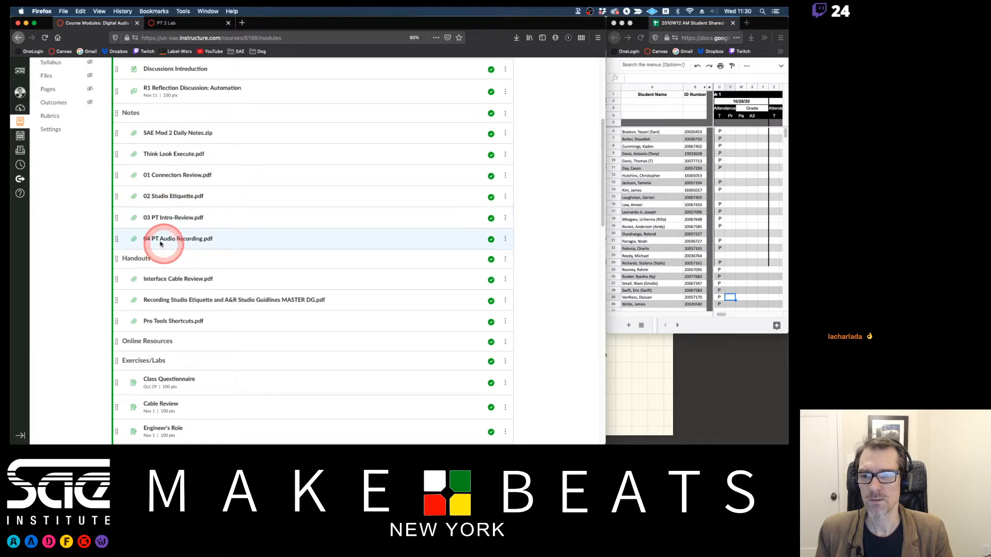
pyautogui.moveTo(176, 243); pyautogui.dragTo(183, 245)
# Return to the Preview notes and read the Import Audio pages, including dragging and dropping from Finder.
pyautogui.press('super+Tab')
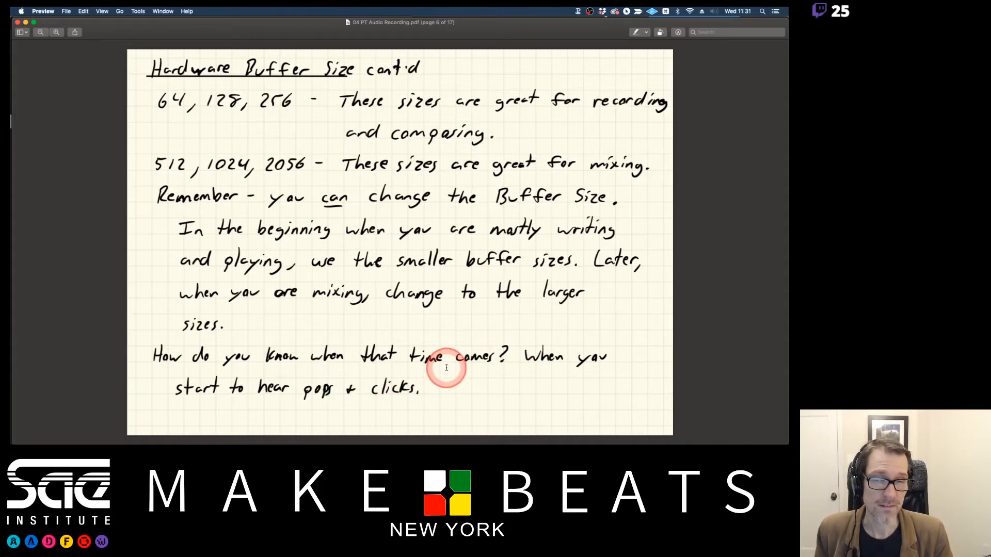
pyautogui.press('Down')
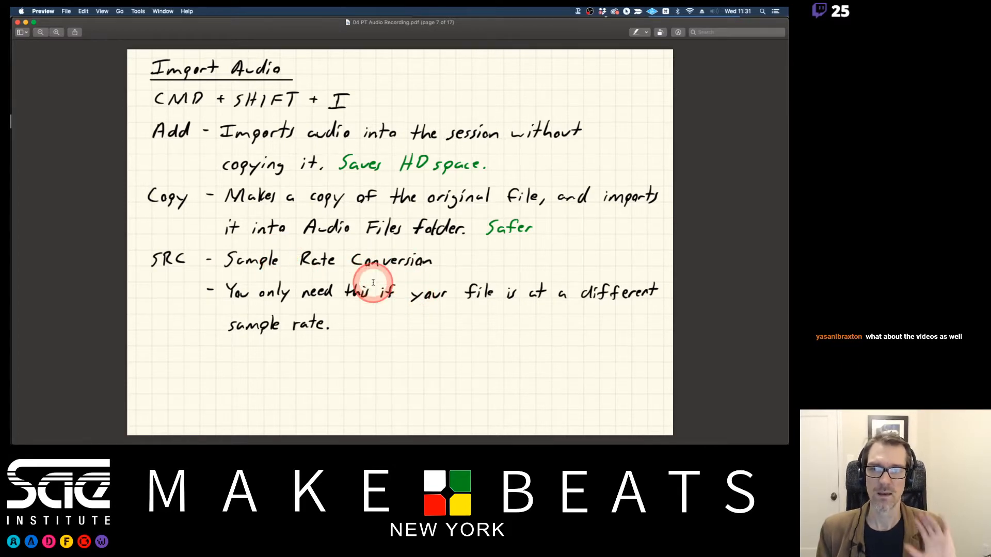
pyautogui.press('Right')
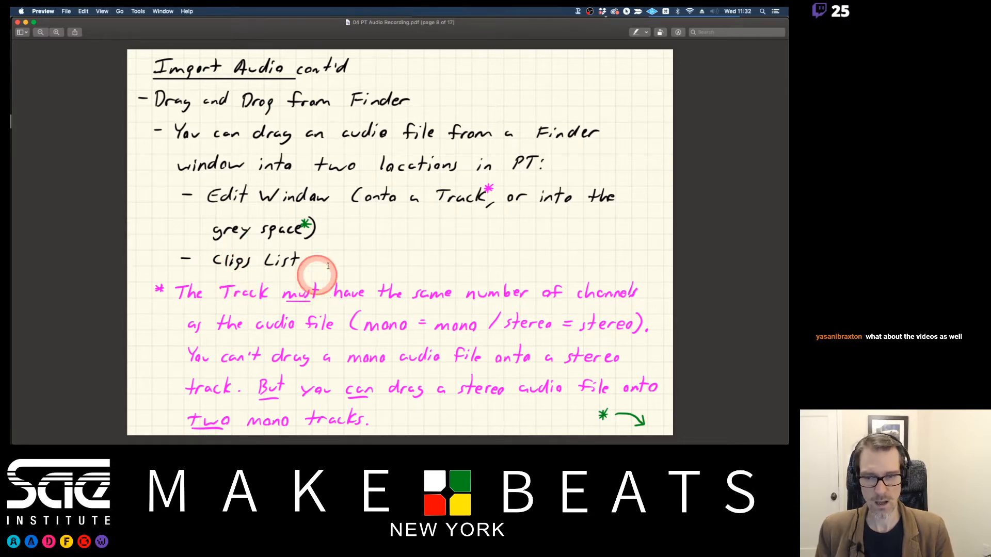
# Switch to Pro Tools and play the session briefly from bar 9, then stop playback.
pyautogui.press('super+Tab')
pyautogui.click(348, 247)
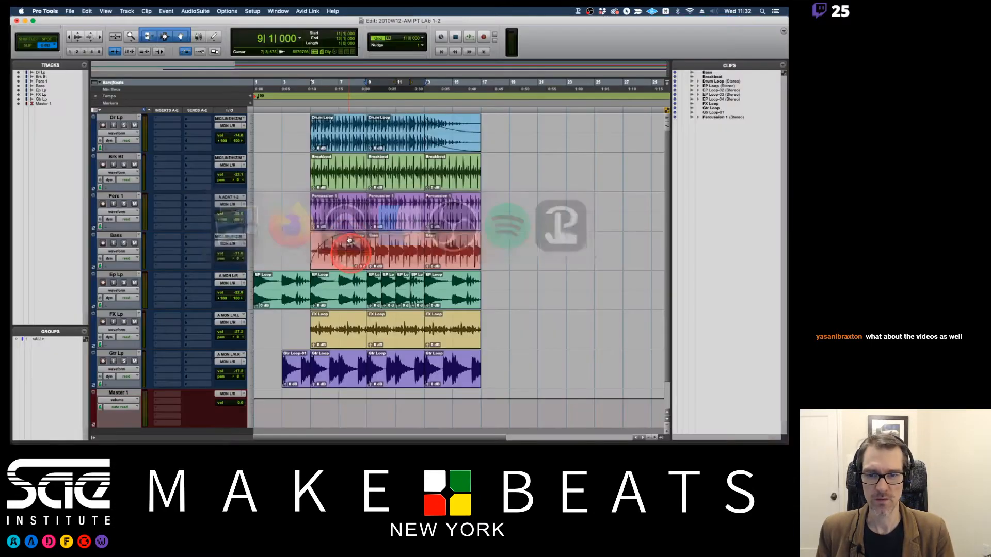
pyautogui.press('space')
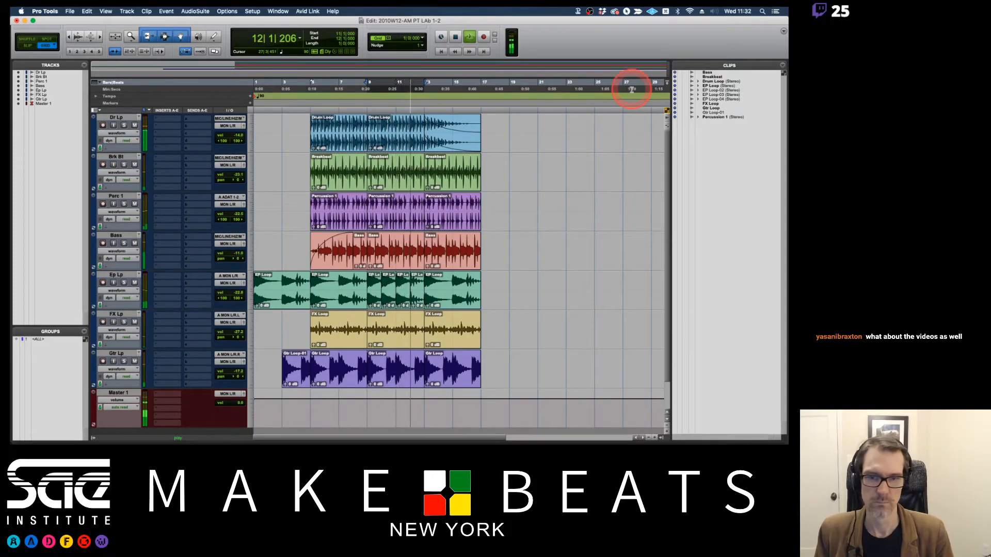
pyautogui.press('space')
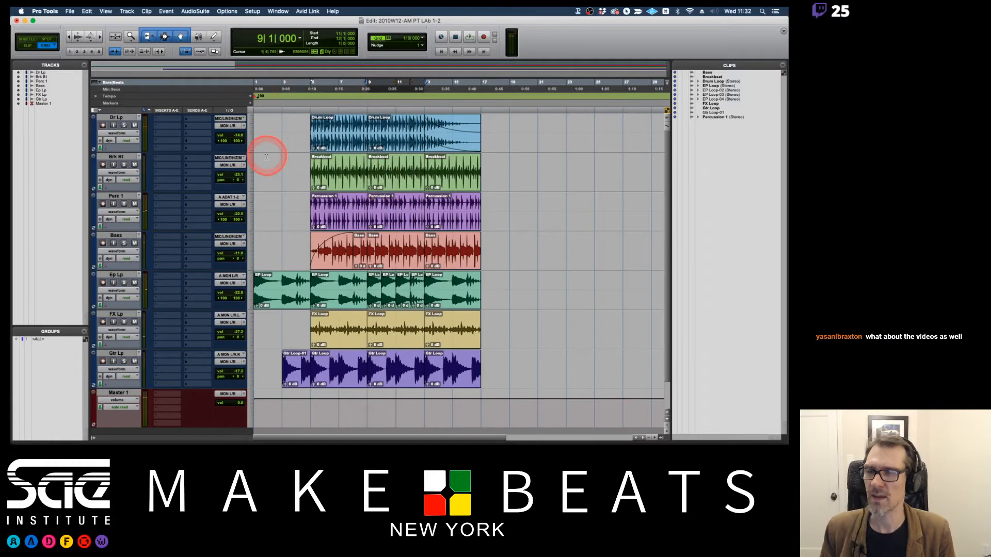
# Reduce the height of all tracks in the Edit window to leave empty space below Master 1.
pyautogui.click(250, 177)
pyautogui.click(253, 174)
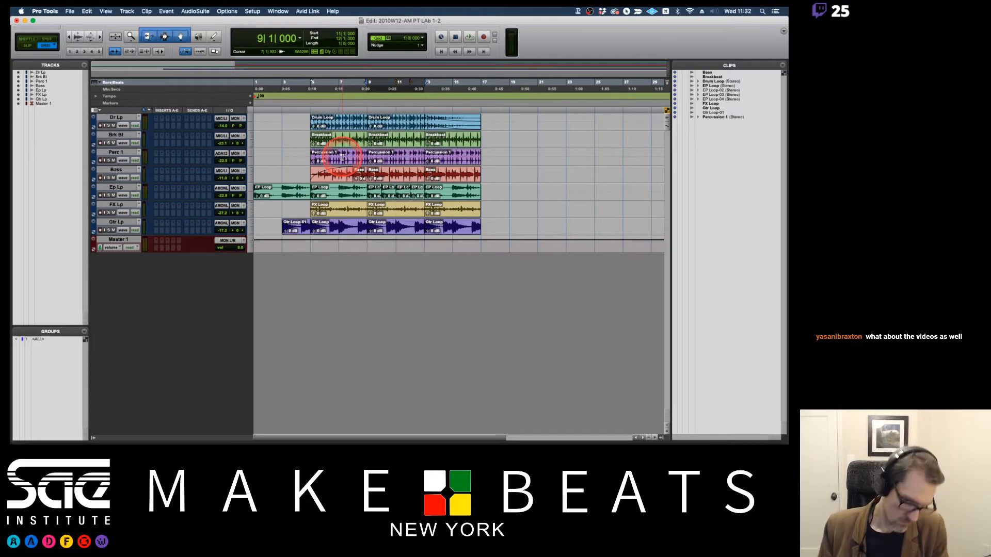
# Switch from Pro Tools to Finder.
pyautogui.moveTo(788, 8)
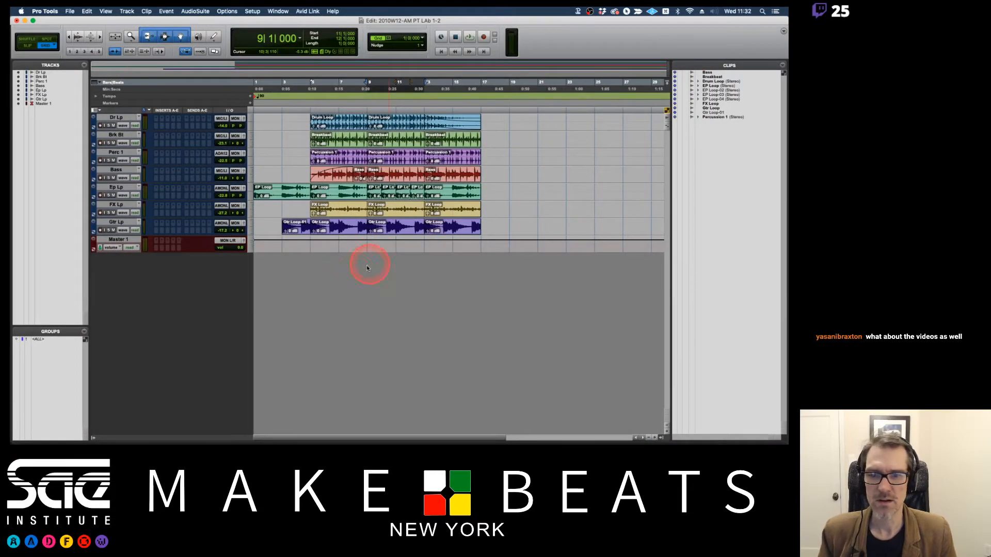
pyautogui.press('super+Tab')
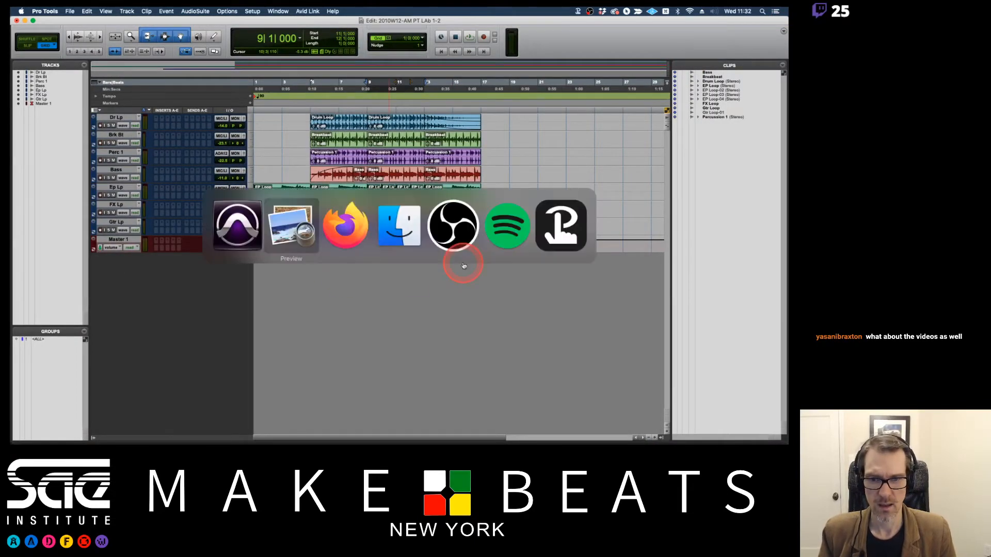
pyautogui.press('super+Tab')
pyautogui.press('super+Tab')
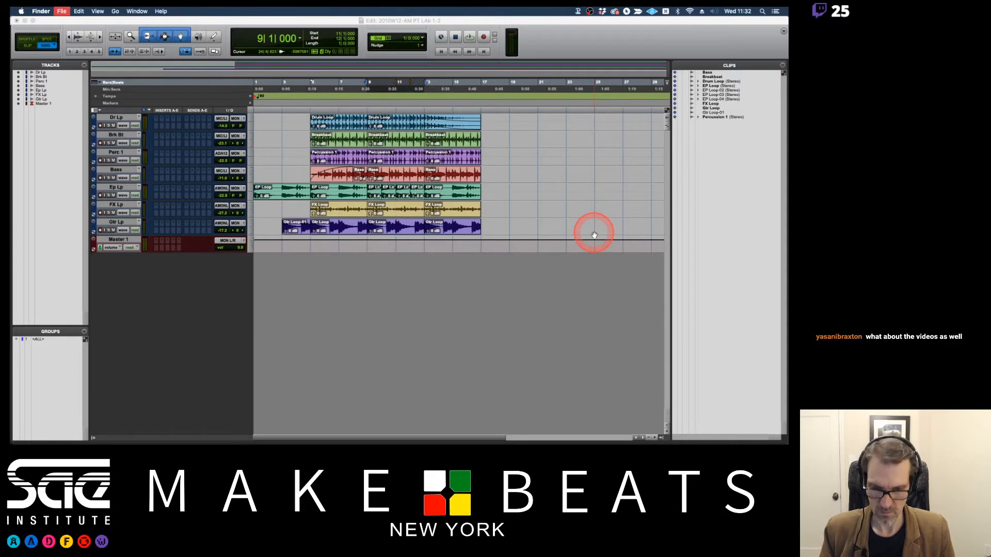
# Browse a new Finder window to the Percussion Loops inside DustyHipHopGrooves_Wav_SP, under Sample Libraries and Samplephonics on the Olafur drive.
pyautogui.press('super+n')
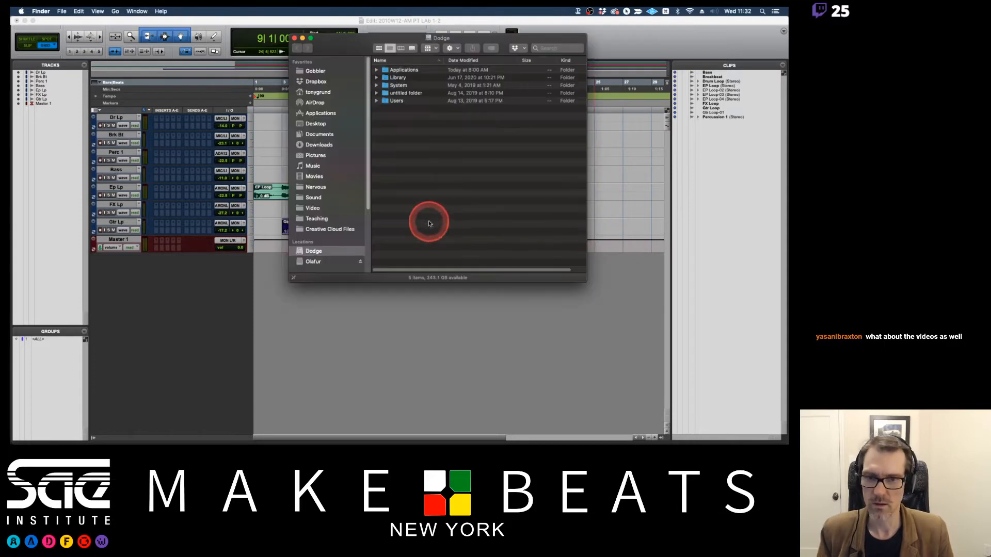
pyautogui.click(321, 262)
pyautogui.moveTo(365, 40); pyautogui.dragTo(510, 118)
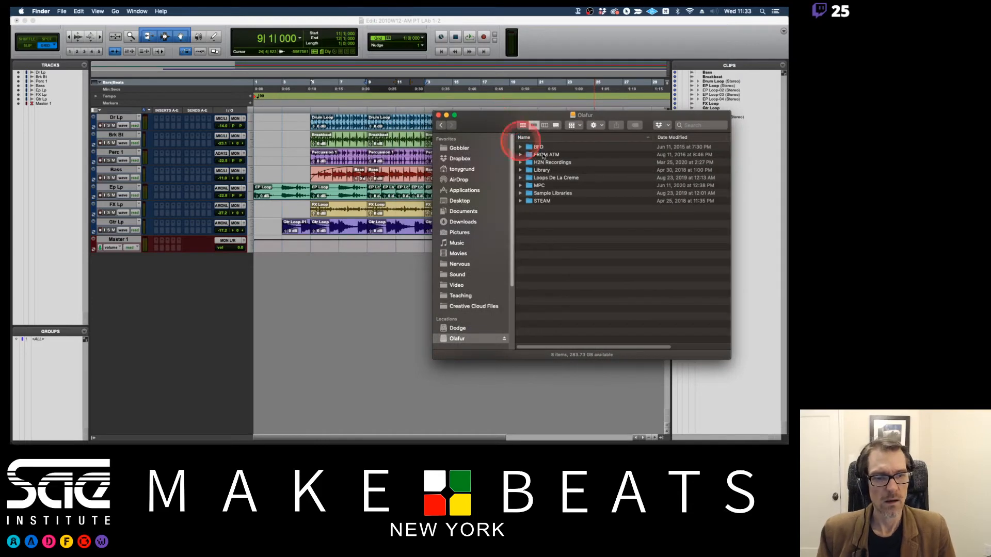
pyautogui.doubleClick(528, 192)
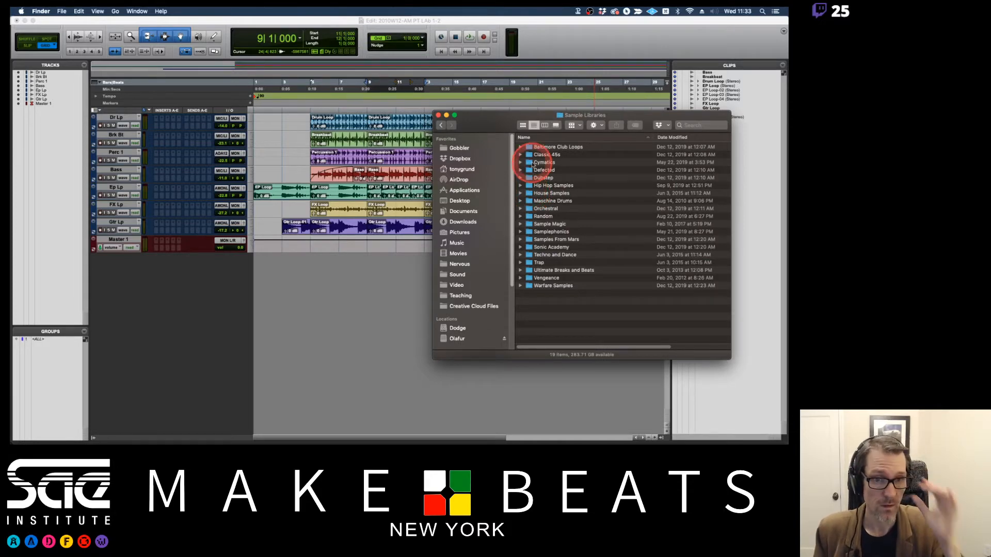
pyautogui.doubleClick(548, 232)
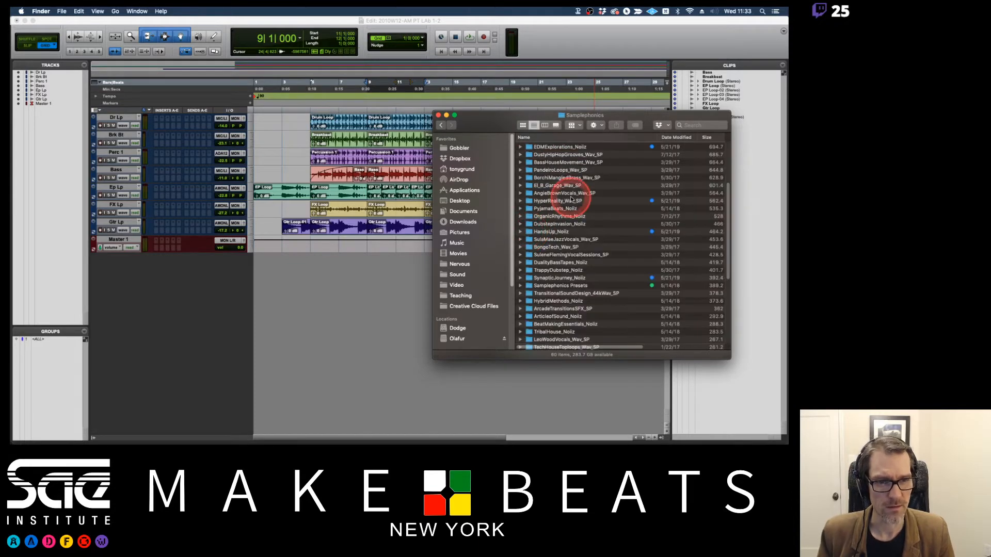
pyautogui.moveTo(657, 137); pyautogui.dragTo(687, 135)
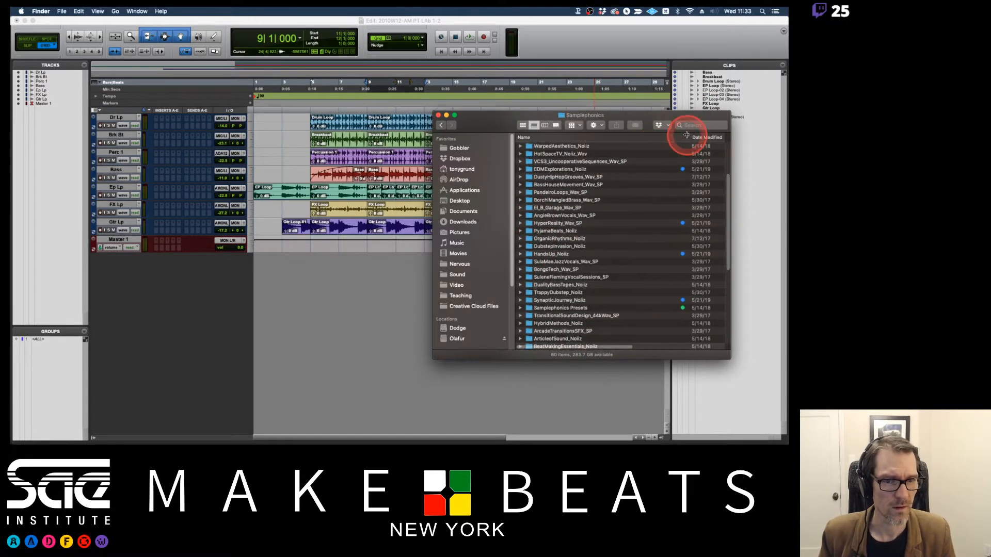
pyautogui.doubleClick(556, 177)
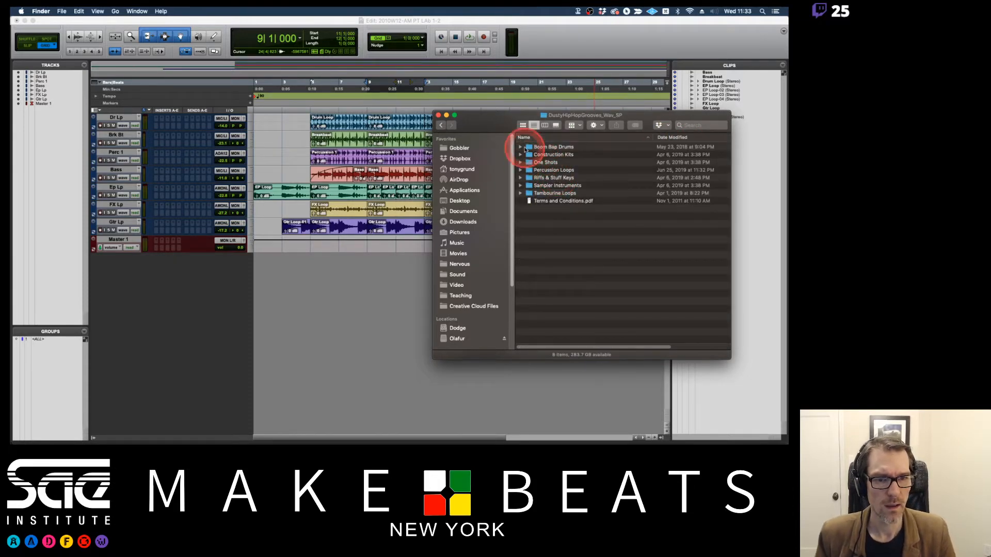
pyautogui.click(520, 170)
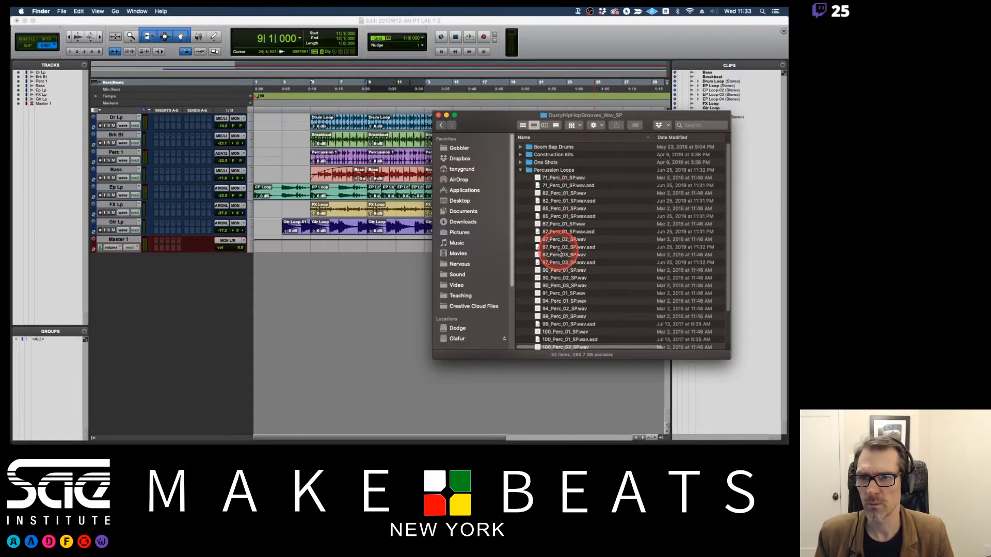
pyautogui.scroll(-2, 559, 253)
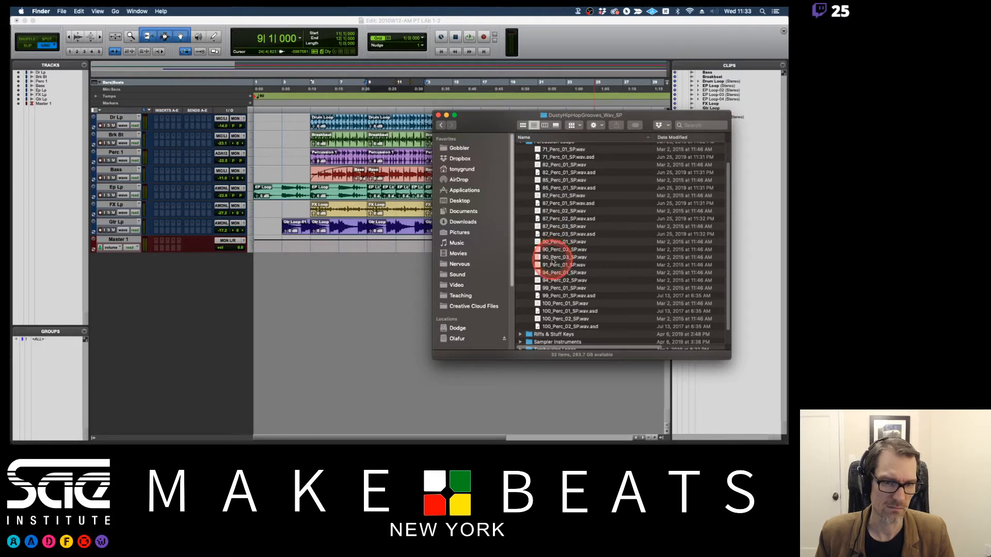
# Preview the 90_Perc_03_SP.wav loop in Finder and close the preview.
pyautogui.click(554, 258)
pyautogui.press('space')
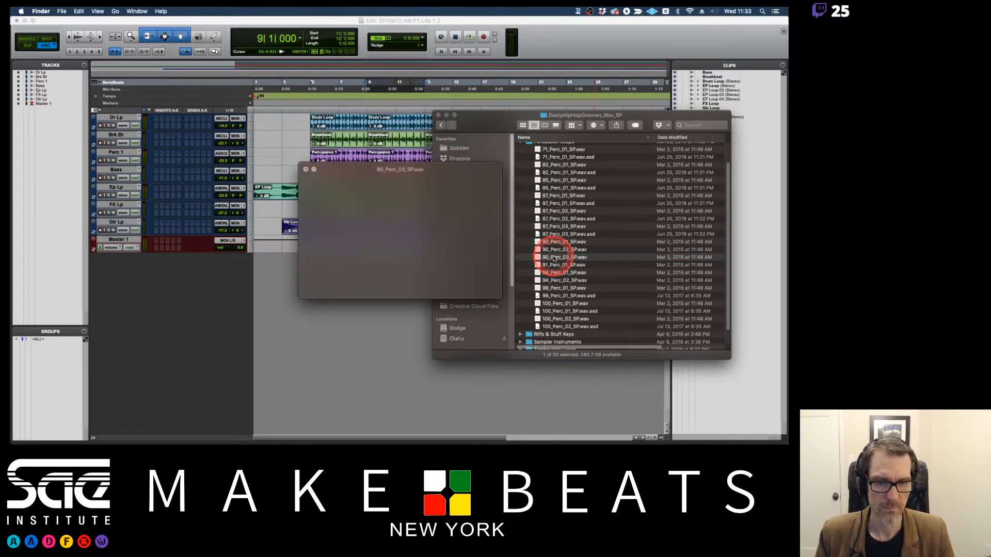
pyautogui.press('space')
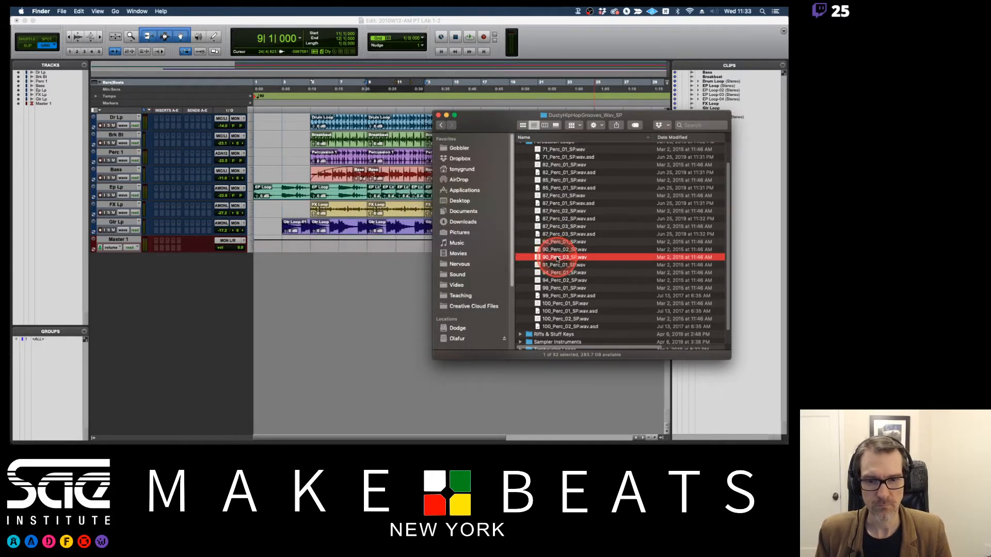
# Switch to Pro Tools and set the edit mode to Shuffle.
pyautogui.click(380, 299)
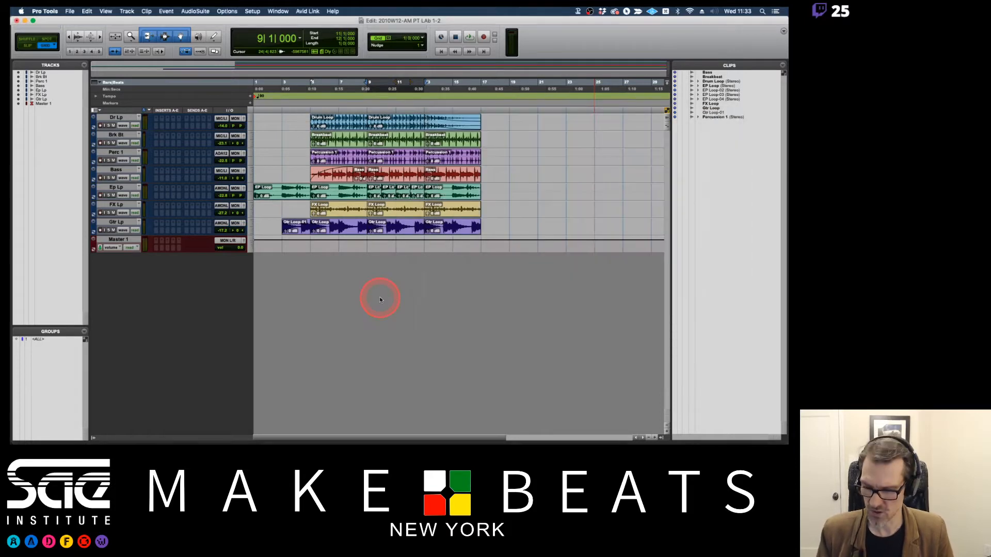
pyautogui.press('F1')
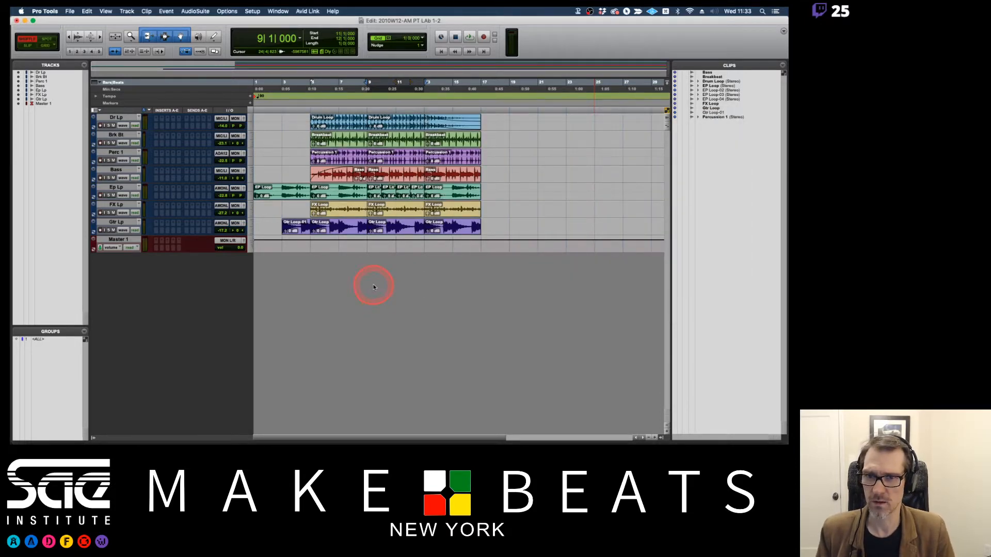
pyautogui.press('F2')
pyautogui.press('F1')
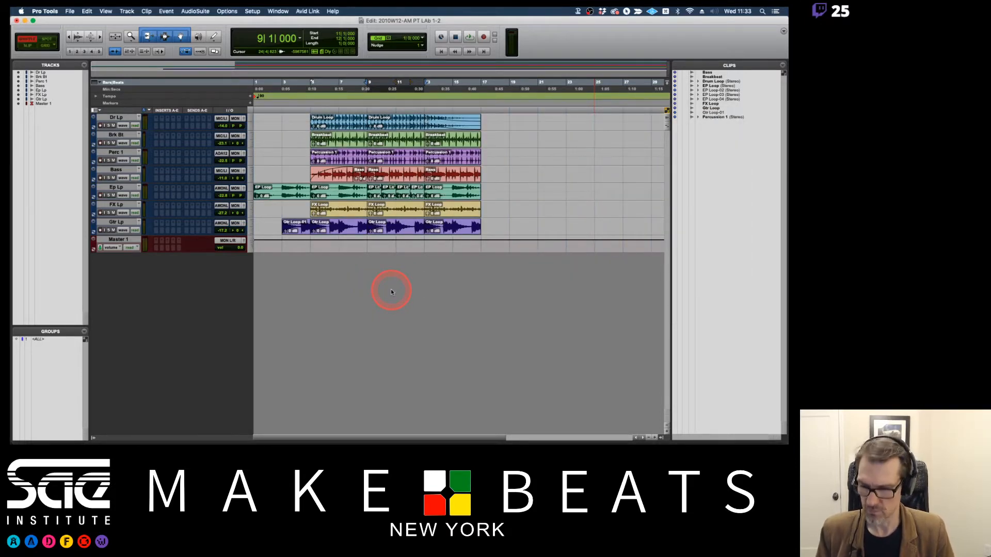
# Import 90_Perc_03_SP.wav from Finder into the empty space below Master 1 as a new track and set its height to large.
pyautogui.press('super+Tab')
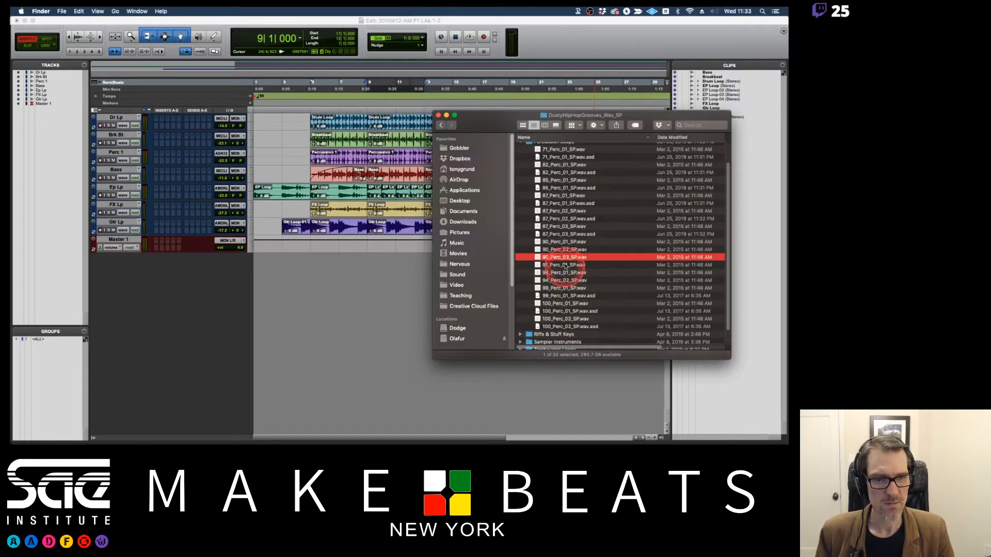
pyautogui.moveTo(565, 257); pyautogui.dragTo(370, 299)
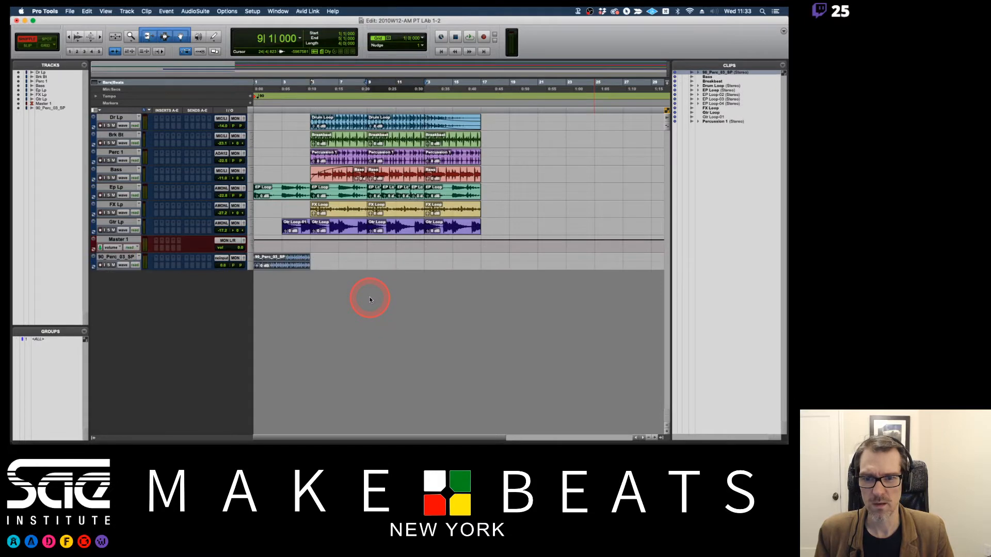
pyautogui.click(251, 264)
pyautogui.click(262, 278)
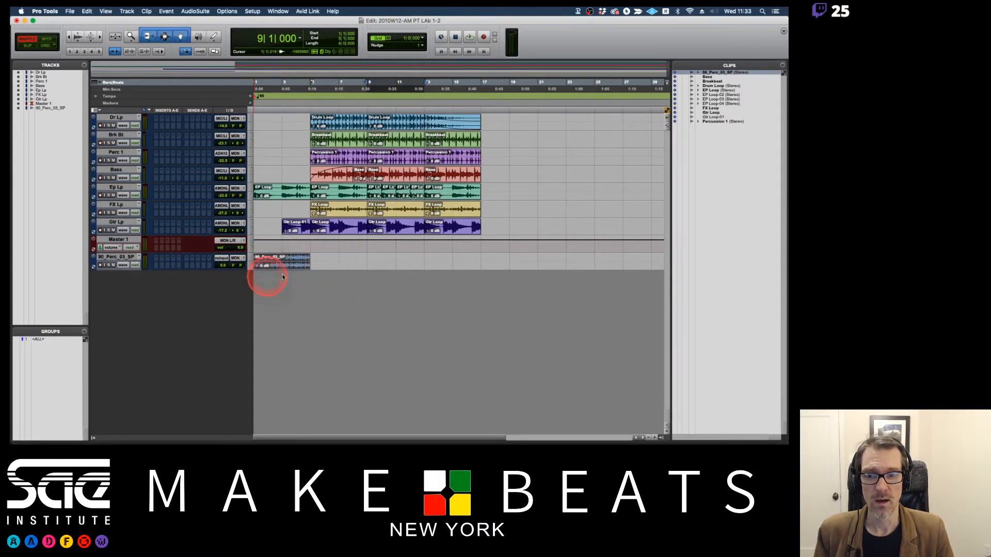
# Import 90_Perc_01_SP.wav from Finder straight into the Pro Tools Clips List.
pyautogui.press('super+Tab')
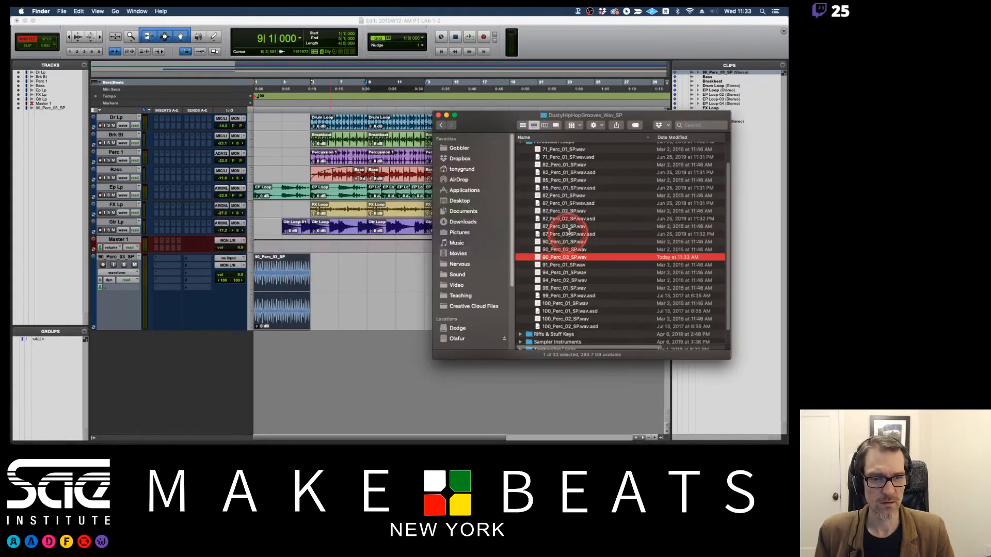
pyautogui.moveTo(519, 114); pyautogui.dragTo(466, 110)
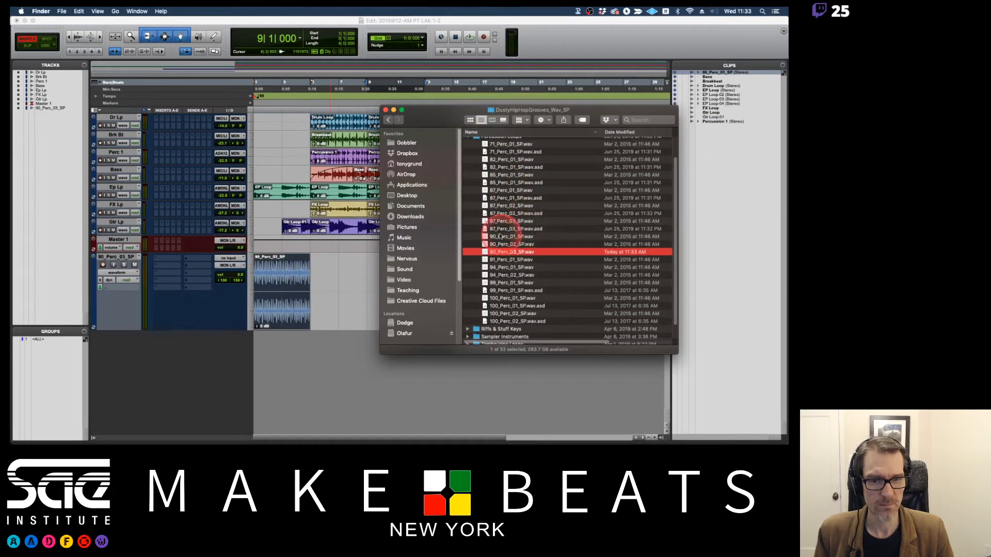
pyautogui.moveTo(503, 251); pyautogui.dragTo(749, 192)
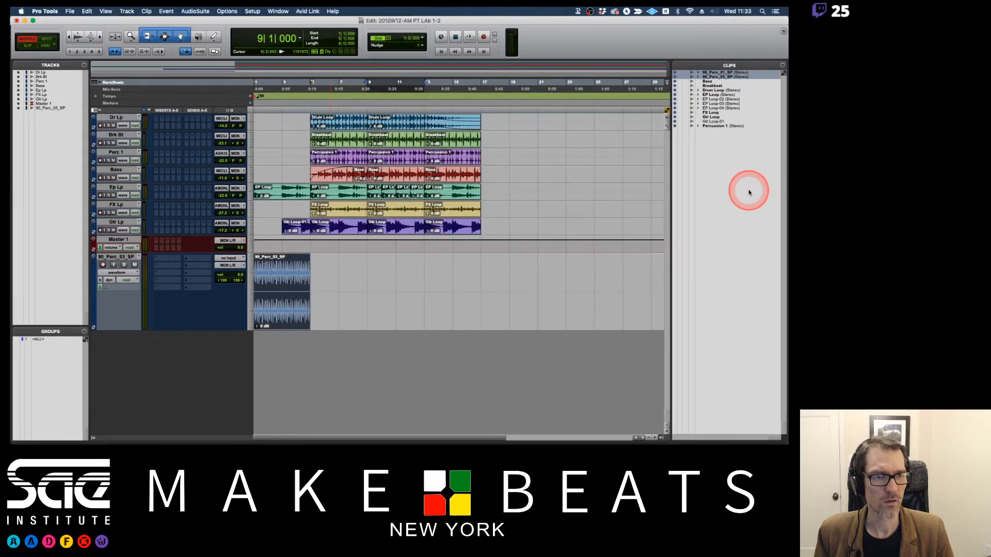
# Audition the 90_Perc_01_SP and 90_Perc_03_SP clips in the Clips List.
pyautogui.click(716, 73)
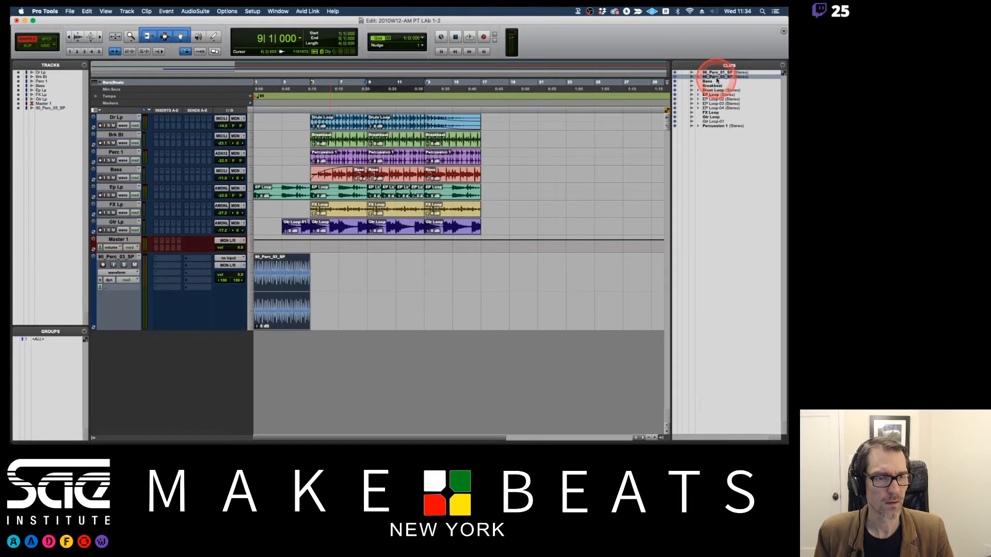
pyautogui.click(717, 78)
pyautogui.keyDown('alt'); pyautogui.click(716, 72); pyautogui.keyUp('alt')
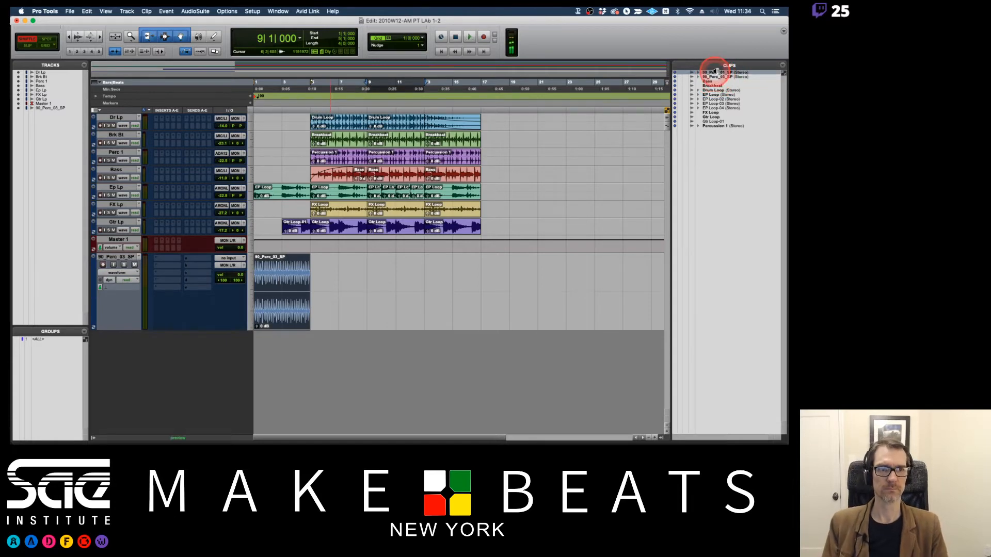
pyautogui.keyDown('alt'); pyautogui.click(717, 77); pyautogui.keyUp('alt')
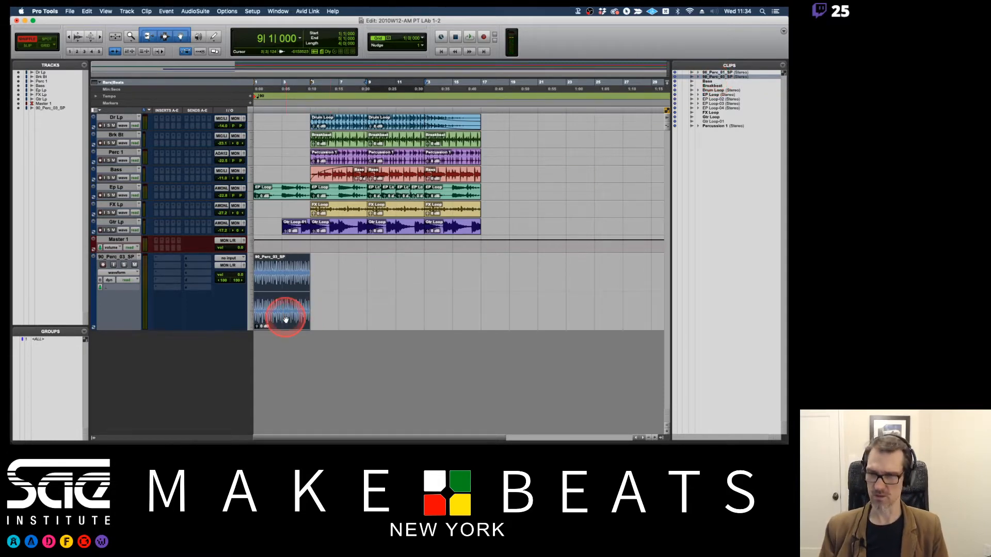
# Switch to Grid mode and move the 90_Perc_03_SP clip on its track to bar 9.
pyautogui.press('F4')
pyautogui.moveTo(285, 321); pyautogui.dragTo(400, 315)
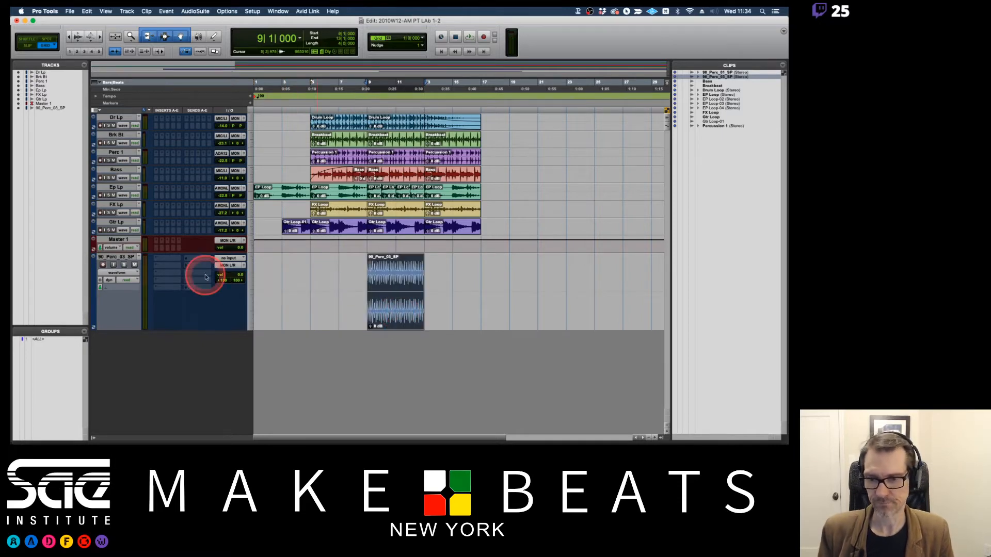
# Set the 90_Perc_03_SP track volume to -17.1 dB and play the session briefly from bar 9.
pyautogui.moveTo(238, 275)
pyautogui.mouseDown()
pyautogui.moveTo(238, 285)
pyautogui.moveTo(238, 276)
pyautogui.mouseUp()
pyautogui.press('space')
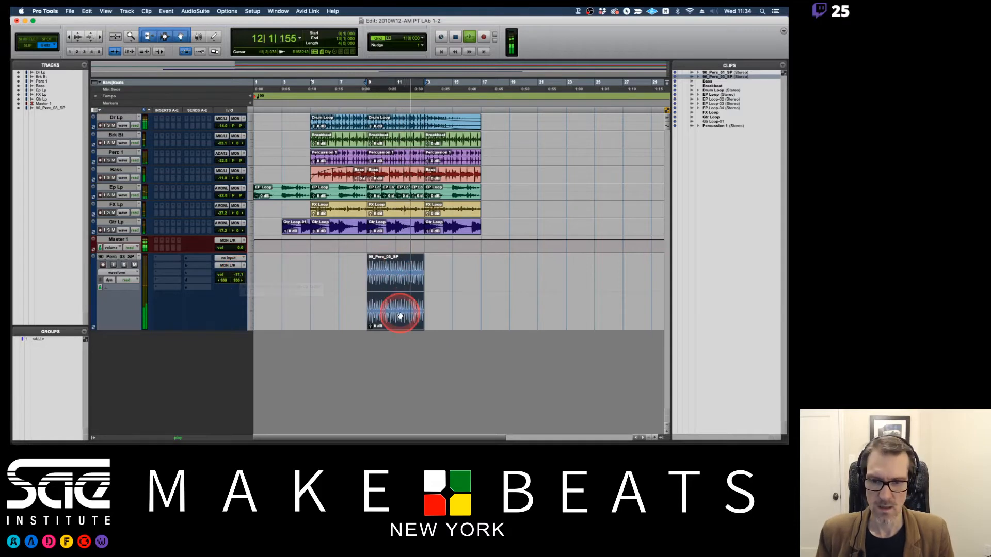
pyautogui.press('space')
# Return to the Preview notes and read the Import Audio pages about track channel counts and new tracks made in the grey space.
pyautogui.press('super+Tab')
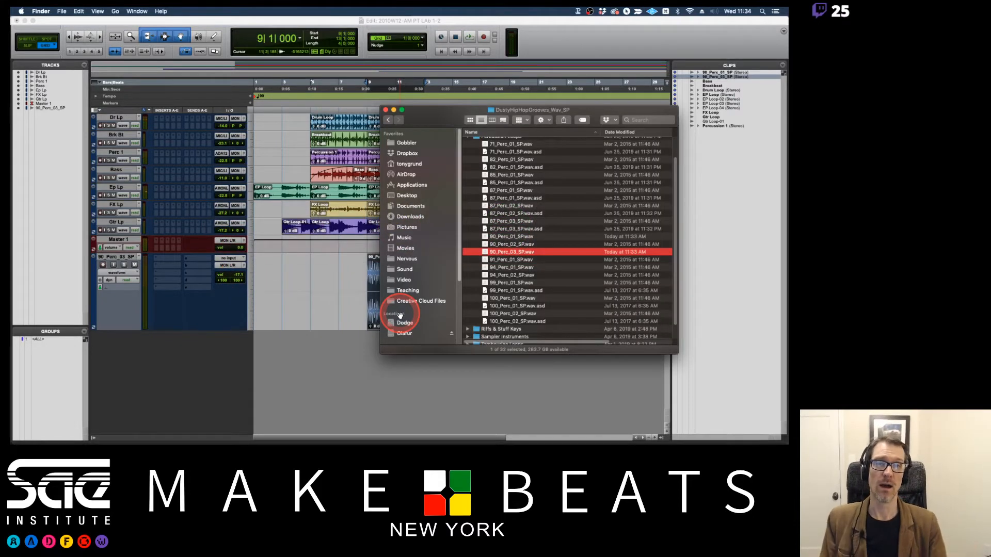
pyautogui.press('super+Tab')
pyautogui.press('super+Tab')
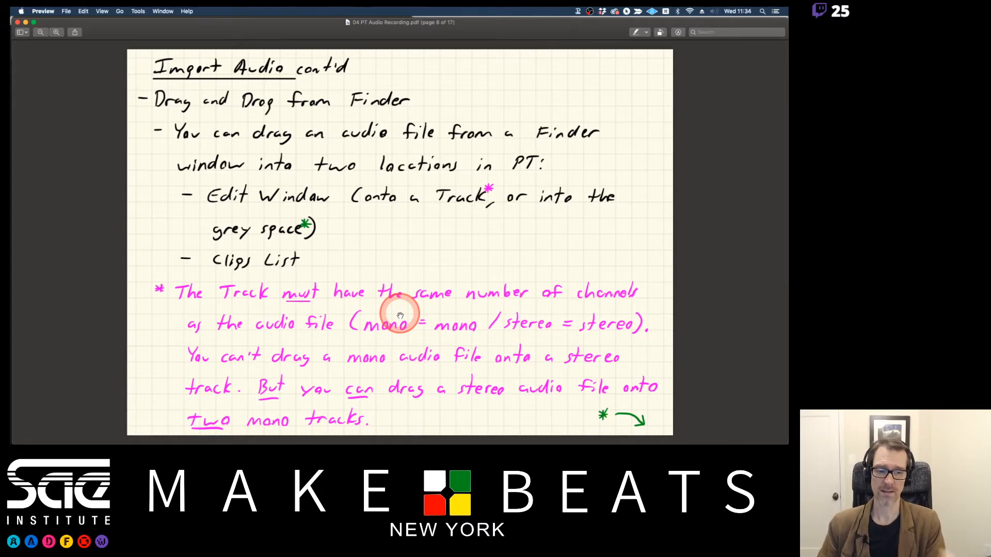
pyautogui.press('Right')
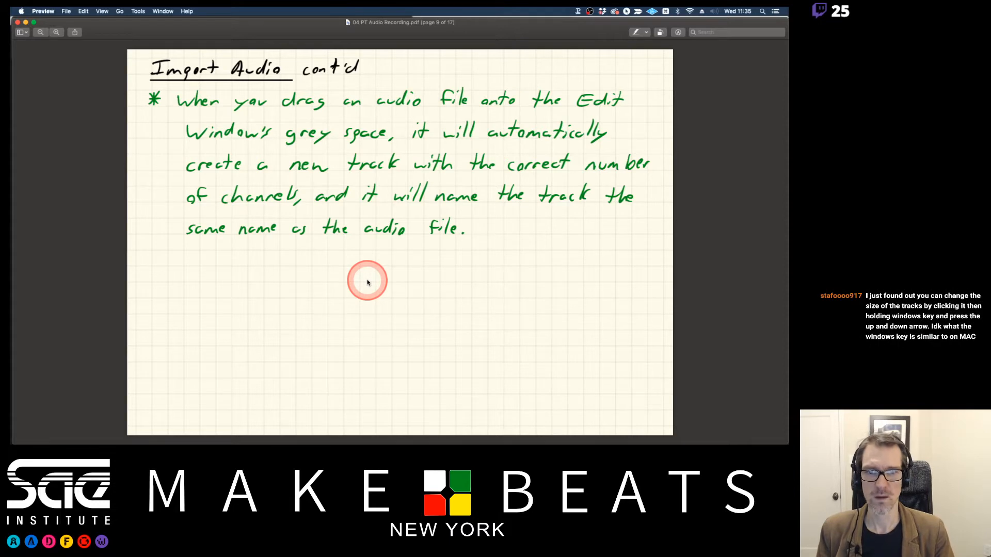
# Switch back to Pro Tools and delete the 90_Perc_03_SP clip and its track.
pyautogui.press('super+Tab')
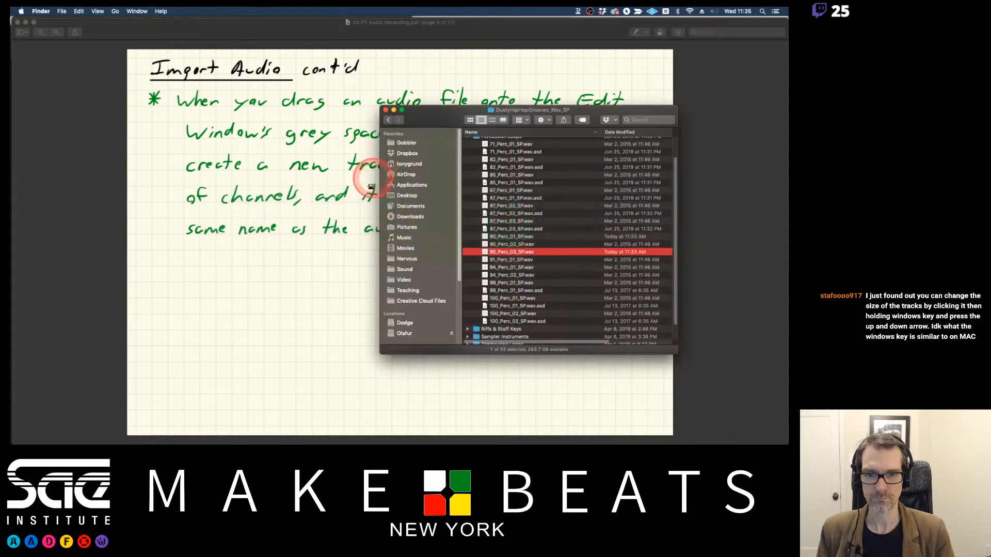
pyautogui.press('super+Tab')
pyautogui.press('super+Tab')
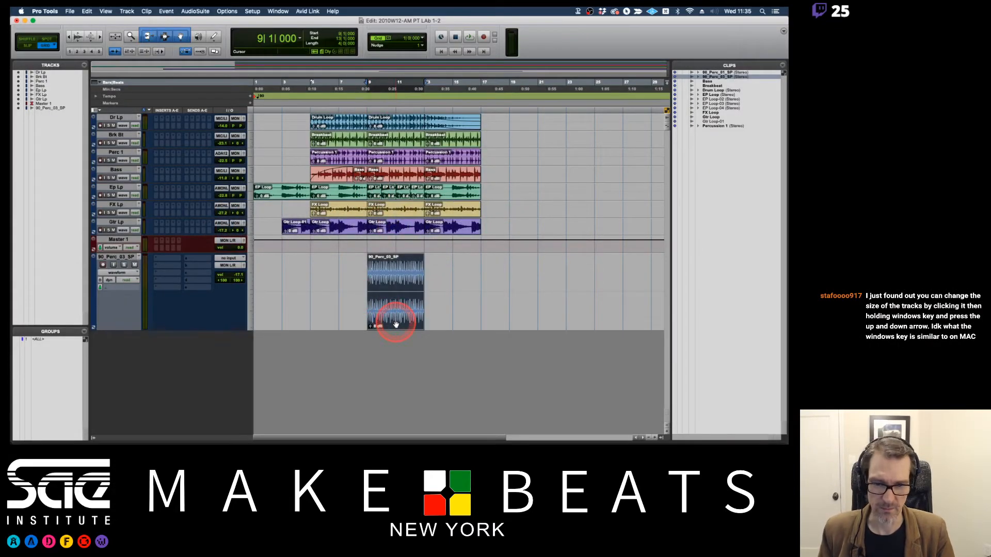
pyautogui.click(396, 324)
pyautogui.click(119, 258)
pyautogui.rightClick(121, 258)
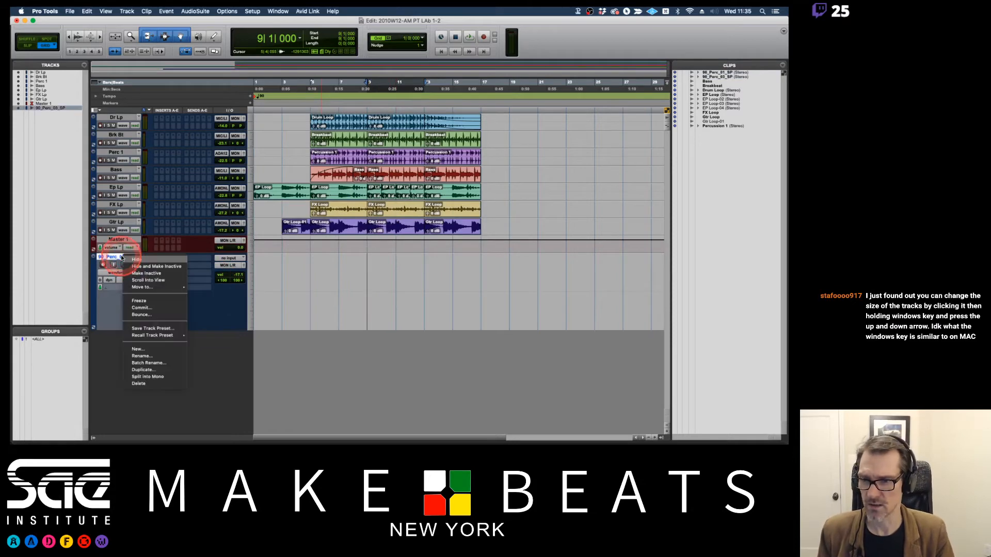
pyautogui.click(142, 384)
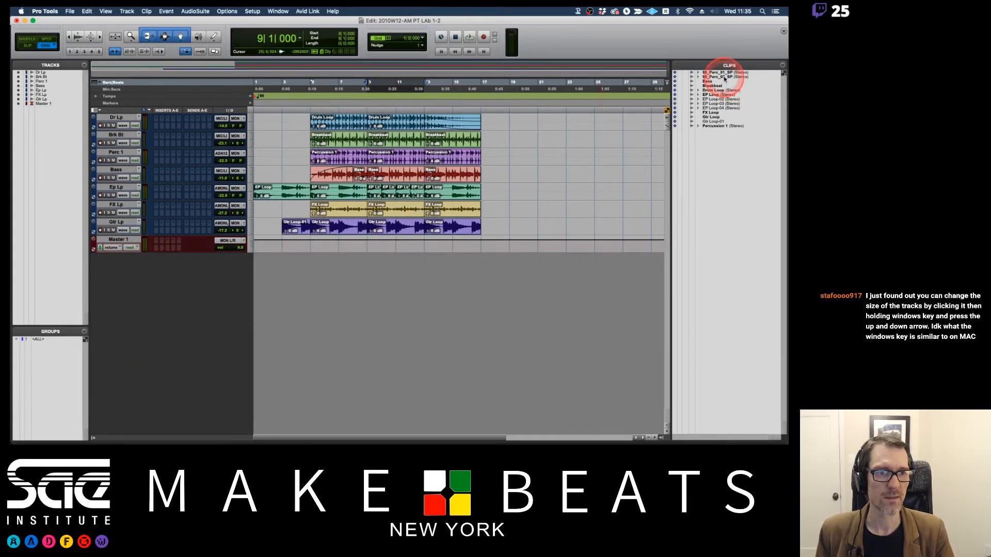
# Place the 90_Perc_03_SP clip from the Clips List in the empty space below Master 1 as a new track.
pyautogui.moveTo(725, 77); pyautogui.dragTo(442, 264)
pyautogui.click(333, 265)
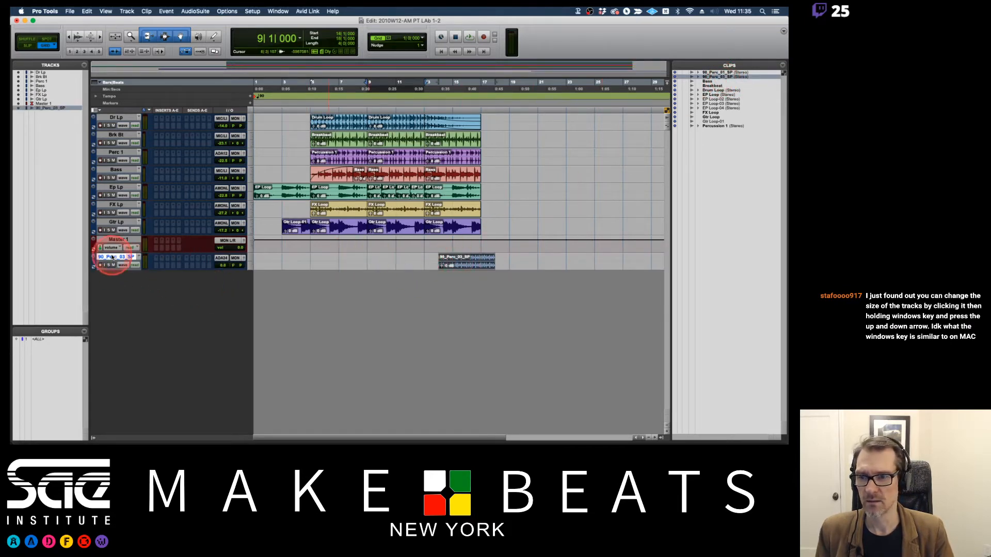
# Move the 90_Perc_03_SP clip to bar 5 and set its track height to medium.
pyautogui.moveTo(453, 268); pyautogui.dragTo(327, 265)
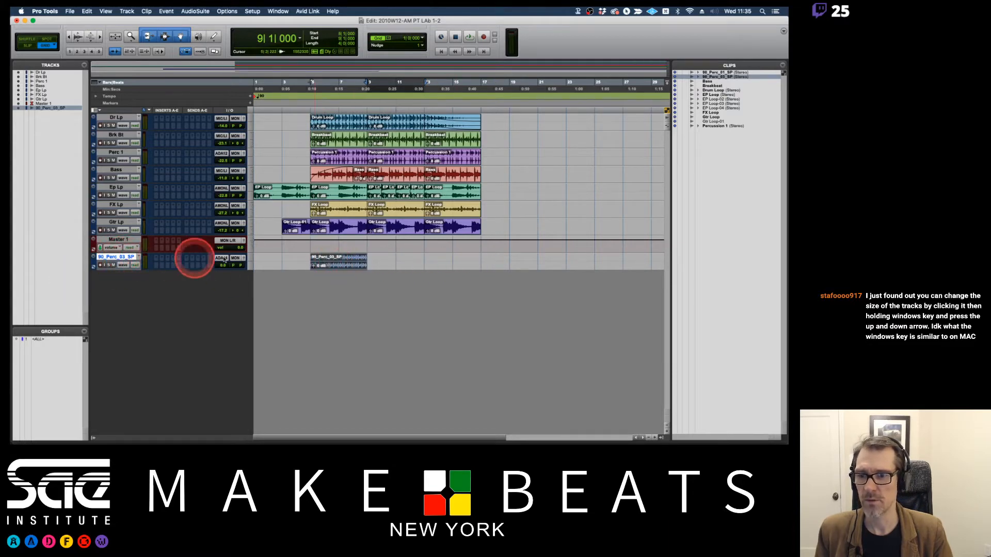
pyautogui.click(251, 263)
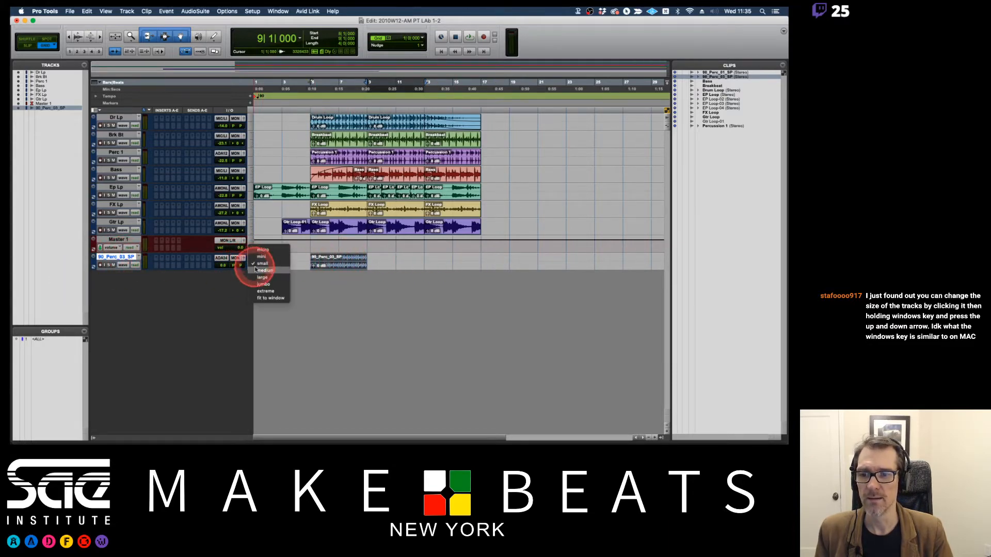
pyautogui.click(260, 270)
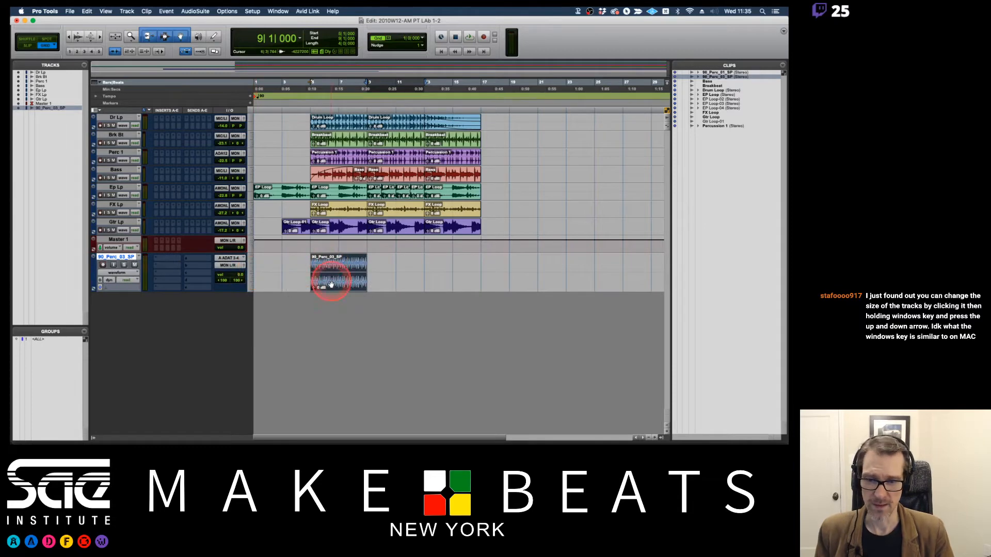
# Remove the 90_Perc_03_SP clip from the timeline and rename its track Audio.
pyautogui.click(127, 261)
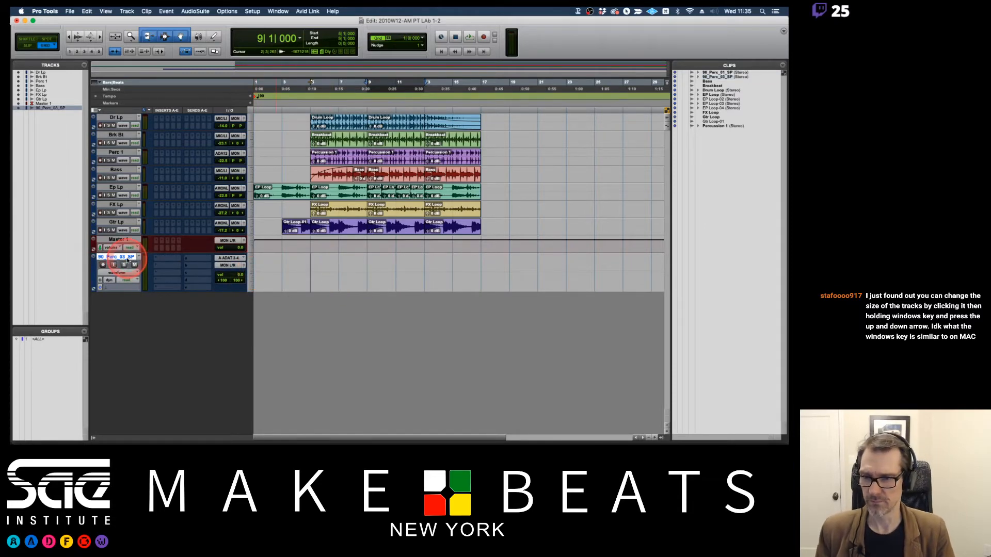
pyautogui.doubleClick(127, 260)
pyautogui.write('Audio')
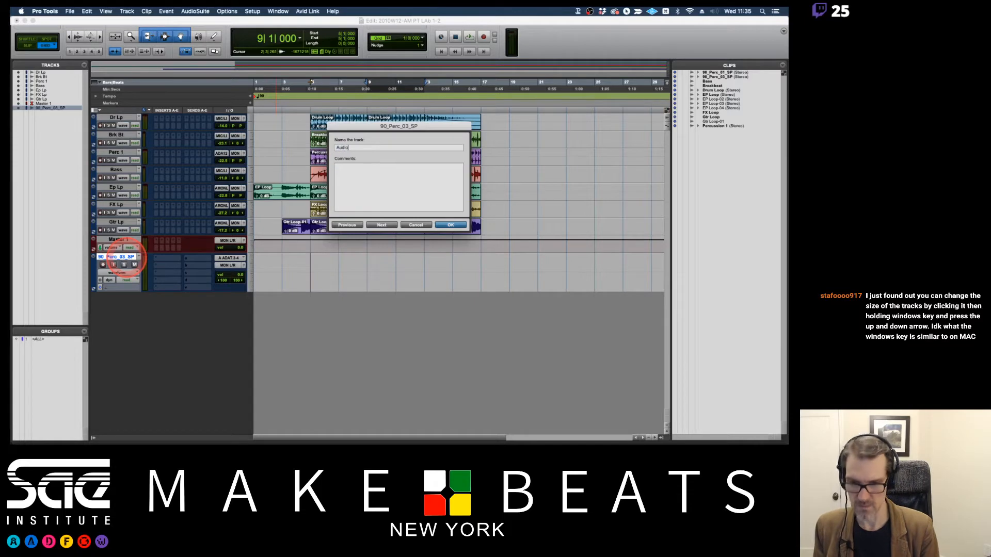
pyautogui.press('Return')
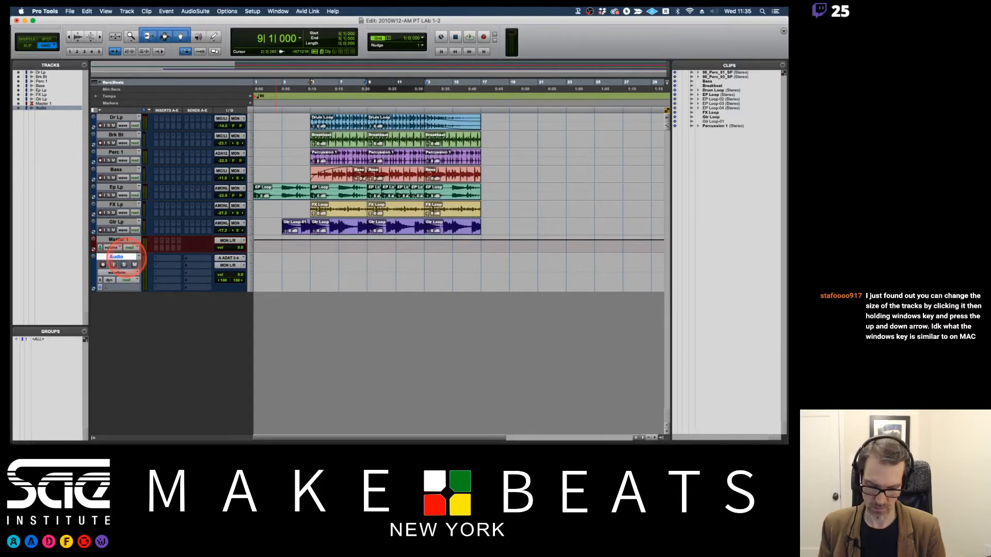
# Add a mono audio track and try to place the stereo 90_Perc_01_SP clip from the Clips List on it.
pyautogui.press('super+shift+n')
pyautogui.press('Return')
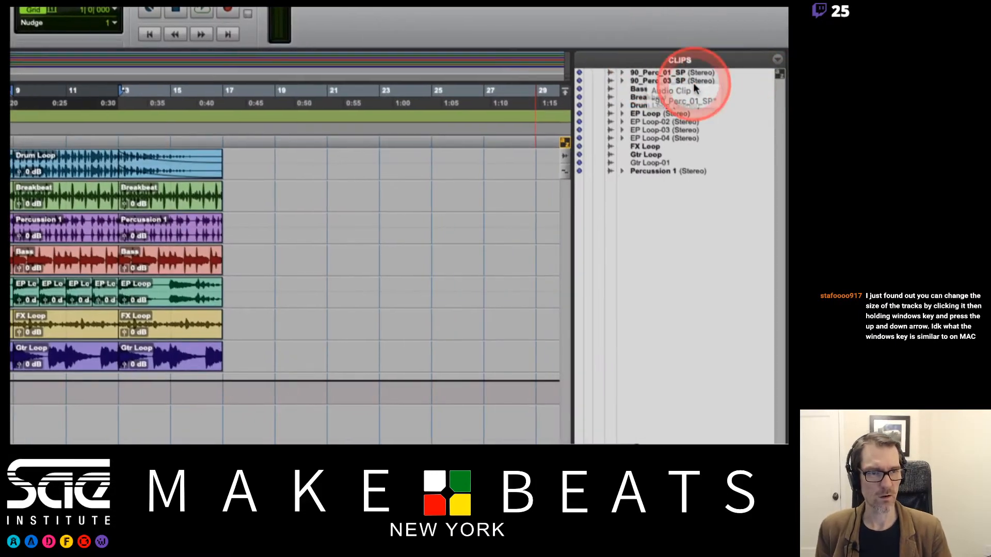
pyautogui.click(622, 73)
pyautogui.click(621, 73)
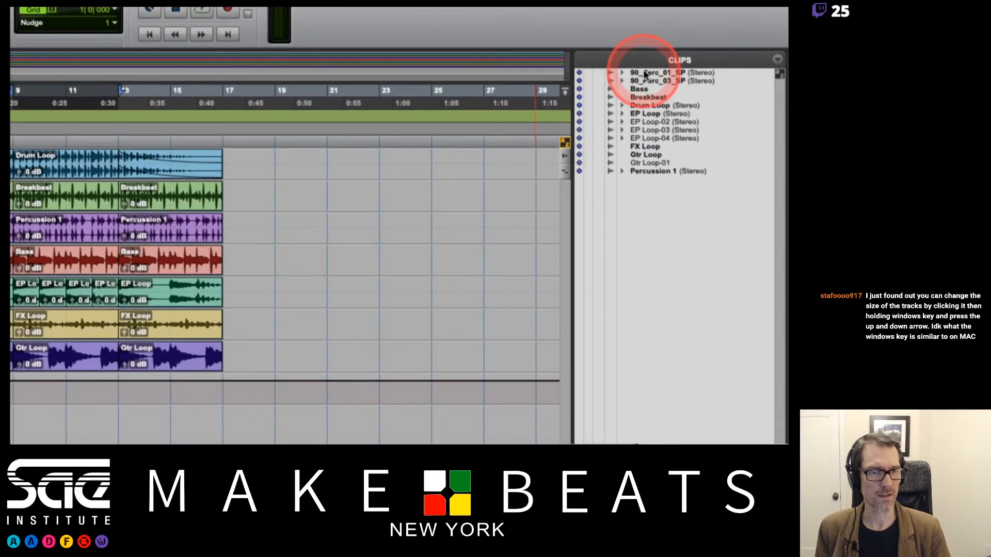
pyautogui.click(645, 74)
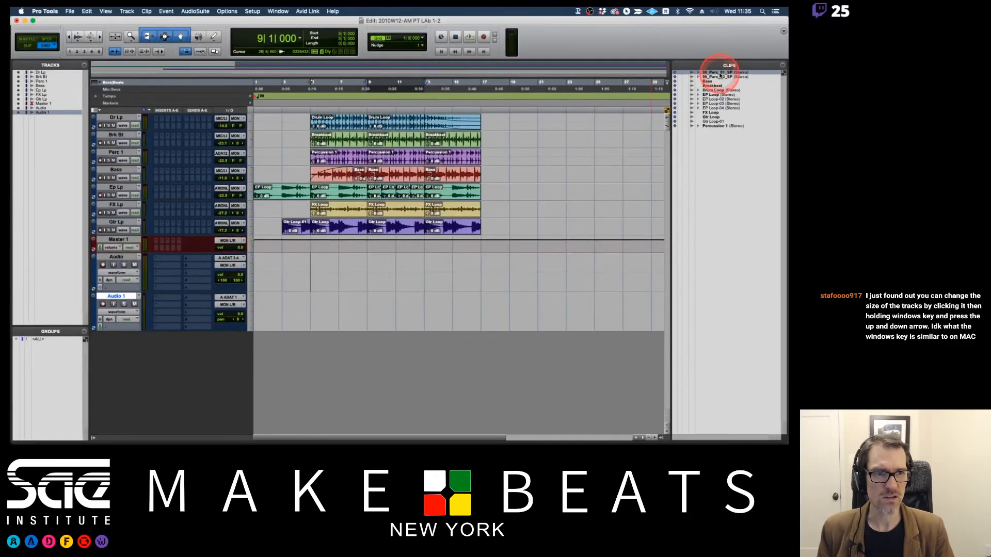
pyautogui.moveTo(711, 92); pyautogui.dragTo(374, 302)
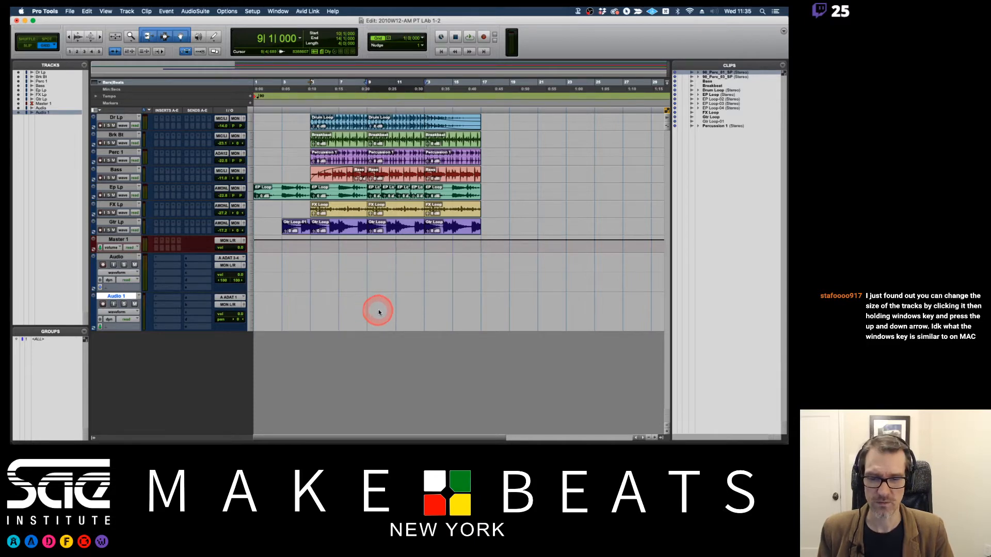
pyautogui.moveTo(377, 316); pyautogui.dragTo(402, 308)
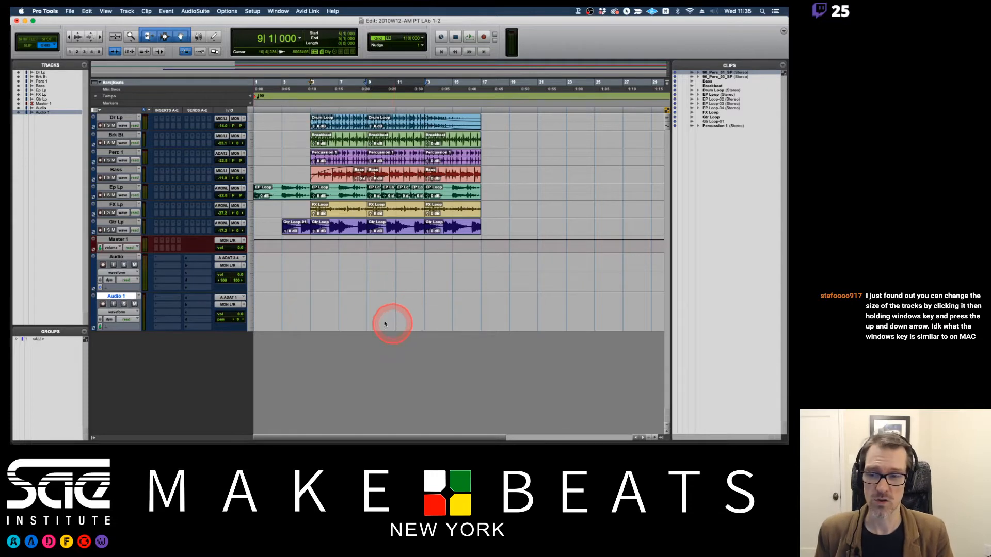
# Rename the stereo Audio track Audio Stereo and the Audio 1 track Audio Mono 1.
pyautogui.doubleClick(118, 257)
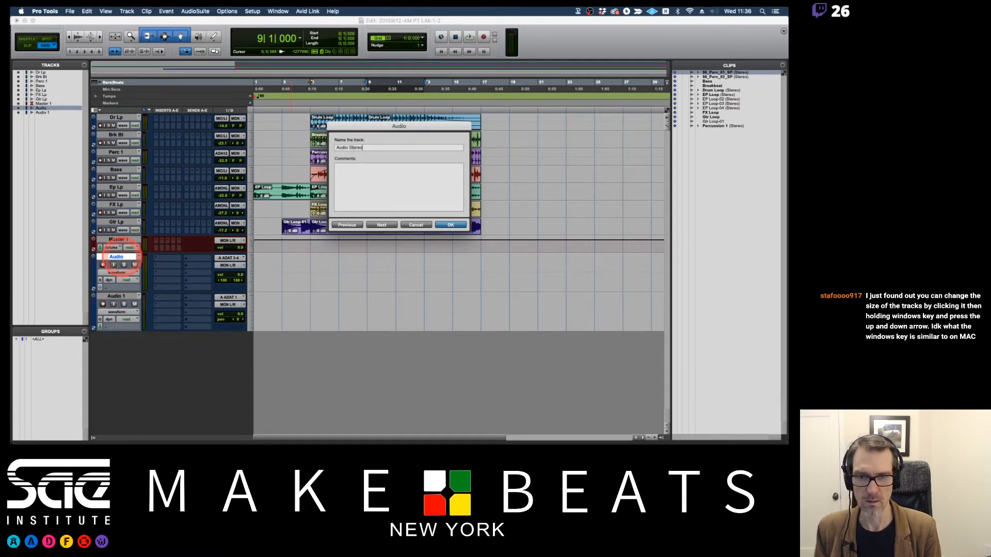
pyautogui.write('Audio Stereo')
pyautogui.press('Return')
pyautogui.doubleClick(115, 297)
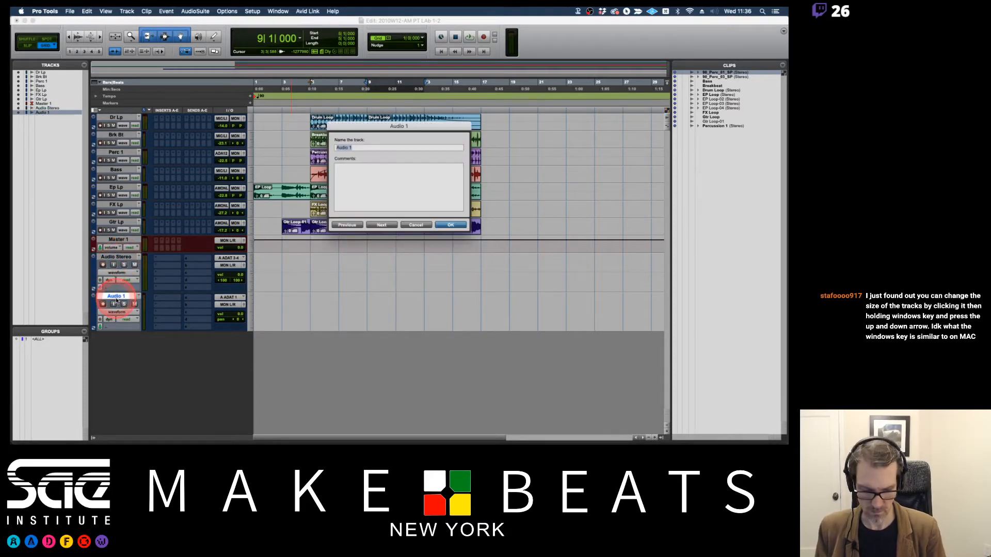
pyautogui.press('Right')
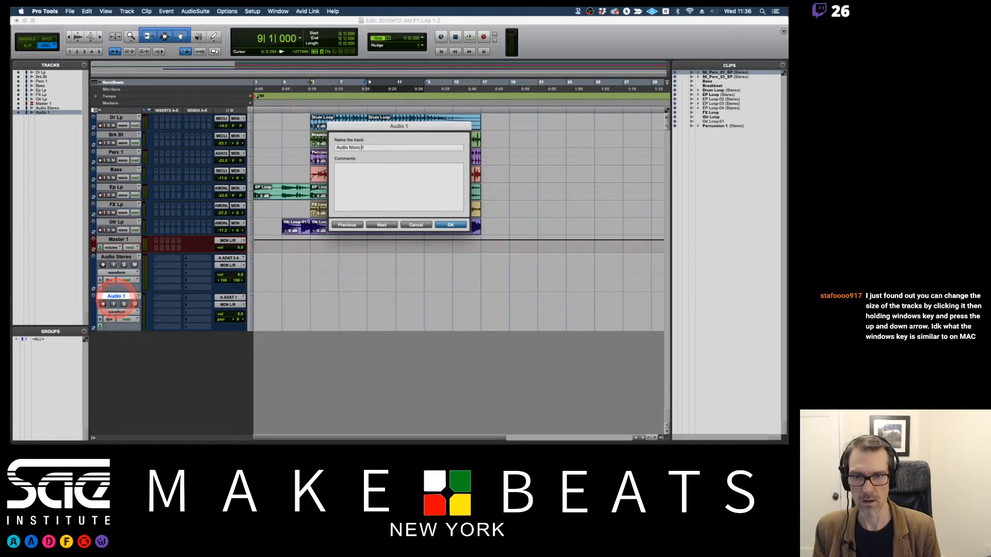
pyautogui.press('Return')
# Add a mono audio track named Audio Mono 2 and place 90_Perc_01_SP across both mono tracks at bar 5.
pyautogui.press('super+shift+n')
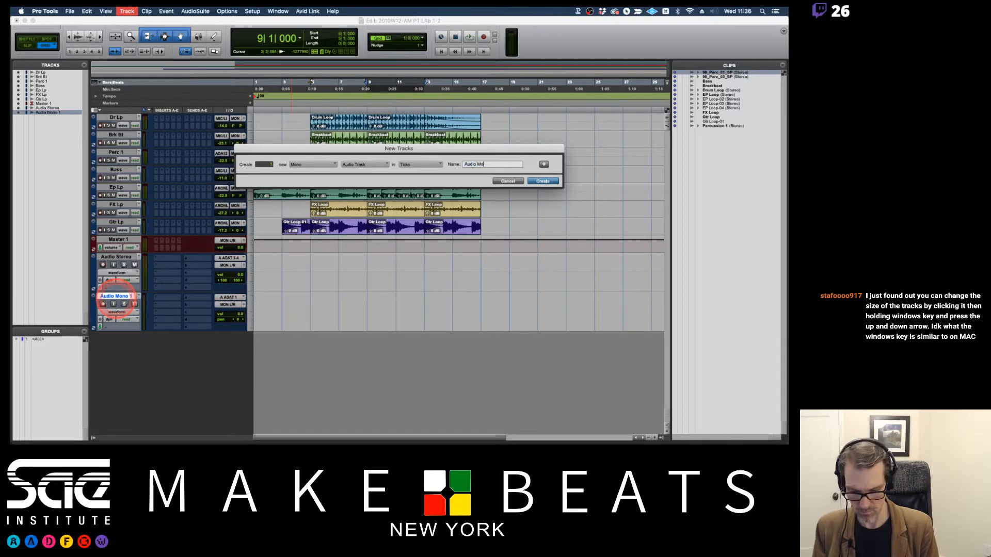
pyautogui.press('Return')
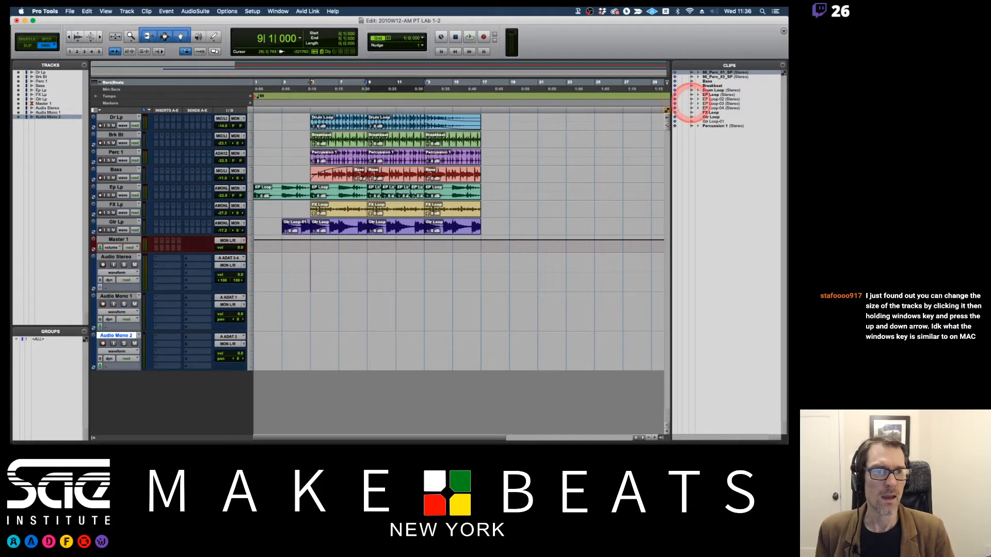
pyautogui.moveTo(714, 72); pyautogui.dragTo(316, 317)
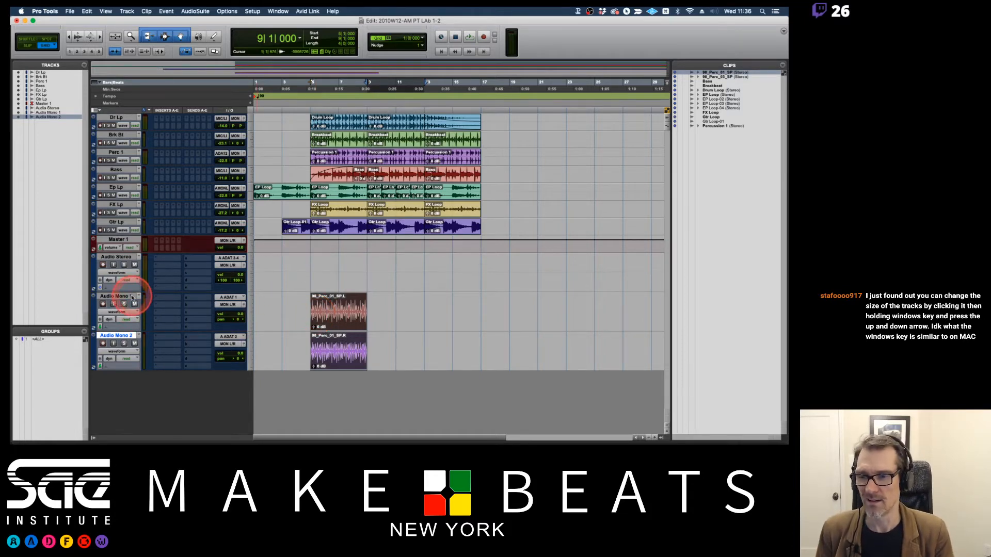
# Undo the placement across the mono tracks and place the 90_Perc_01_SP clip on Audio Stereo at bar 5.
pyautogui.press('super+z')
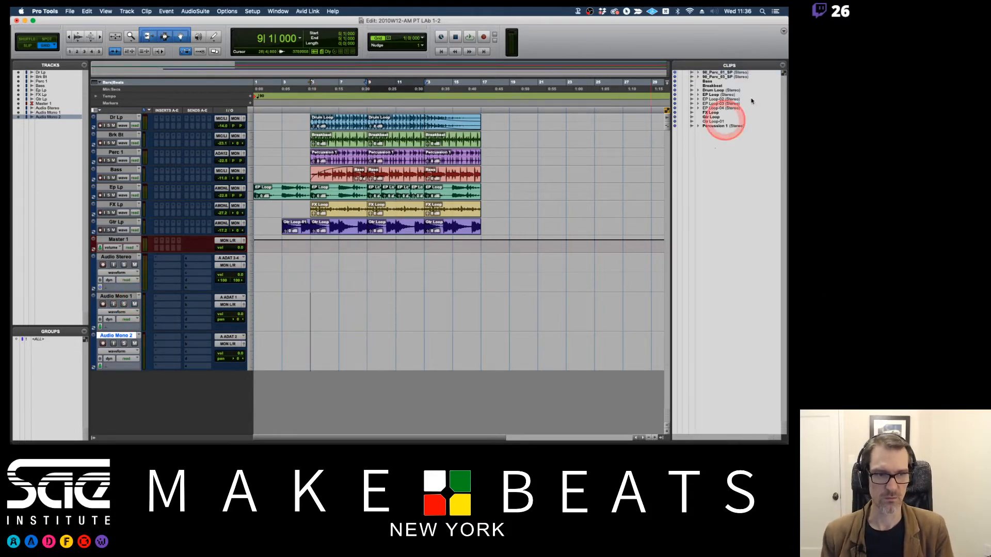
pyautogui.moveTo(710, 72); pyautogui.dragTo(310, 274)
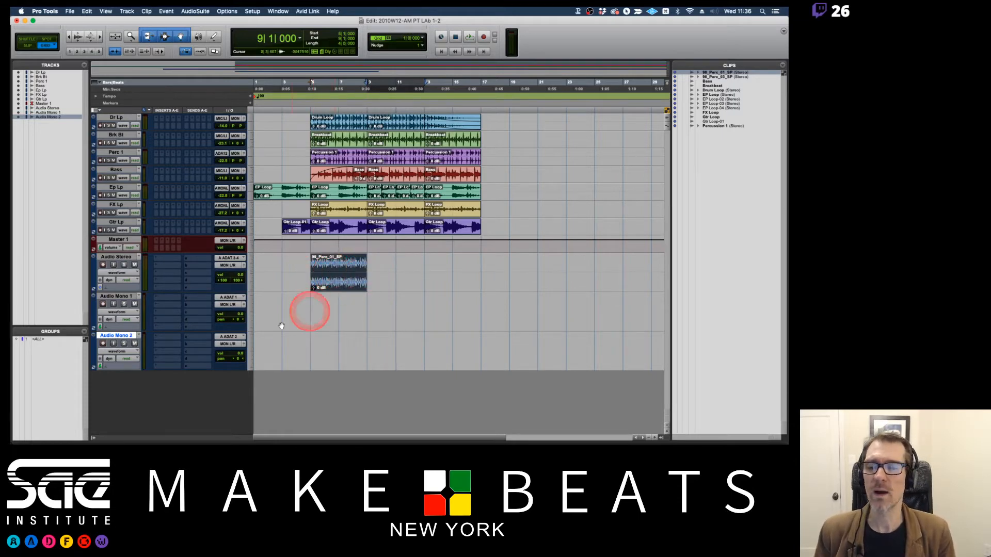
# Delete the Audio Mono 1 and Audio Mono 2 tracks.
pyautogui.keyDown('shift'); pyautogui.click(126, 296); pyautogui.keyUp('shift')
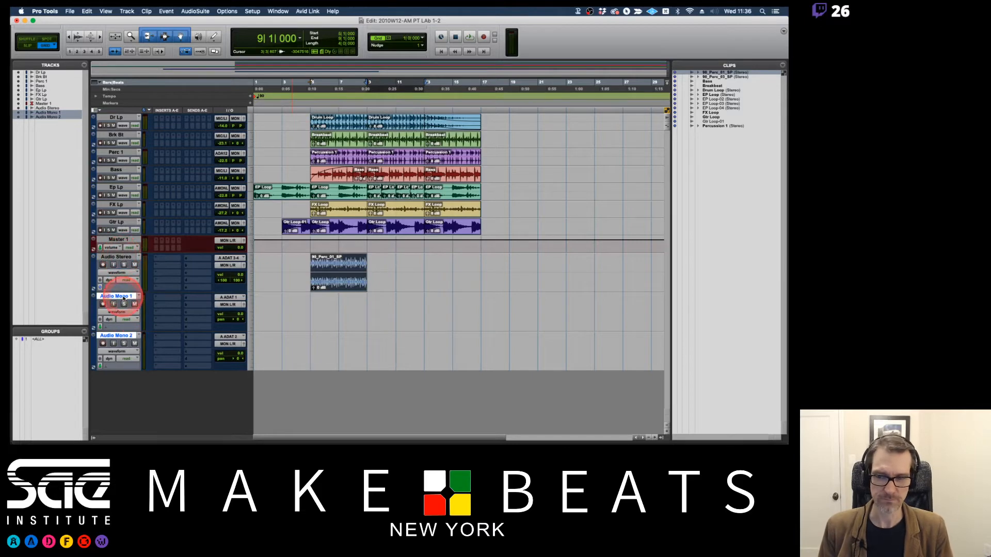
pyautogui.rightClick(128, 298)
pyautogui.click(141, 416)
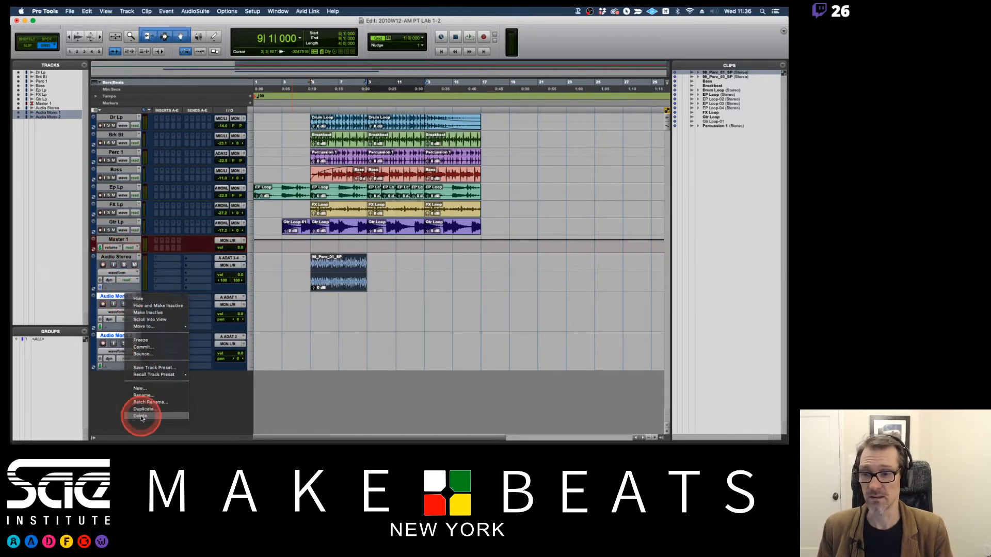
# Rename the Audio Stereo track Perc Lp 1.
pyautogui.doubleClick(123, 257)
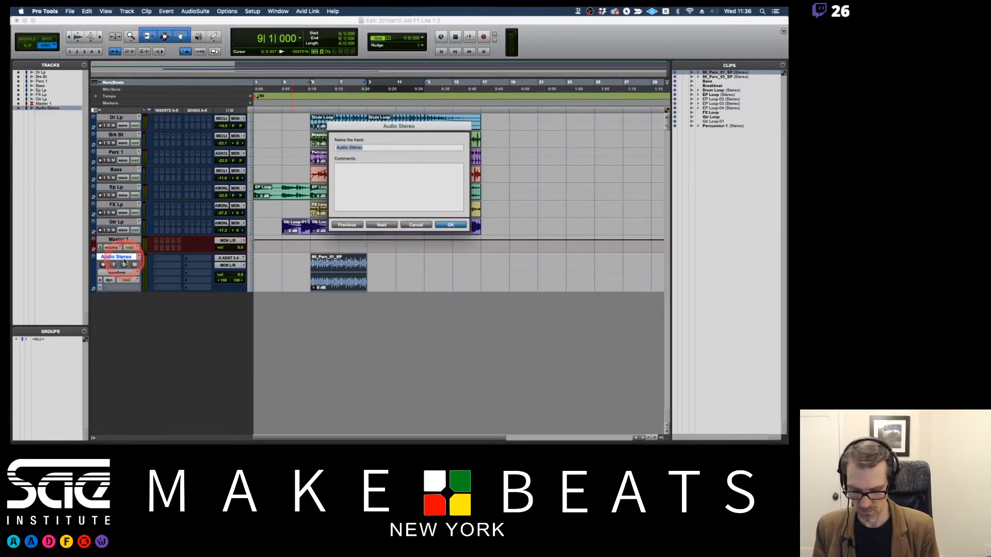
pyautogui.write('Perc Lp 1')
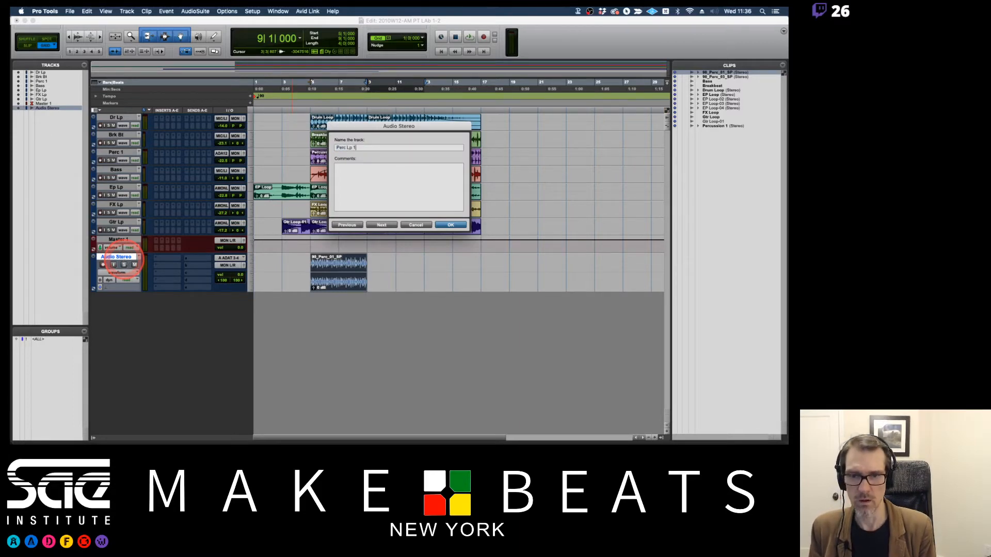
pyautogui.press('Return')
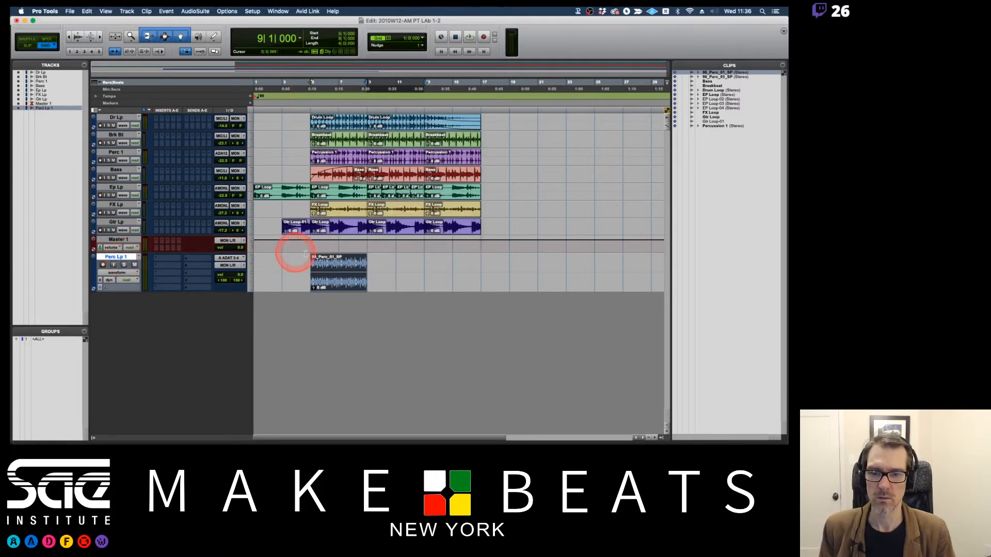
# Move the 90_Perc_01_SP clip to bar 1 and audition it from the session start with the Perc Lp 1 volume at -14.0 dB.
pyautogui.moveTo(343, 280); pyautogui.dragTo(271, 277)
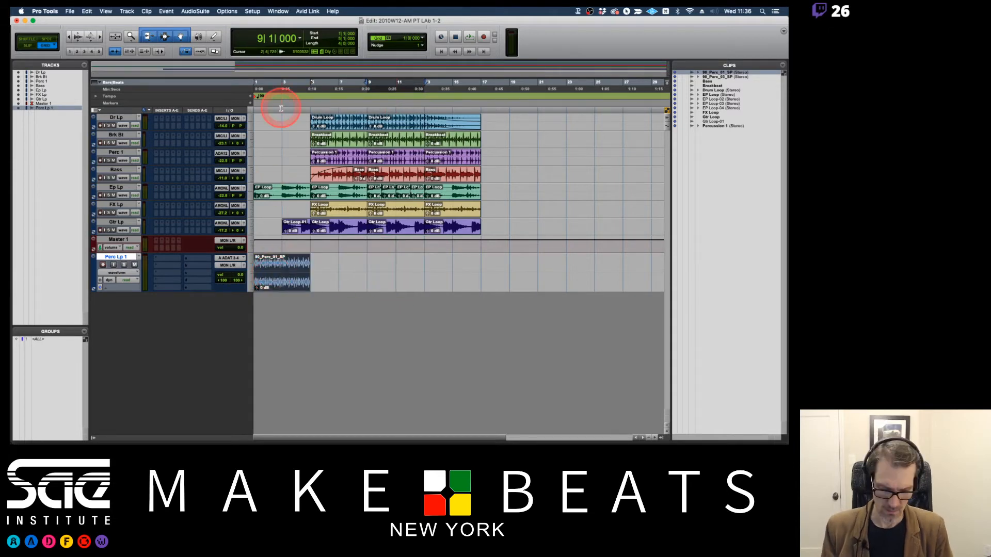
pyautogui.press('Return')
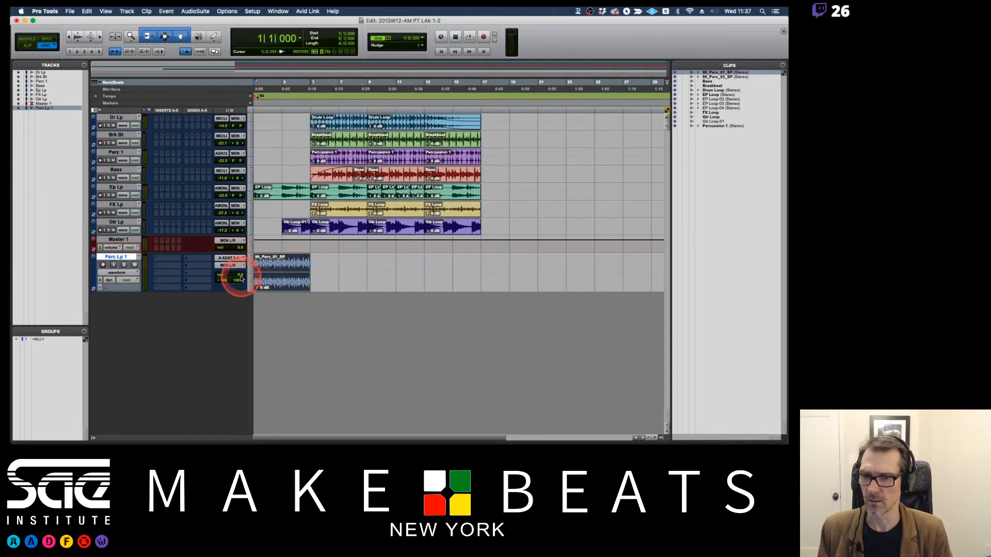
pyautogui.moveTo(239, 275)
pyautogui.mouseDown()
pyautogui.moveTo(239, 286)
pyautogui.moveTo(238, 277)
pyautogui.mouseUp()
pyautogui.press('space')
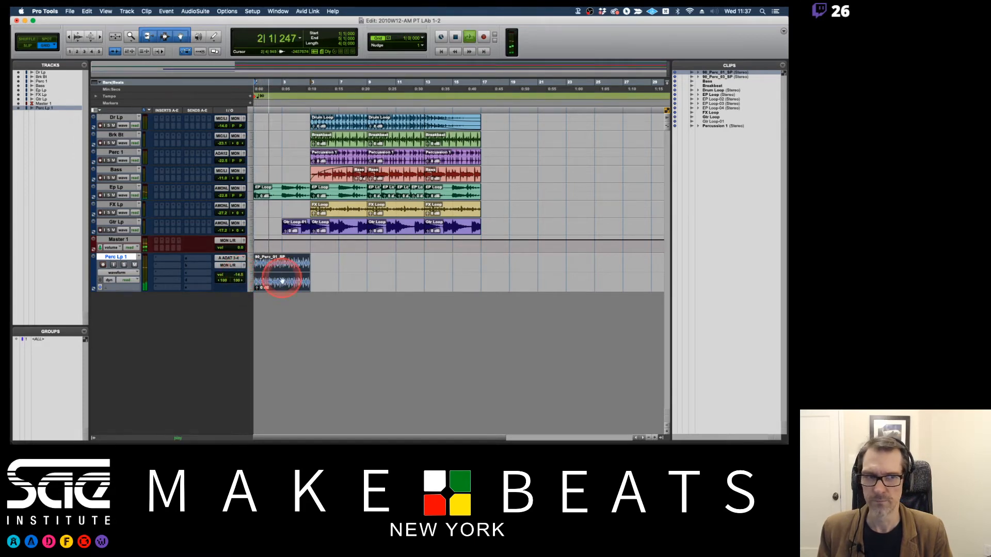
# Stop playback and place the 90_Perc_03_SP clip on Perc Lp 1 at bar 3, trimming its end to bar 5.
pyautogui.click(713, 77)
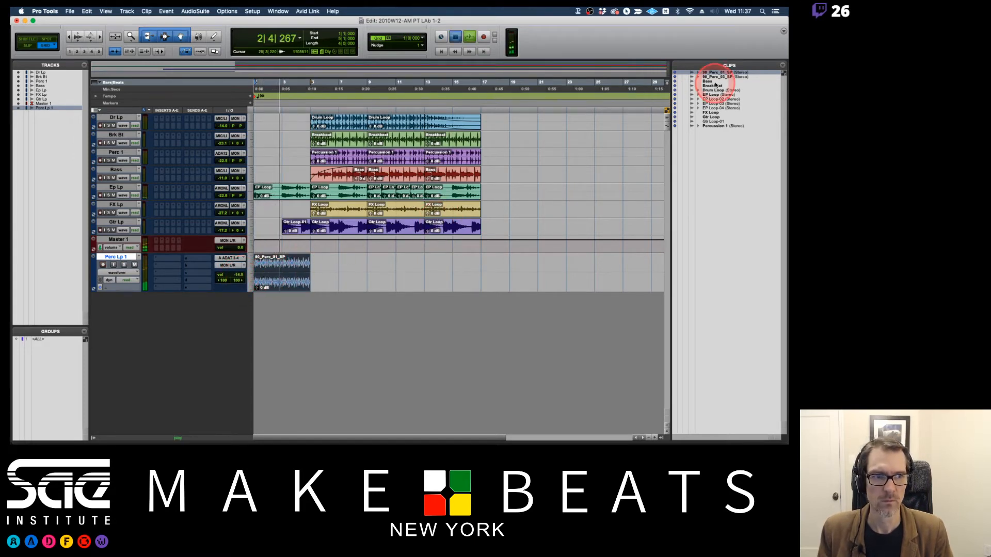
pyautogui.press('space')
pyautogui.moveTo(419, 240); pyautogui.dragTo(311, 269)
# Play the session from the start to hear the two percussion clips on Perc Lp 1.
pyautogui.press('space')
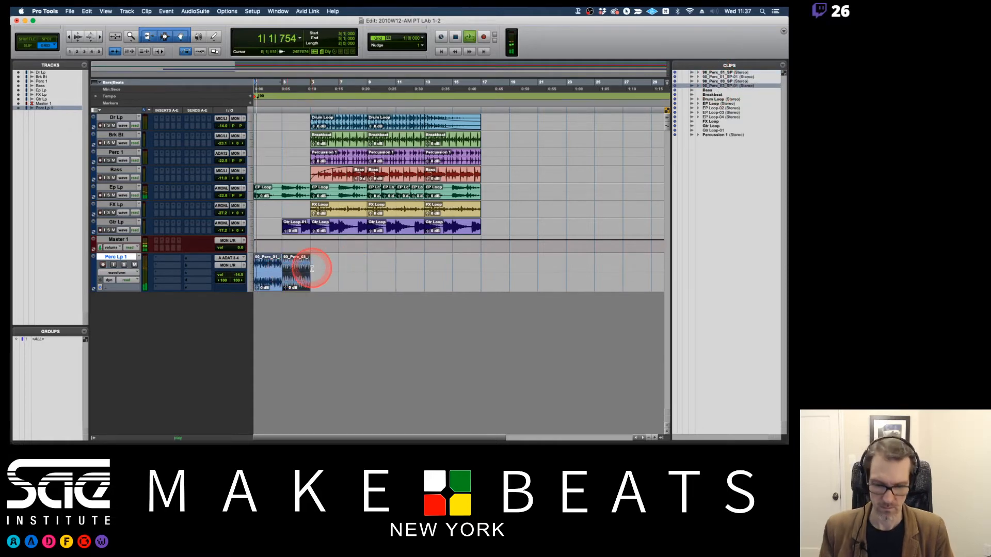
pyautogui.press('super+bracketright')
pyautogui.press('super+bracketright')
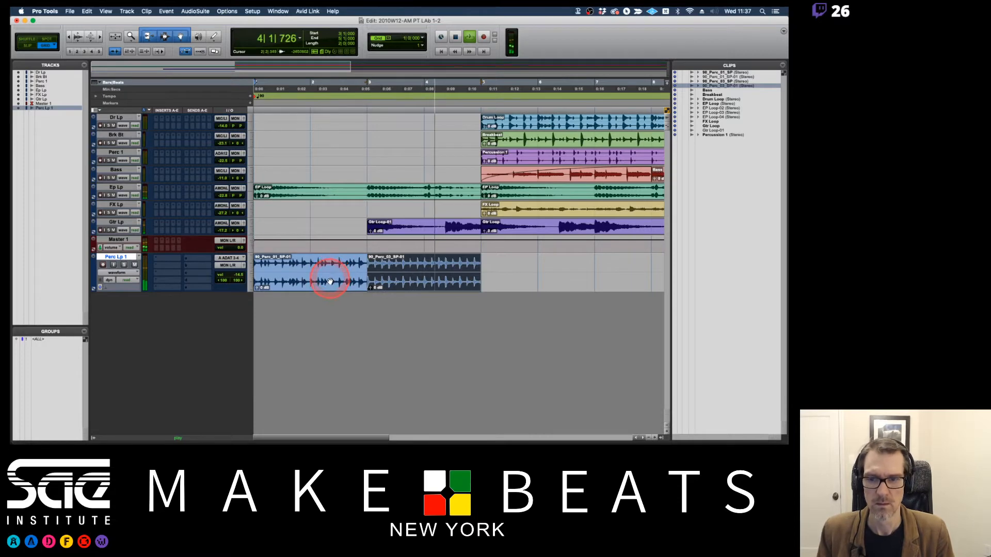
pyautogui.press('space')
# Delete the 90_Perc_01_SP-01 clip and move the 90_Perc_03_SP-01 clip to bar 1.
pyautogui.click(327, 282)
pyautogui.press('Delete')
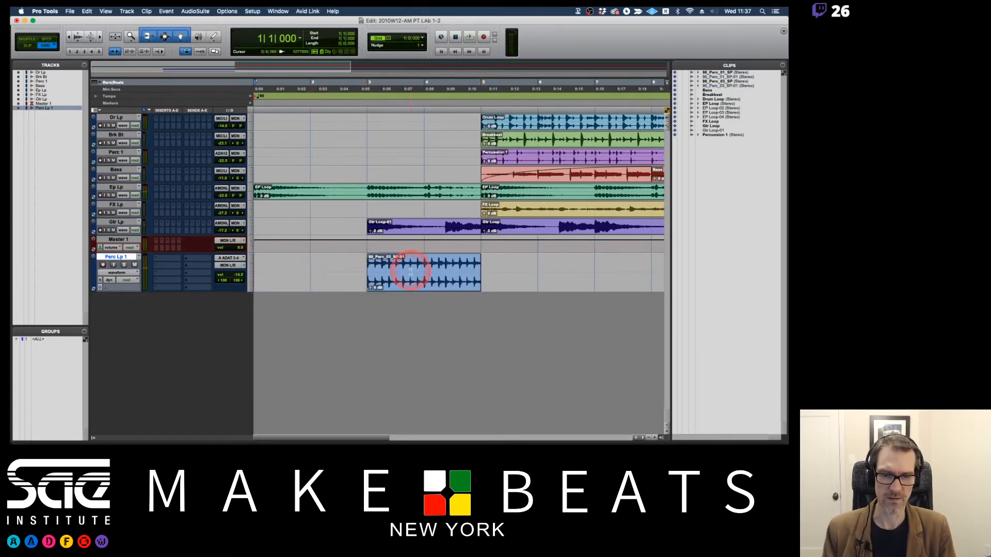
pyautogui.moveTo(410, 273); pyautogui.dragTo(292, 290)
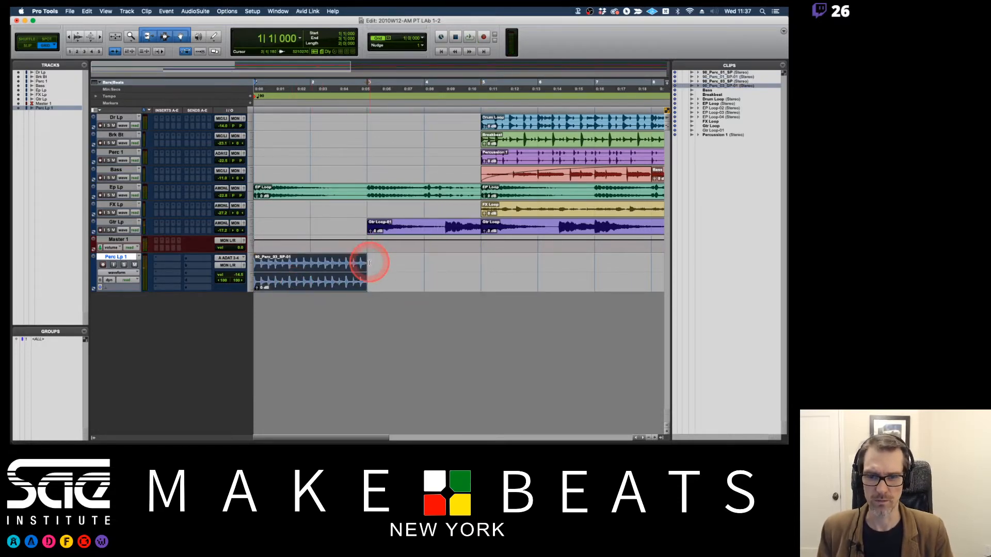
# Extend the end of the percussion clip on Perc Lp 1 to bar 5 and duplicate it three times up to bar 17.
pyautogui.moveTo(364, 271); pyautogui.dragTo(469, 266)
pyautogui.press('super+bracketleft')
pyautogui.press('super+bracketleft')
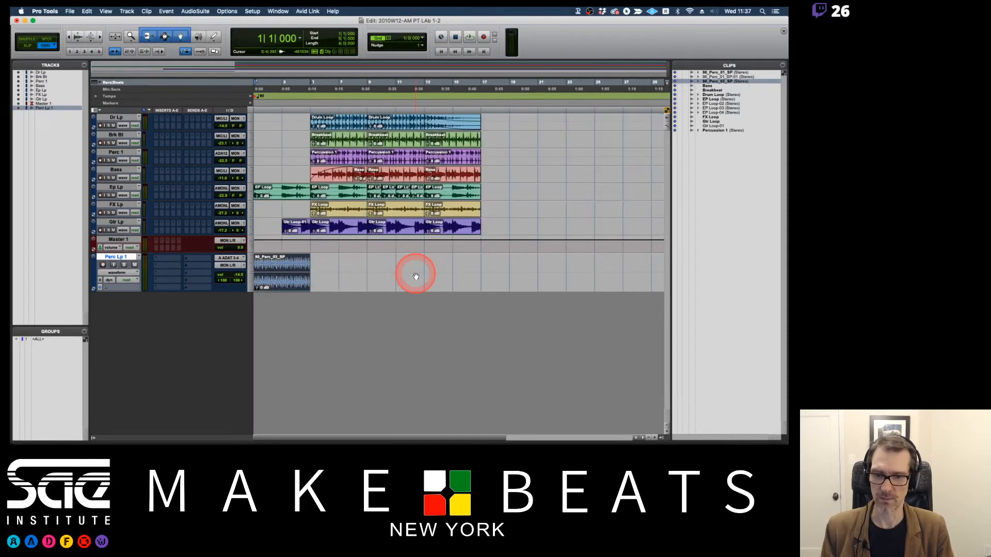
pyautogui.click(276, 283)
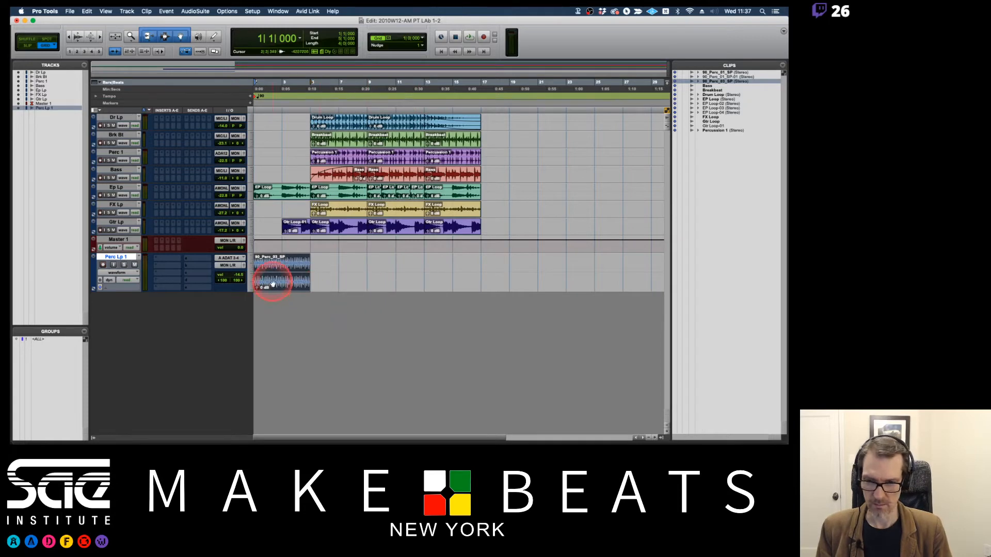
pyautogui.press('super+d')
pyautogui.press('super+d')
pyautogui.press('super+d')
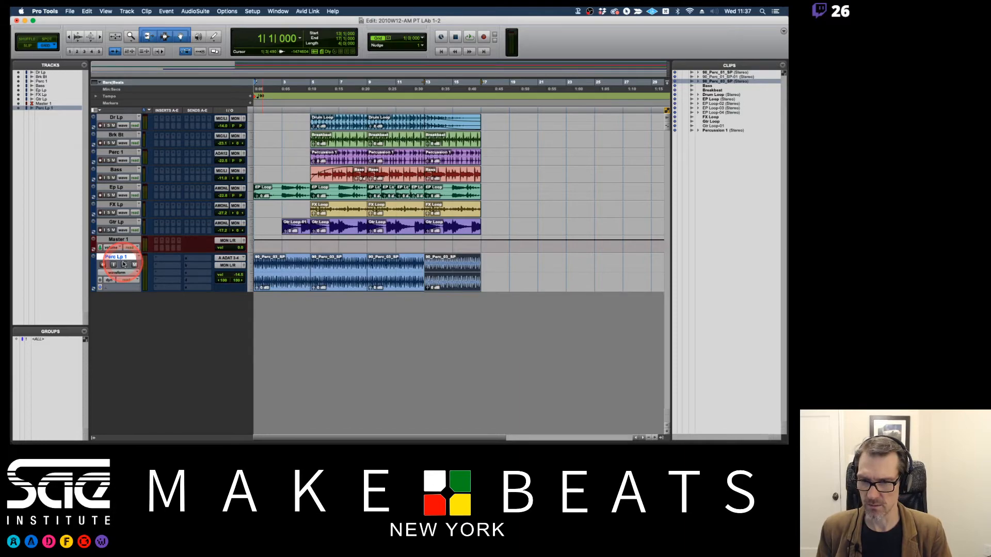
# Try to reduce the height of the Perc Lp 1 track and zoom the timeline in horizontally.
pyautogui.hotkey('ctrl', 'Down')
pyautogui.hotkey('ctrl', 'Down')
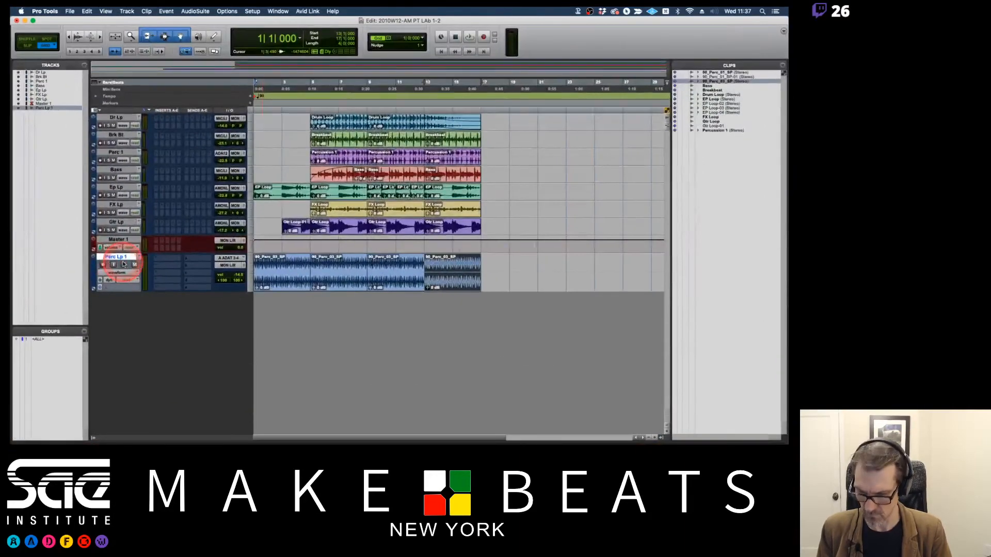
pyautogui.hotkey('ctrl', 'Down')
pyautogui.hotkey('ctrl', 'Down')
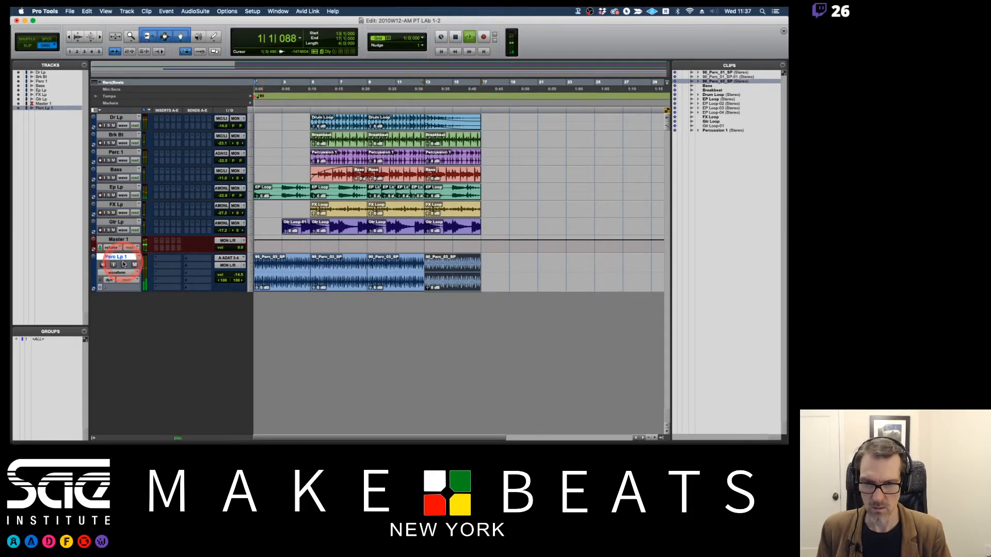
pyautogui.press('super+bracketleft')
pyautogui.press('super+bracketright')
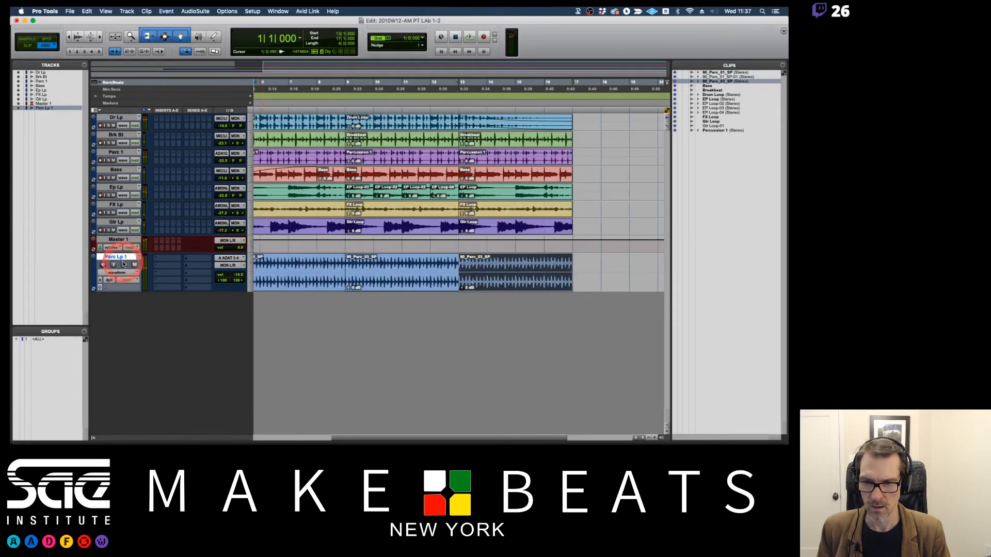
pyautogui.press('super+bracketleft')
pyautogui.press('alt+super+bracketleft')
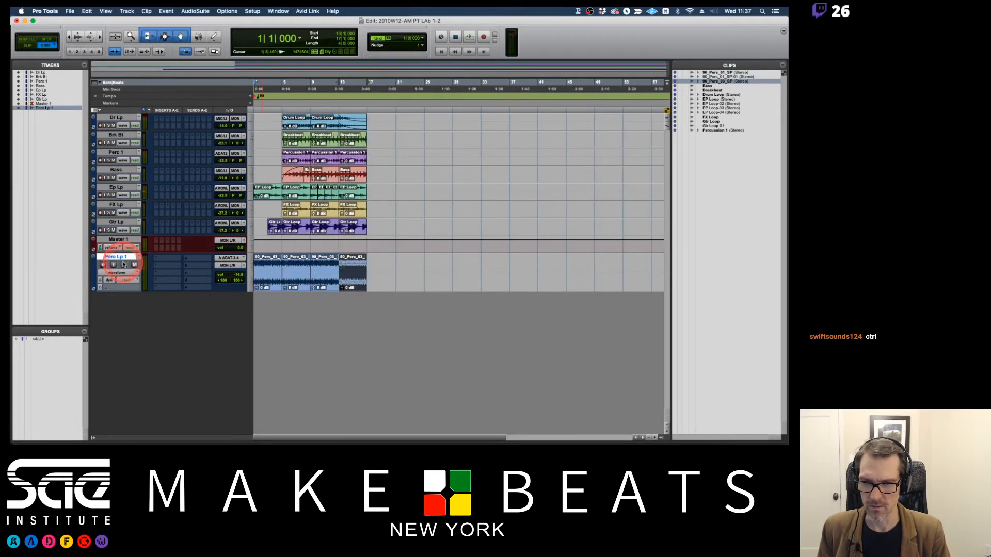
pyautogui.press('alt+super+bracketleft')
pyautogui.press('alt+super+bracketright')
pyautogui.press('alt+super+bracketright')
pyautogui.press('alt+super+bracketright')
pyautogui.press('alt+super+bracketleft')
pyautogui.press('alt+super+bracketleft')
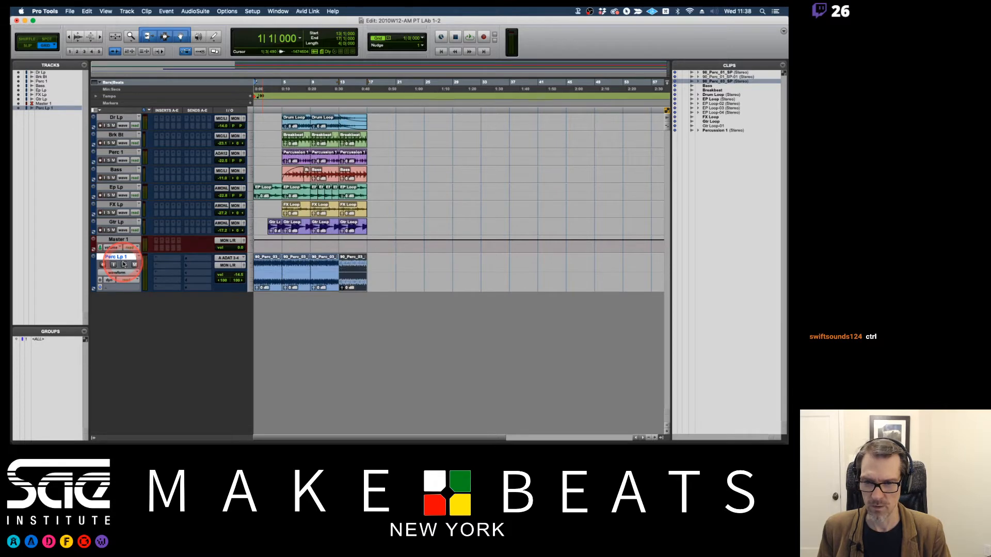
pyautogui.press('alt+super+bracketright')
pyautogui.press('alt+super+bracketright')
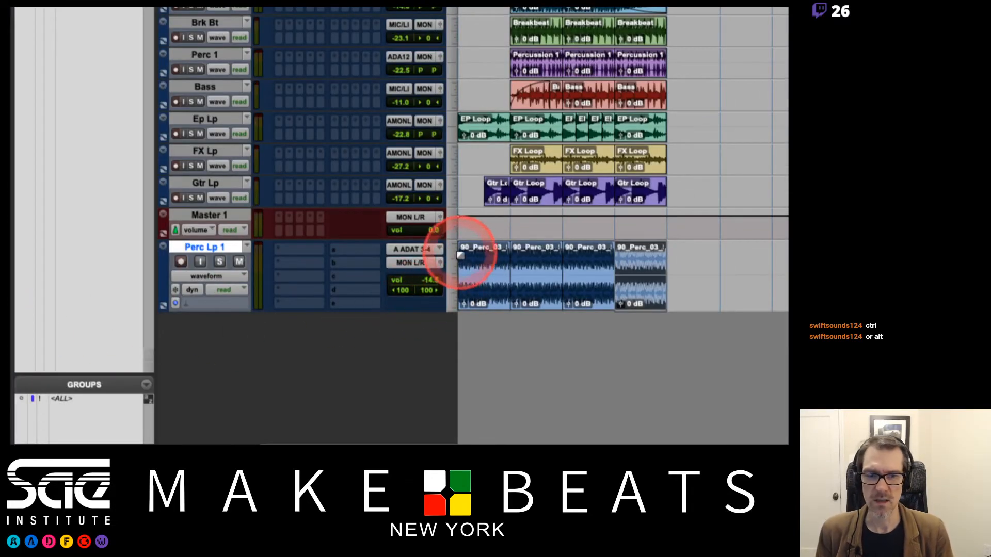
# Try the large and mini heights on Perc Lp 1, set it to medium and stretch the track slightly taller.
pyautogui.click(453, 256)
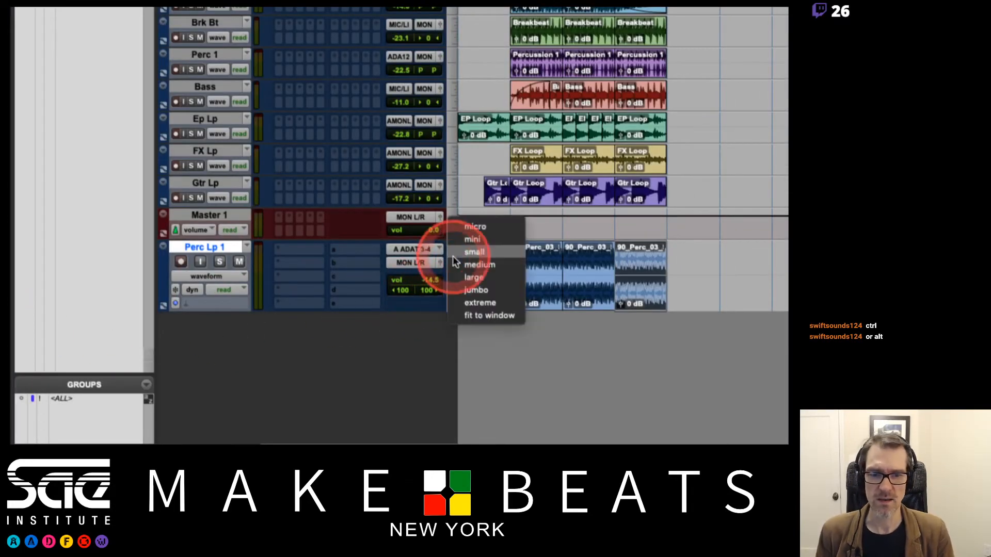
pyautogui.click(465, 280)
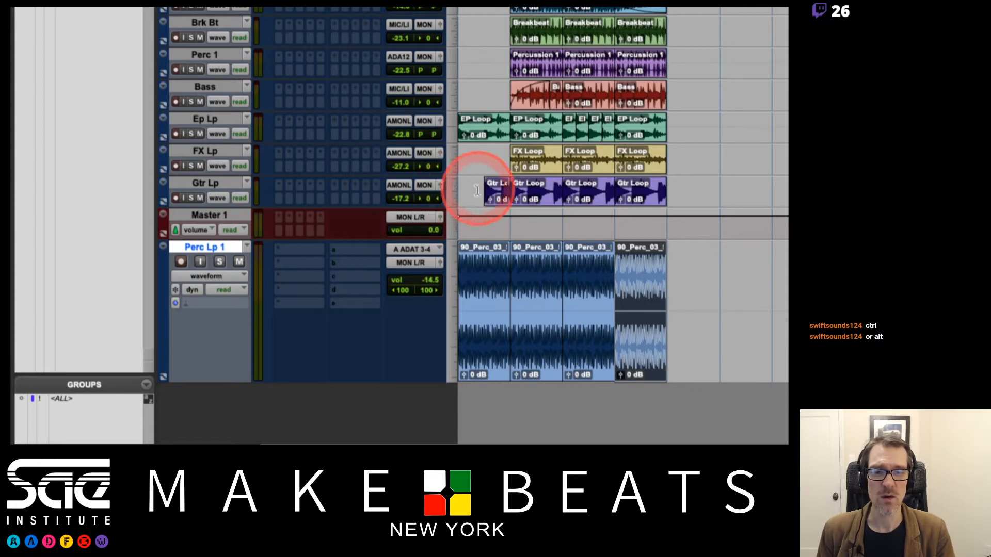
pyautogui.click(451, 302)
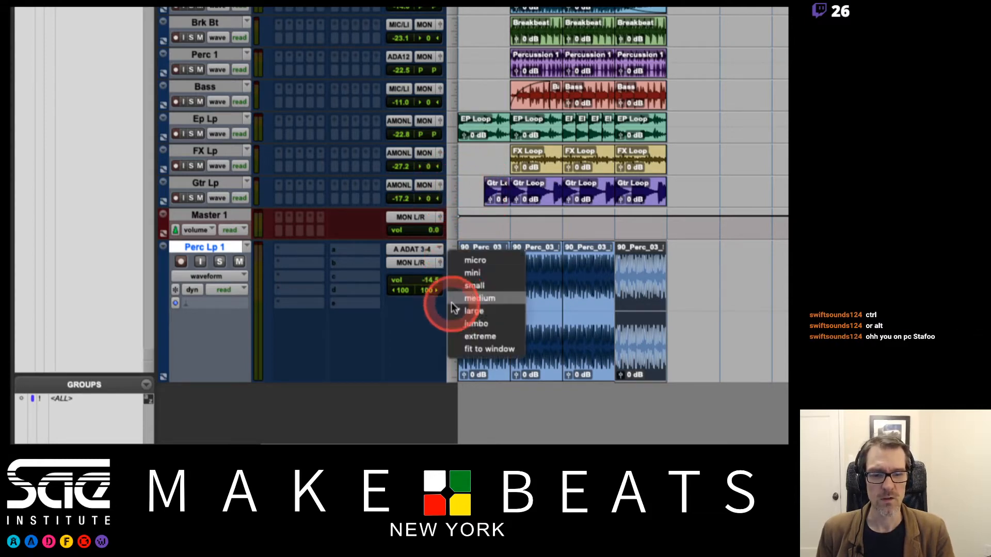
pyautogui.click(464, 273)
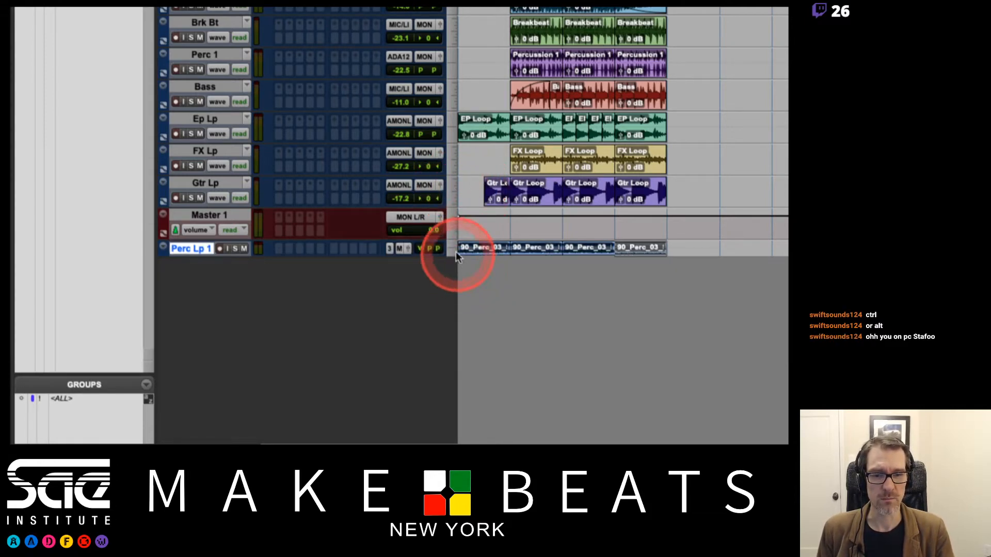
pyautogui.click(452, 248)
pyautogui.click(462, 281)
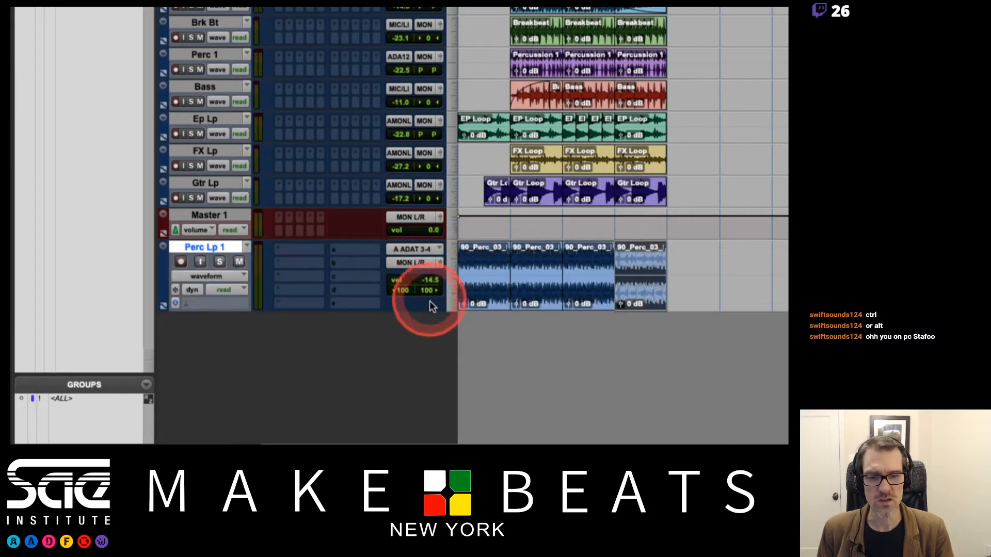
pyautogui.moveTo(429, 311)
pyautogui.mouseDown()
pyautogui.moveTo(427, 273)
pyautogui.moveTo(427, 393)
pyautogui.moveTo(427, 293)
pyautogui.moveTo(425, 324)
pyautogui.mouseUp()
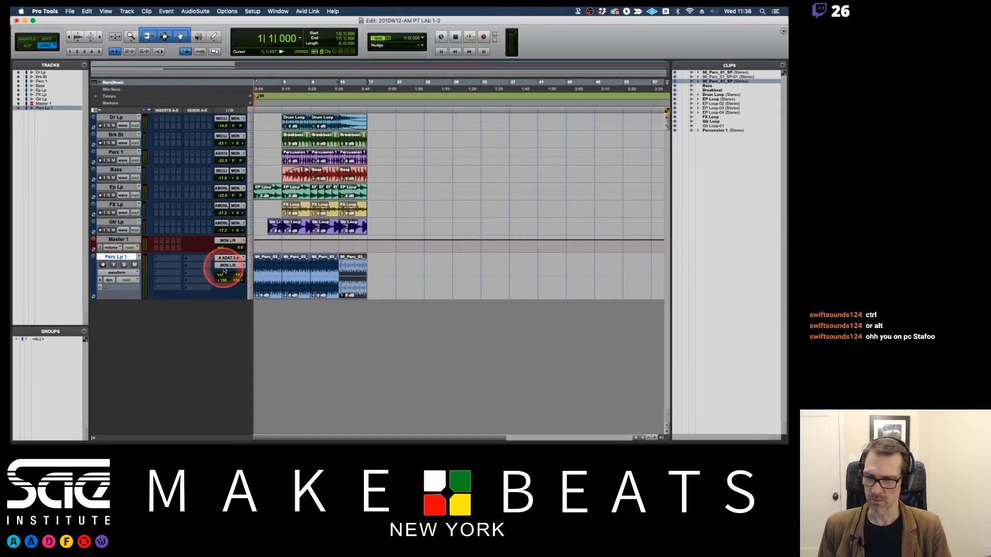
# Set the Perc Lp 1 track height to small and undo the accidental removal of its first clip.
pyautogui.click(250, 273)
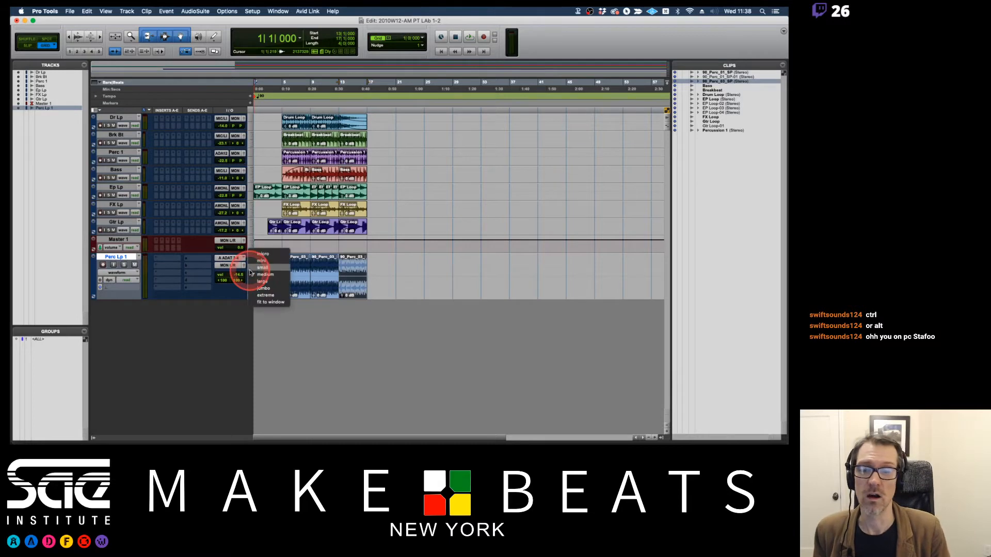
pyautogui.click(254, 265)
pyautogui.click(253, 258)
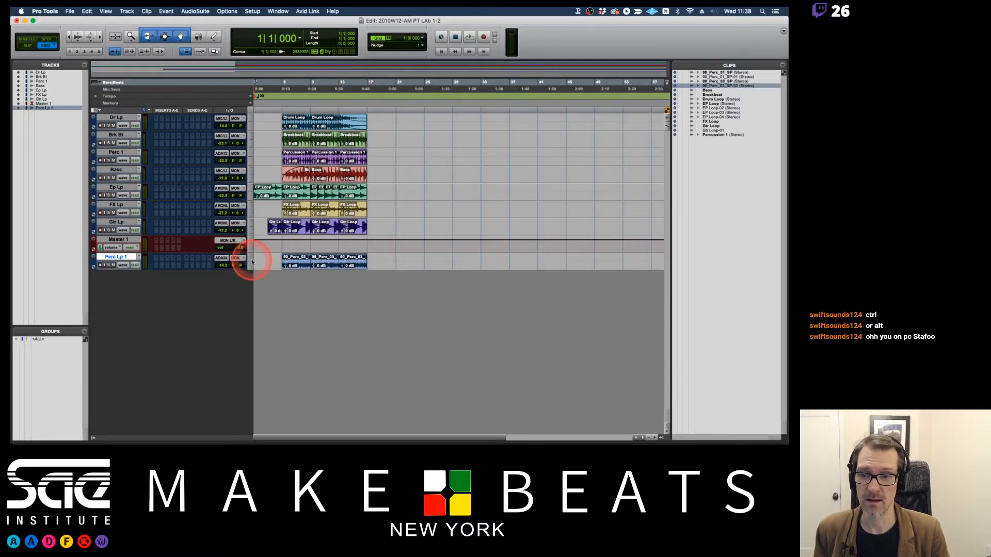
pyautogui.press('super+z')
# Change the height of all tracks together to large, and return them all to small.
pyautogui.keyDown('alt'); pyautogui.click(250, 264); pyautogui.keyUp('alt')
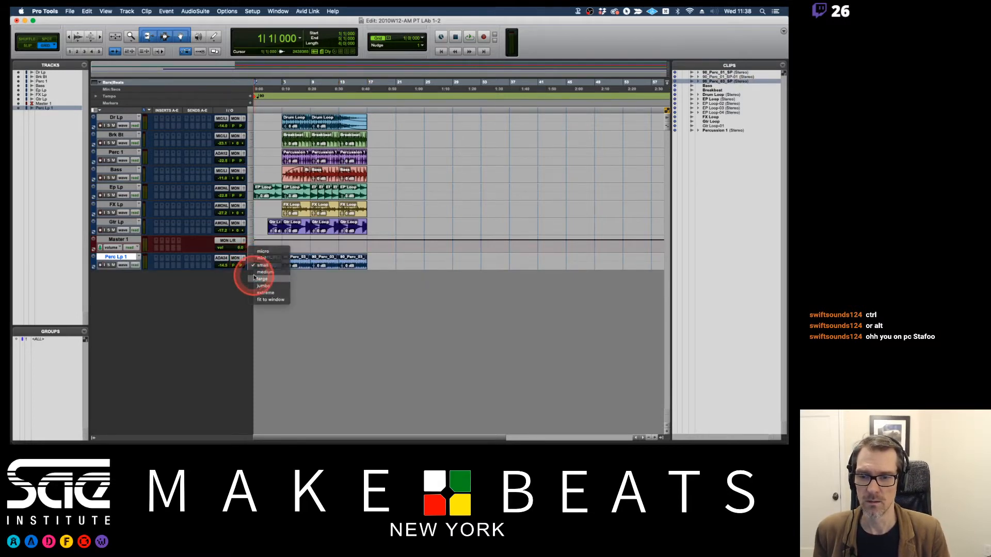
pyautogui.keyDown('alt'); pyautogui.click(253, 276); pyautogui.keyUp('alt')
pyautogui.keyDown('alt'); pyautogui.click(254, 277); pyautogui.keyUp('alt')
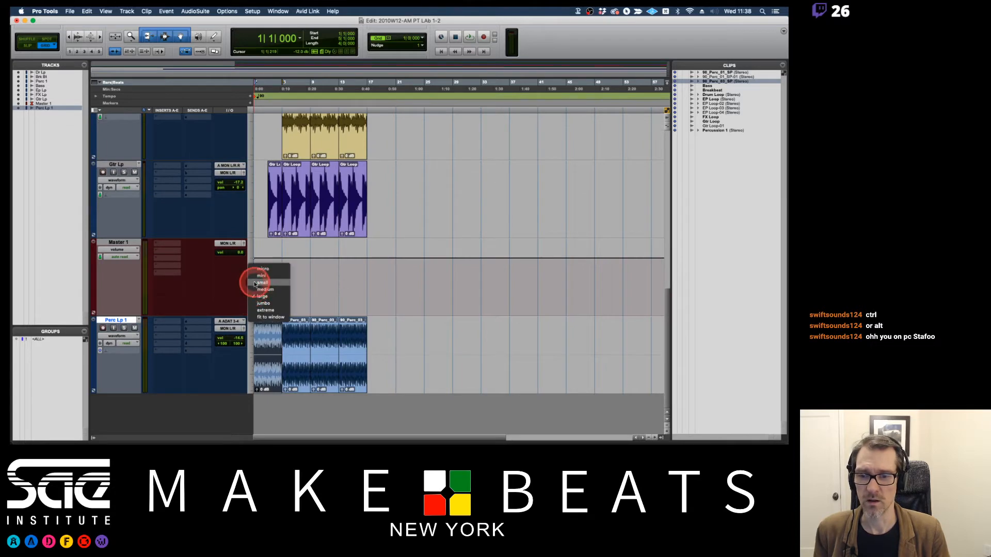
pyautogui.keyDown('alt'); pyautogui.click(254, 284); pyautogui.keyUp('alt')
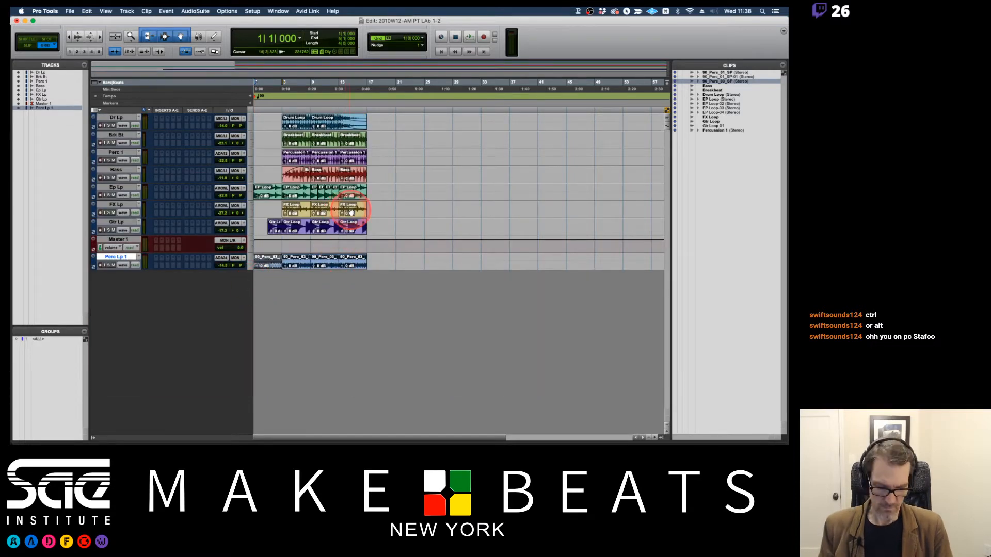
# Zoom the timeline in one level horizontally and set all tracks to medium height.
pyautogui.press('t')
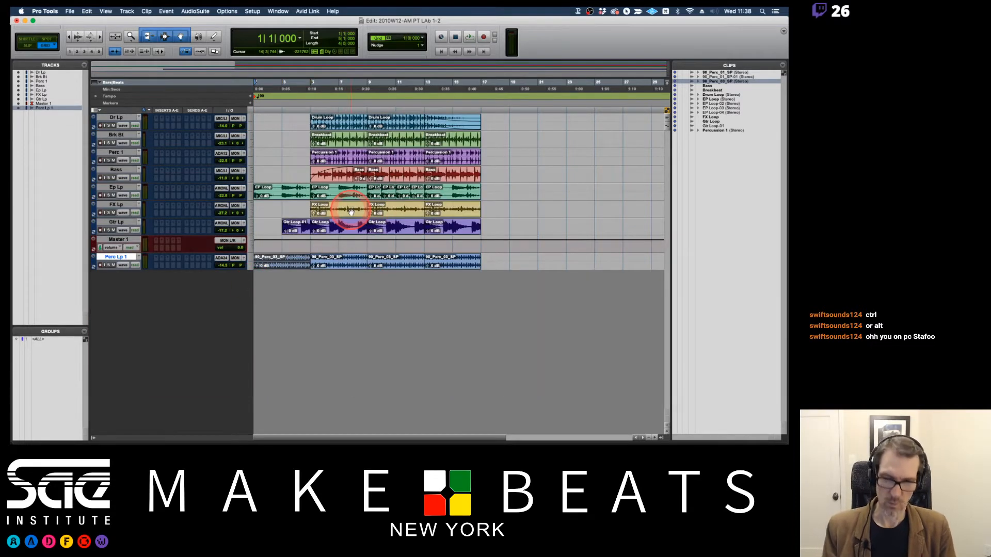
pyautogui.keyDown('alt'); pyautogui.click(252, 265); pyautogui.keyUp('alt')
pyautogui.keyDown('alt'); pyautogui.click(264, 270); pyautogui.keyUp('alt')
# Move the Perc Lp 1 track directly below Perc 1 in the track order.
pyautogui.scroll(5, 412, 245)
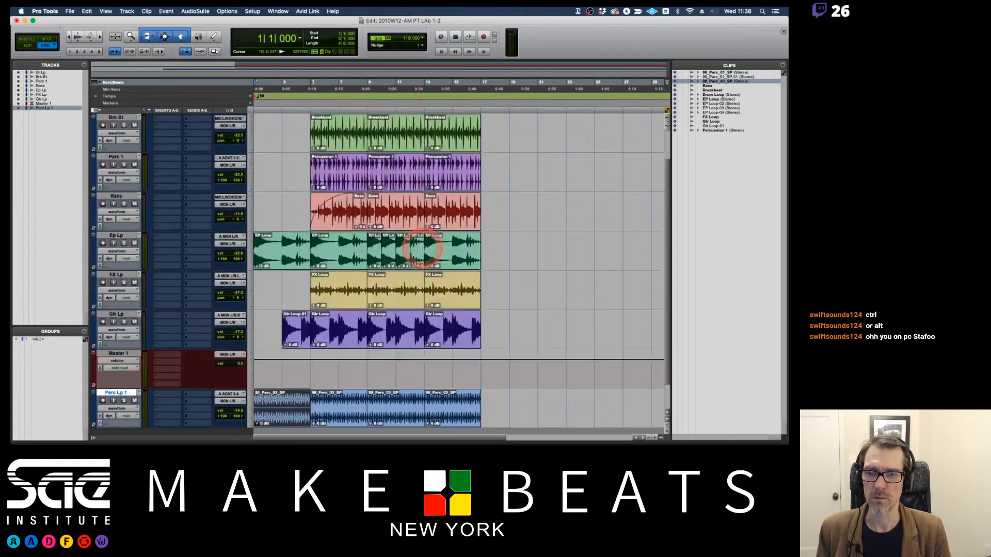
pyautogui.scroll(-3, 422, 249)
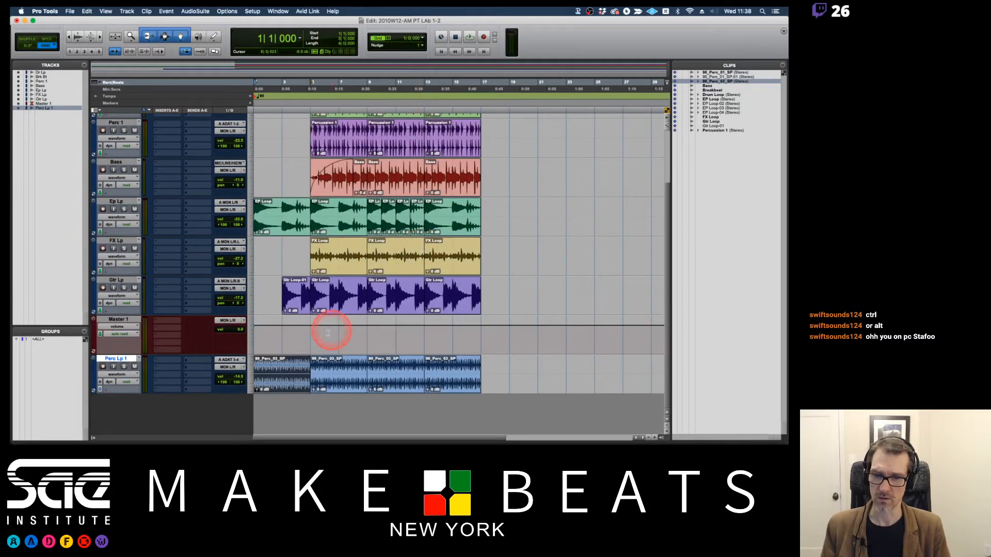
pyautogui.moveTo(115, 358); pyautogui.dragTo(129, 155)
pyautogui.scroll(3, 388, 164)
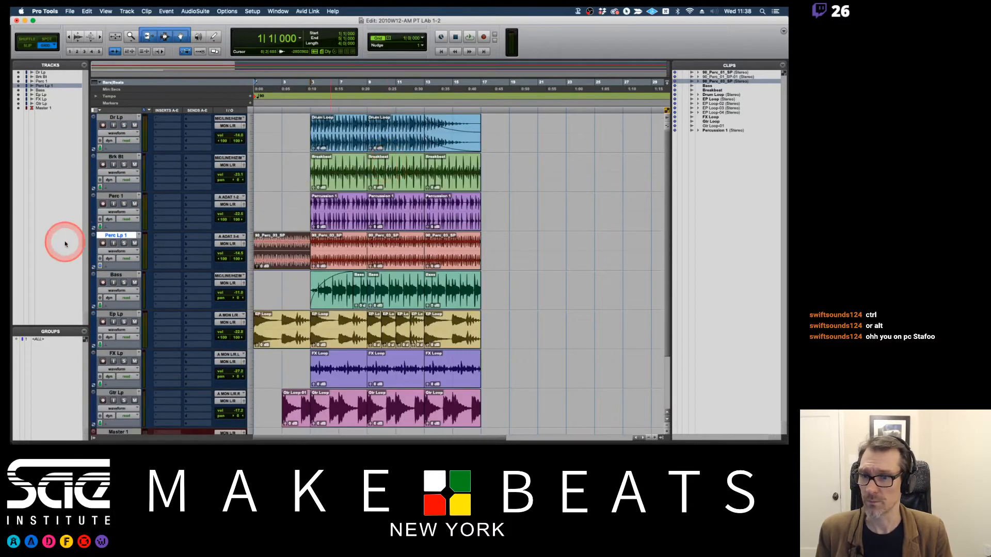
# Rename the Perc Lp 1 track as Perc Lp 2 and the Perc 1 track as Perc Lp 1.
pyautogui.doubleClick(121, 236)
pyautogui.press('Right')
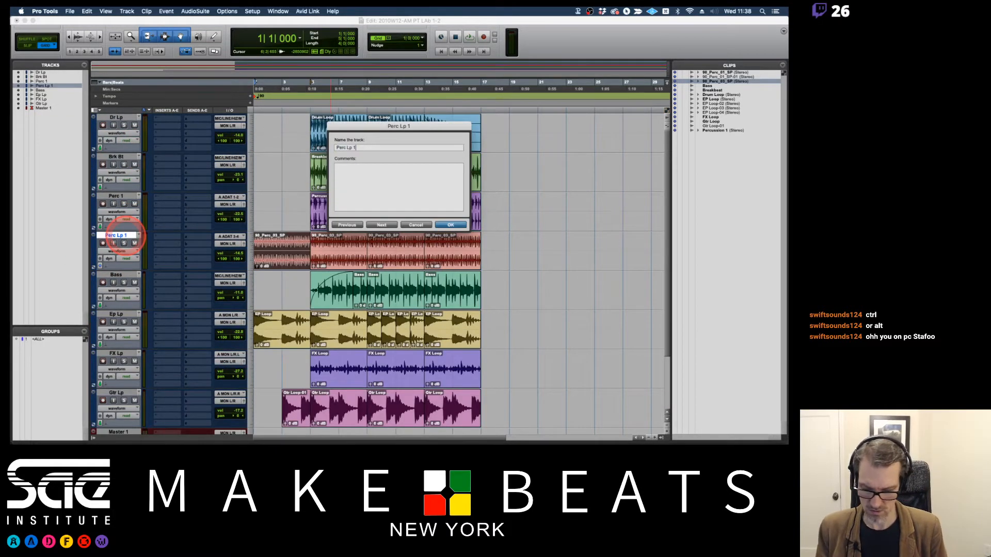
pyautogui.press('Return')
pyautogui.doubleClick(122, 196)
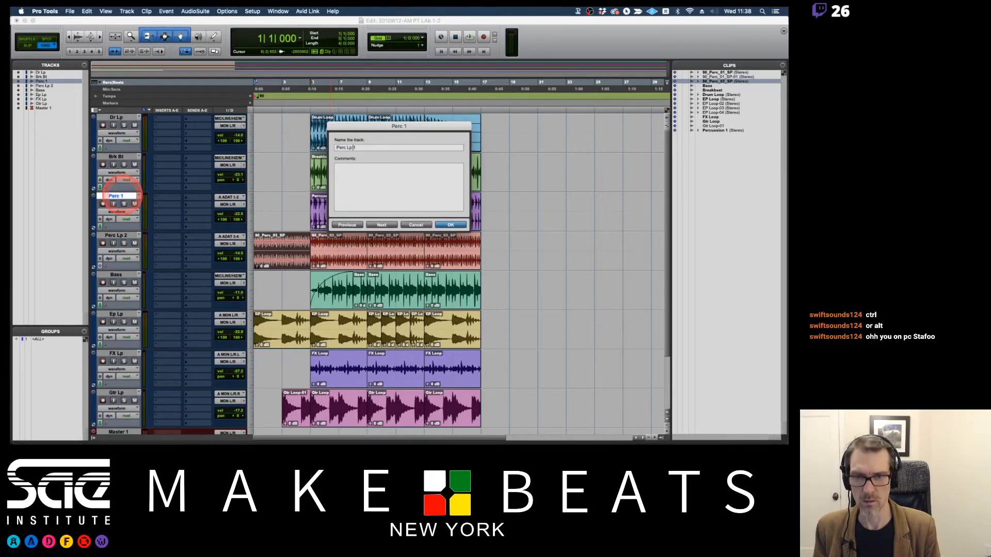
pyautogui.press('Return')
# Play the session from the start and lower the Perc Lp 2 volume to -21.7 during playback.
pyautogui.press('space')
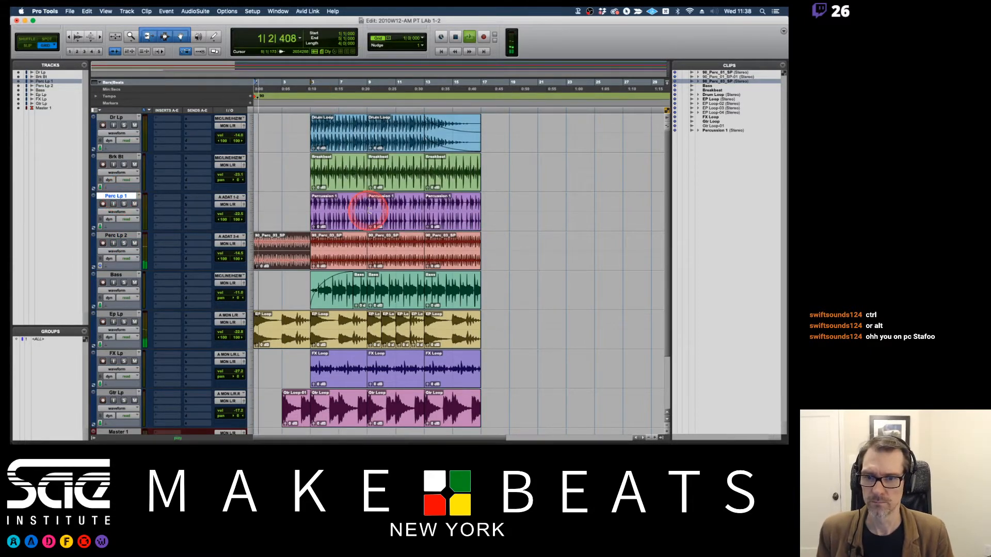
pyautogui.moveTo(238, 251); pyautogui.dragTo(239, 259)
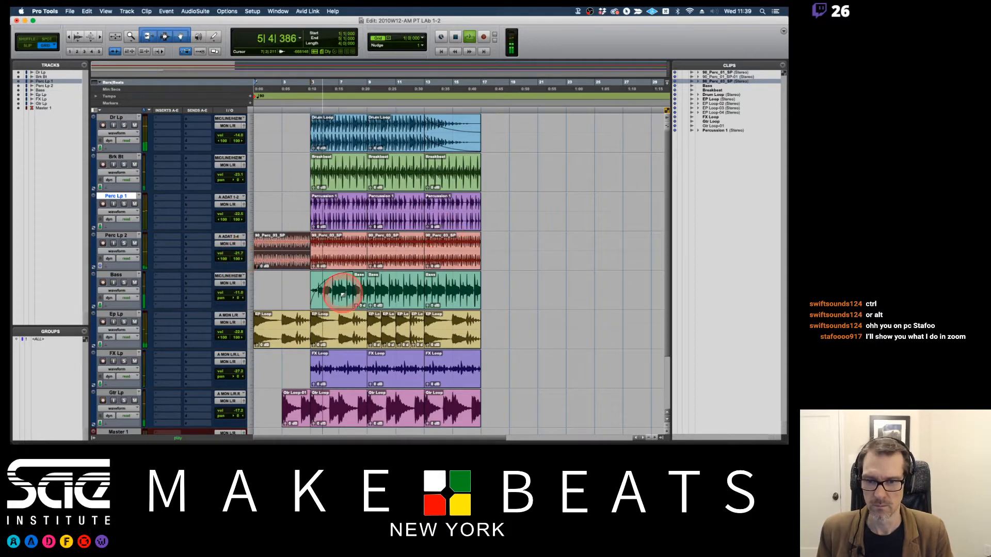
pyautogui.press('space')
# Delete the faded first clip on the Bass track and extend the next Bass clip back to bar 5.
pyautogui.press(';')
pyautogui.click(320, 305)
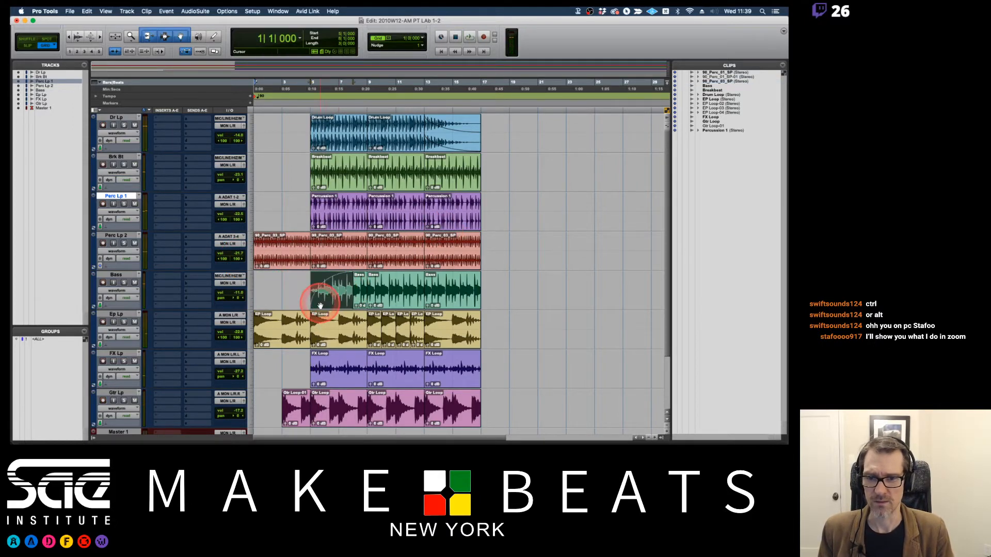
pyautogui.press('Delete')
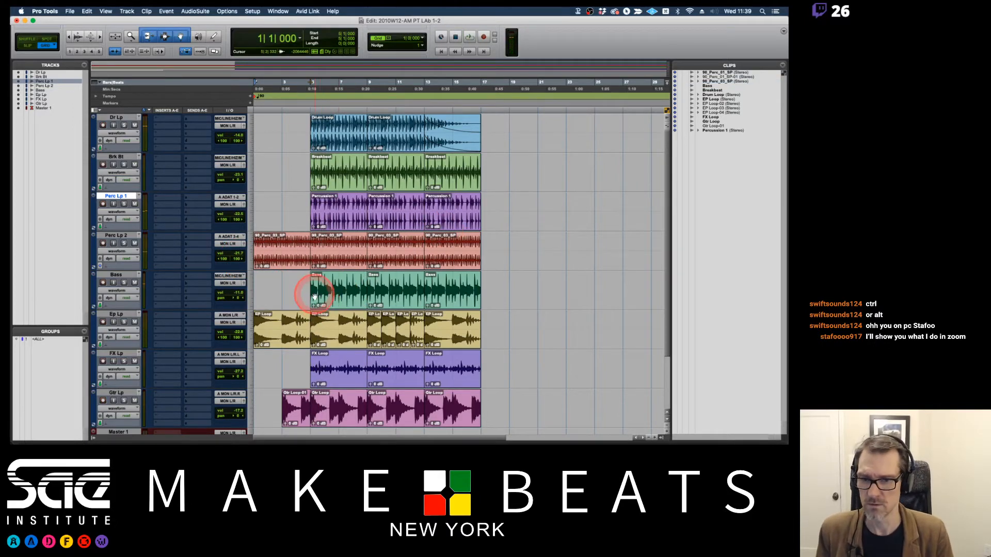
# Play the session briefly from bar 1, and from bar 5 to check the arrangement with both percussion loops.
pyautogui.press('space')
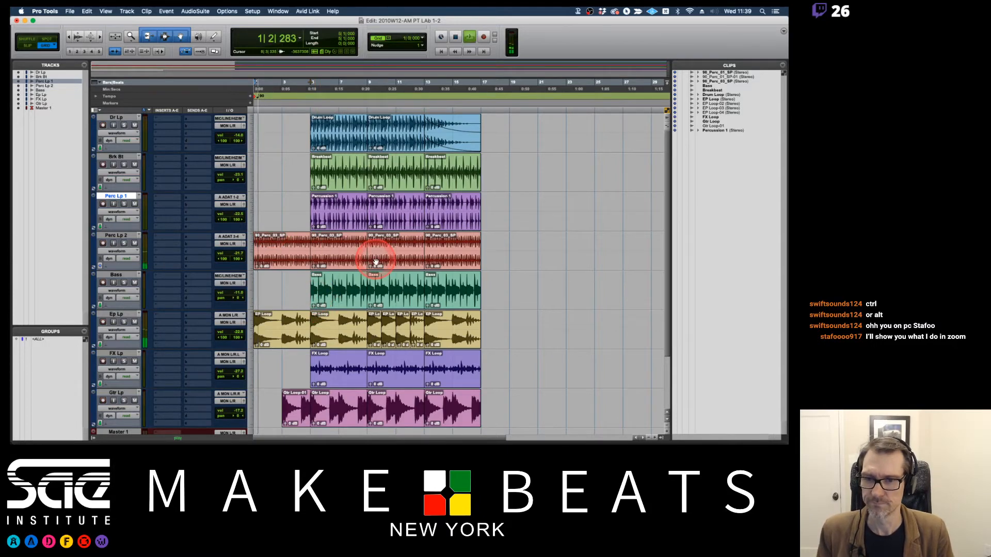
pyautogui.click(308, 82)
pyautogui.press('space')
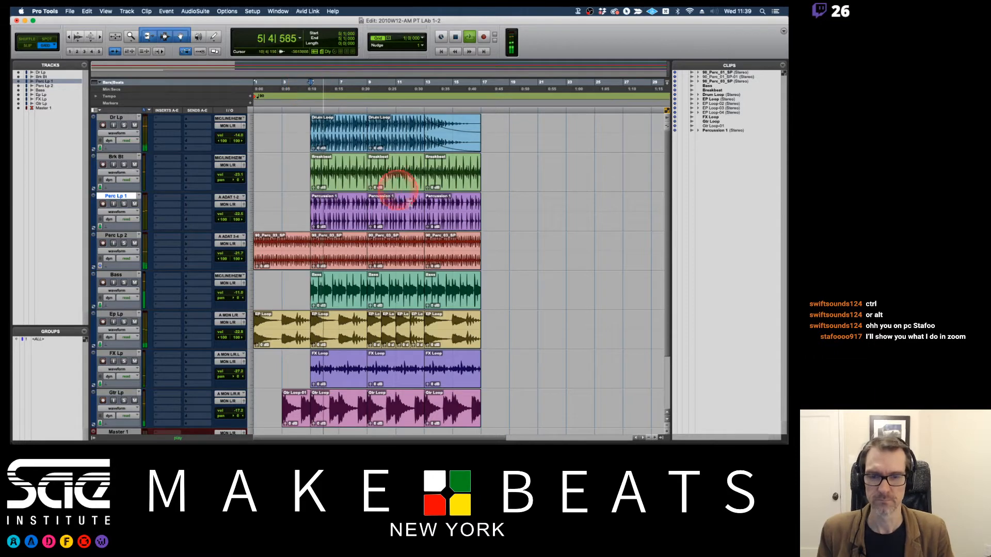
pyautogui.scroll(-3, 444, 214)
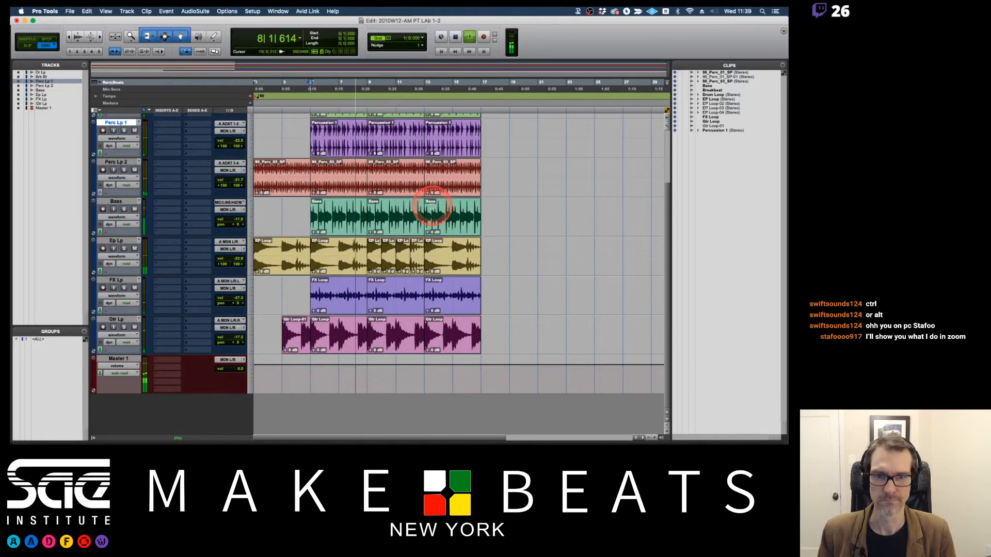
pyautogui.scroll(3, 506, 196)
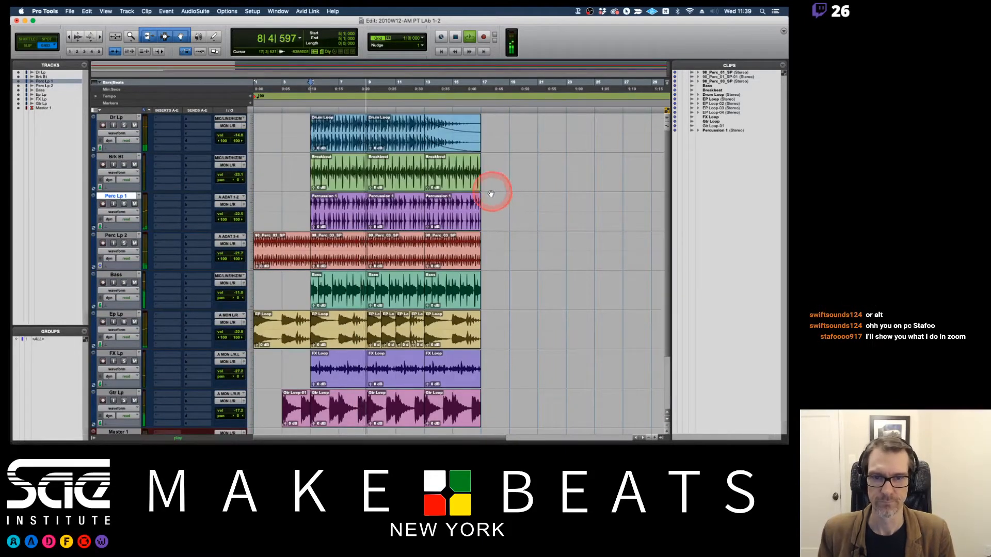
pyautogui.press('space')
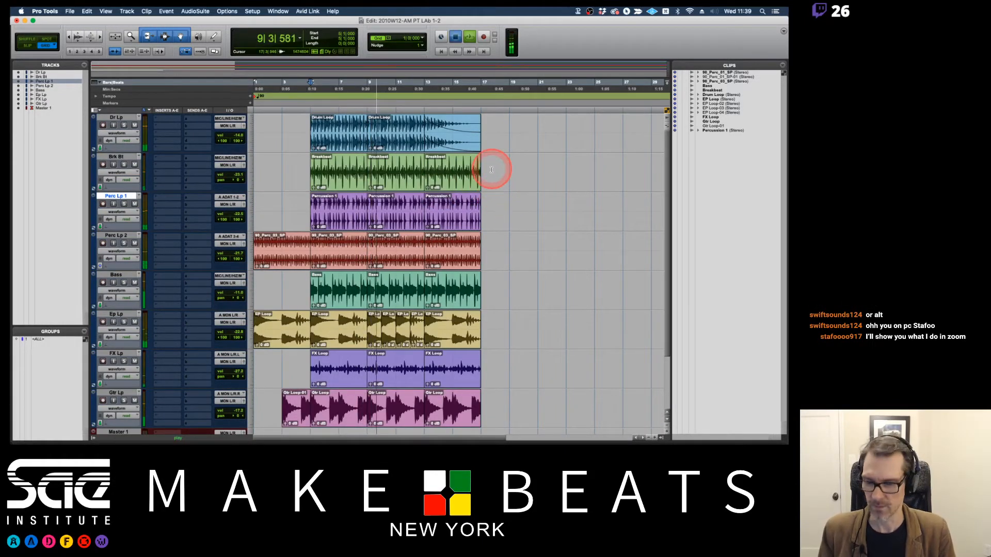
# Switch to the 04 PT Audio Recording PDF in Preview and review the Record Modes pages.
pyautogui.press('super+Tab')
pyautogui.press('super+Tab')
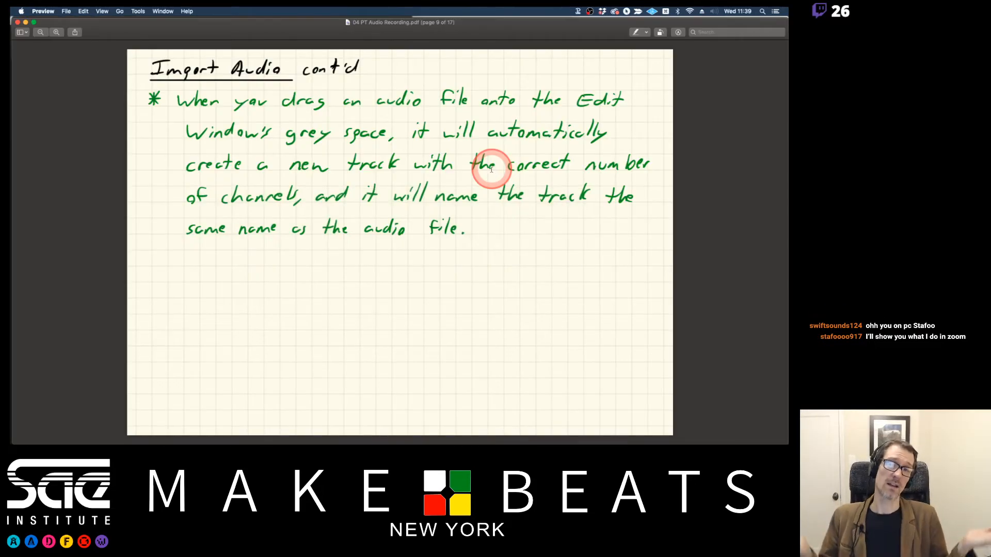
pyautogui.press('Down')
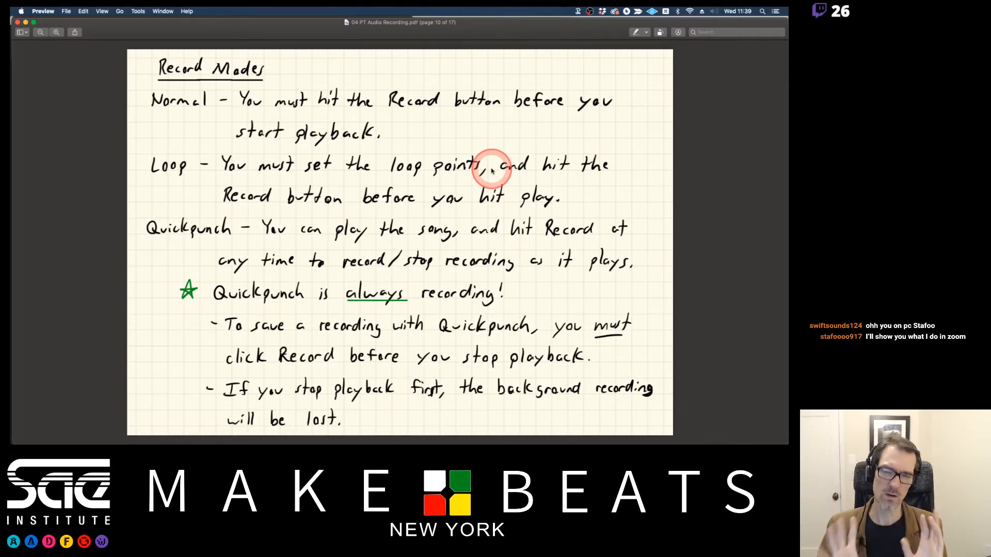
pyautogui.press('Right')
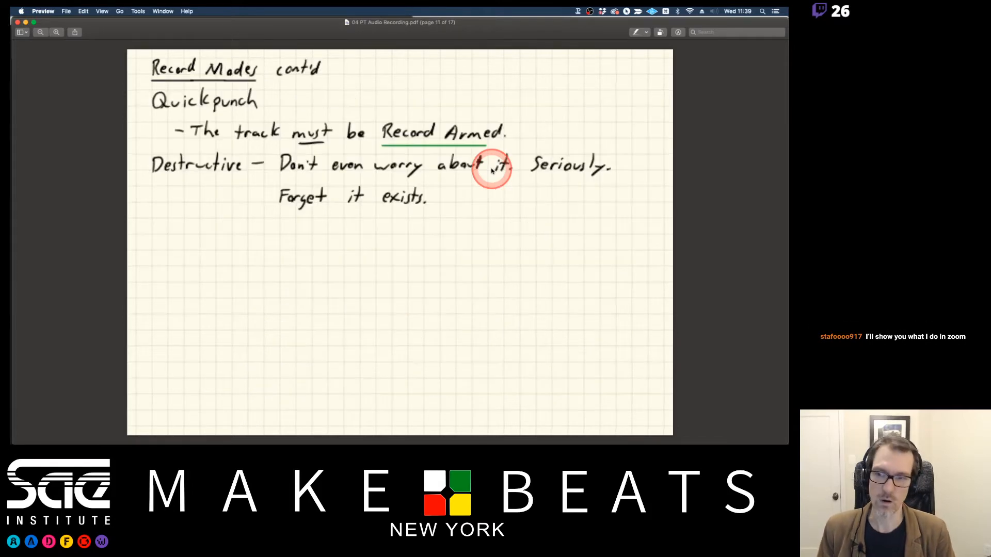
pyautogui.press('Left')
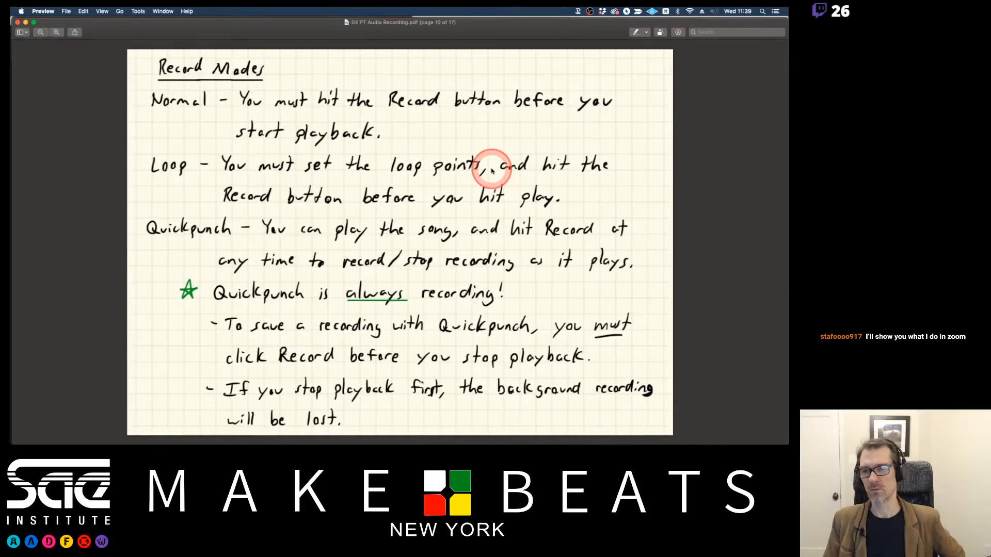
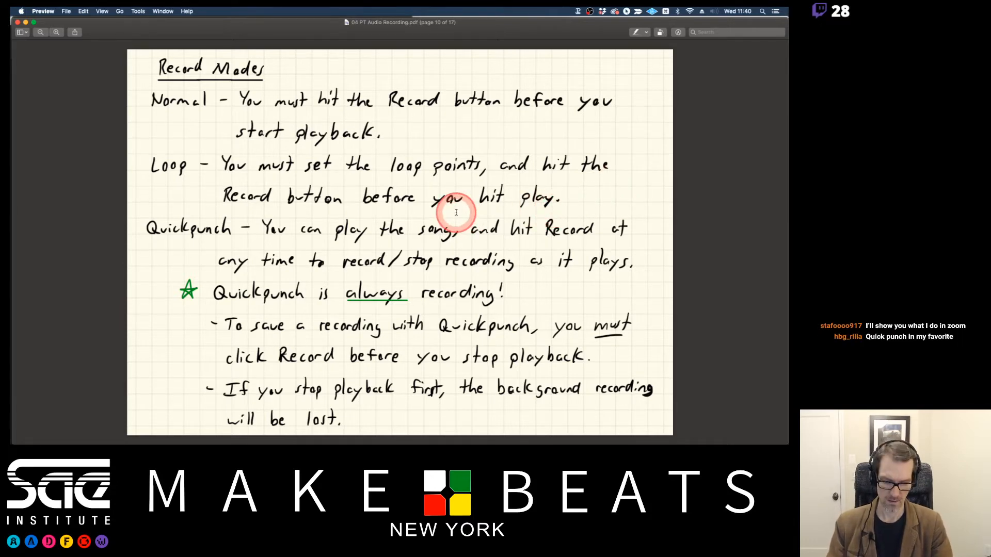
# Show the next Record Modes page, and in Pro Tools switch the record mode to Loop, QuickPunch and Destructive in turn.
pyautogui.press('Down')
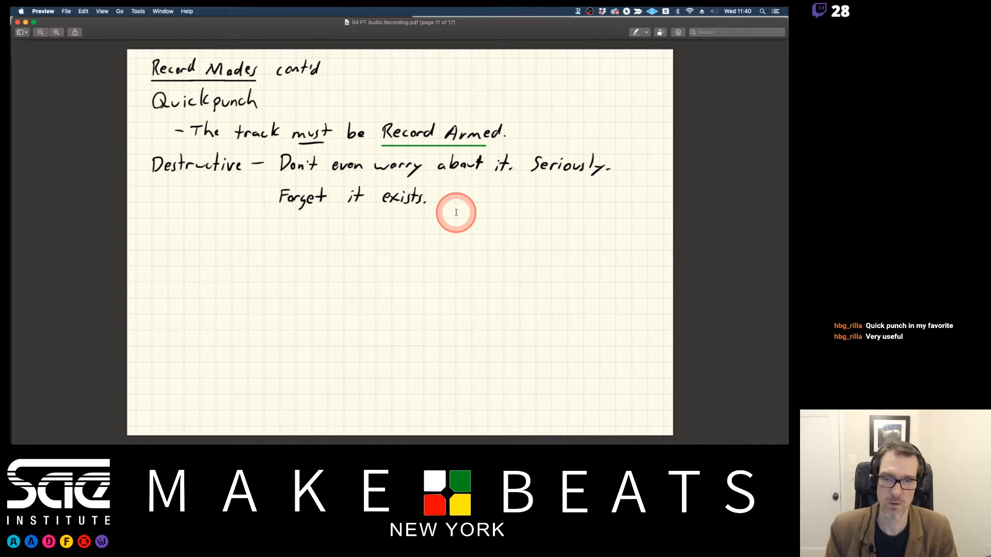
pyautogui.press('super+Tab')
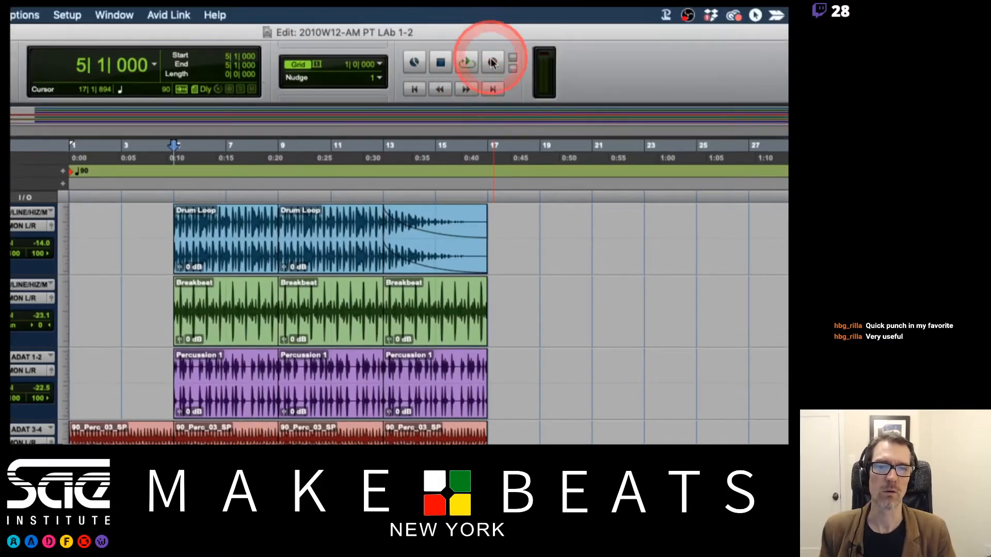
pyautogui.rightClick(493, 62)
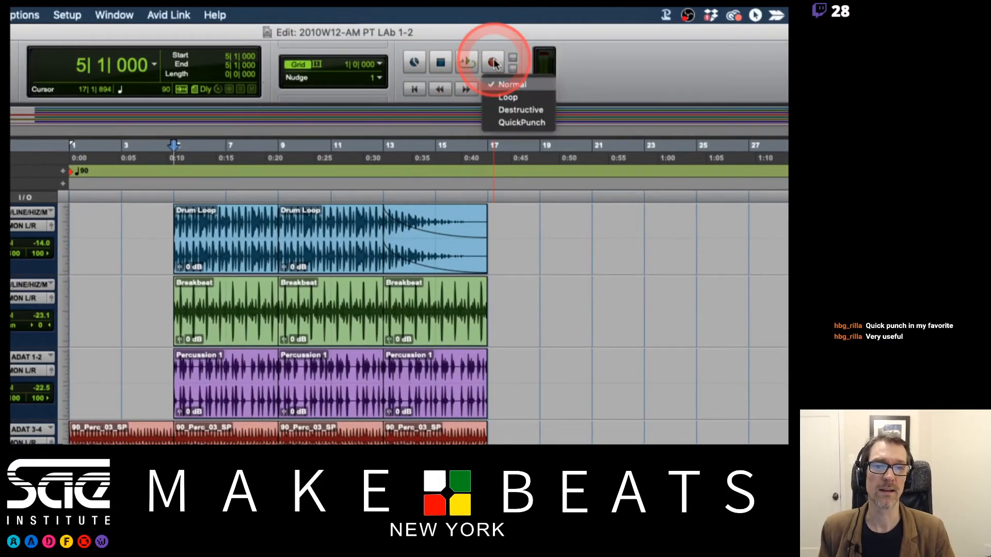
pyautogui.click(508, 97)
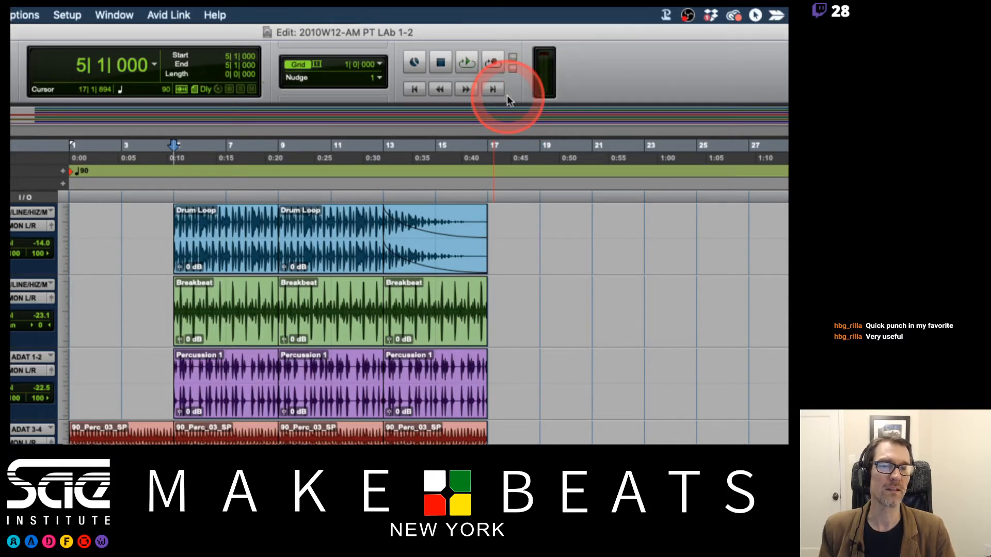
pyautogui.rightClick(485, 72)
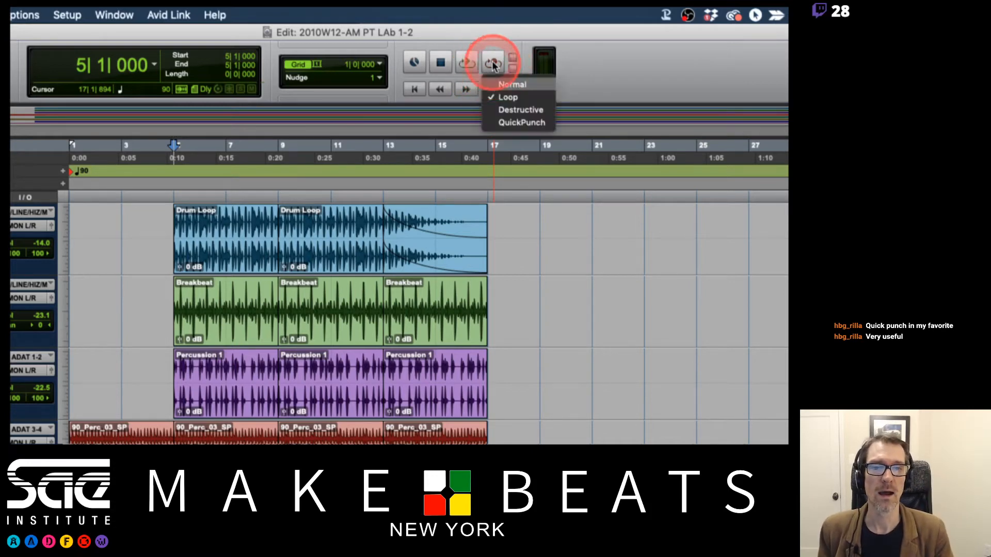
pyautogui.click(518, 123)
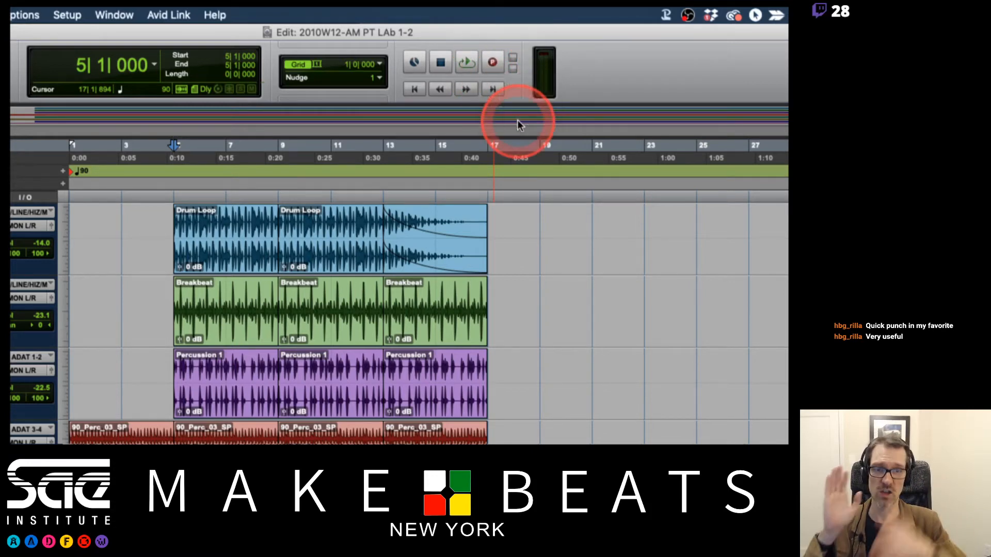
pyautogui.rightClick(491, 61)
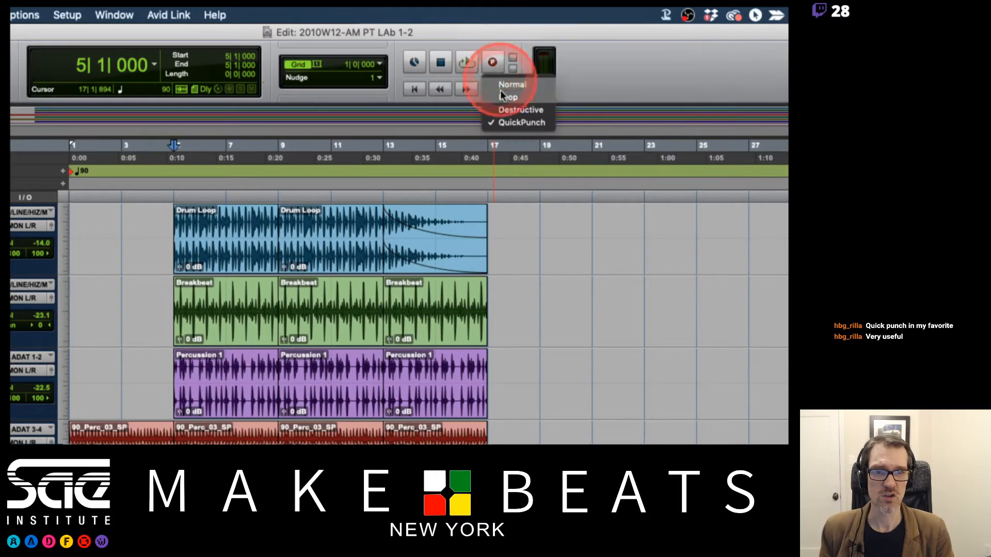
pyautogui.click(503, 111)
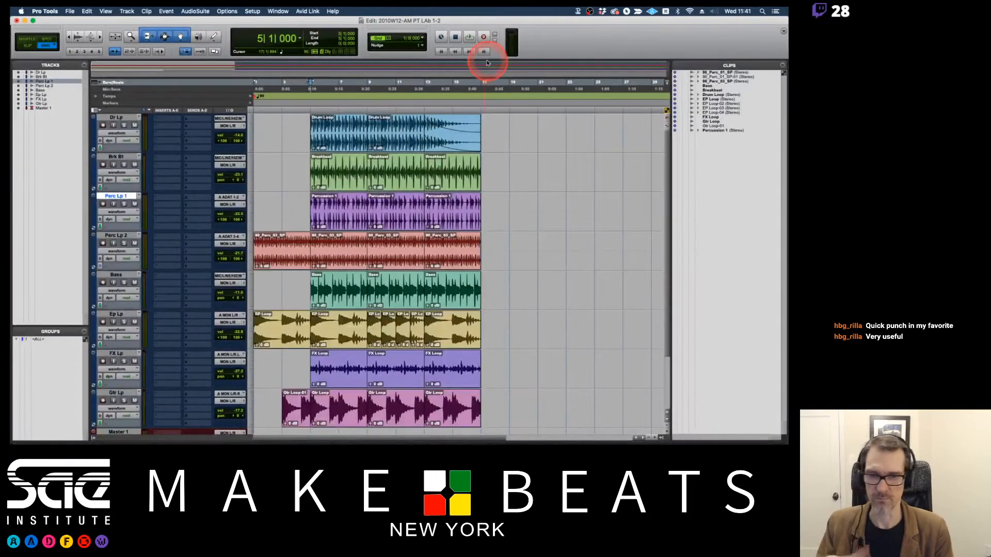
# Set the height of the Dr Lp track and of all other tracks to small.
pyautogui.click(250, 144)
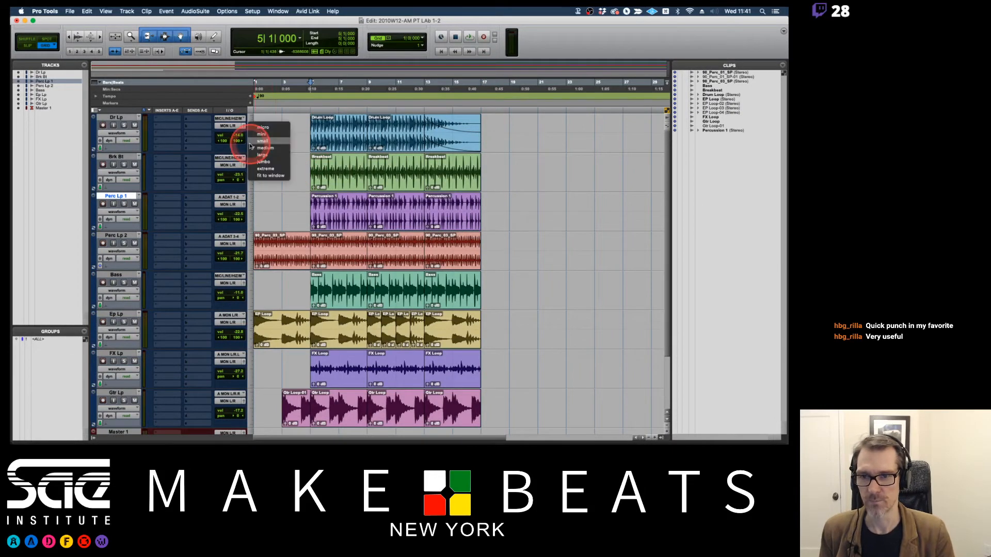
pyautogui.click(257, 137)
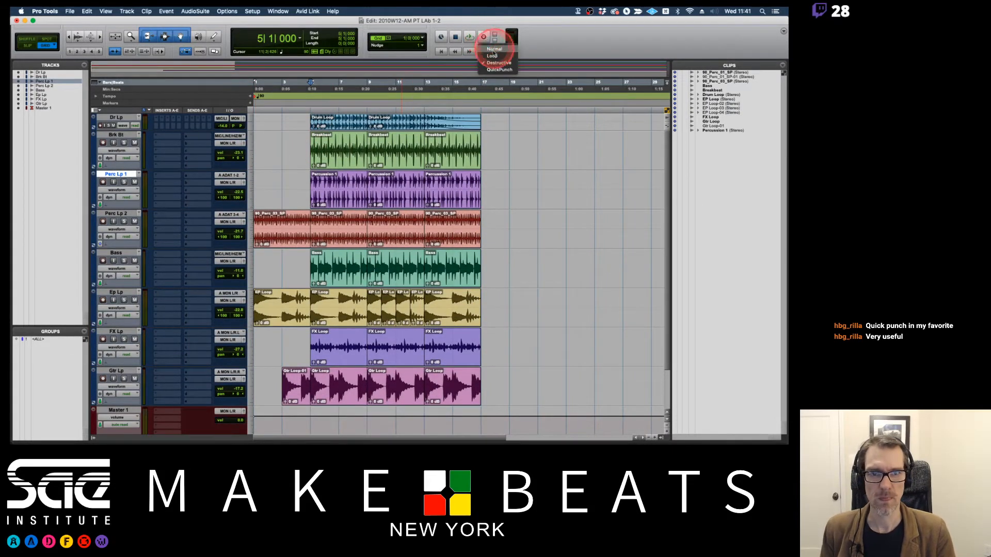
pyautogui.keyDown('alt'); pyautogui.click(251, 125); pyautogui.keyUp('alt')
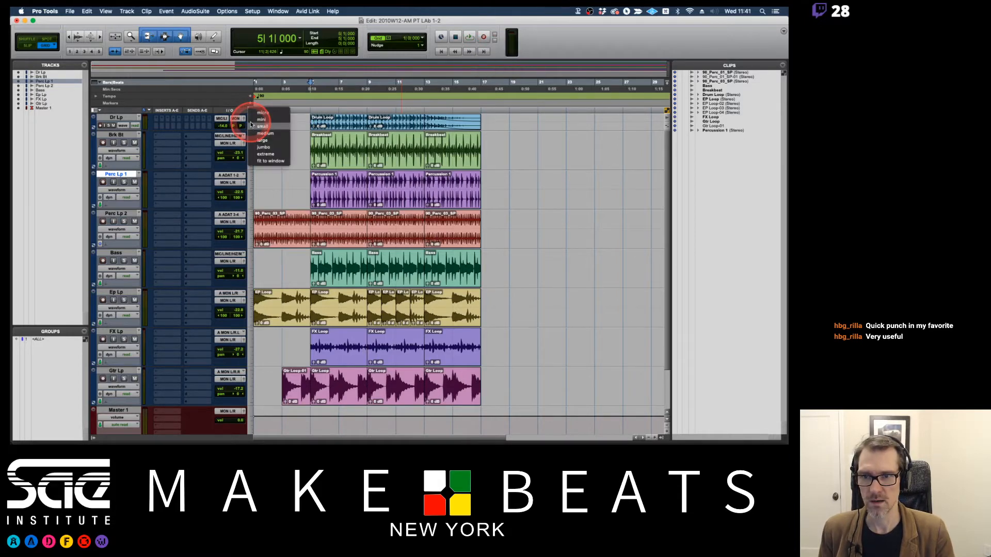
pyautogui.keyDown('alt'); pyautogui.click(259, 126); pyautogui.keyUp('alt')
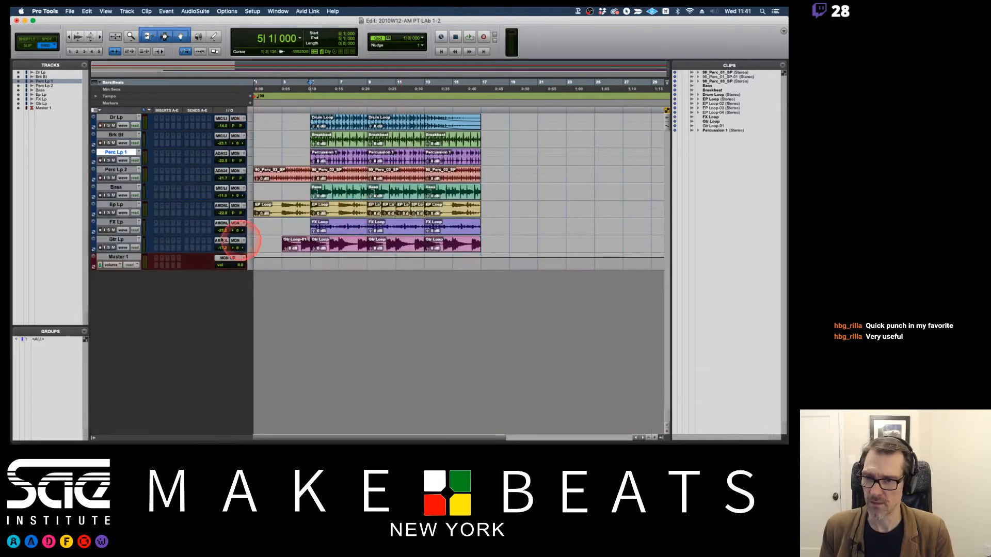
# Create four mono audio tracks below Gtr Lp, named with the vocalist's first name followed by Voc.
pyautogui.click(124, 240)
pyautogui.press('super+shift+n')
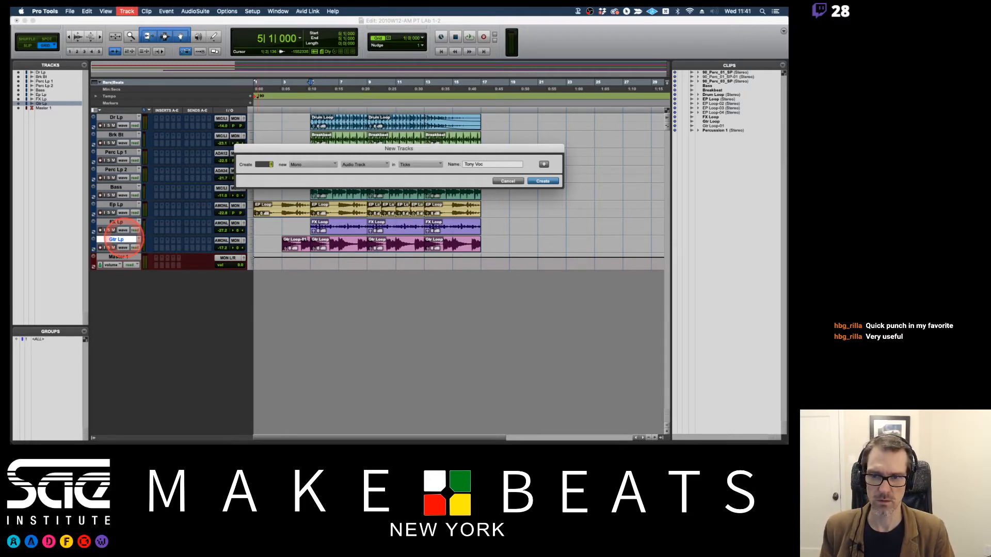
pyautogui.press('Return')
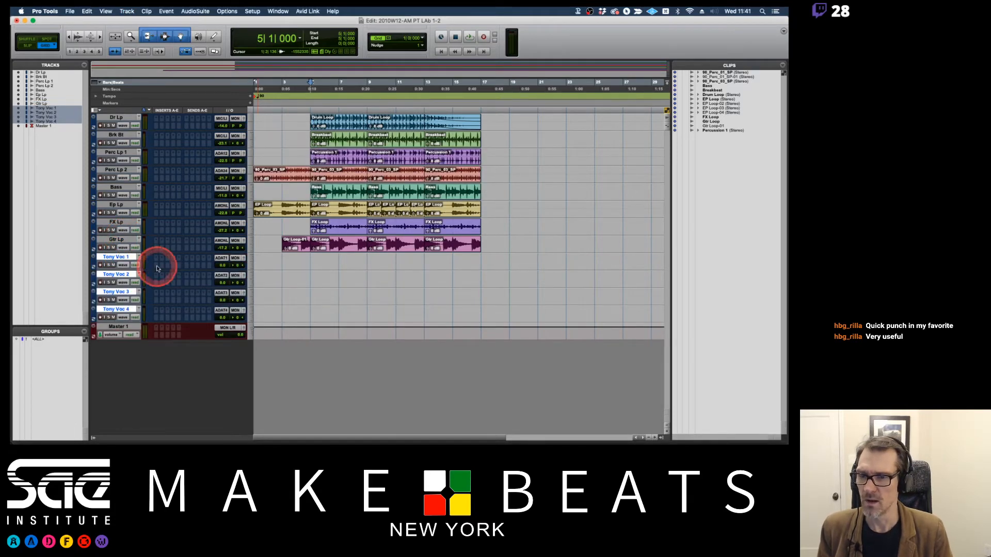
# Select the four new vocal tracks together and set their height to medium.
pyautogui.click(129, 257)
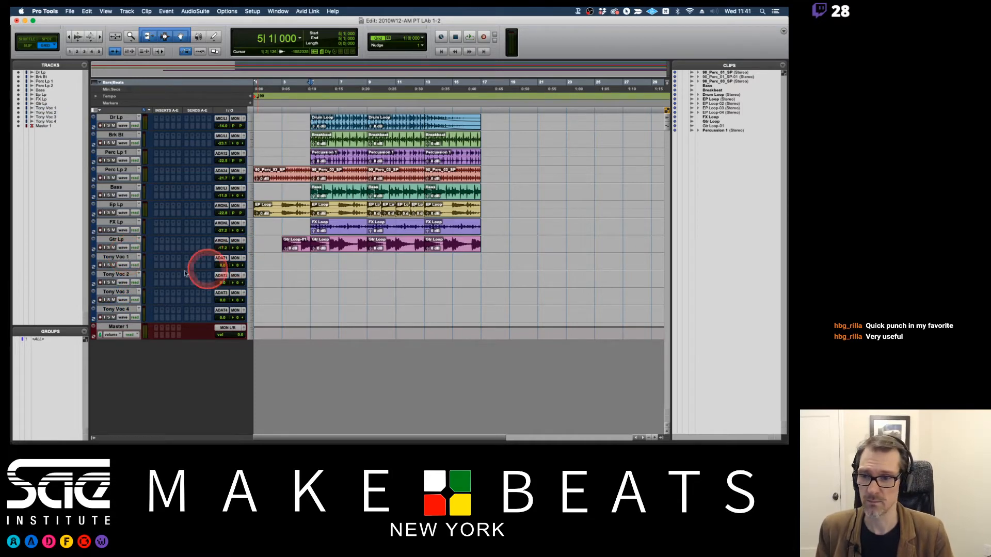
pyautogui.click(124, 256)
pyautogui.keyDown('shift'); pyautogui.click(116, 309); pyautogui.keyUp('shift')
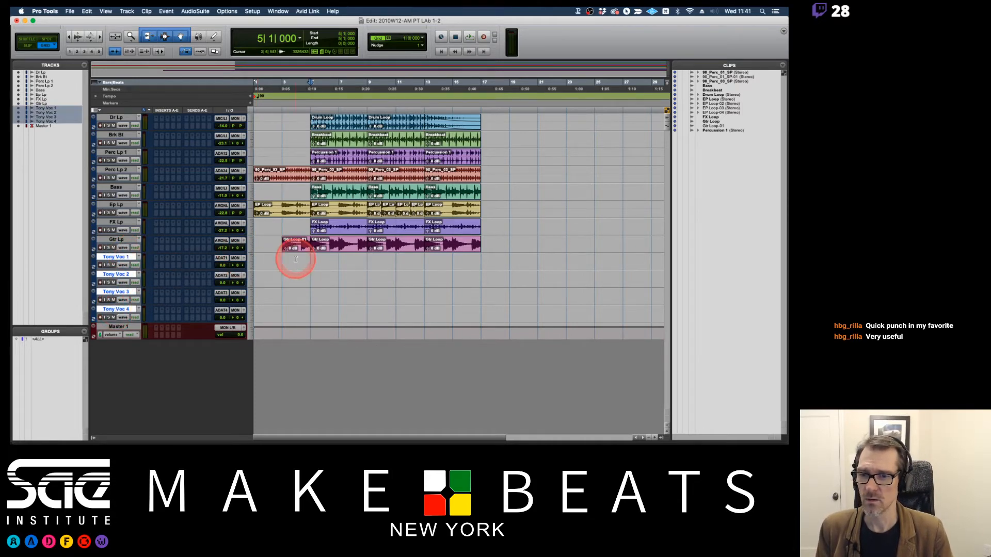
pyautogui.click(252, 264)
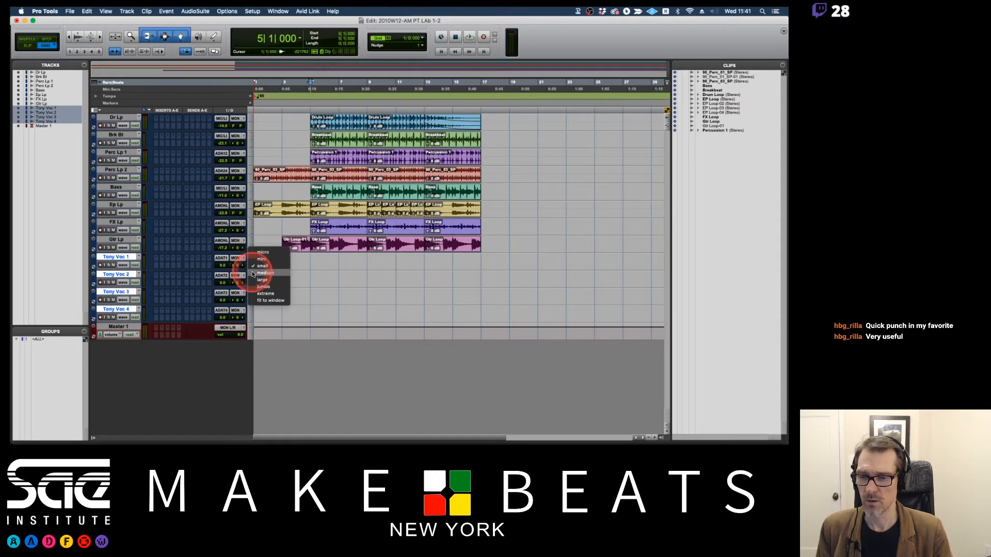
pyautogui.click(263, 272)
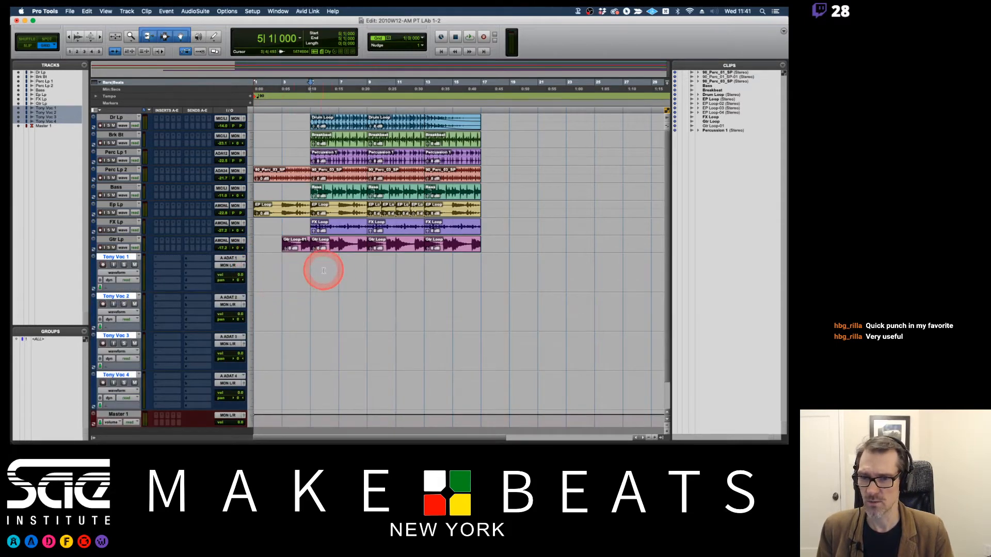
pyautogui.scroll(-2, 324, 270)
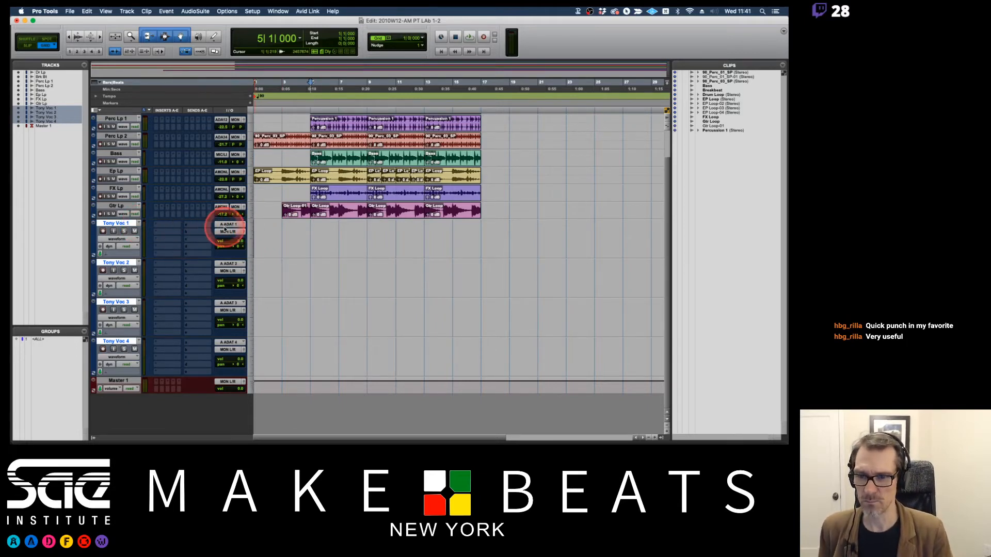
# Switch to the 04 PT Audio Recording PDF in Preview, review the Audio Tracks page on mono and stereo channels, and return to Pro Tools.
pyautogui.press('super+Tab')
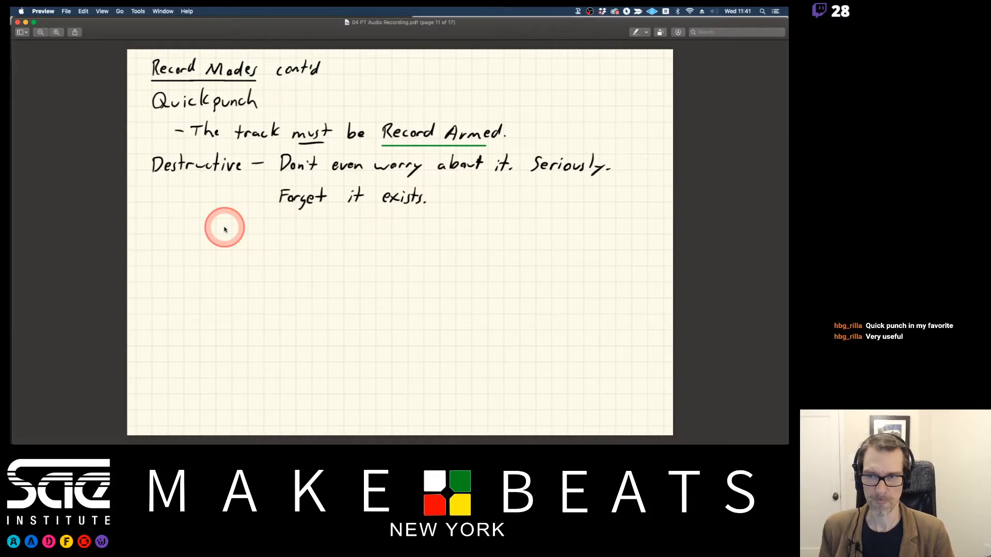
pyautogui.press('Down')
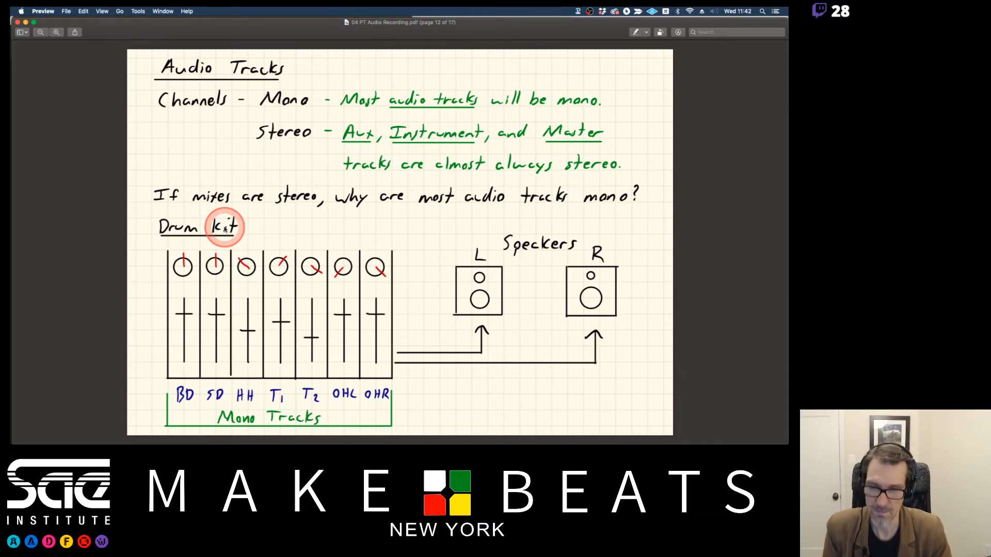
pyautogui.press('super+Tab')
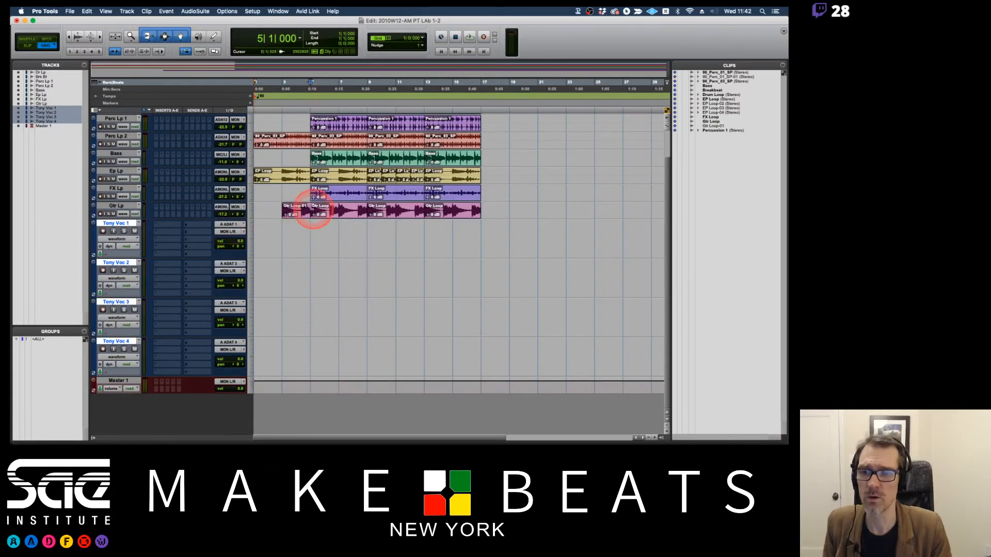
# Select the first Breakbeat clip and set the Brk Bt track height to medium.
pyautogui.scroll(2, 330, 178)
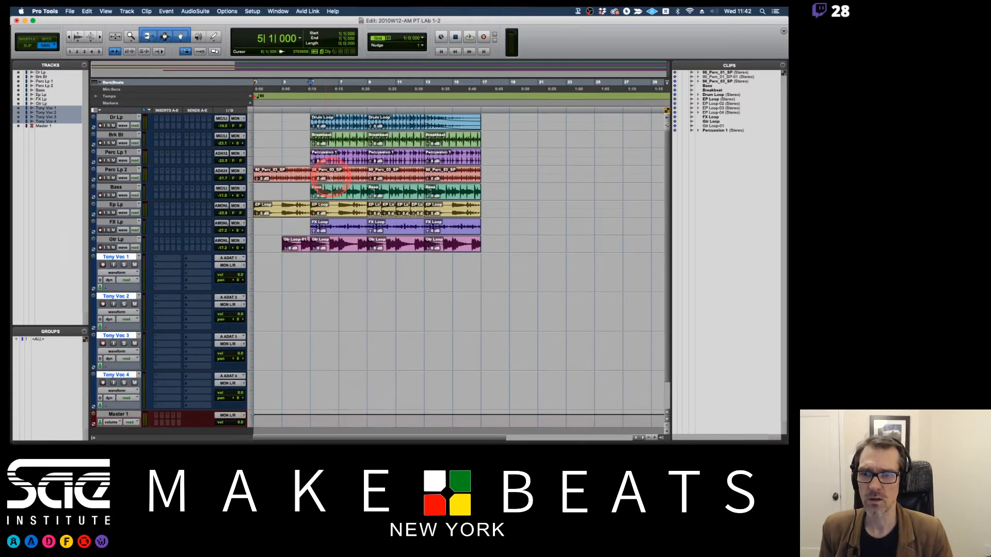
pyautogui.click(315, 135)
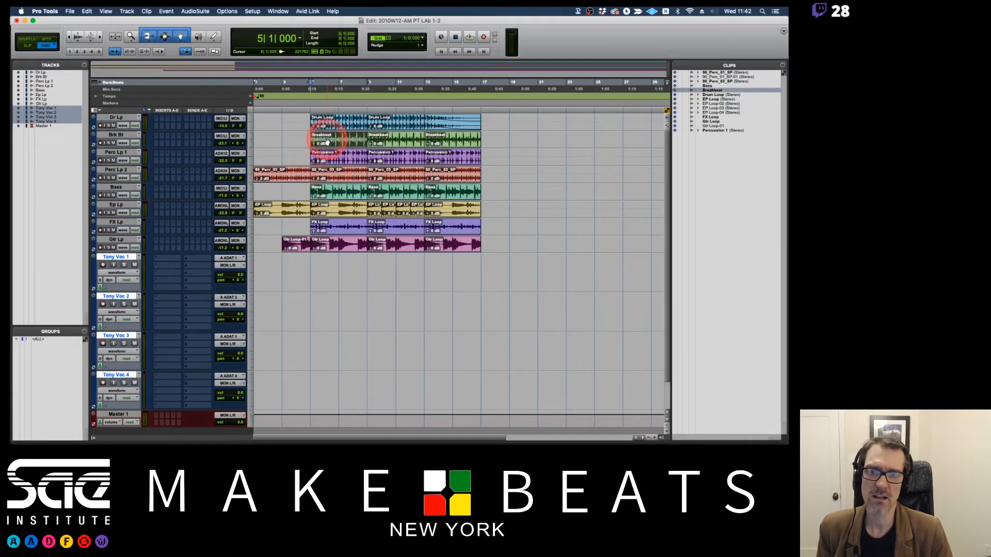
pyautogui.click(252, 141)
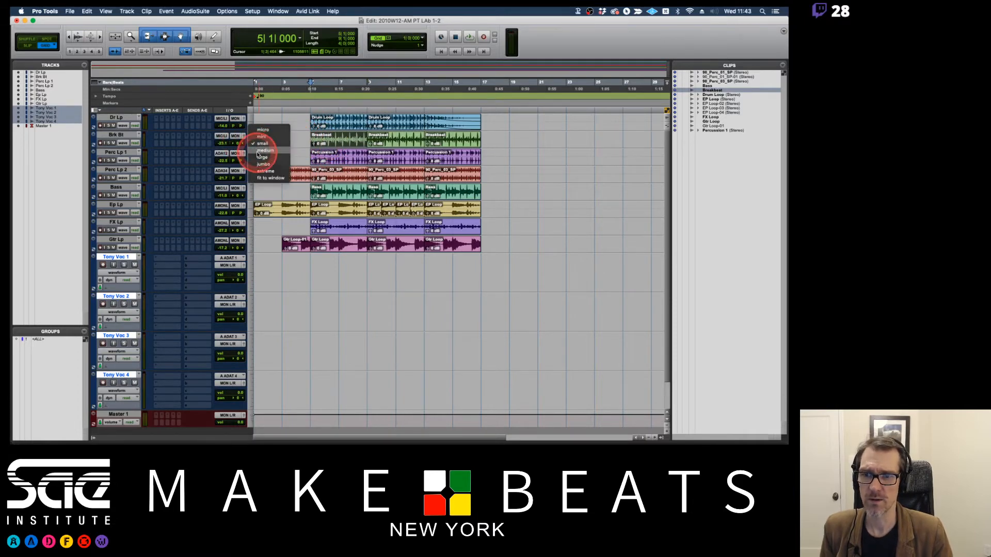
pyautogui.click(265, 152)
# Solo the Brk Bt track, play it from bar 5 and raise its volume to -9.3.
pyautogui.click(125, 143)
pyautogui.press('space')
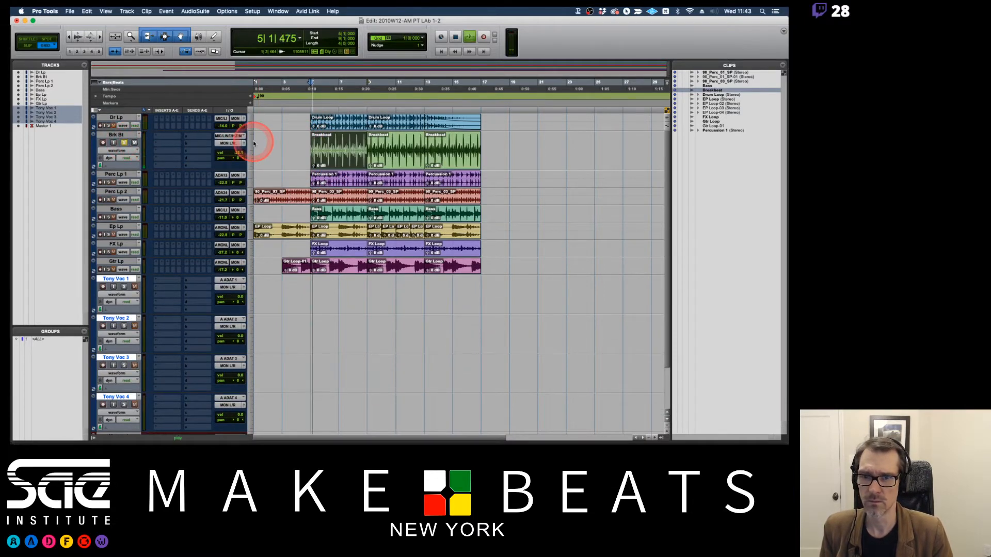
pyautogui.moveTo(236, 154); pyautogui.dragTo(236, 146)
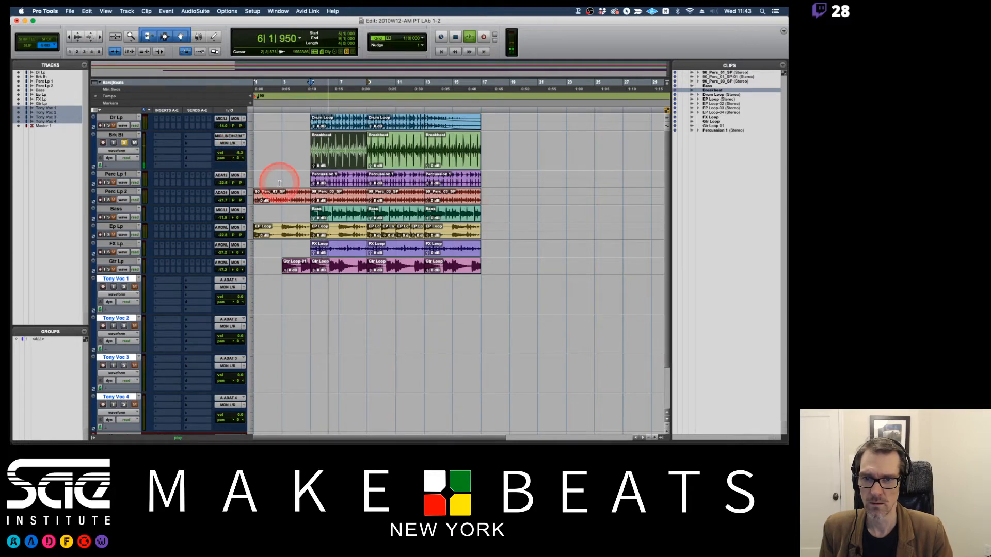
pyautogui.click(316, 150)
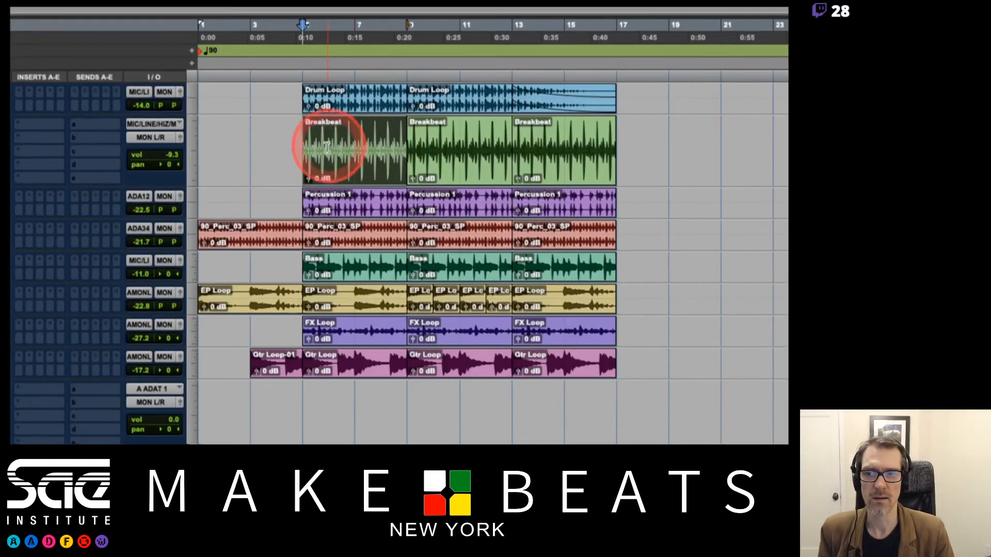
pyautogui.click(311, 145)
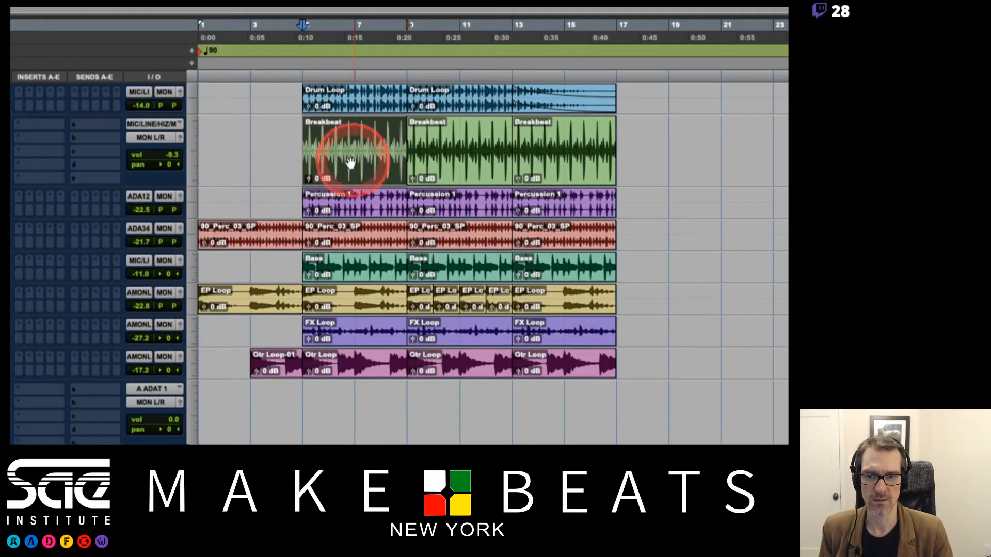
pyautogui.moveTo(349, 148)
pyautogui.mouseDown()
pyautogui.moveTo(392, 147)
pyautogui.moveTo(360, 146)
pyautogui.mouseUp()
# Set the Dr Lp track height to medium to show its two stereo waveforms.
pyautogui.click(193, 104)
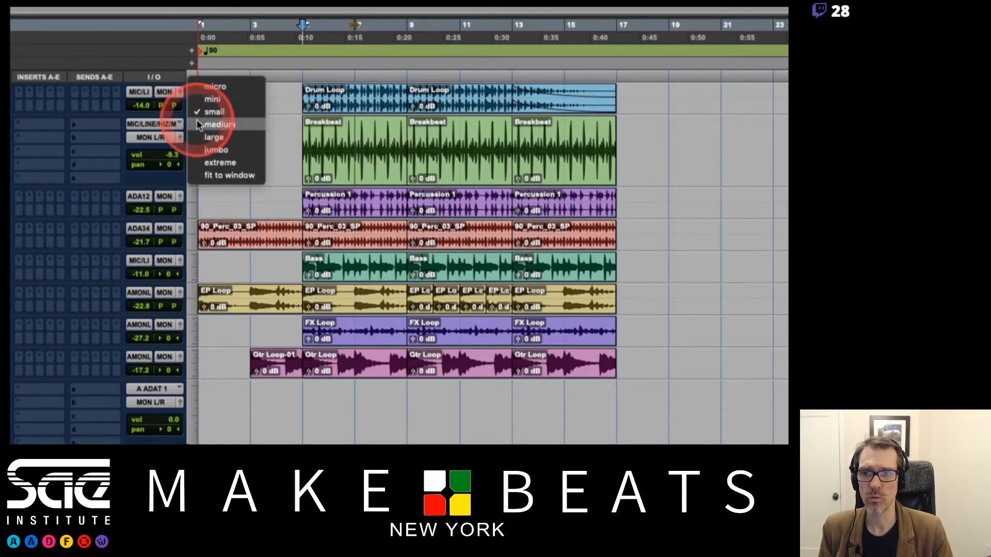
pyautogui.click(197, 122)
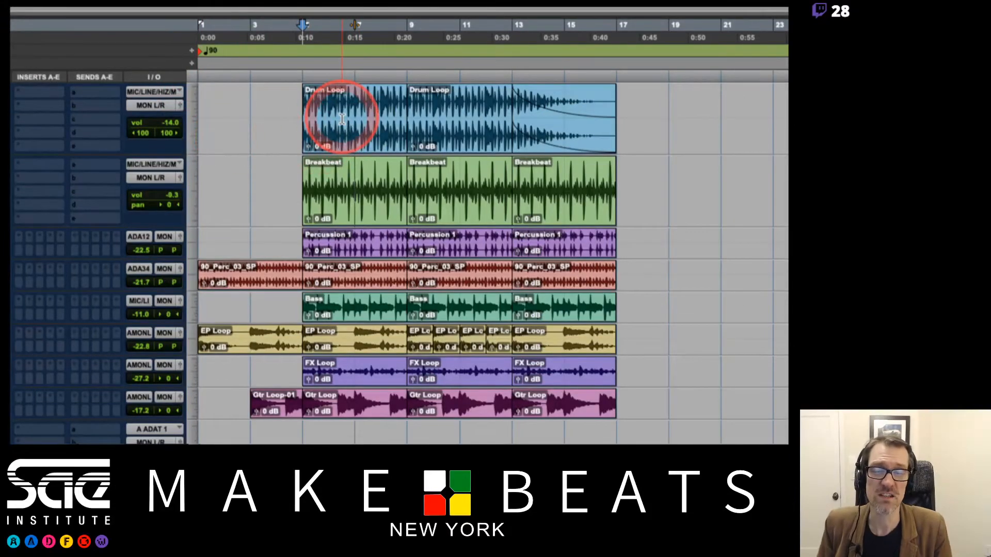
pyautogui.click(229, 159)
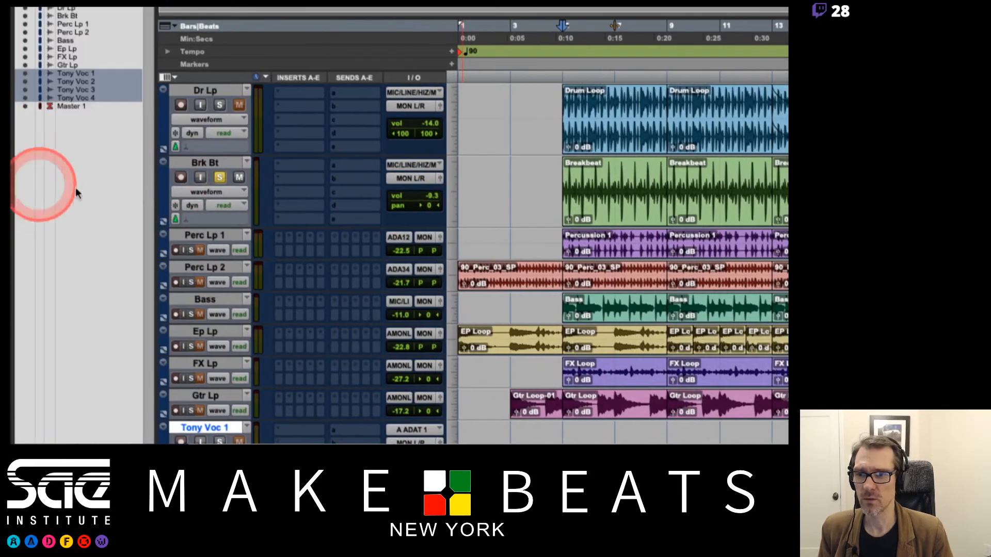
# Solo Dr Lp in place of Brk Bt, play it to view its stereo meter, and clear the Dr Lp solo.
pyautogui.click(219, 178)
pyautogui.click(219, 105)
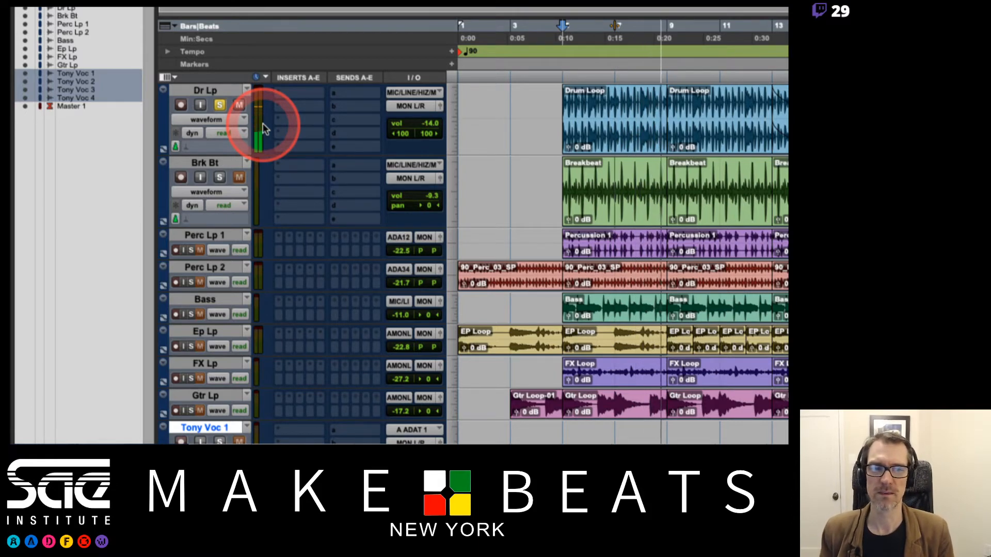
pyautogui.press('space')
pyautogui.click(219, 105)
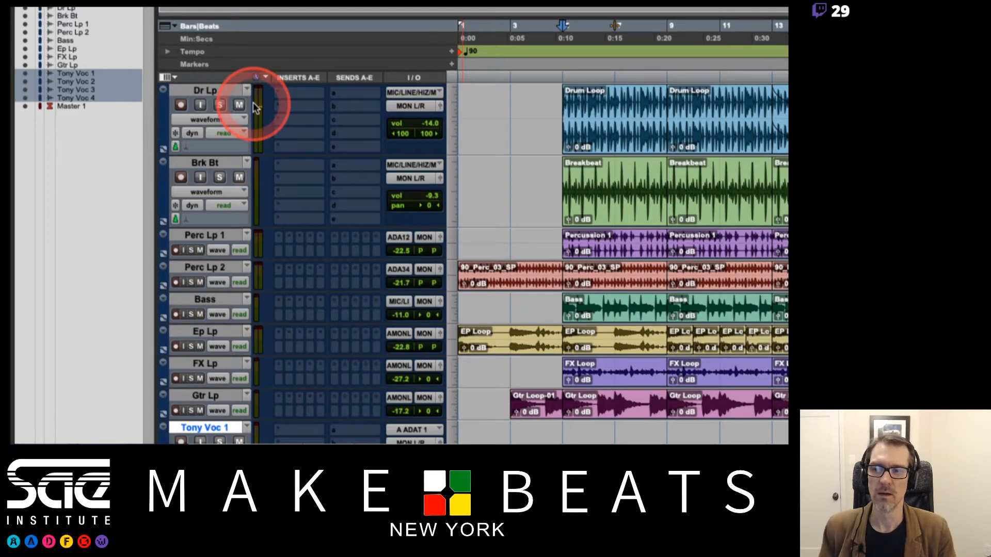
pyautogui.click(219, 176)
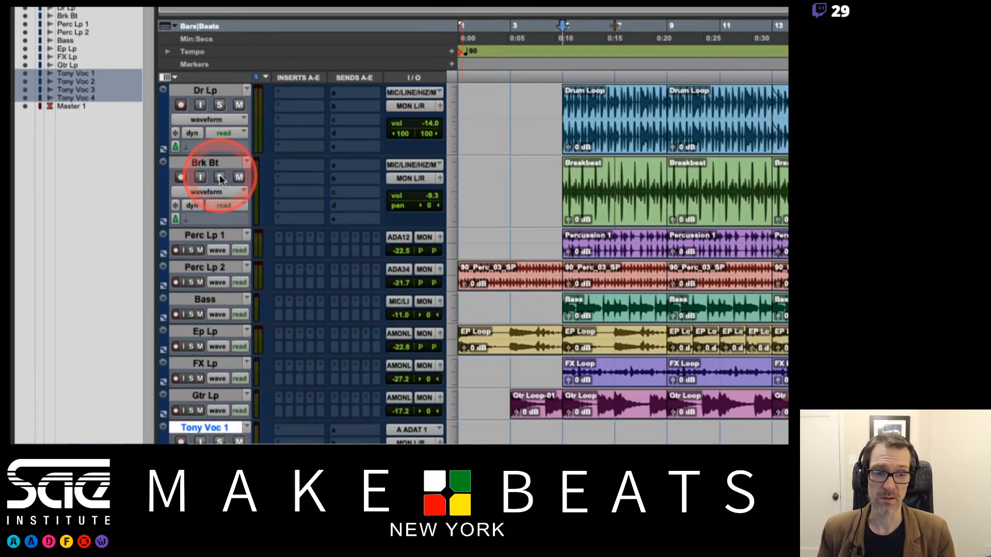
# Solo the Brk Bt track and set the Perc Lp 1 track height to medium.
pyautogui.click(239, 206)
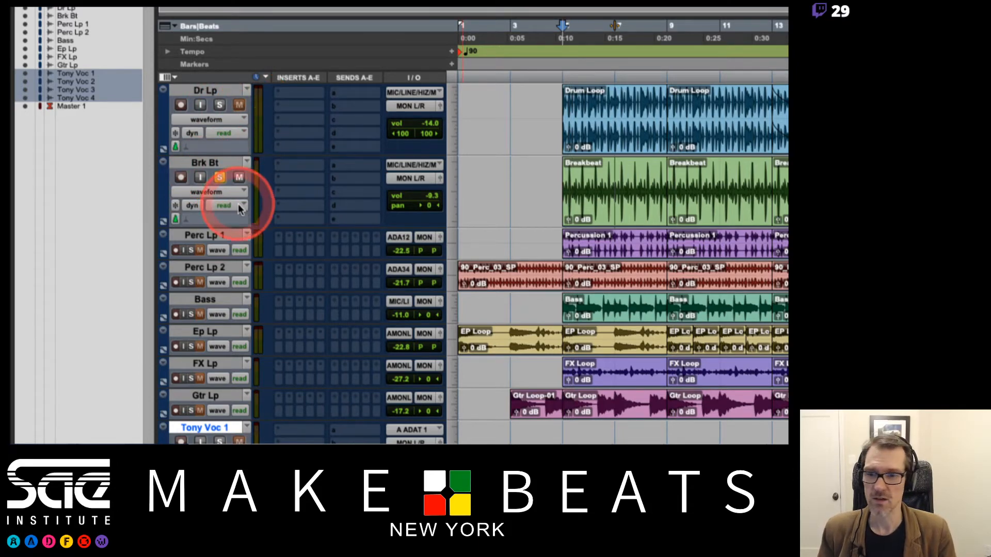
pyautogui.click(454, 244)
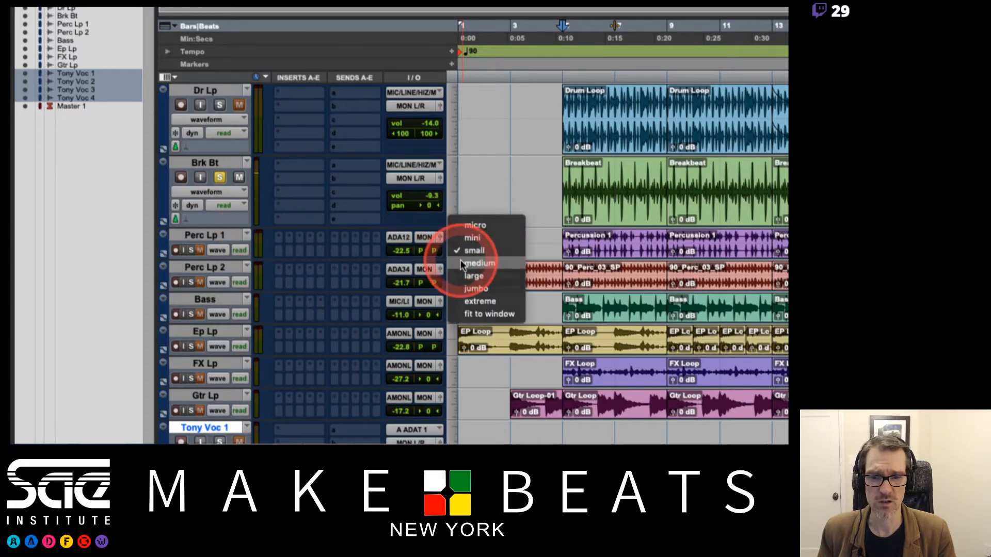
pyautogui.click(461, 263)
# Solo Perc Lp 1 alongside Brk Bt, play both from bar 5, and mute Brk Bt during playback to hear Perc Lp 1 alone.
pyautogui.click(219, 249)
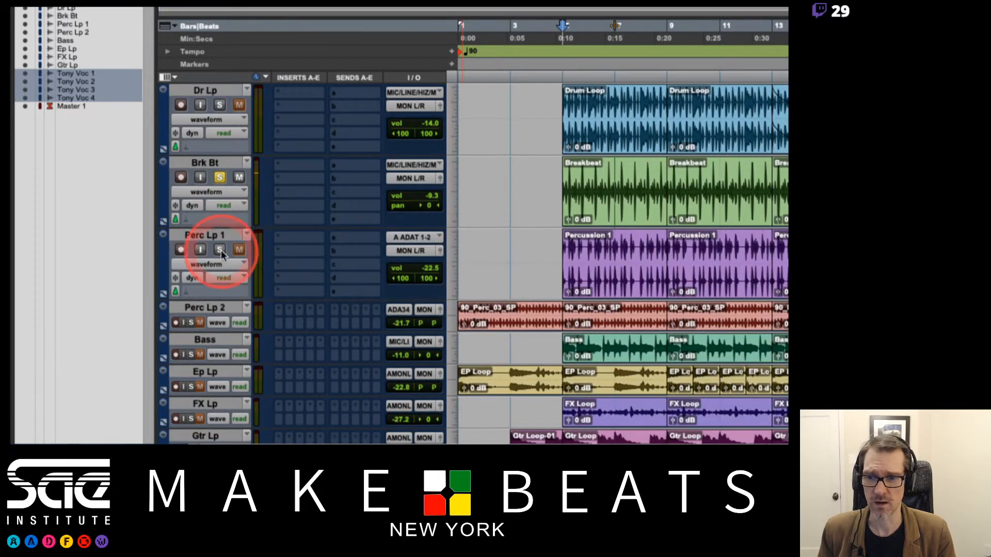
pyautogui.click(239, 177)
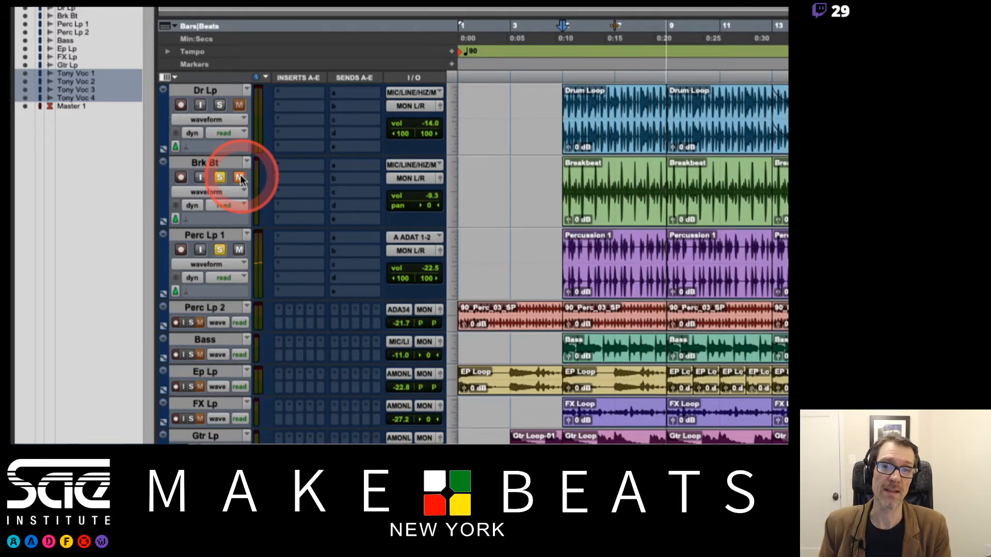
pyautogui.press('space')
# Clear the Perc Lp 1 solo, unmute Brk Bt, and play the mono Brk Bt track alone from bar 5.
pyautogui.click(221, 249)
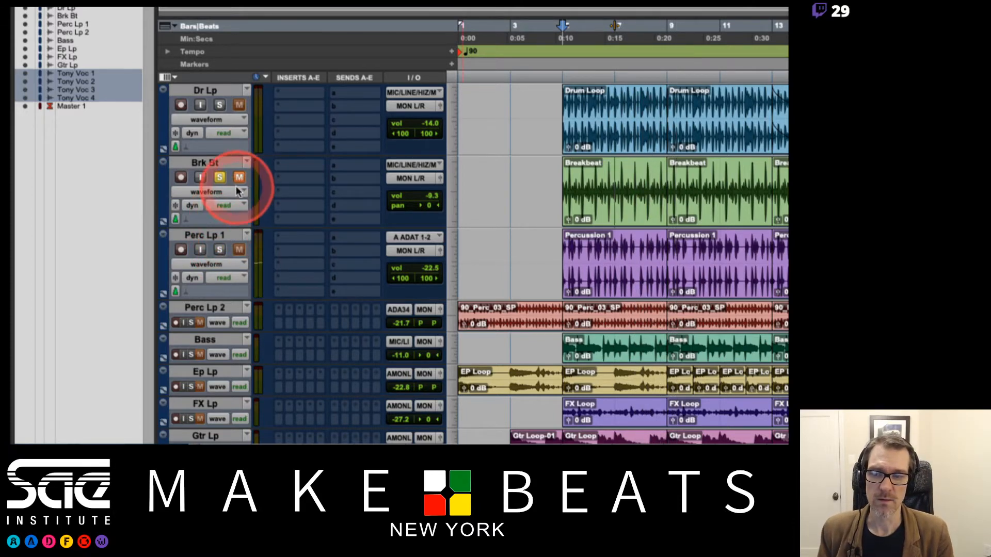
pyautogui.click(239, 178)
pyautogui.press('space')
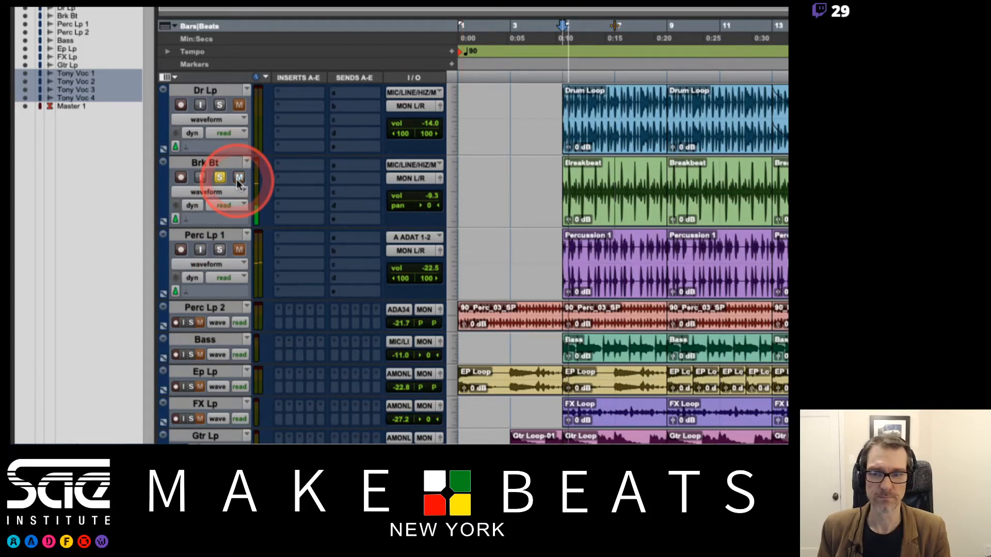
pyautogui.click(381, 228)
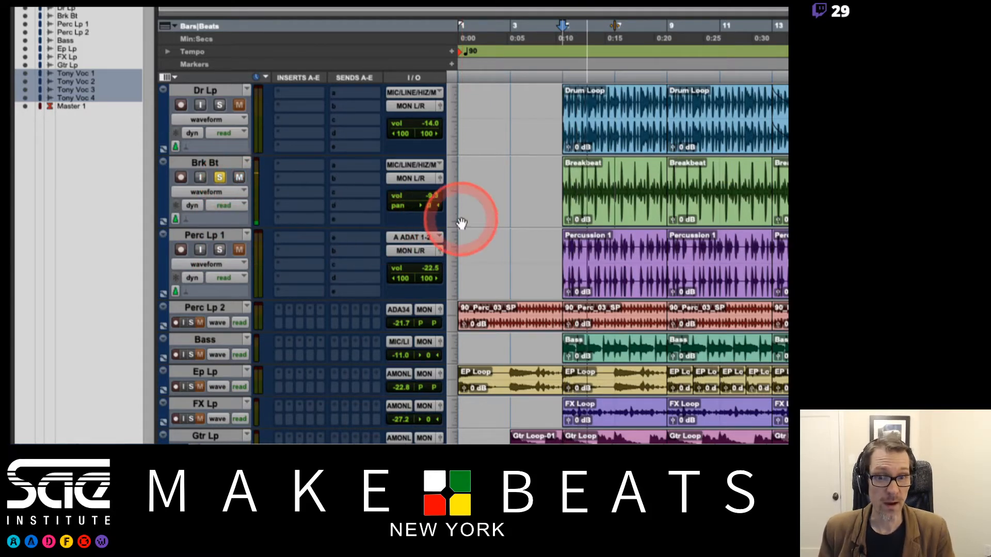
pyautogui.press('space')
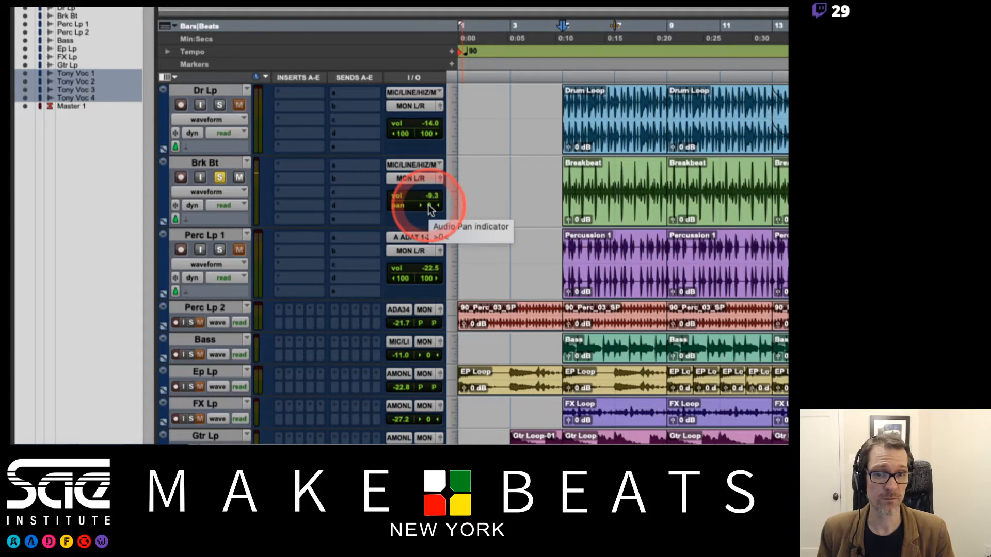
# Pan the Brk Bt track fully right to 100, play it to compare the sound, and return its pan to centre.
pyautogui.moveTo(428, 205); pyautogui.dragTo(490, 210)
pyautogui.press('space')
pyautogui.press('space')
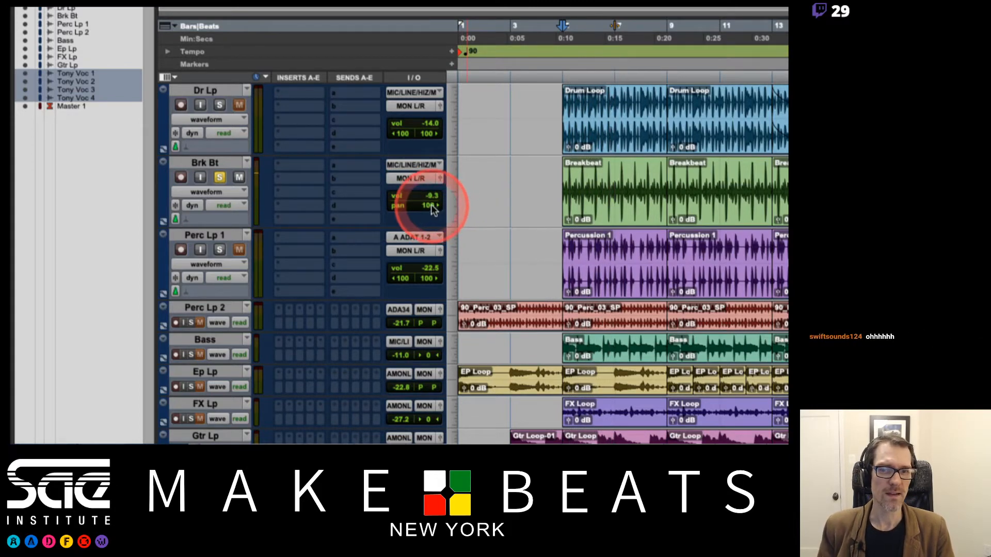
pyautogui.keyDown('alt'); pyautogui.click(430, 205); pyautogui.keyUp('alt')
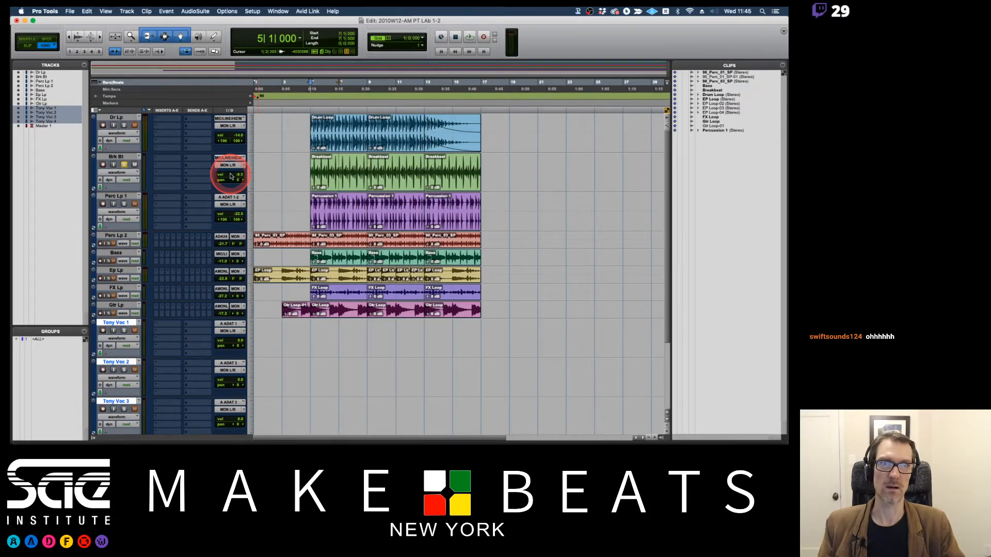
# Leave the Brk Bt track unsoloed and unmuted, and lower its volume to -21.8.
pyautogui.click(134, 164)
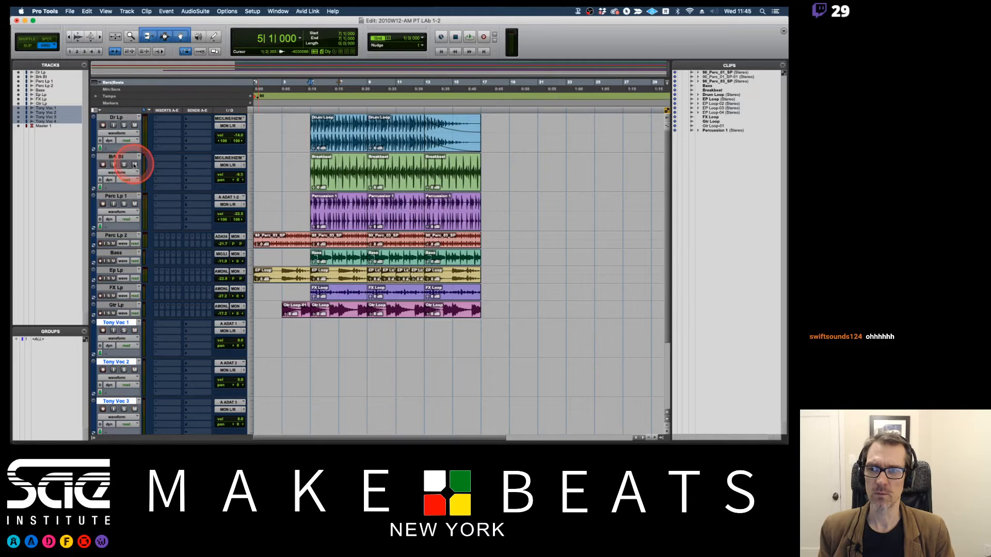
pyautogui.click(135, 125)
pyautogui.click(135, 165)
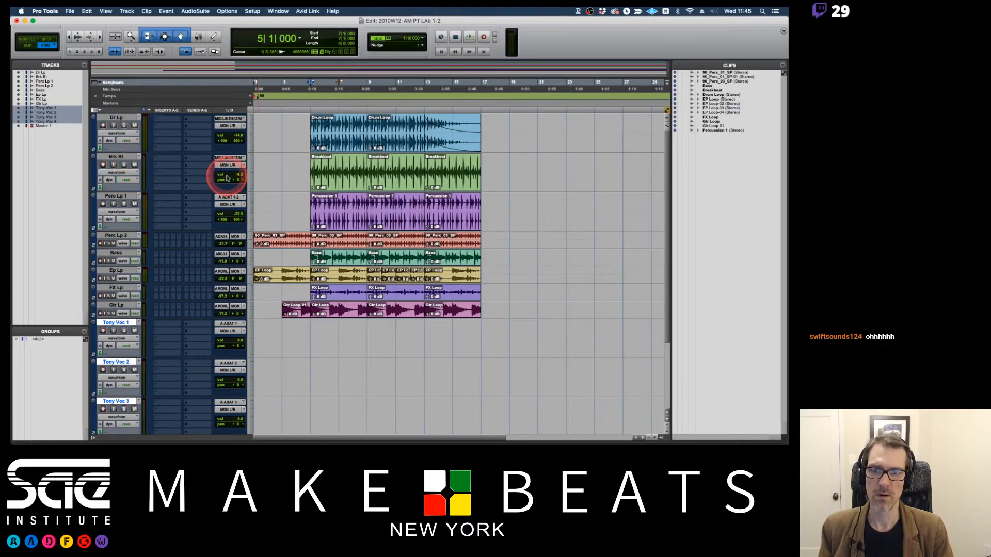
pyautogui.moveTo(239, 175); pyautogui.dragTo(240, 184)
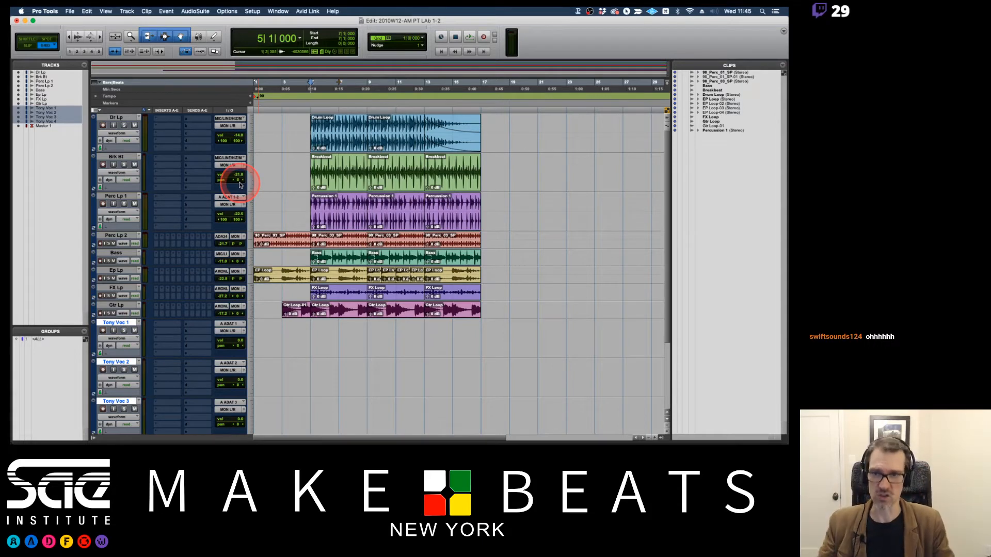
# Set the track heights of Brk Bt, Dr Lp and Perc Lp 1 to small.
pyautogui.click(251, 168)
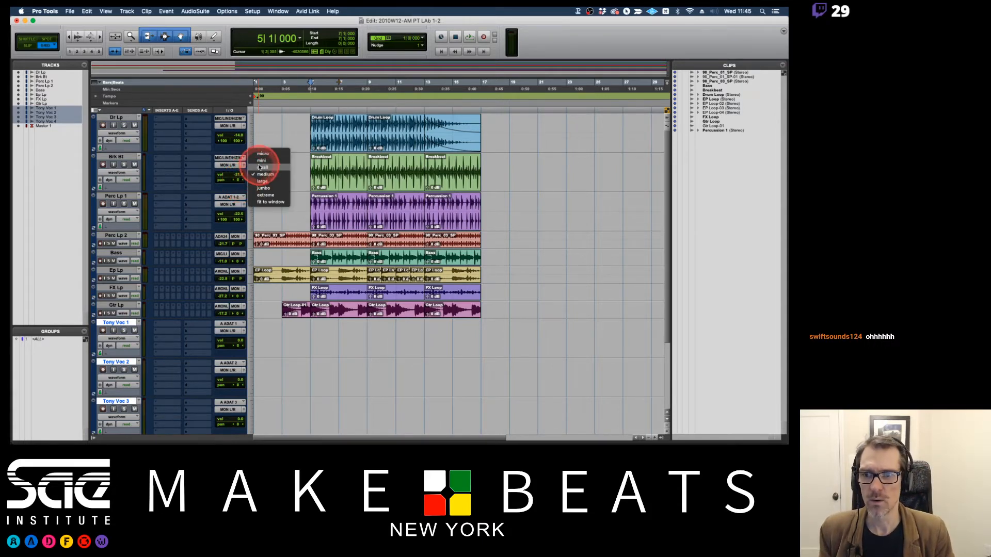
pyautogui.click(251, 151)
pyautogui.click(250, 137)
pyautogui.click(261, 132)
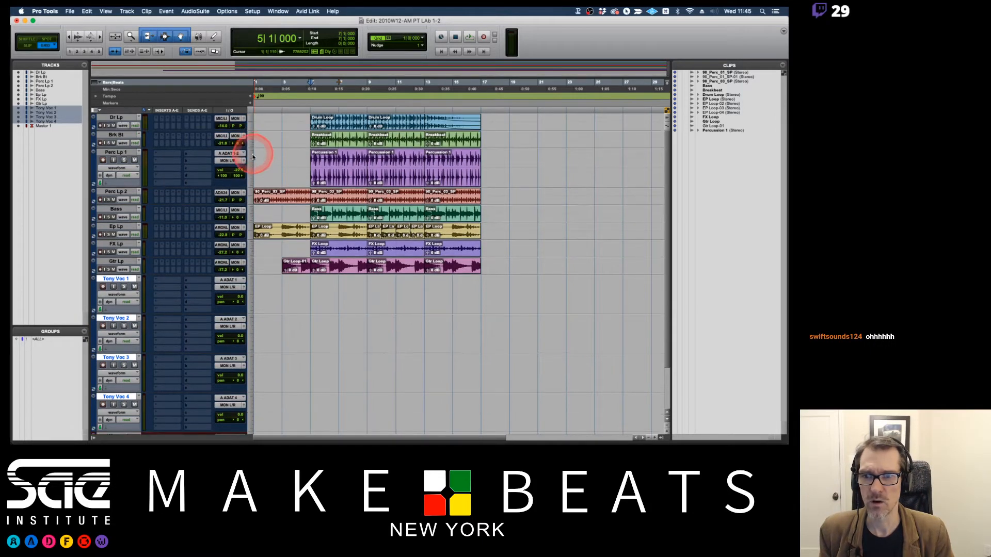
pyautogui.click(252, 162)
pyautogui.click(262, 156)
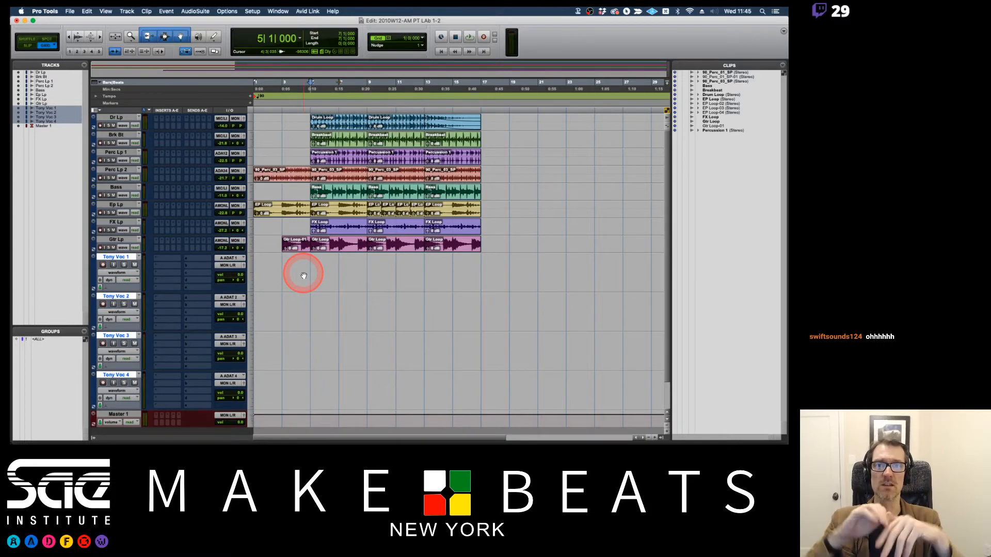
# Switch to Preview, view the Recording Setup page of the 04 PT Audio Recording PDF, and return to Pro Tools.
pyautogui.press('super+Tab')
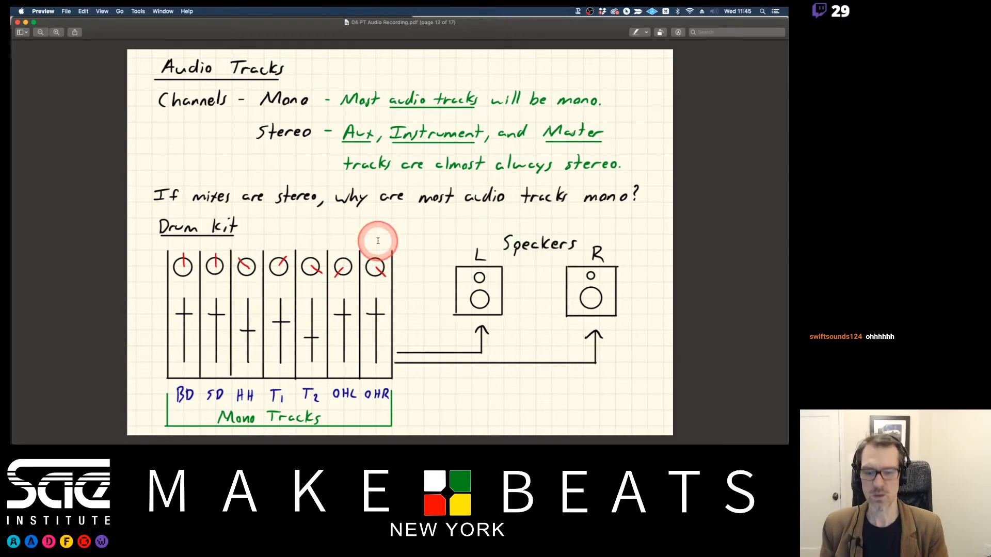
pyautogui.press('Down')
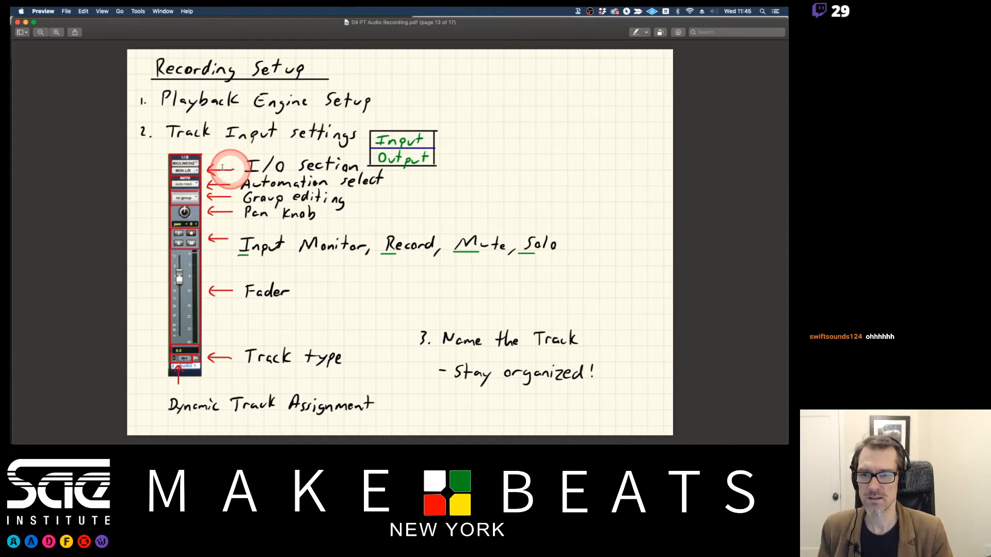
pyautogui.press('super+Tab')
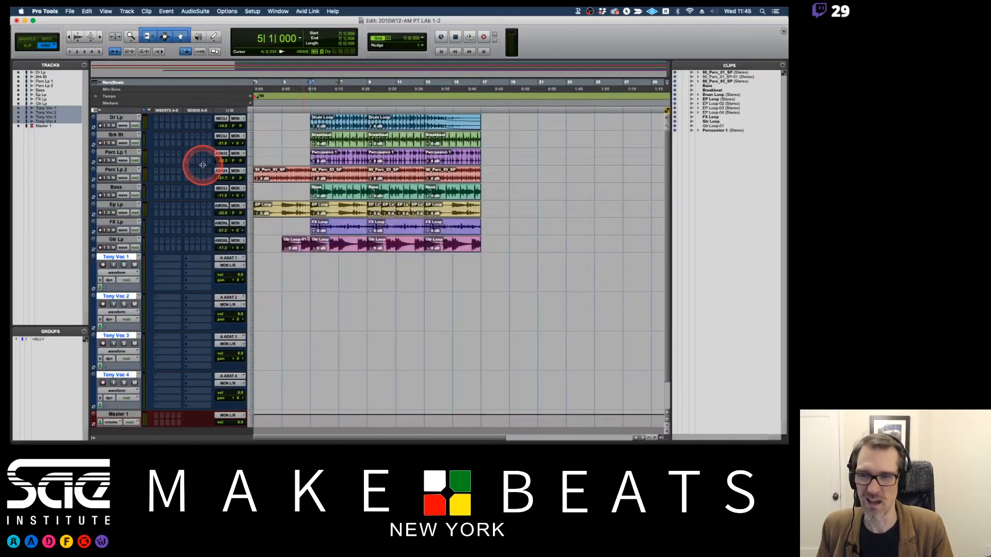
# Look at the input path choices of the Tony Voc 1 track and dismiss them without changing the input.
pyautogui.click(230, 258)
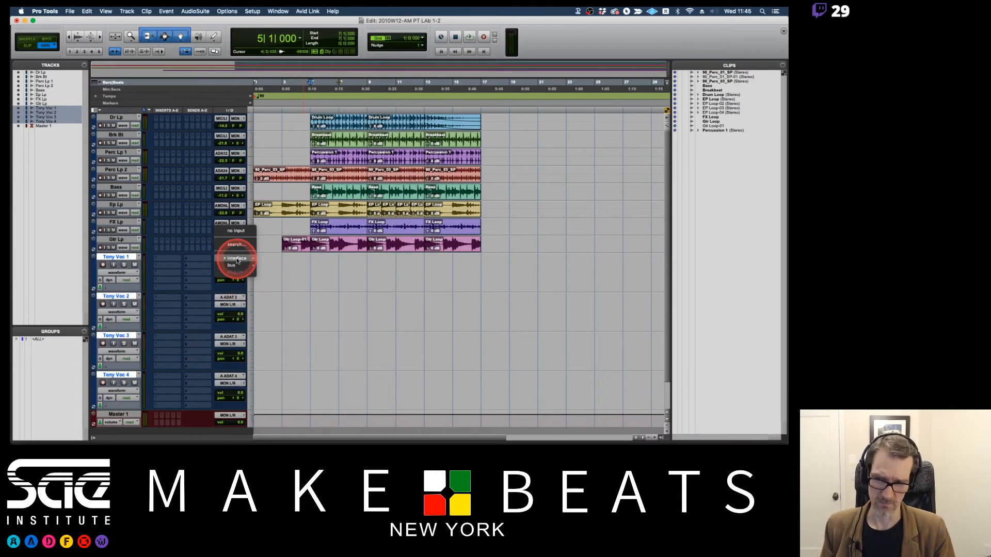
pyautogui.moveTo(237, 259)
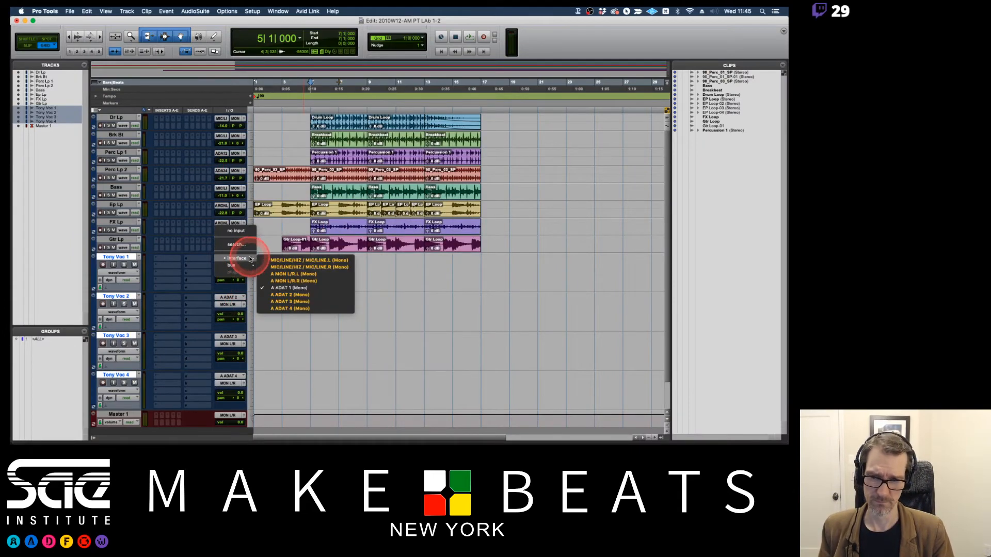
pyautogui.click(184, 265)
# Open the I/O Setup and examine its Input, Output and Bus path listings.
pyautogui.click(251, 11)
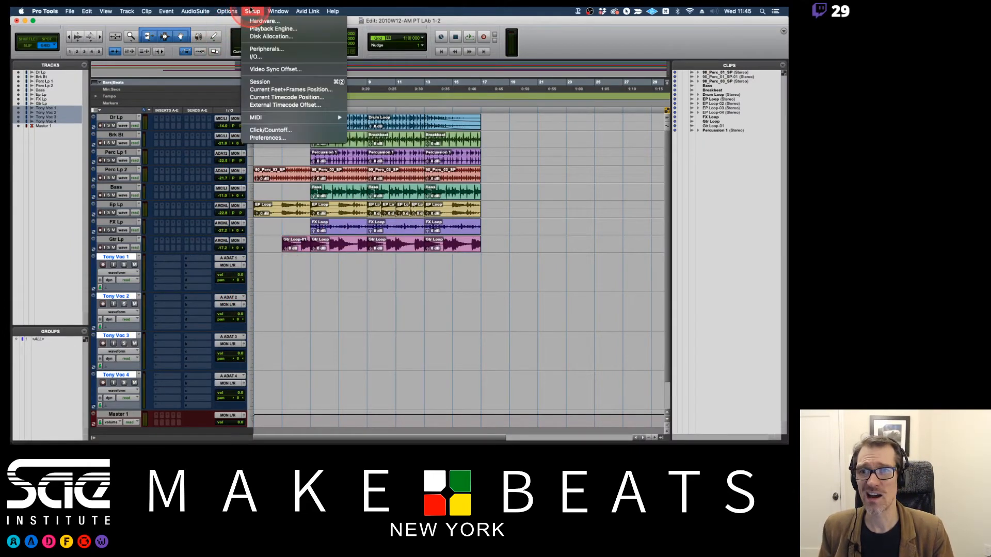
pyautogui.click(255, 58)
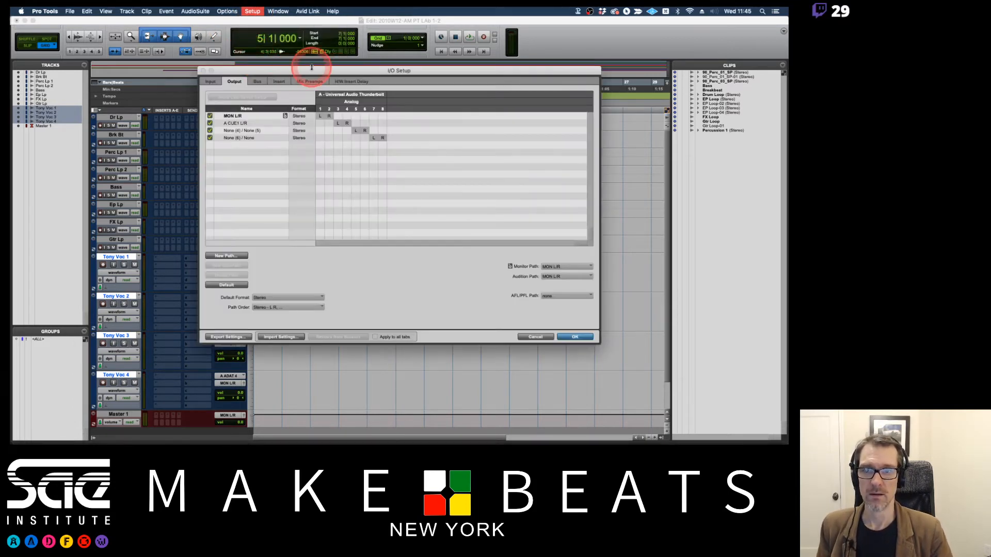
pyautogui.click(235, 82)
pyautogui.click(256, 82)
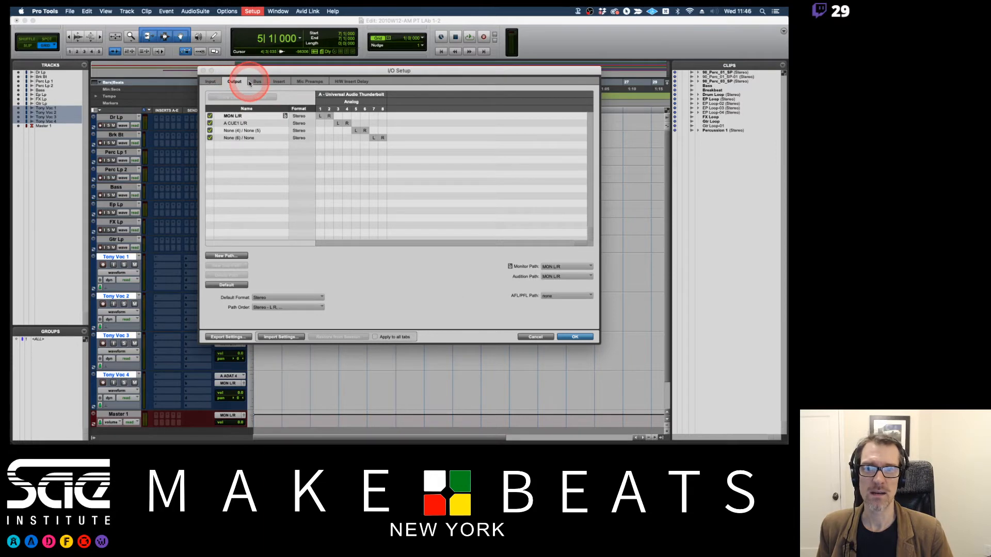
pyautogui.click(236, 81)
pyautogui.click(215, 81)
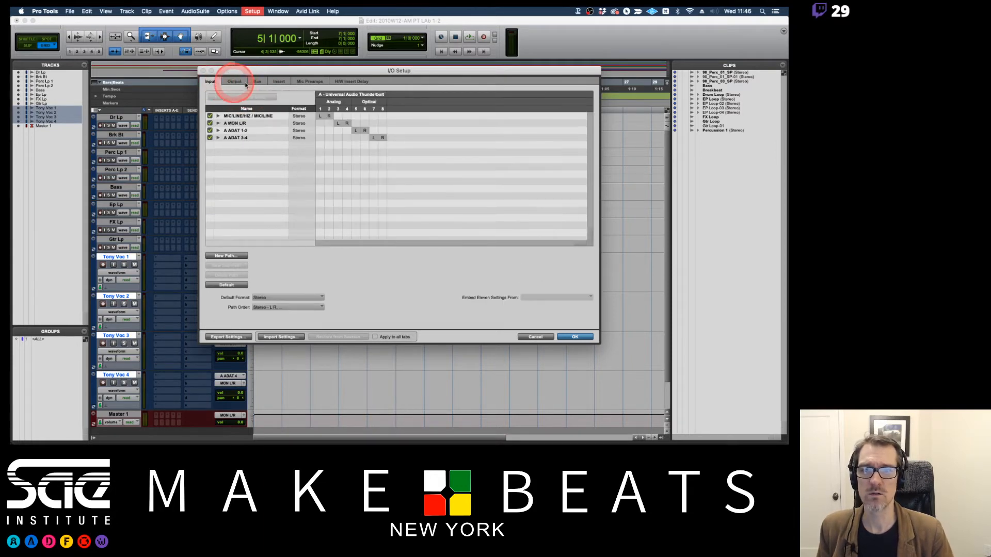
pyautogui.click(255, 81)
pyautogui.click(216, 83)
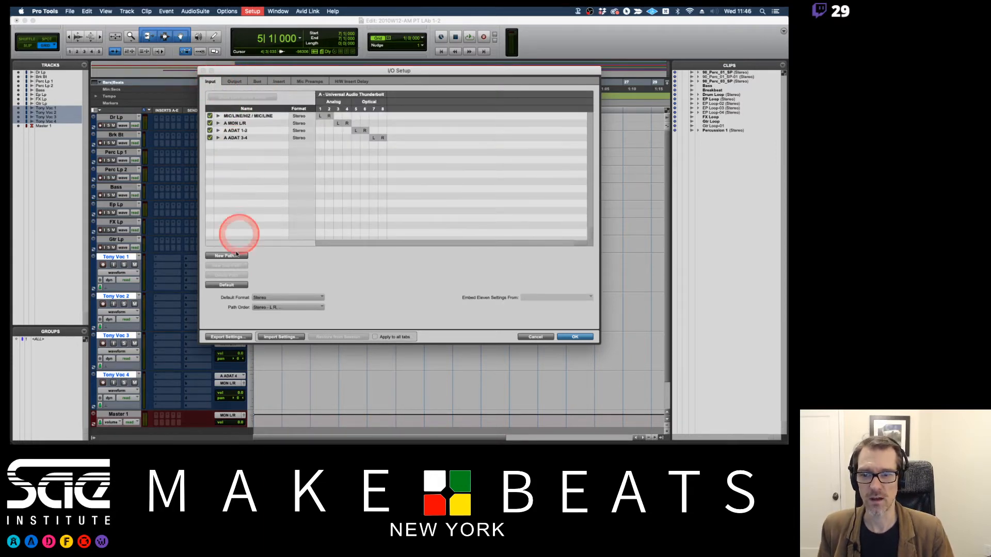
# Reset the output paths to their defaults in the I/O Setup and check the bus and output listings.
pyautogui.click(235, 82)
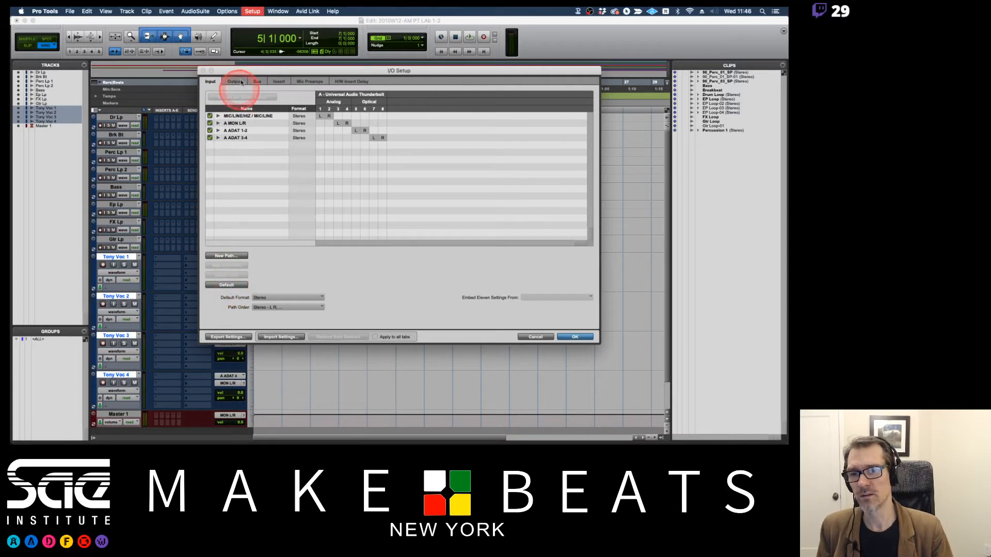
pyautogui.click(262, 263)
pyautogui.click(227, 285)
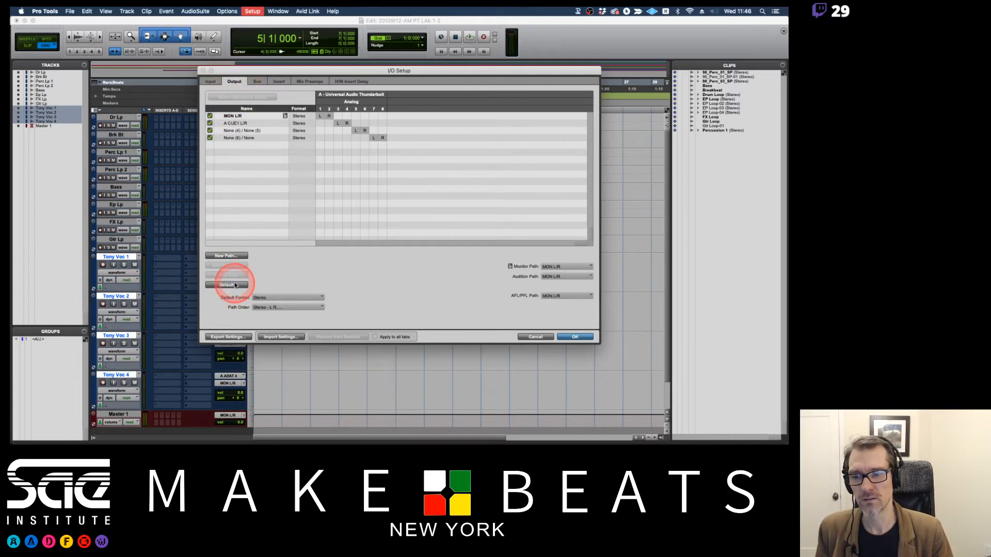
pyautogui.click(257, 82)
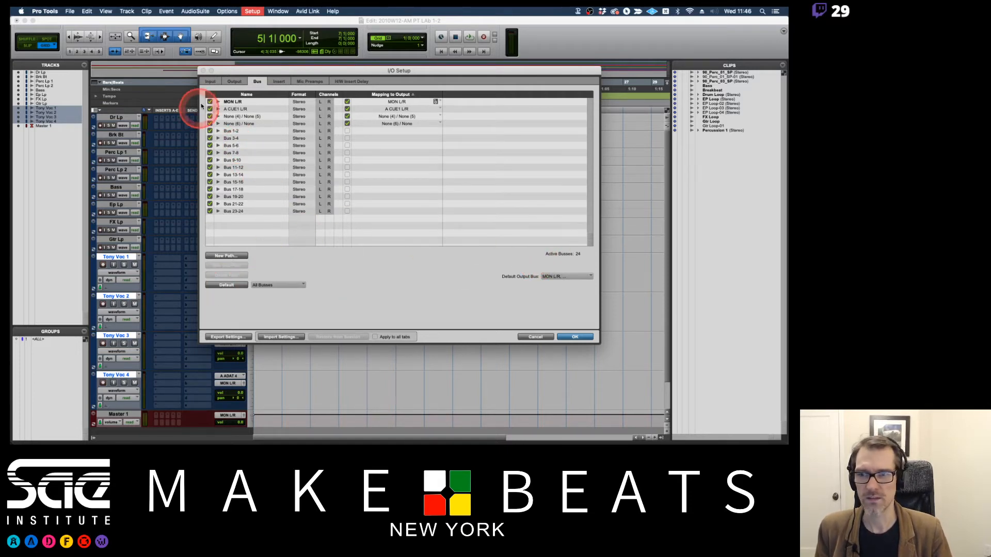
pyautogui.click(236, 83)
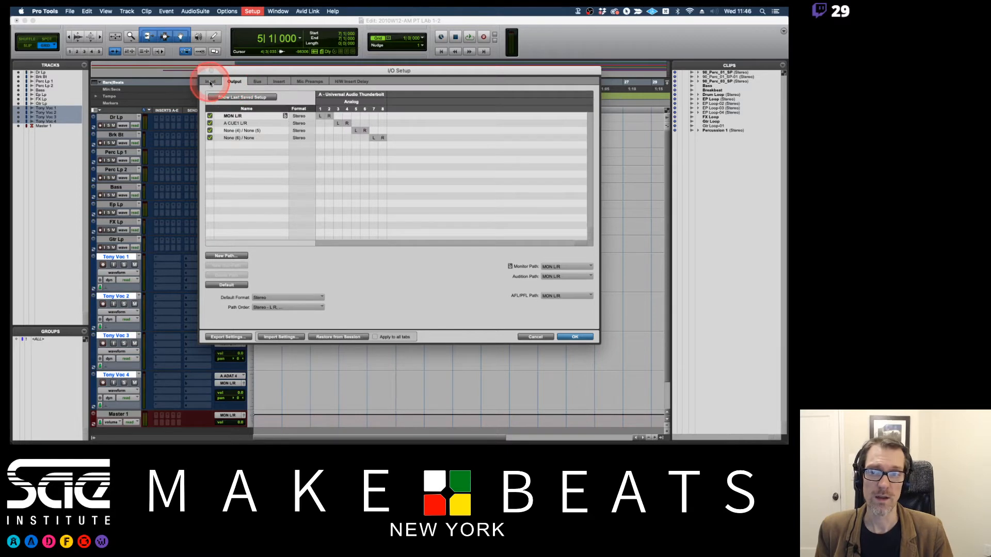
# Expand the MIC/LINE/HIZ / MIC/LINE input path to view its mono sub-paths, collapse it, and cancel the I/O Setup.
pyautogui.click(211, 82)
pyautogui.click(239, 122)
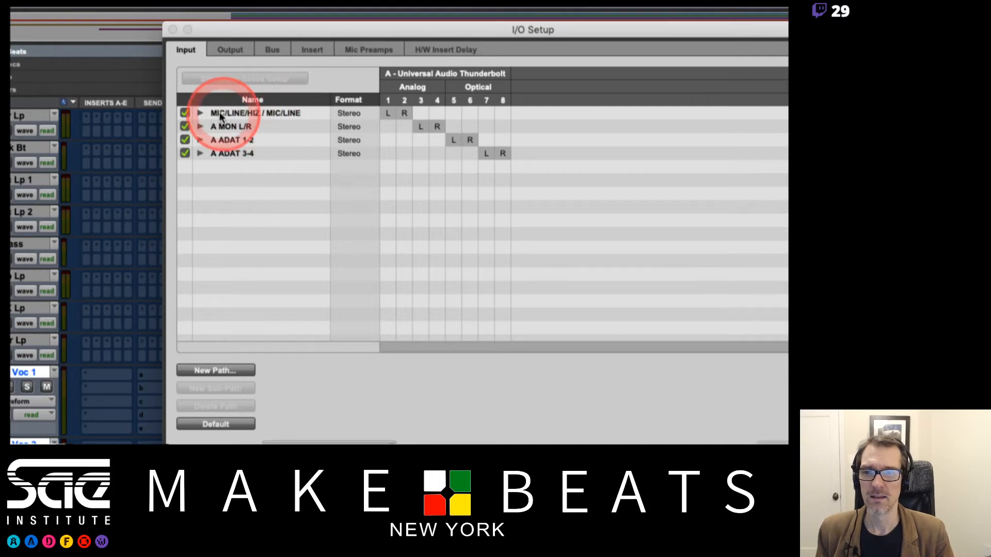
pyautogui.click(200, 113)
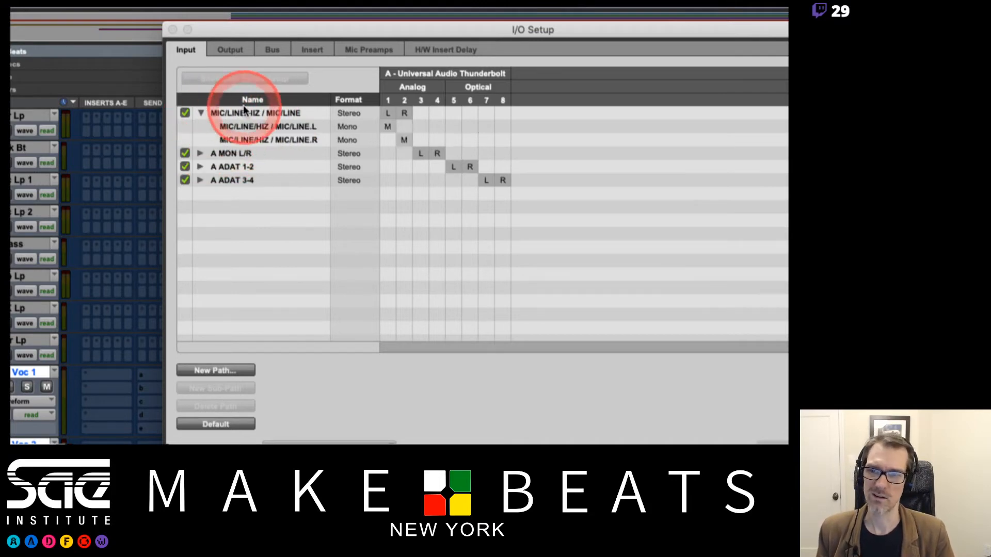
pyautogui.click(200, 112)
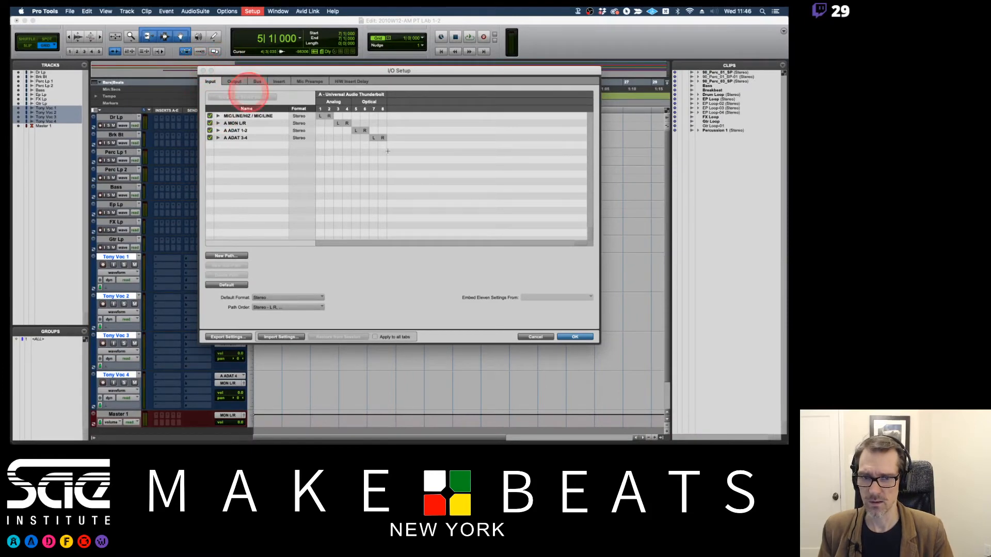
pyautogui.click(540, 337)
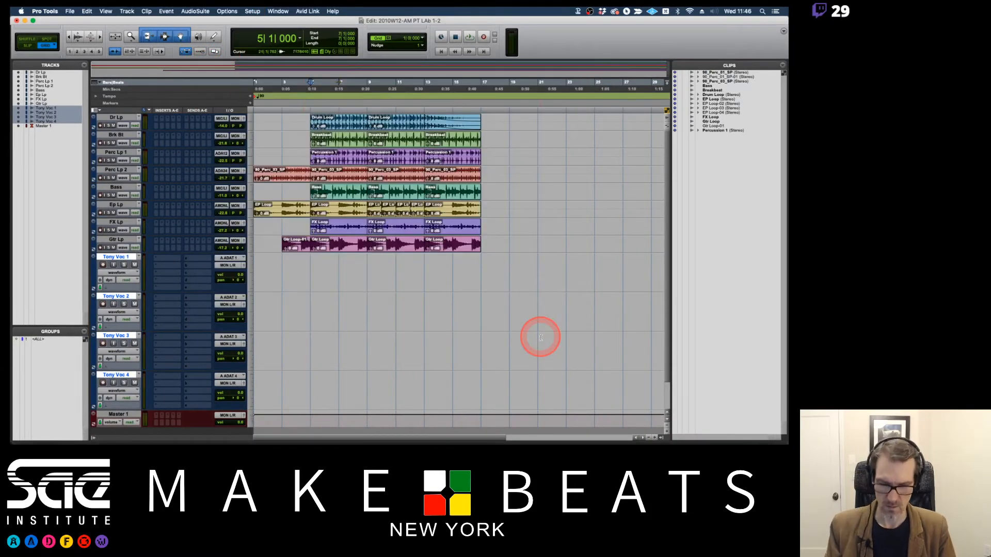
# Switch to the Mix window to view the tracks' channel strips.
pyautogui.press('super+equal')
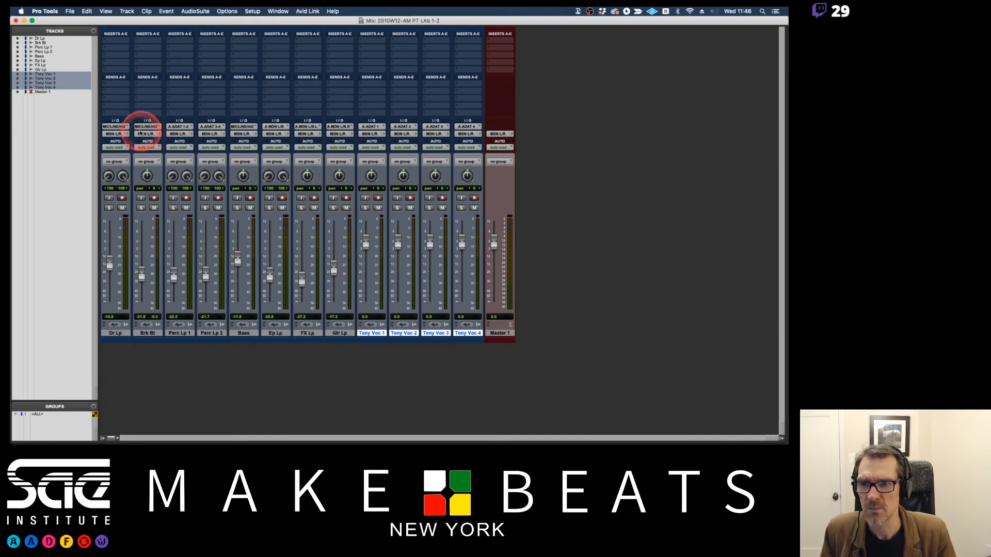
# Set the audio input of all stereo and all mono tracks to no input.
pyautogui.click(125, 127)
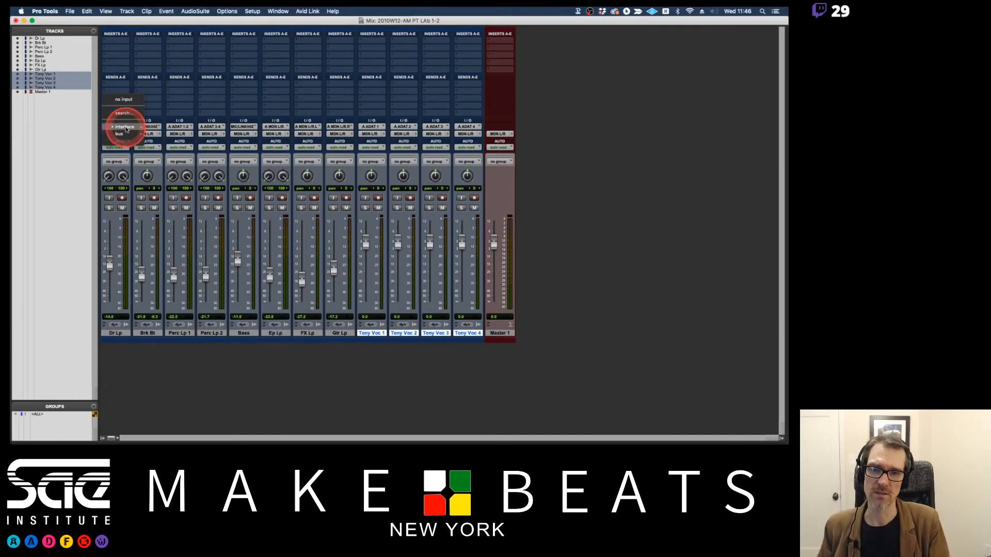
pyautogui.click(124, 101)
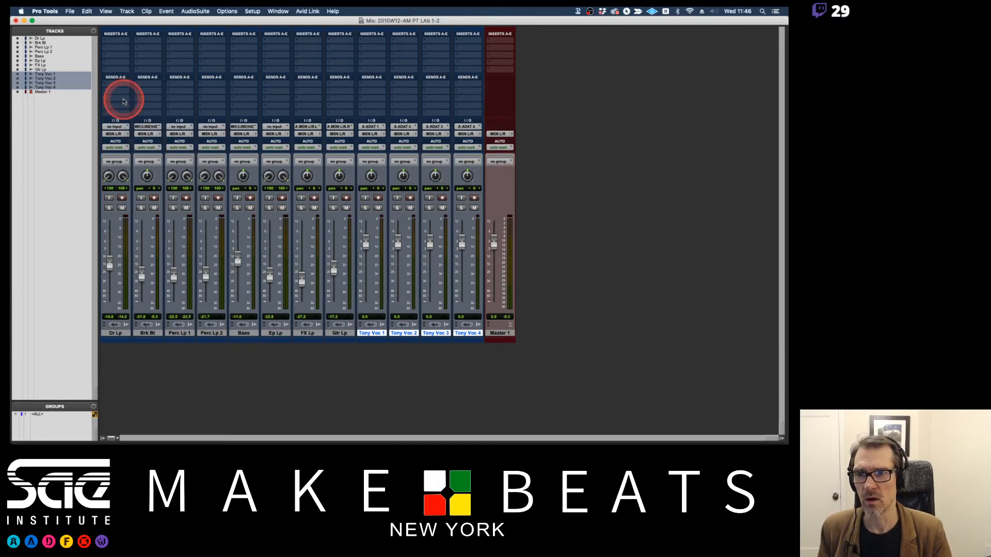
pyautogui.click(153, 128)
pyautogui.keyDown('alt'); pyautogui.click(157, 100); pyautogui.keyUp('alt')
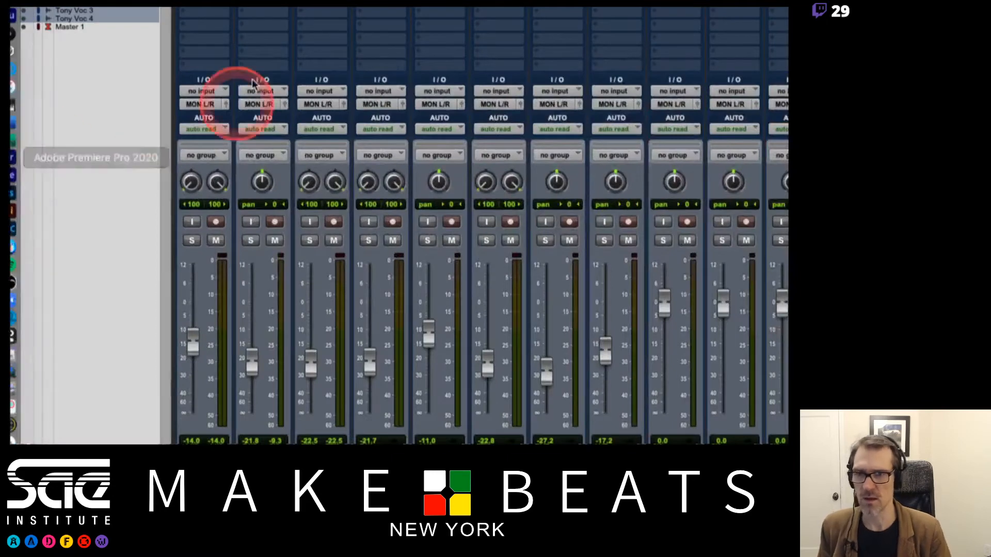
# Assign the MIC/LINE/HIZ / MIC/LINE interface input to all stereo tracks and MIC/LINE/HIZ / MIC/LINE.L to all mono tracks.
pyautogui.click(215, 92)
pyautogui.moveTo(217, 91)
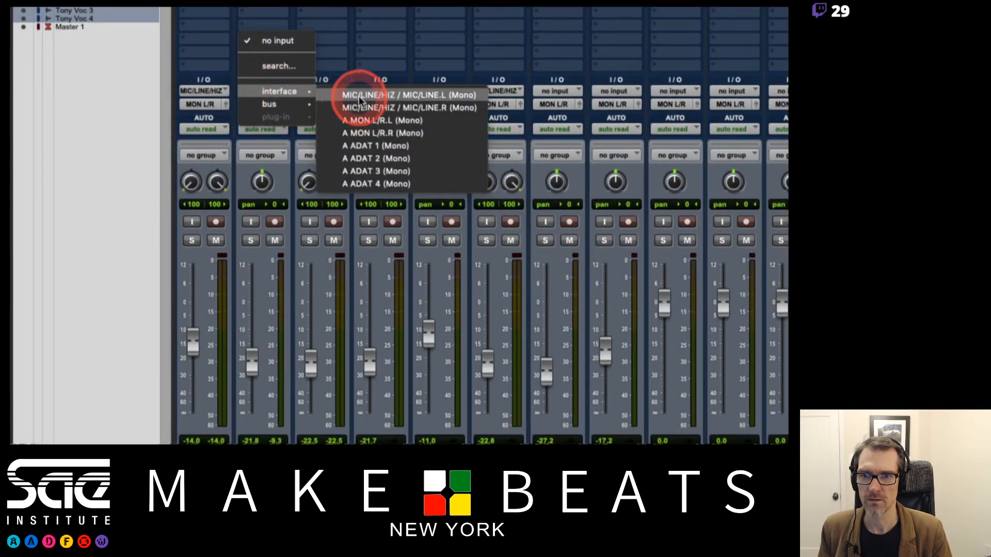
pyautogui.keyDown('alt'); pyautogui.click(357, 96); pyautogui.keyUp('alt')
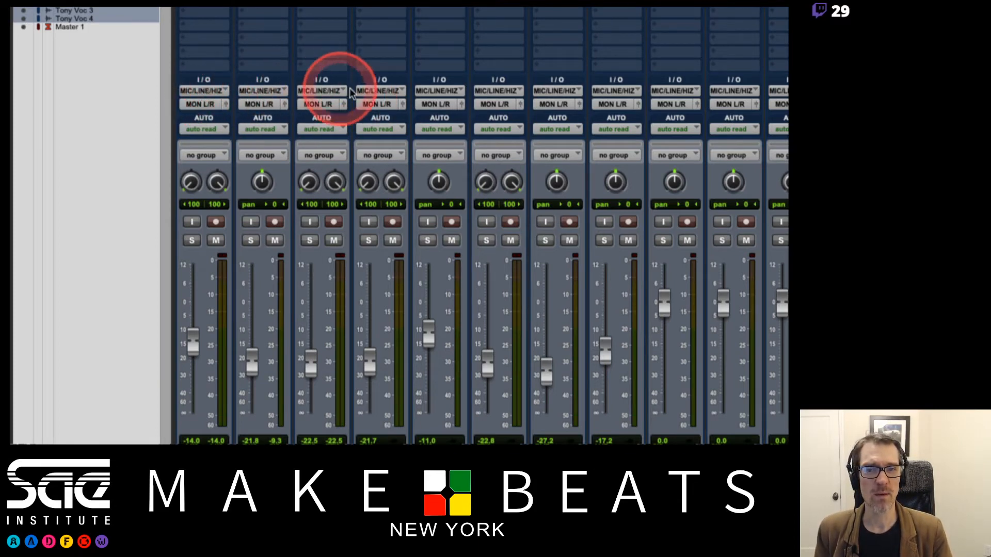
# Clear the MIC/LINE/HIZ assignments by returning every stereo and mono track to no input.
pyautogui.click(212, 92)
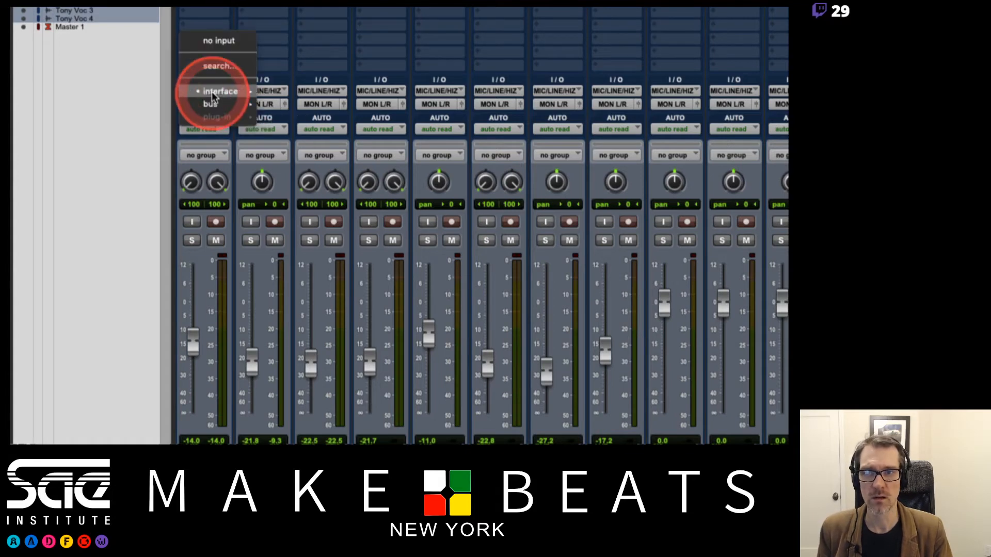
pyautogui.keyDown('alt'); pyautogui.click(220, 41); pyautogui.keyUp('alt')
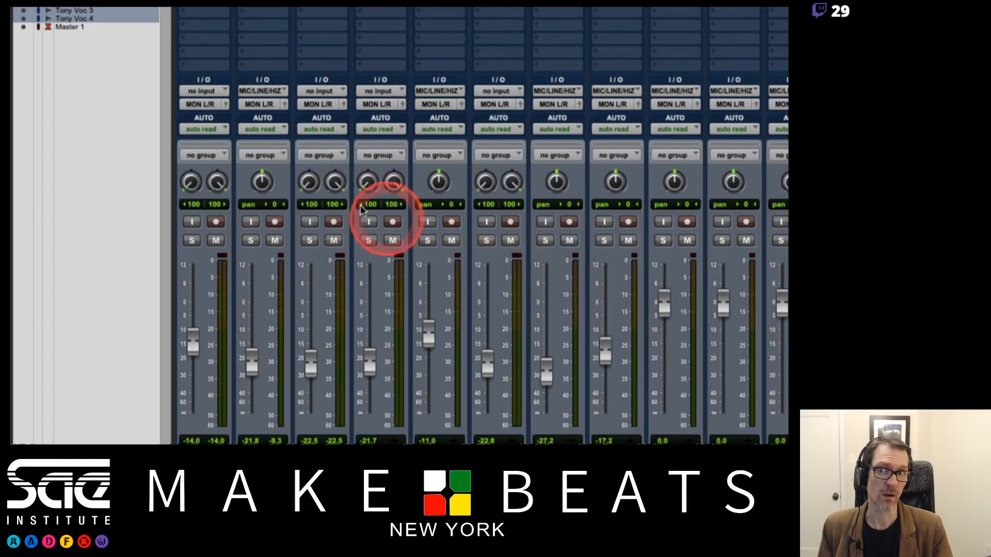
pyautogui.click(278, 92)
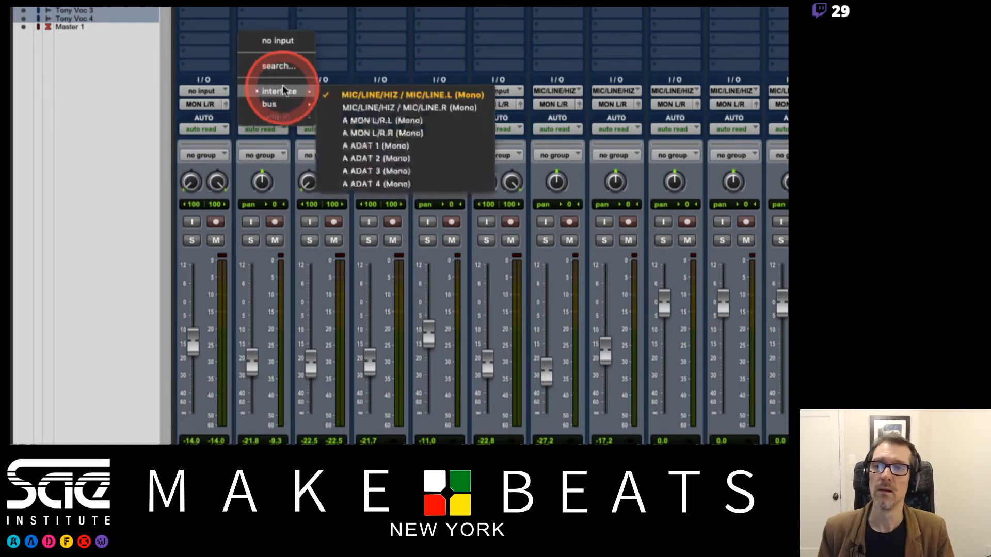
pyautogui.keyDown('alt'); pyautogui.click(283, 43); pyautogui.keyUp('alt')
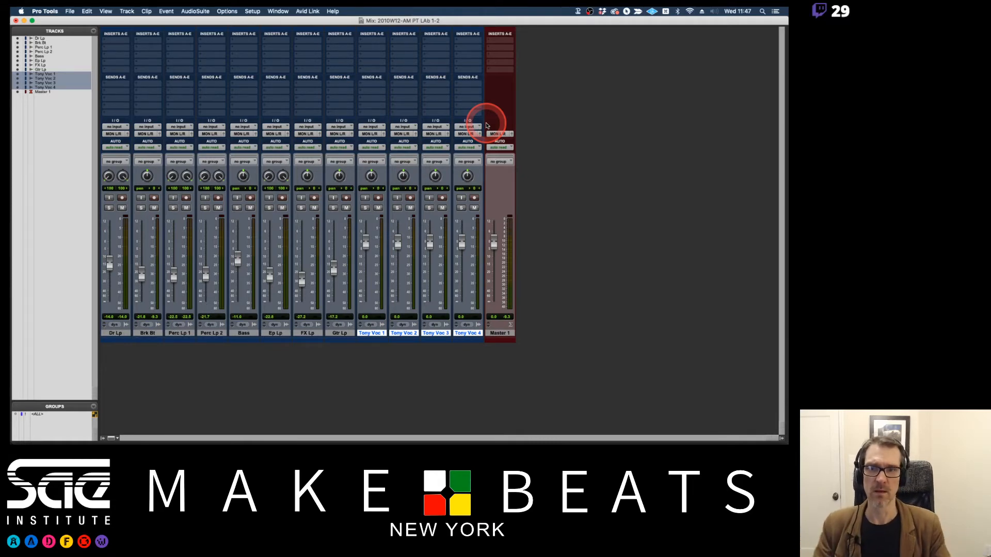
# Open the I/O Setup and rename the MIC/LINE/HIZ / MIC/LINE input path as INput 1.
pyautogui.click(252, 11)
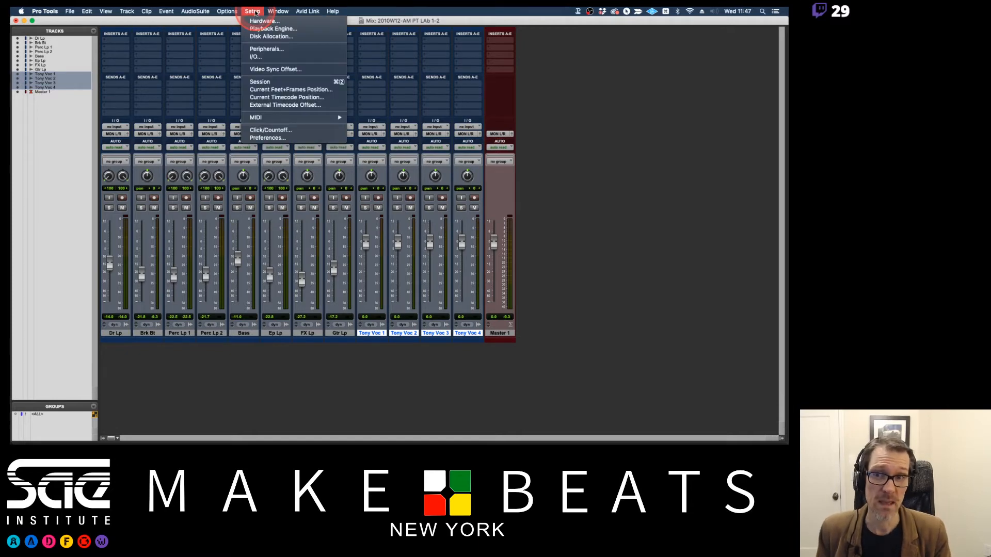
pyautogui.click(263, 57)
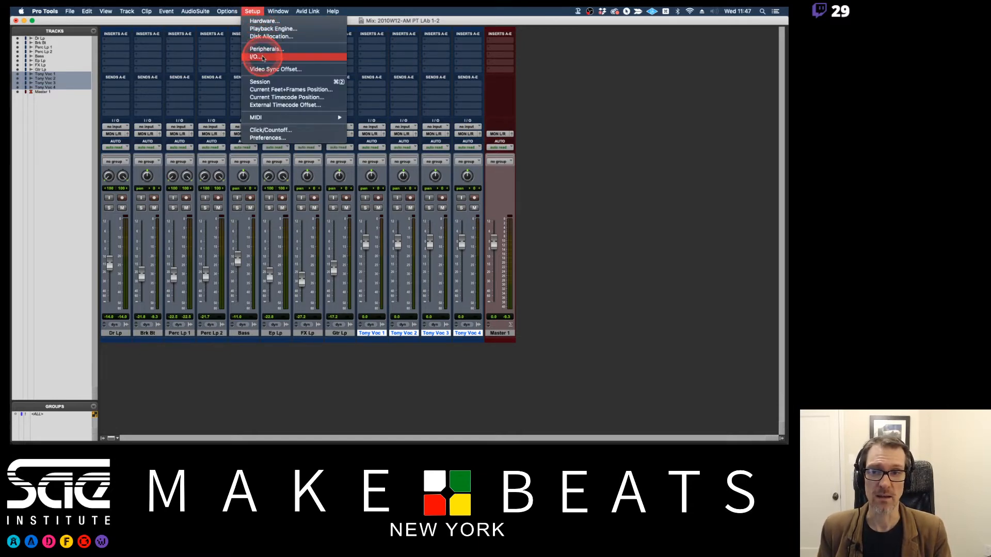
pyautogui.moveTo(275, 67); pyautogui.dragTo(274, 43)
pyautogui.click(229, 84)
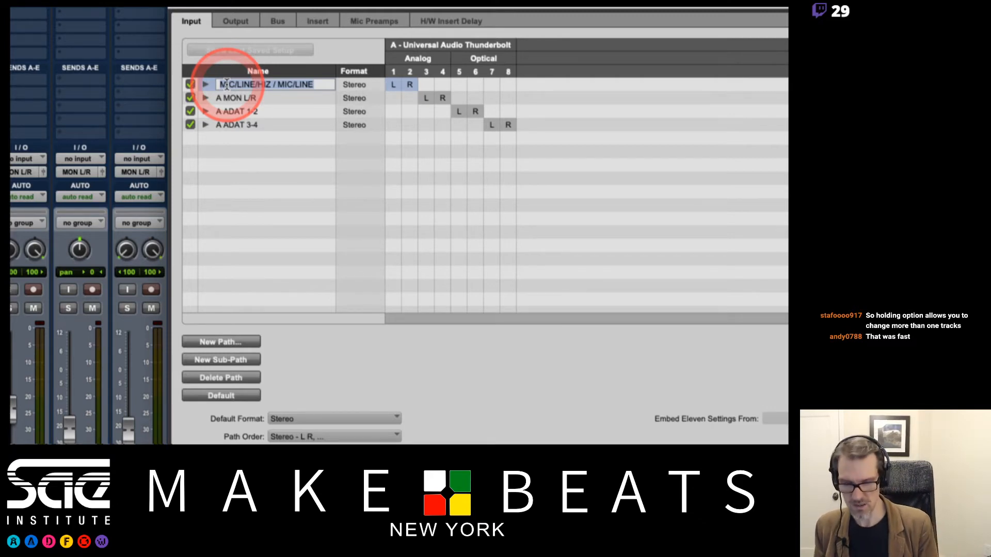
pyautogui.write('INput 1')
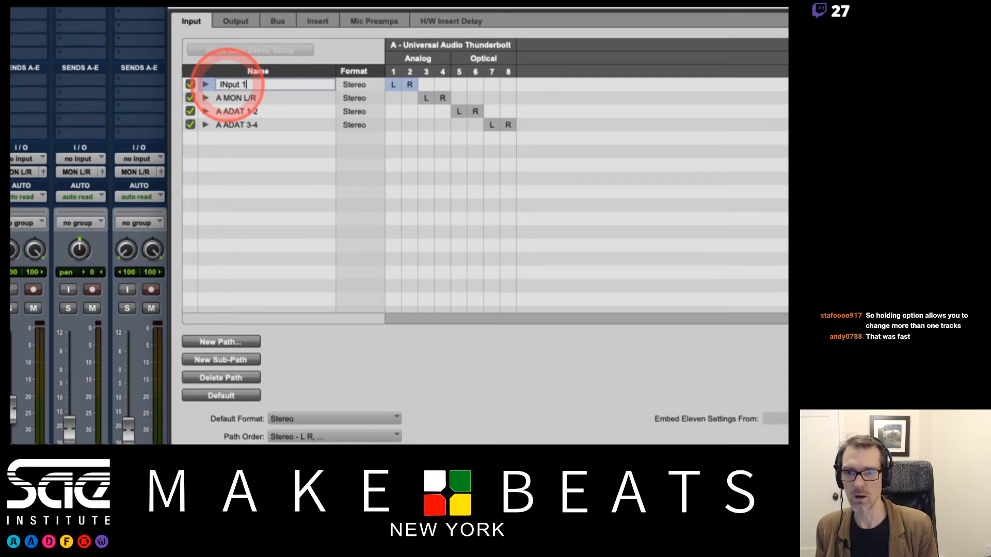
pyautogui.press('Return')
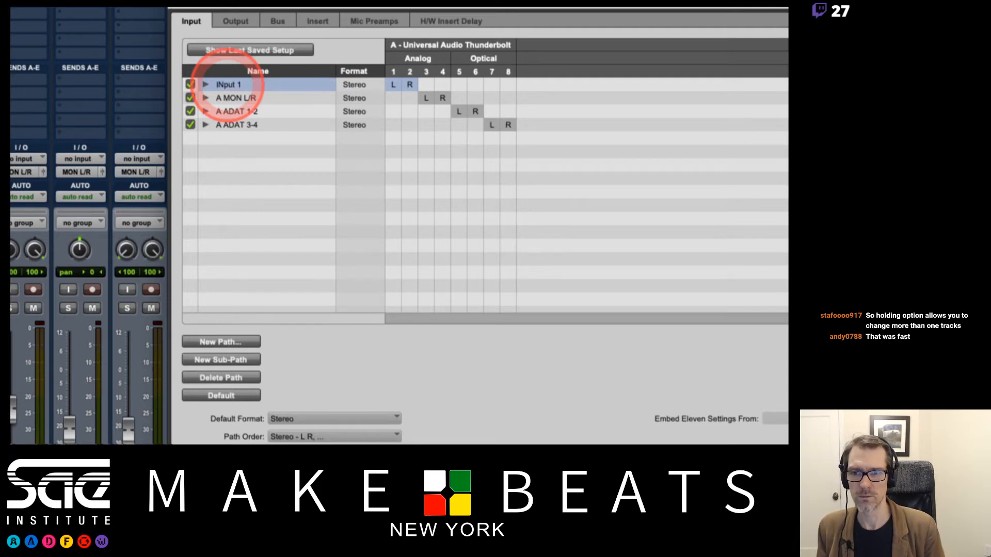
# Correct the first stereo input path's name to Input 1-2 and expand it to show its mono sub-paths.
pyautogui.doubleClick(229, 84)
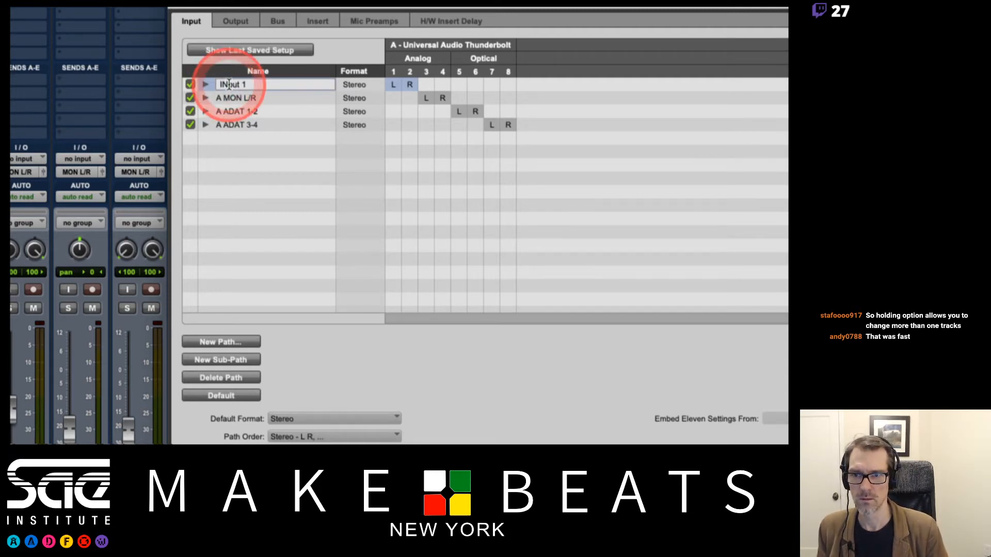
pyautogui.press('BackSpace')
pyautogui.write('n')
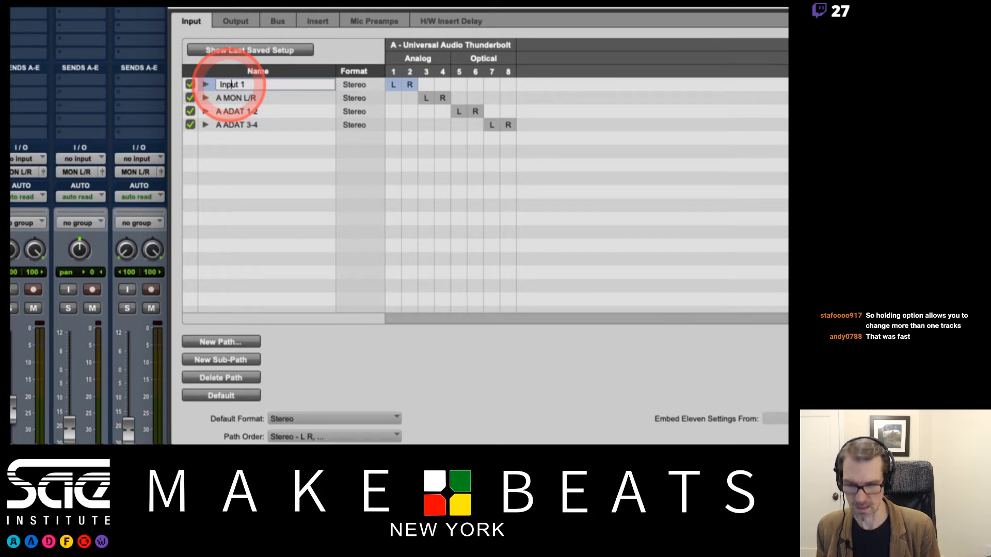
pyautogui.press('Right')
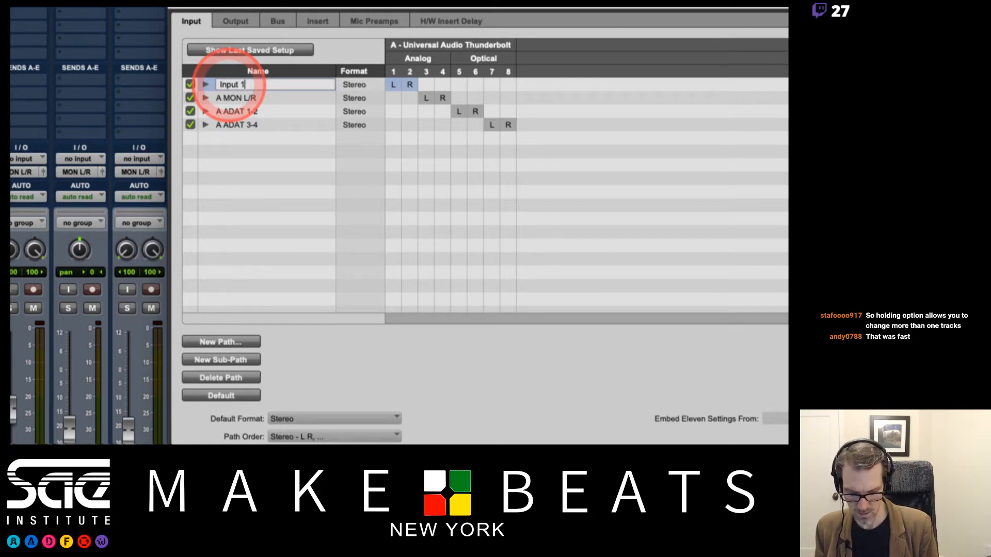
pyautogui.write('-2')
pyautogui.press('Return')
pyautogui.click(206, 85)
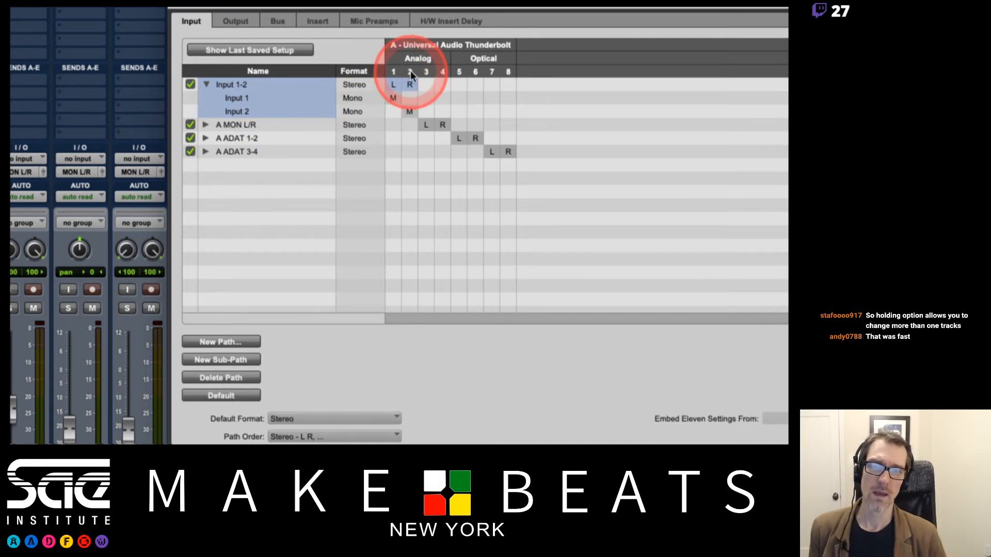
# Check the Output and Bus path listings, return to the Input listing and accept the I/O Setup.
pyautogui.click(255, 20)
pyautogui.click(276, 21)
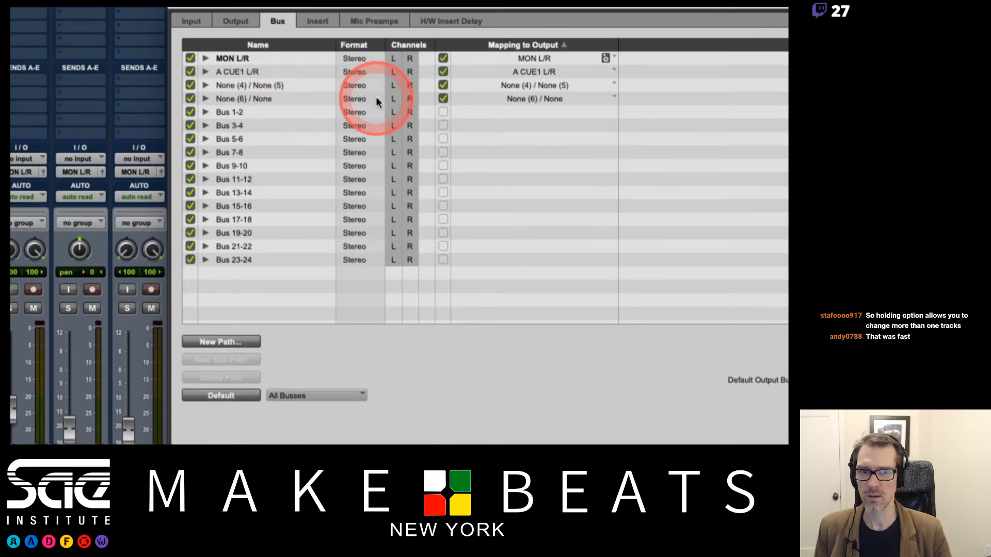
pyautogui.click(203, 23)
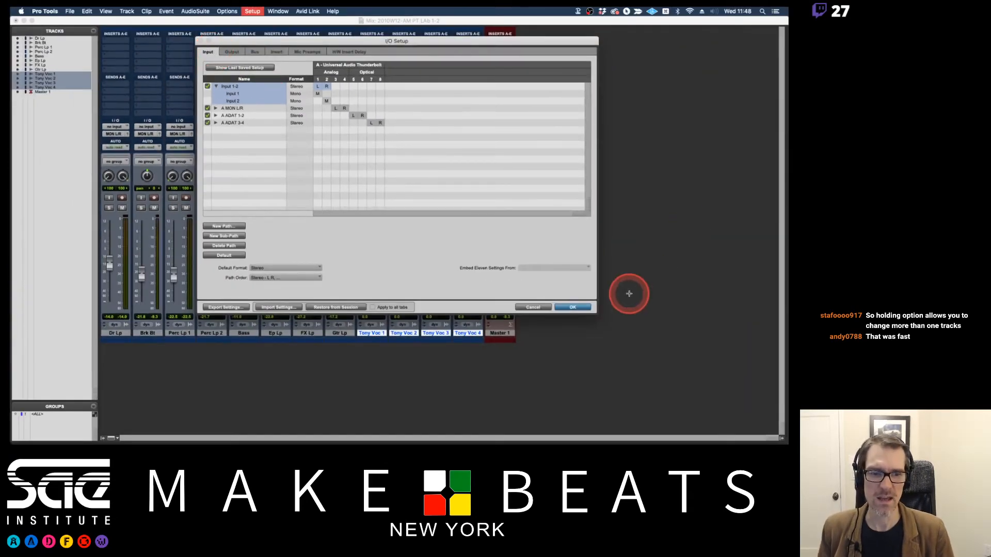
pyautogui.click(573, 307)
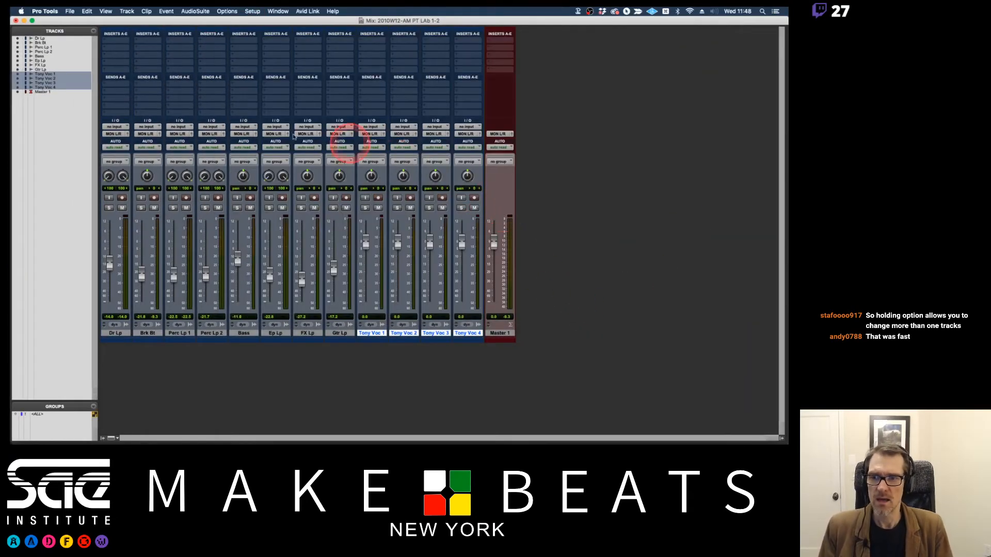
# View the interface inputs available to the stereo Dr Lp track and leave its input unassigned.
pyautogui.click(122, 126)
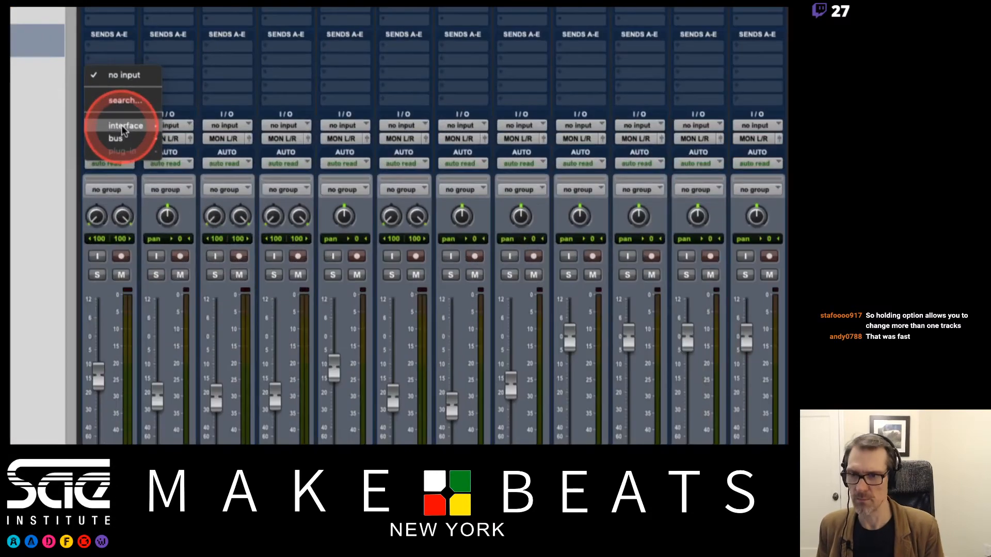
pyautogui.moveTo(124, 127)
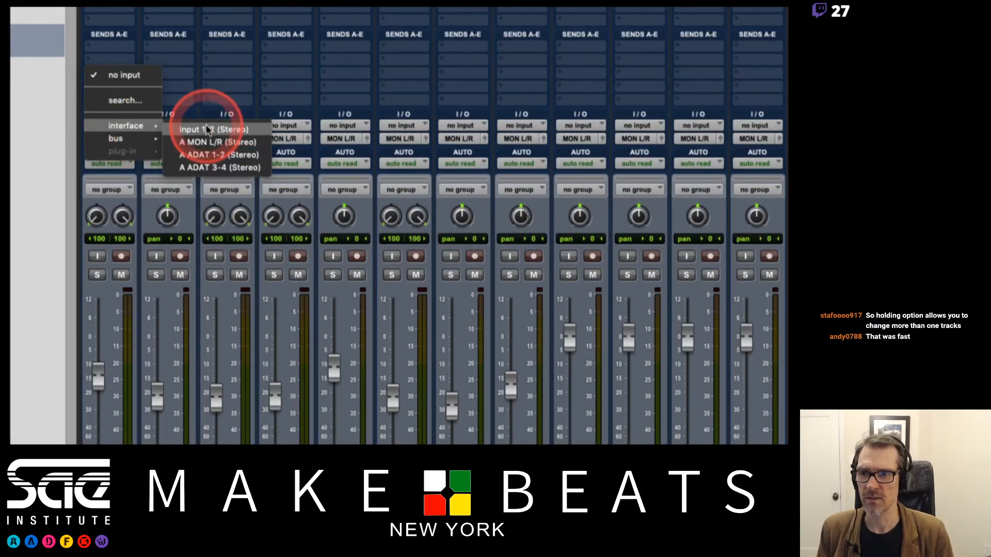
pyautogui.click(198, 101)
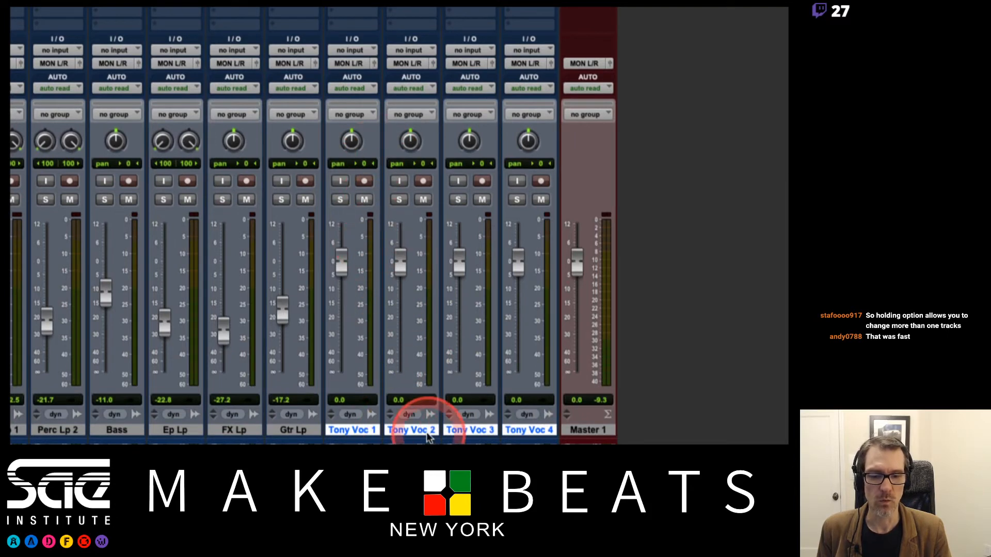
# Assign the interface input Input 1 (Mono) to all four selected vocal tracks.
pyautogui.click(364, 49)
pyautogui.moveTo(380, 50)
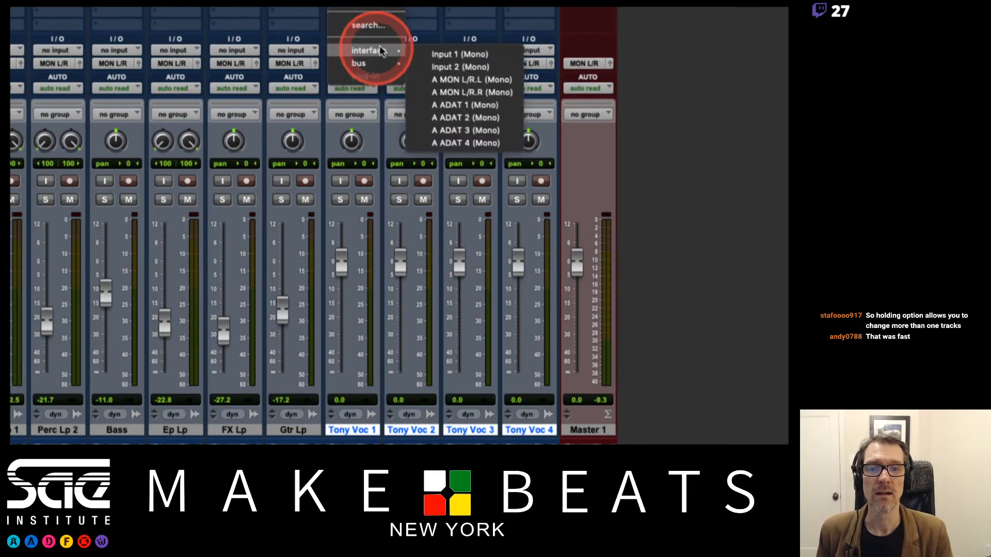
pyautogui.keyDown('alt'); pyautogui.keyDown('shift'); pyautogui.click(469, 53); pyautogui.keyUp('shift'); pyautogui.keyUp('alt')
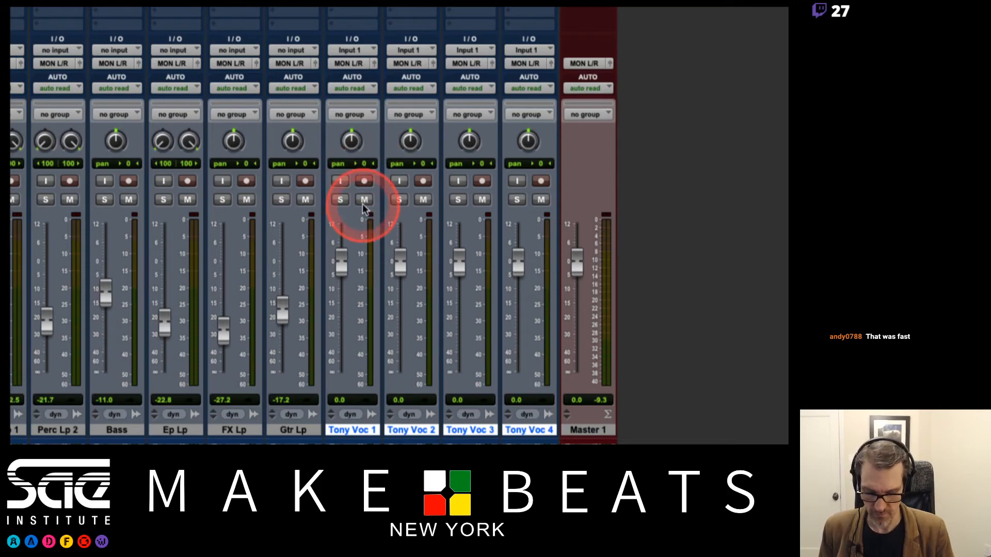
# Switch to Preview and review the Recording Setup notes on pages 13 and 14 of 04 PT Audio Recording.pdf.
pyautogui.press('super+Tab')
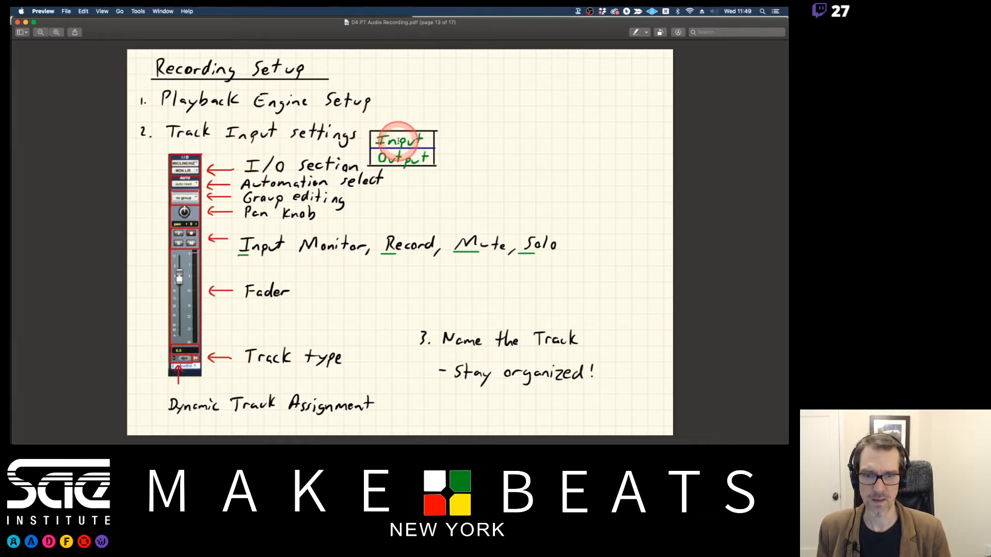
pyautogui.press('Down')
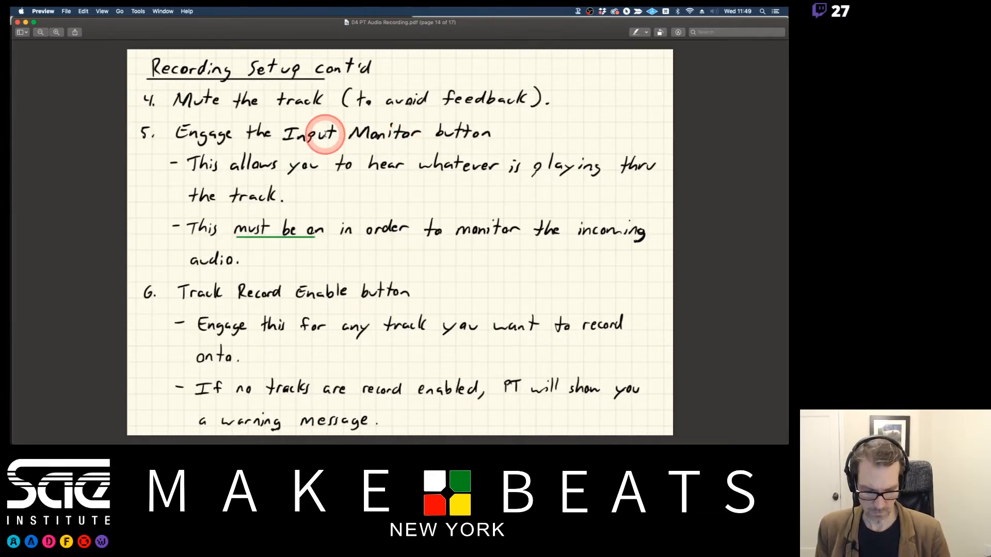
pyautogui.press('Up')
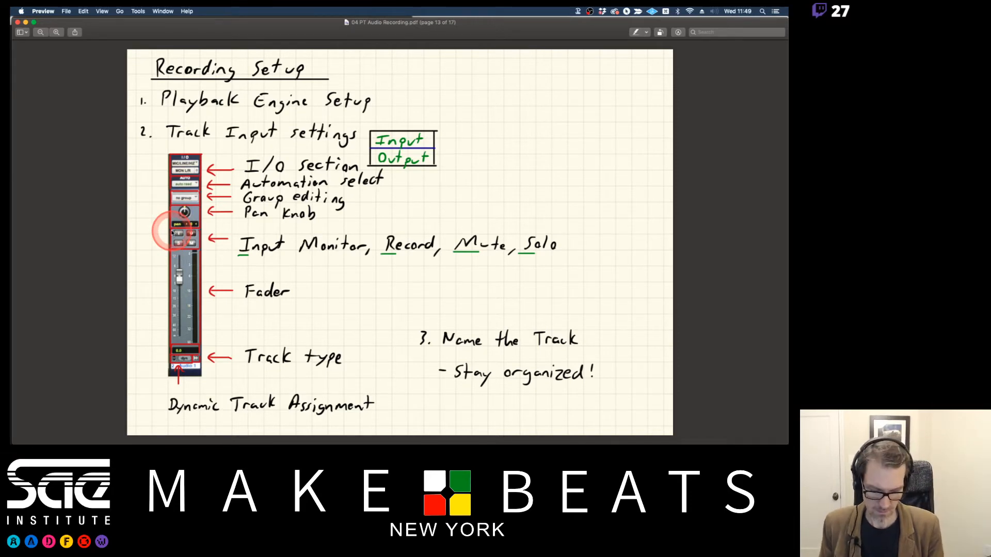
pyautogui.press('Down')
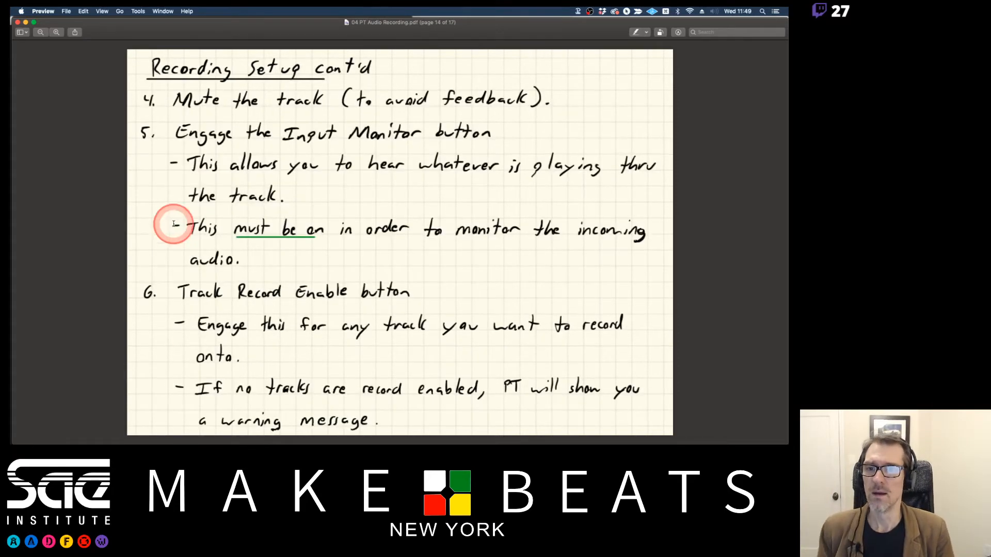
# Switch back to Pro Tools, mute the first vocal track, select only that track and engage its input monitoring.
pyautogui.press('super+Tab')
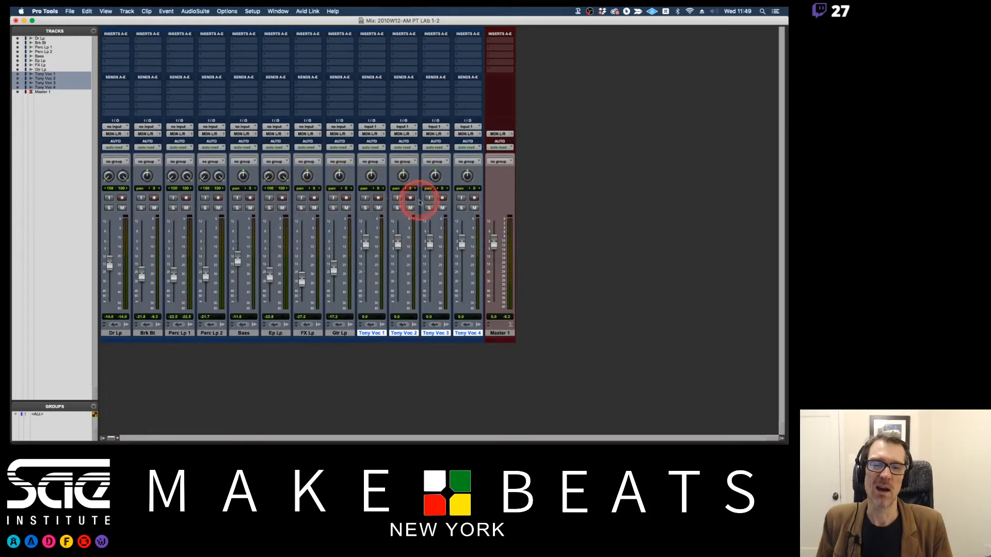
pyautogui.click(378, 208)
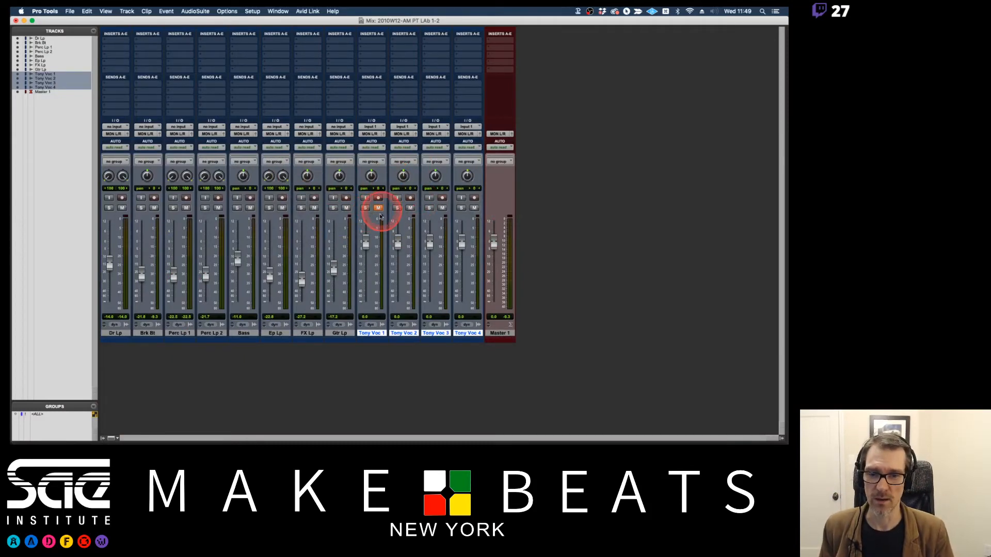
pyautogui.click(376, 334)
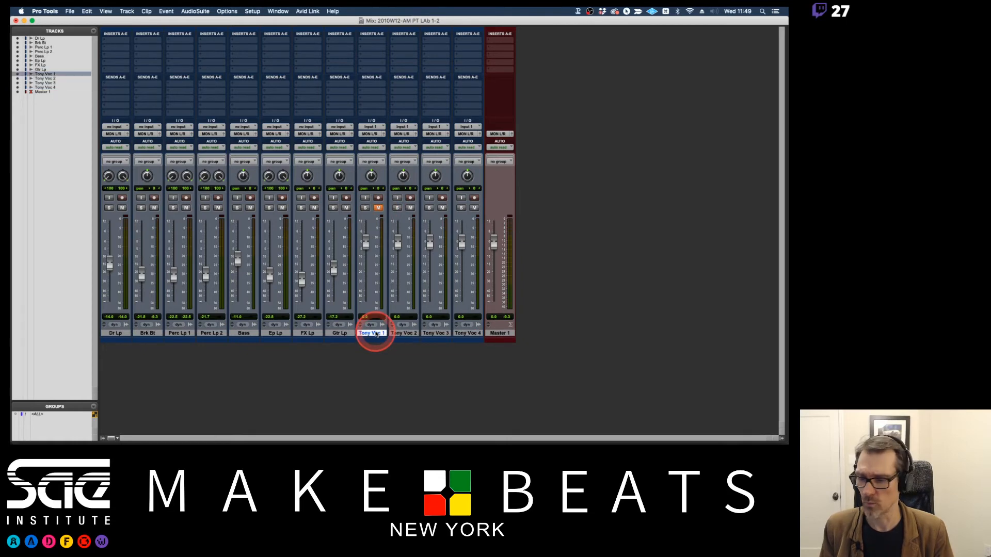
pyautogui.click(364, 198)
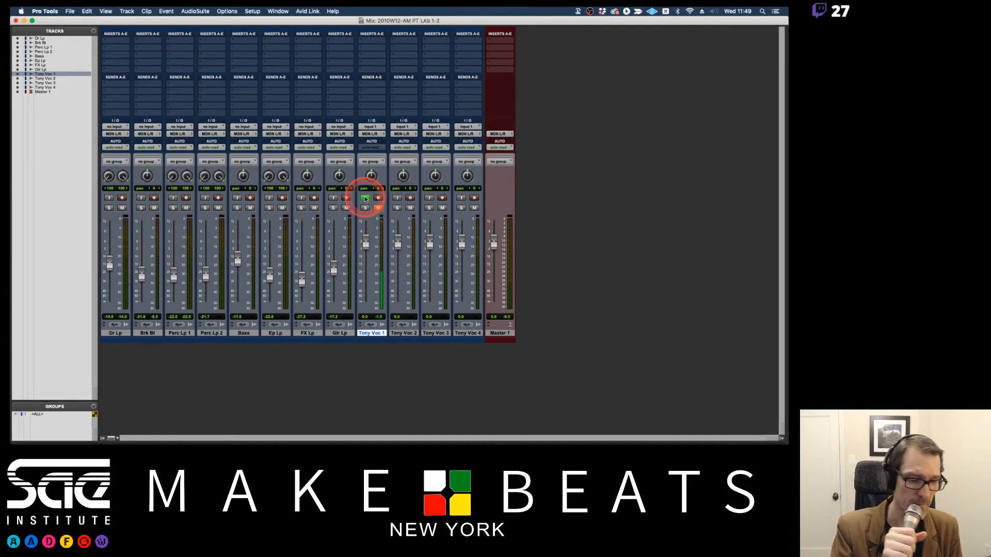
# Switch to Preview to read the page 14 notes on input monitoring and record enabling.
pyautogui.press('super+Tab')
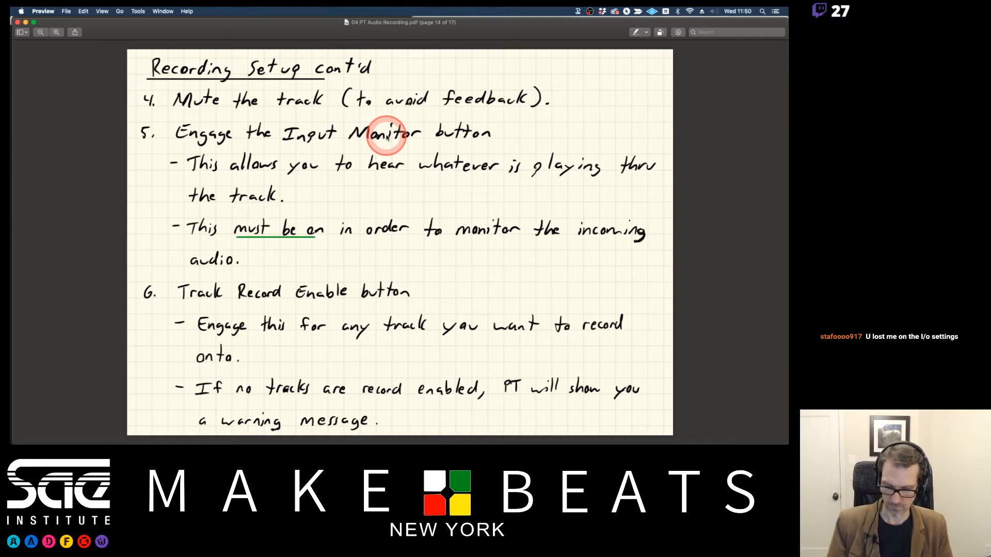
# Switch to Pro Tools, open the I/O Setup and name the first stereo input path Input 1-2.
pyautogui.press('super+Tab')
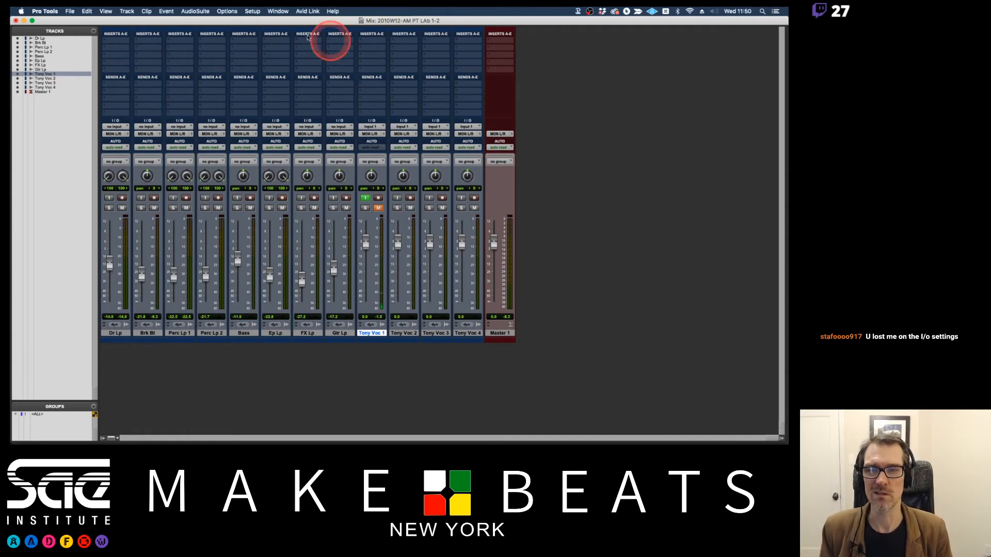
pyautogui.click(252, 11)
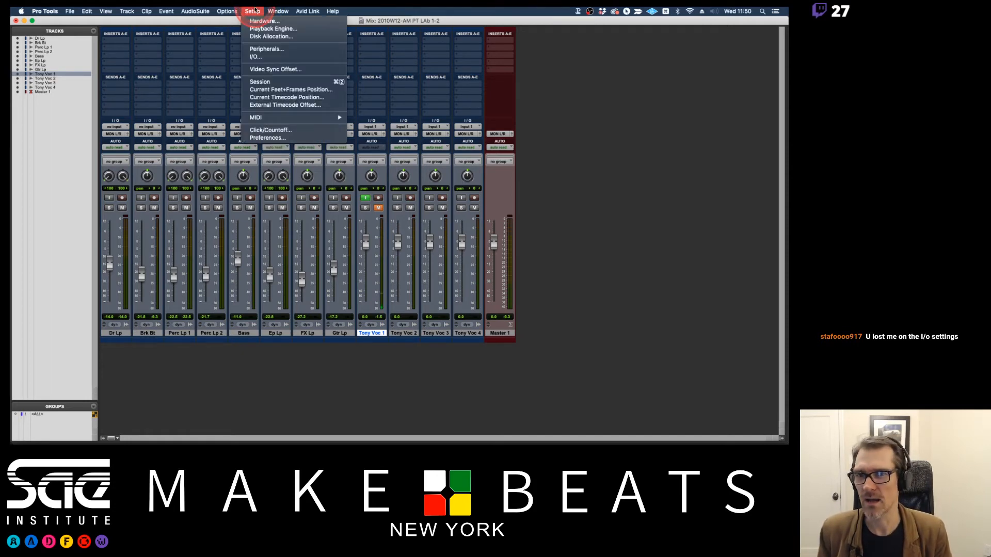
pyautogui.click(264, 58)
pyautogui.click(351, 64)
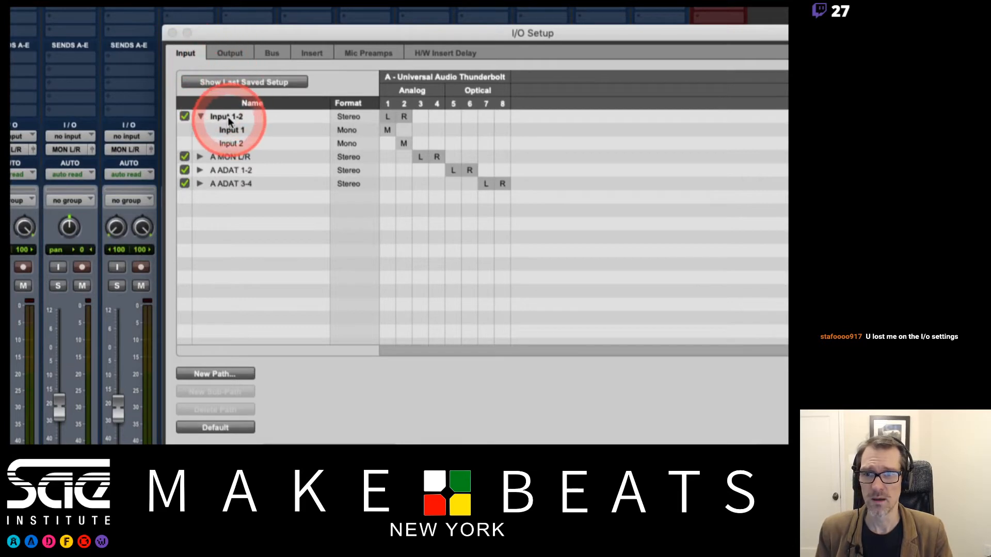
pyautogui.doubleClick(229, 119)
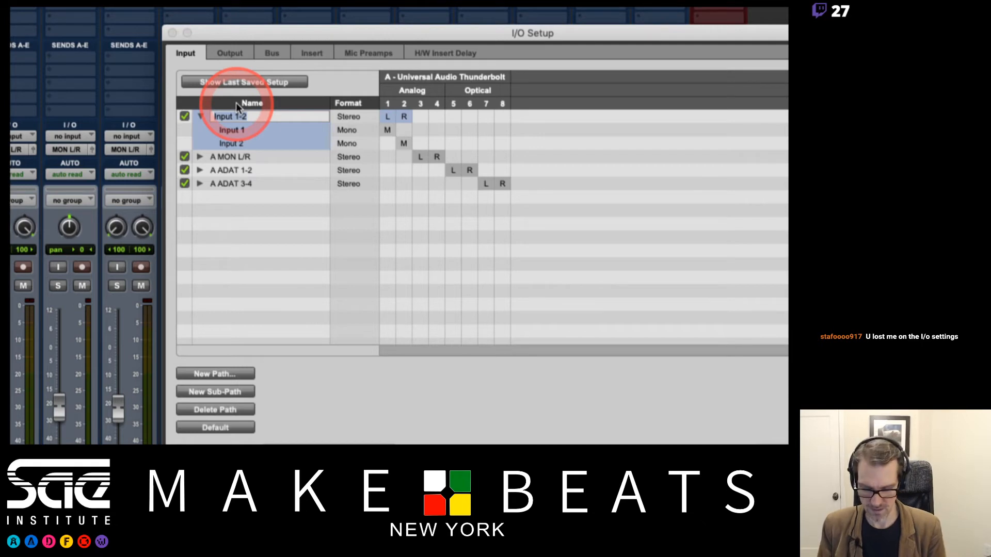
pyautogui.write('Input 1-')
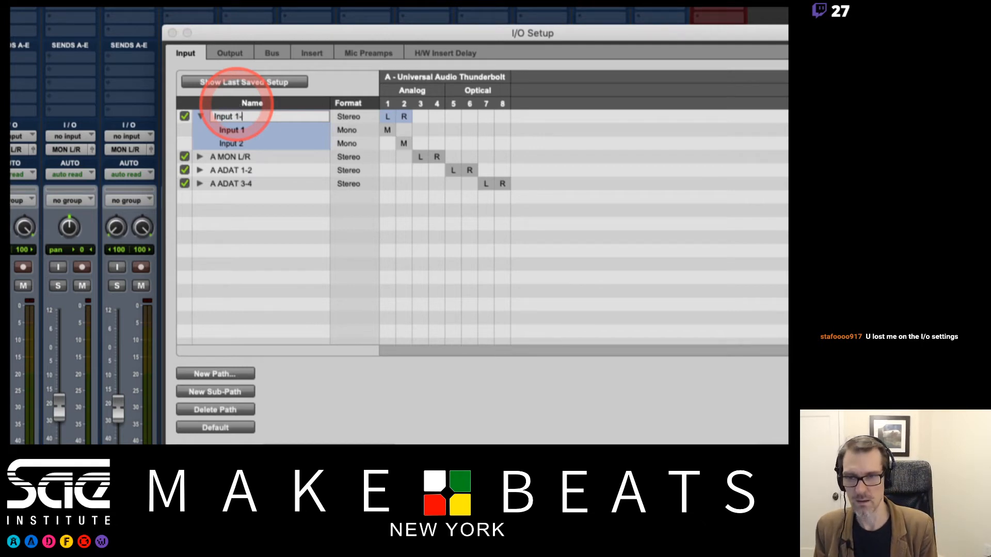
pyautogui.write('2')
pyautogui.press('Return')
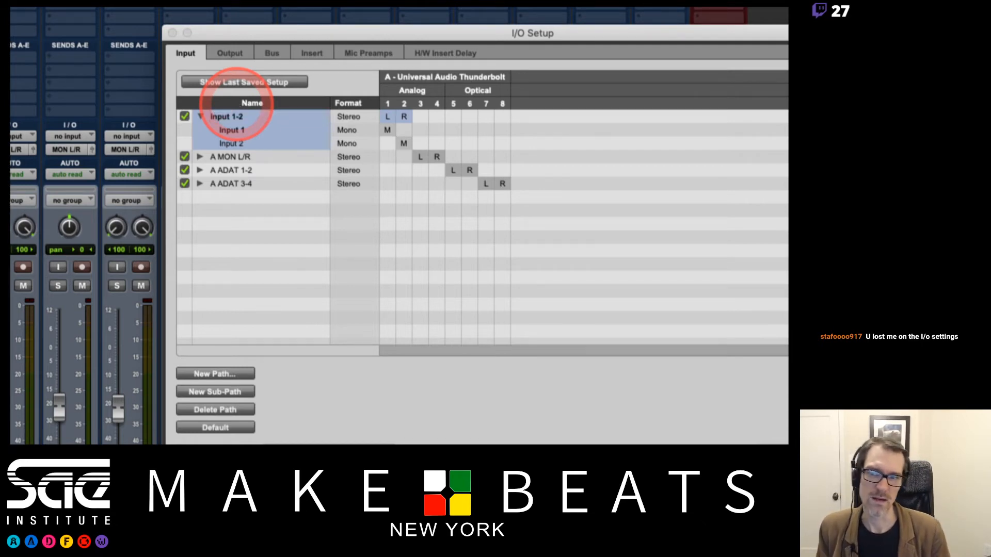
# Shorten the name of the first stereo input path to In 1-2.
pyautogui.doubleClick(231, 115)
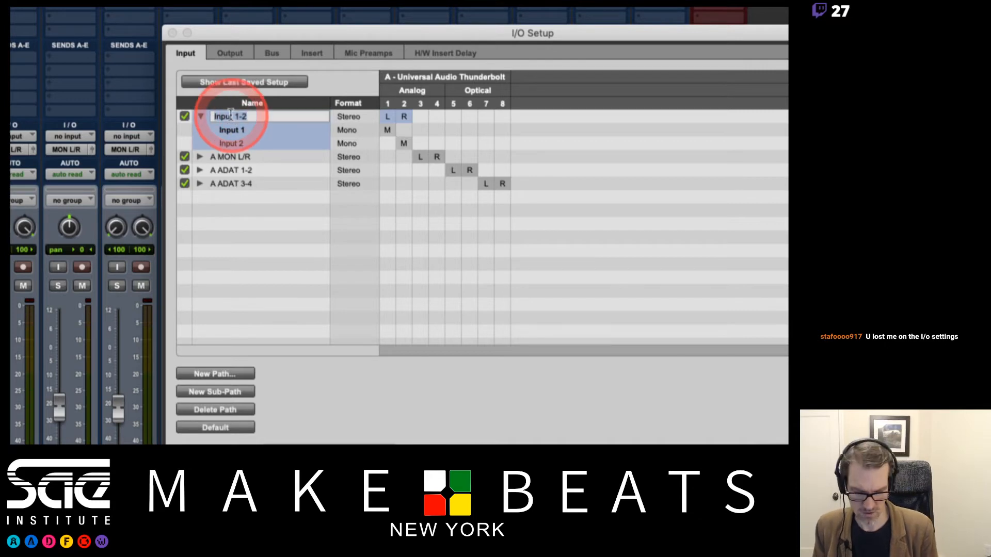
pyautogui.click(233, 116)
pyautogui.press('BackSpace')
pyautogui.press('BackSpace')
pyautogui.press('BackSpace')
pyautogui.press('Return')
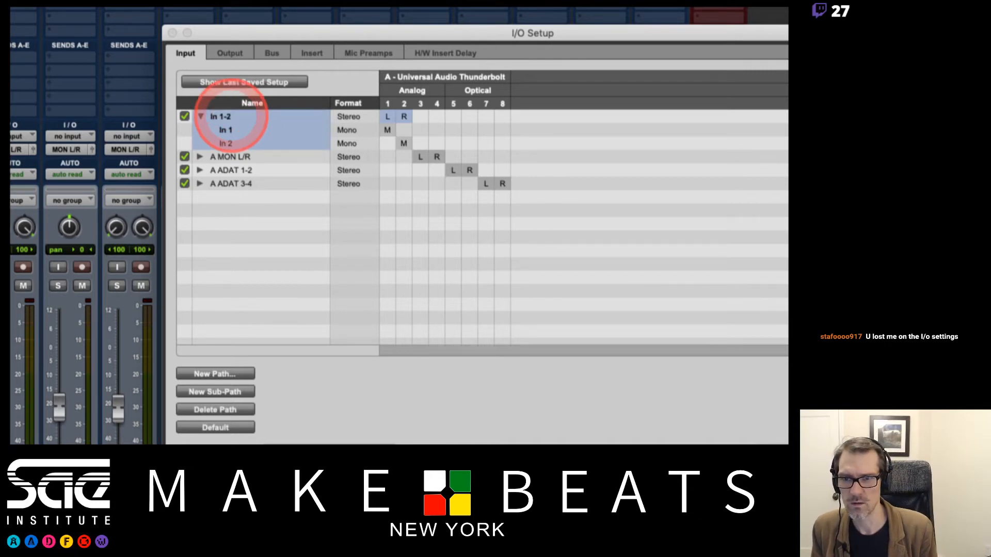
# Rename the In 1-2 path as Input 1-2, collapse its sub-paths and accept the I/O Setup.
pyautogui.doubleClick(223, 115)
pyautogui.click(222, 114)
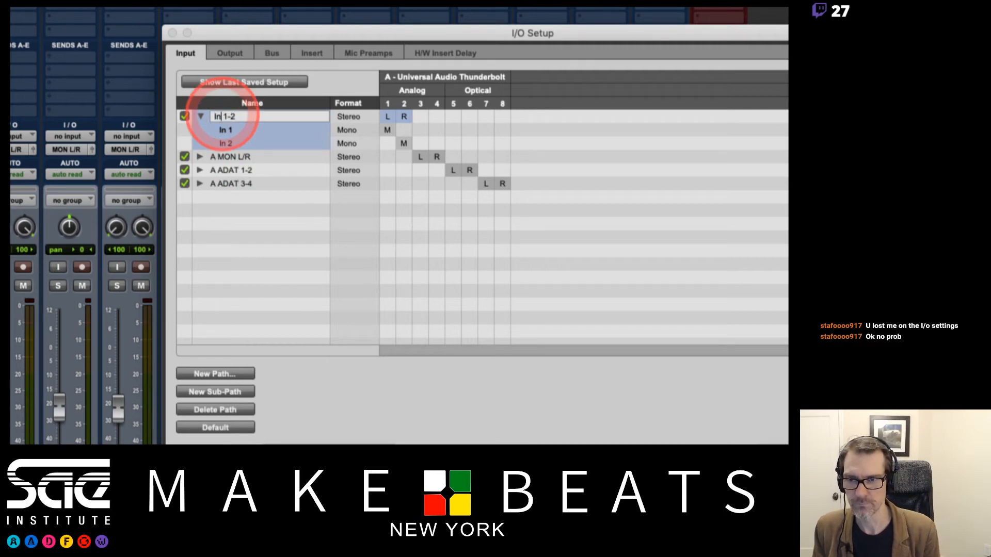
pyautogui.write('put')
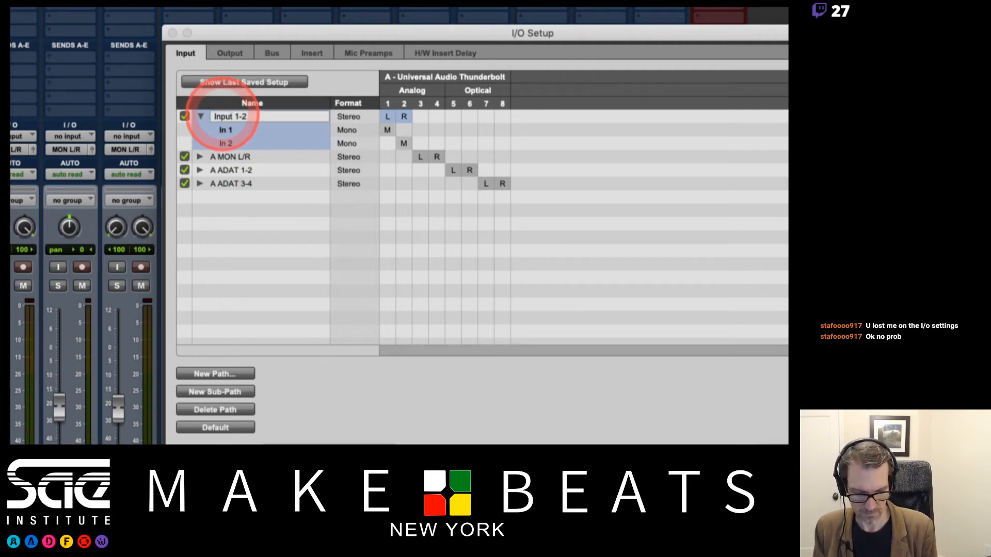
pyautogui.press('Return')
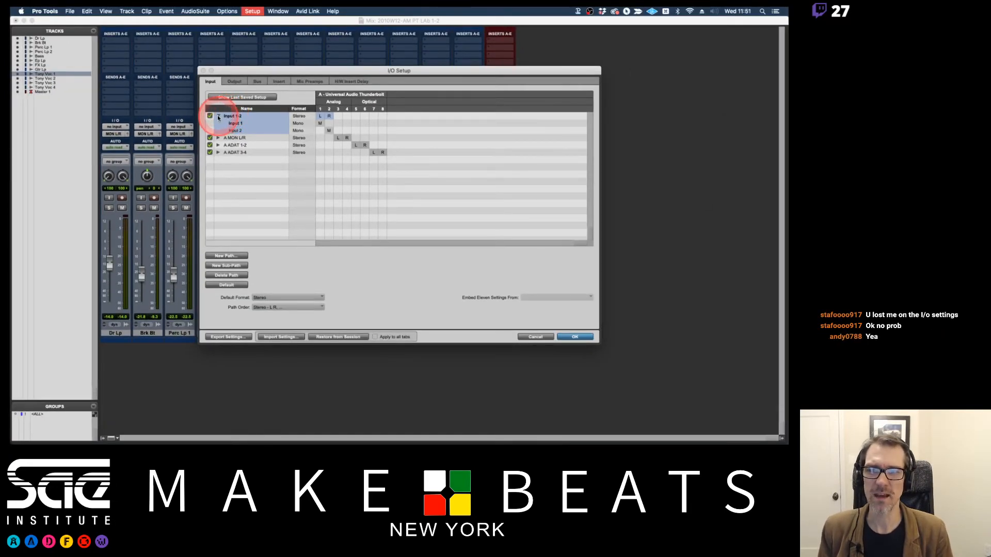
pyautogui.click(218, 117)
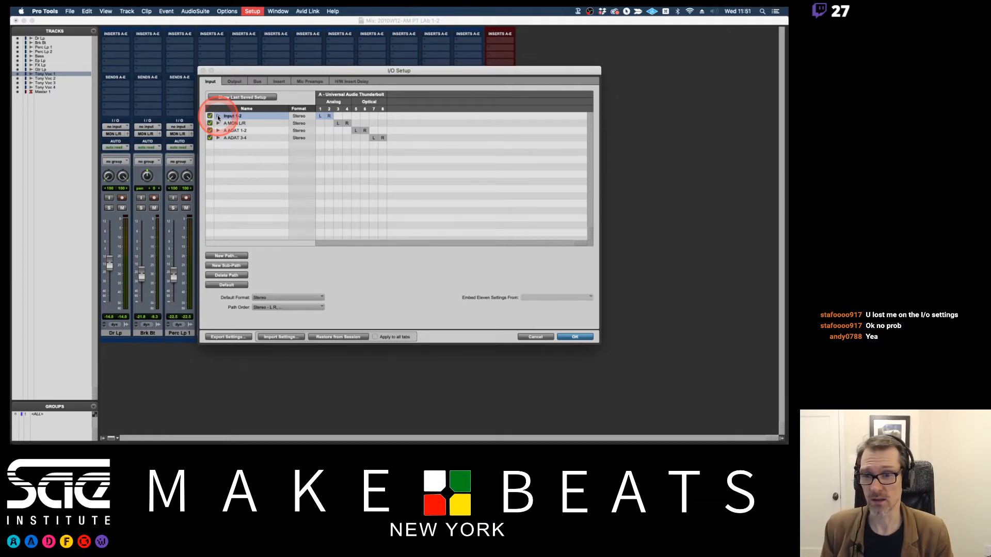
pyautogui.click(566, 337)
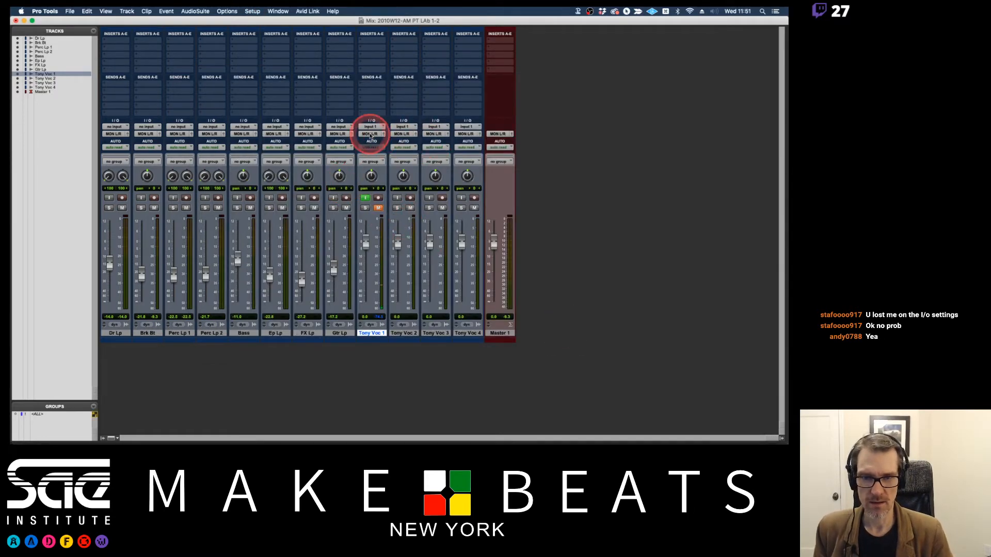
# Turn off input monitoring and mute on the first vocal track, and switch to Preview to view page 13 of the notes.
pyautogui.click(365, 197)
pyautogui.click(377, 208)
pyautogui.press('super+Tab')
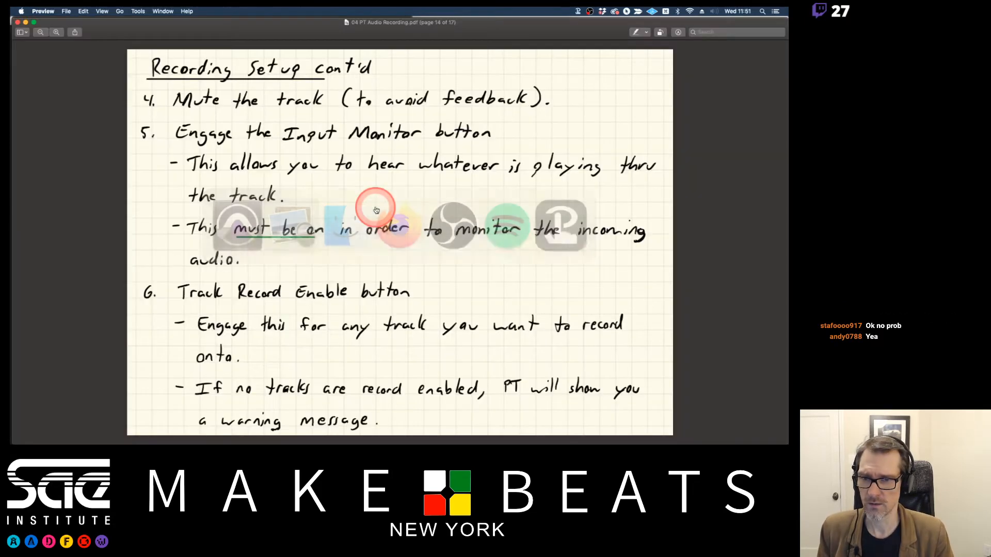
pyautogui.press('Left')
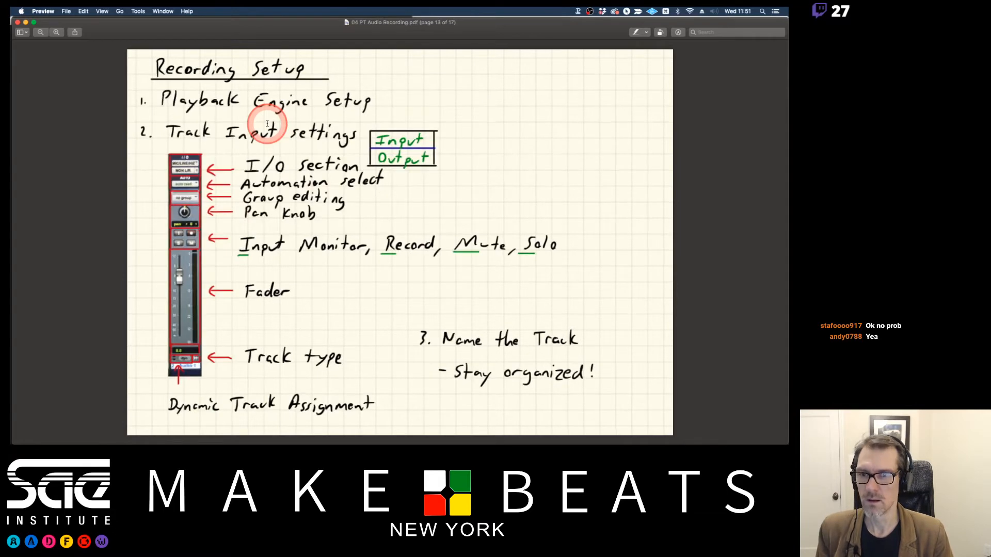
# Switch to Pro Tools, look through the first vocal track's input choices and reselect interface Input 1 (Mono) for the second vocal track.
pyautogui.press('super+Tab')
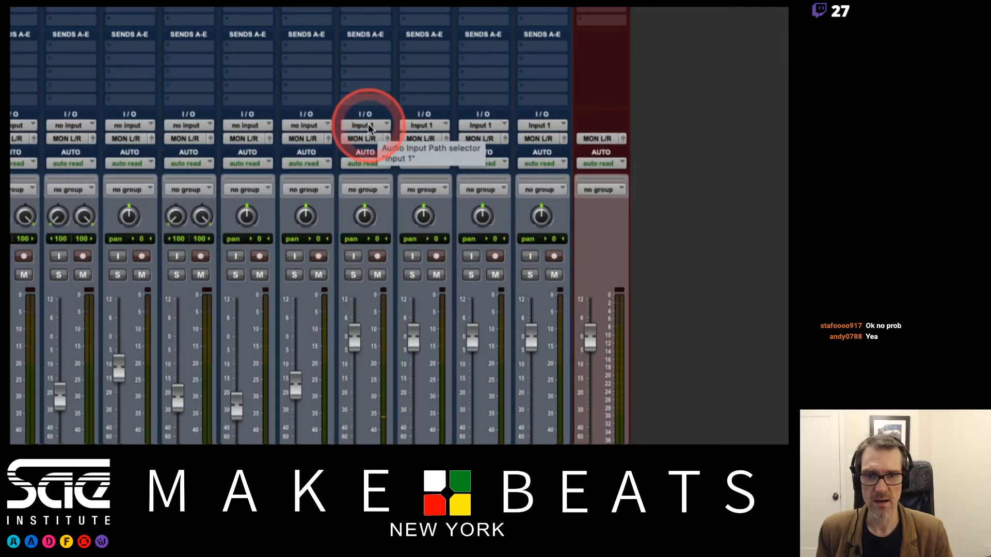
pyautogui.click(369, 126)
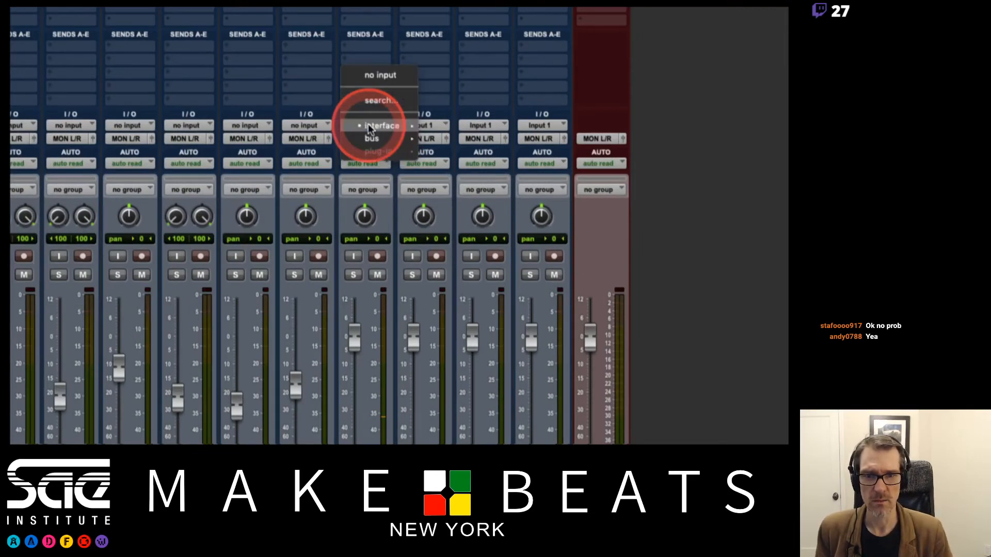
pyautogui.moveTo(442, 105)
pyautogui.click(441, 132)
pyautogui.click(427, 139)
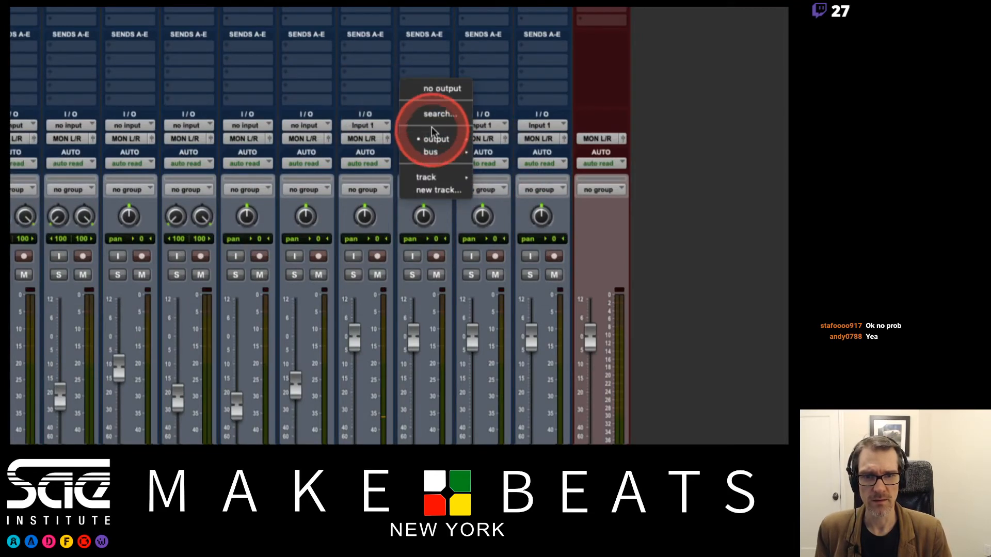
pyautogui.click(372, 110)
pyautogui.click(440, 126)
pyautogui.moveTo(439, 127)
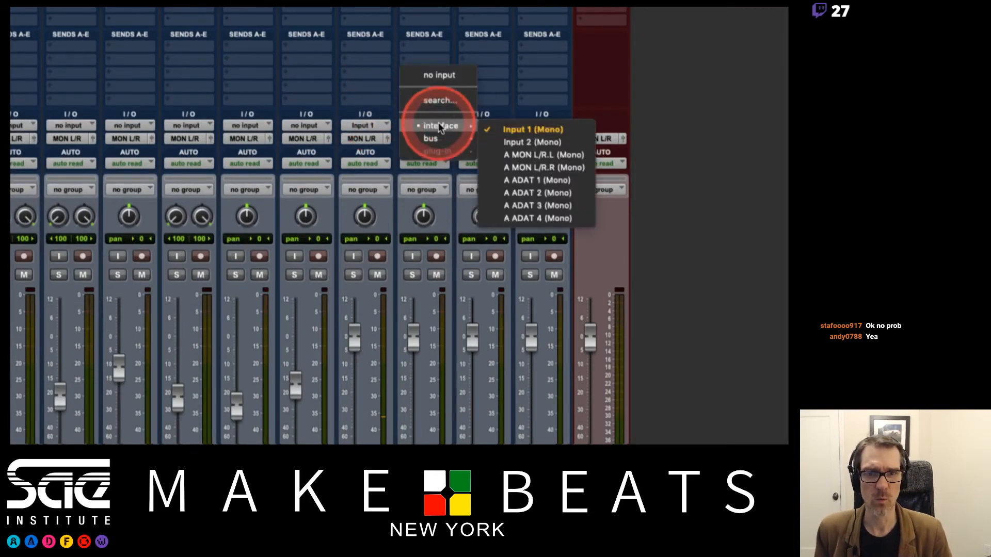
pyautogui.click(521, 129)
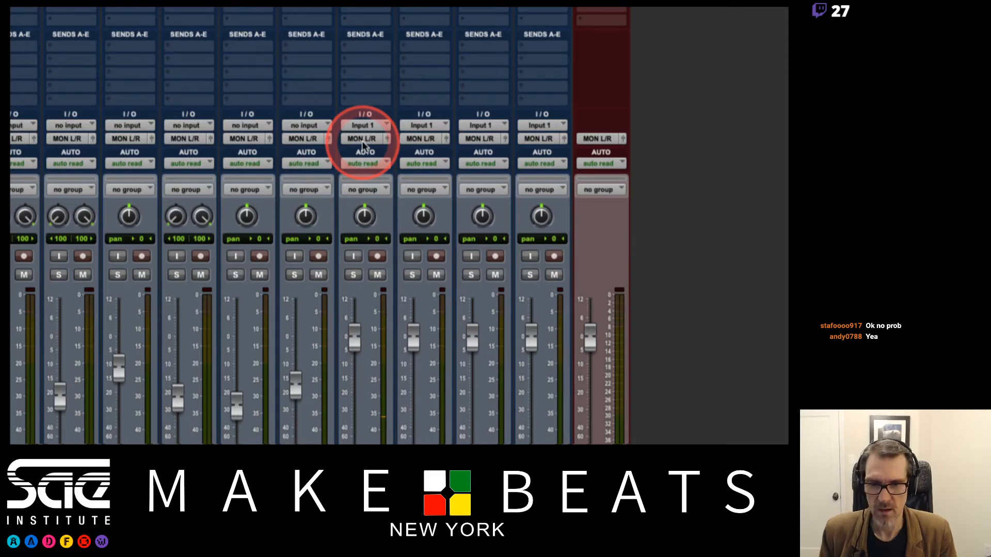
# Switch to Preview, draw a check mark after "Name the Track" on page 13 and delete it.
pyautogui.press('super+Tab')
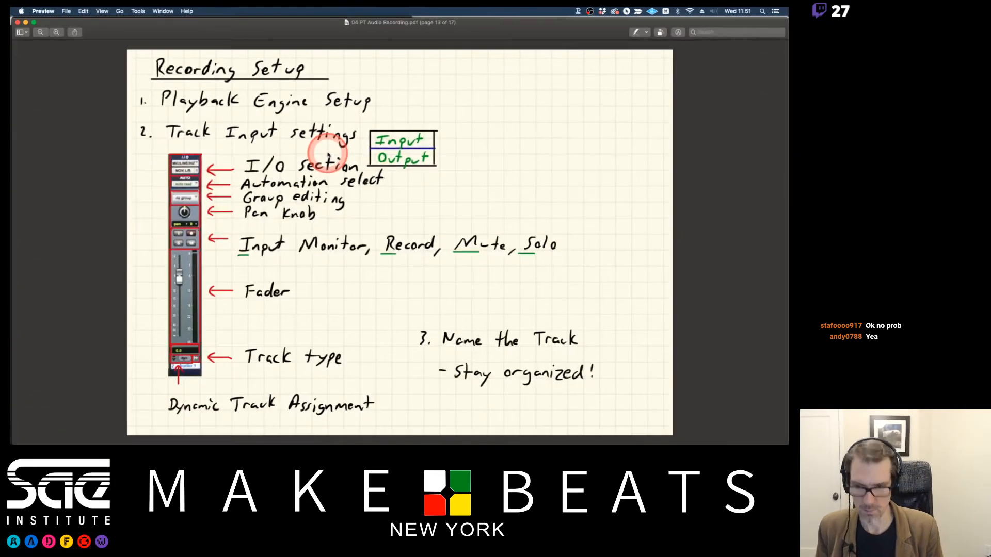
pyautogui.press('Down')
pyautogui.press('Up')
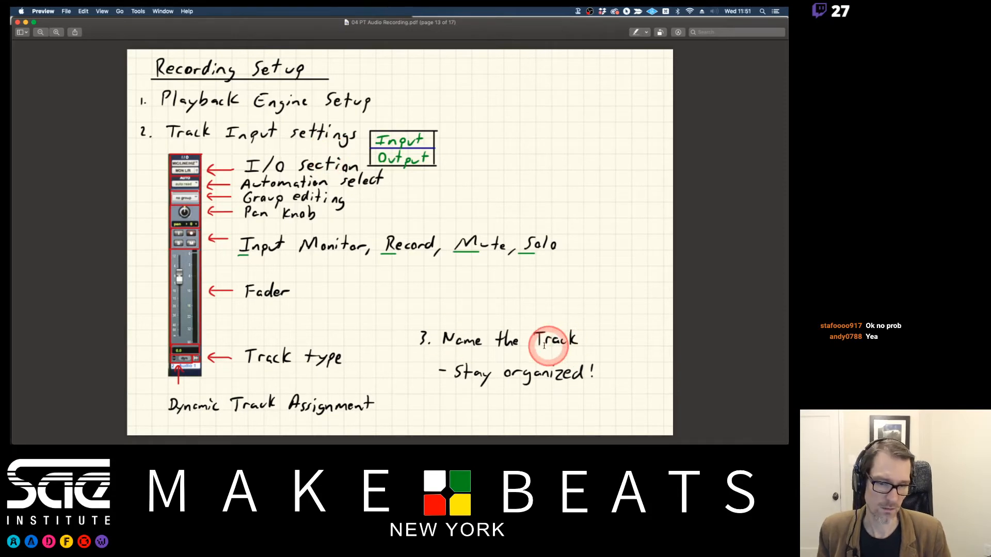
pyautogui.moveTo(428, 339); pyautogui.dragTo(588, 338)
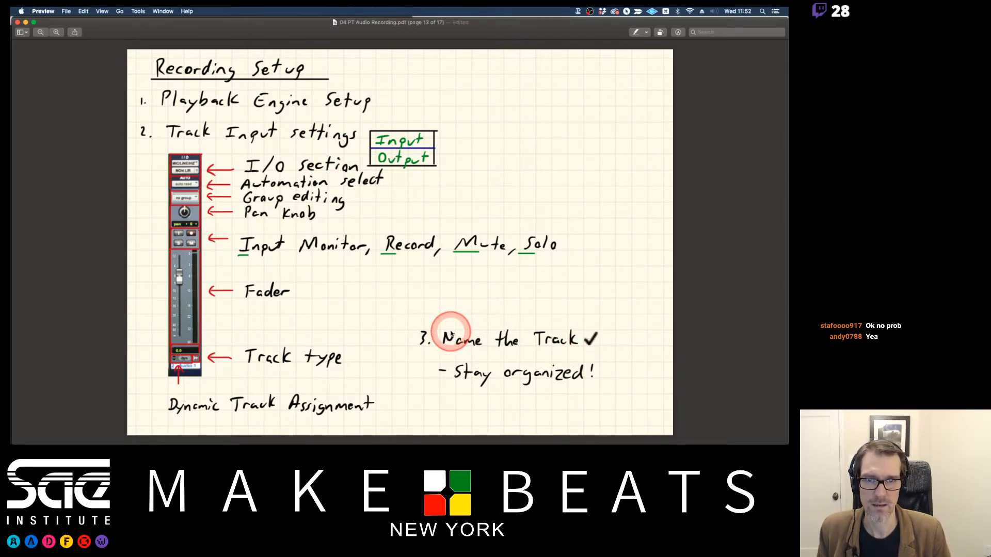
pyautogui.click(589, 338)
pyautogui.press('Delete')
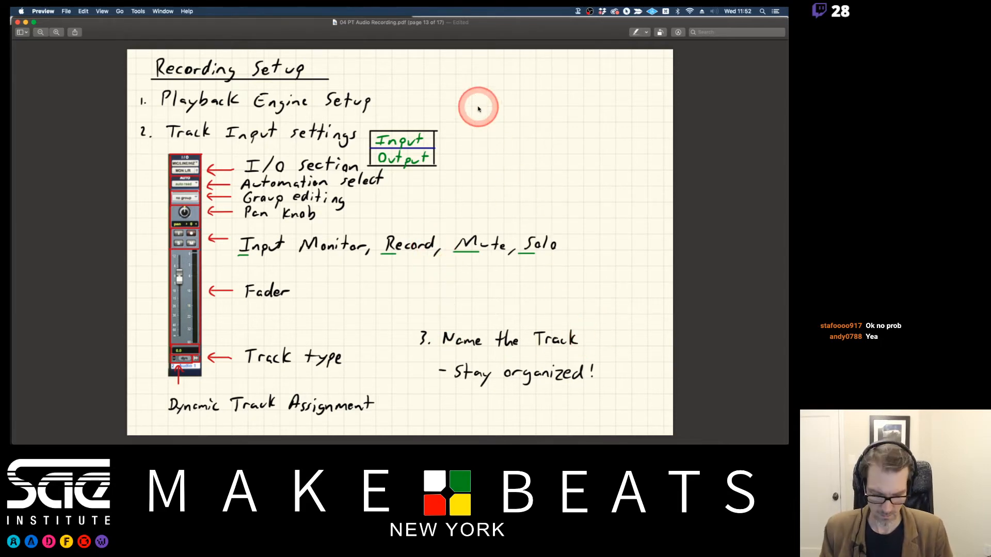
# Consult page 14 of the notes, and in Pro Tools mute the first vocal track and engage its input monitoring.
pyautogui.press('Down')
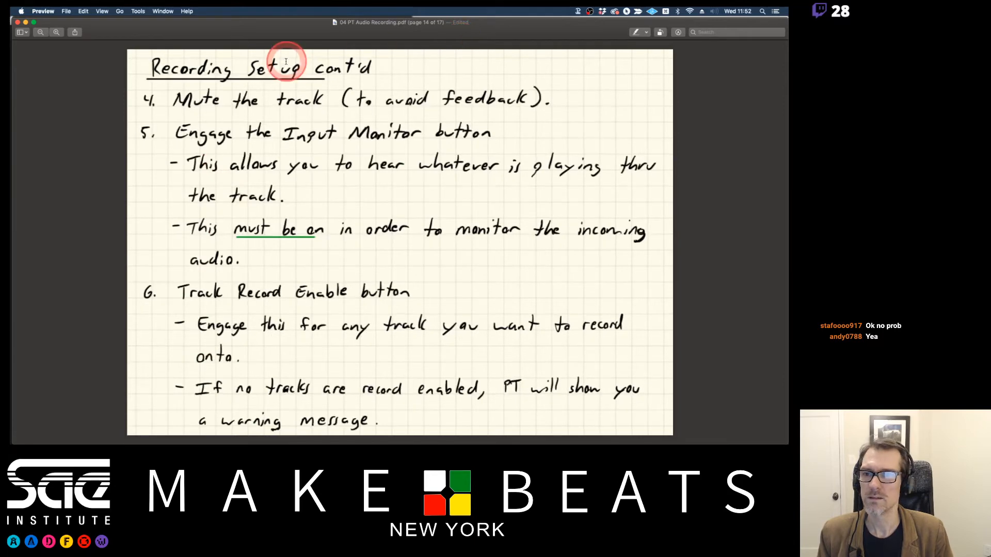
pyautogui.press('super+Tab')
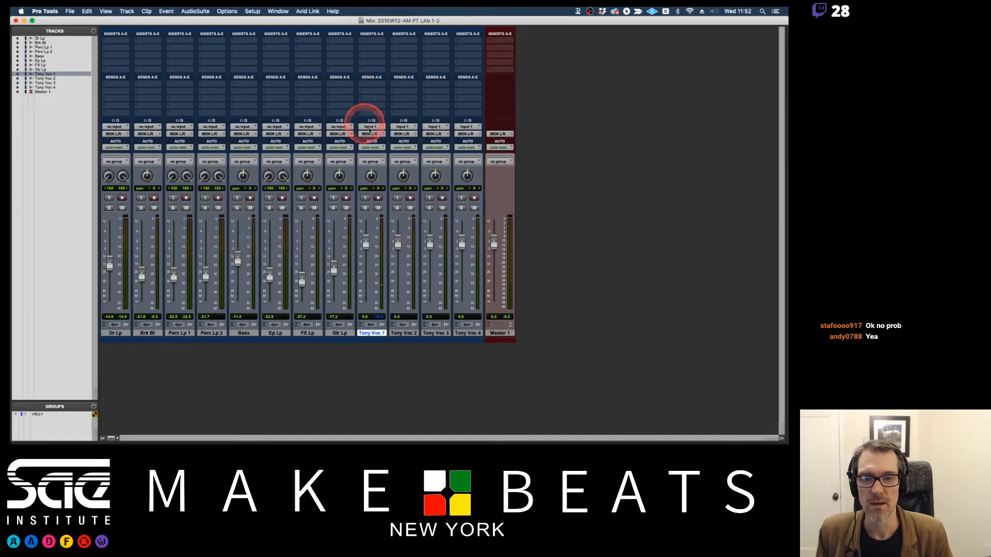
pyautogui.click(379, 208)
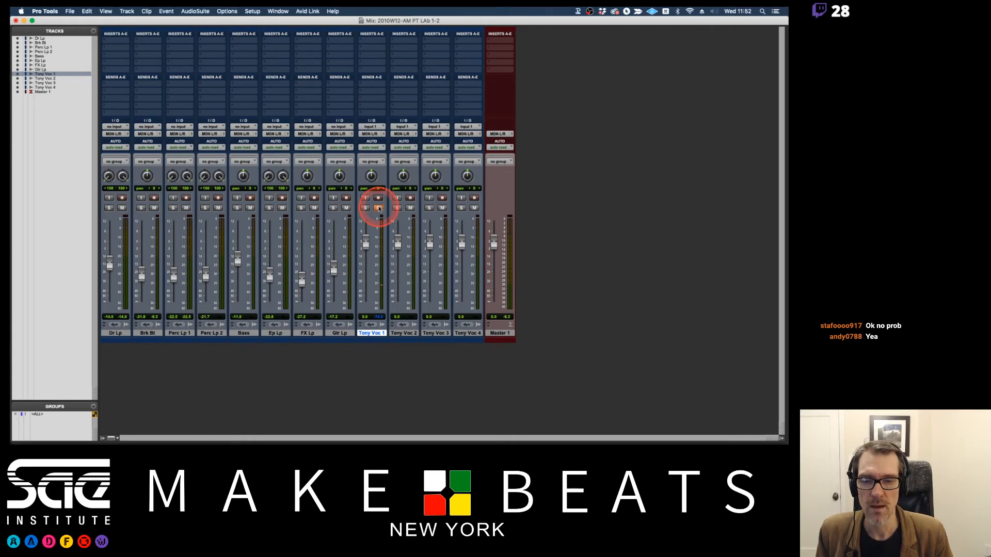
pyautogui.press('super+Tab')
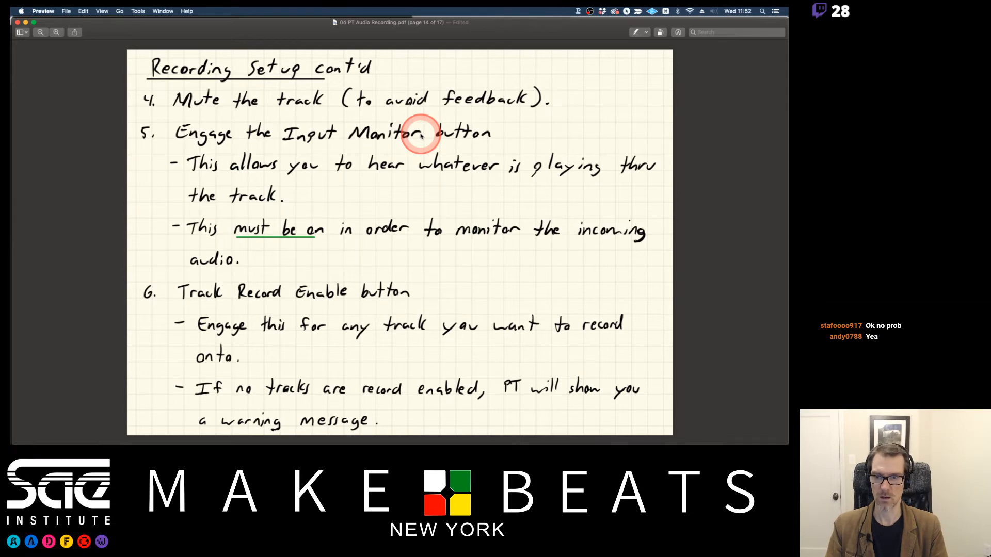
pyautogui.press('super+Tab')
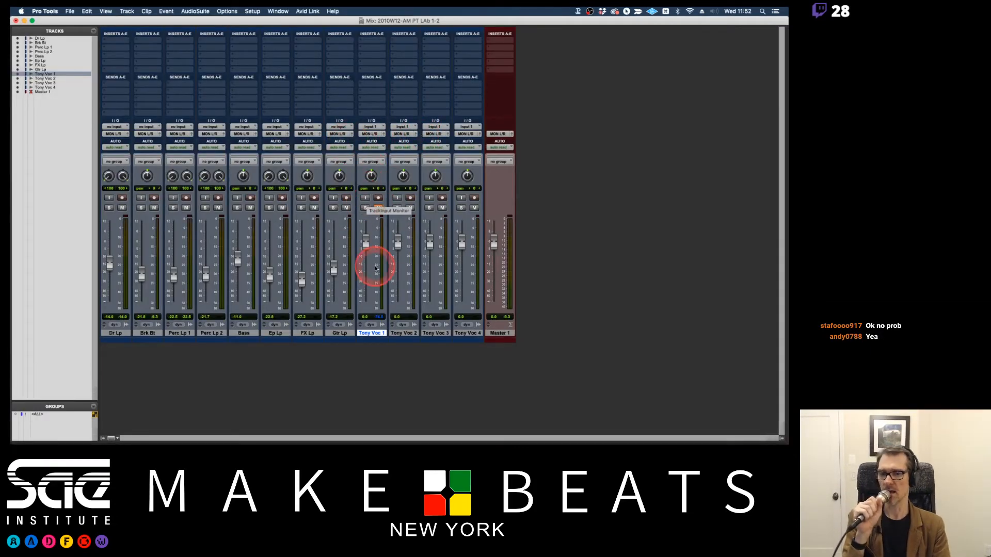
pyautogui.click(366, 198)
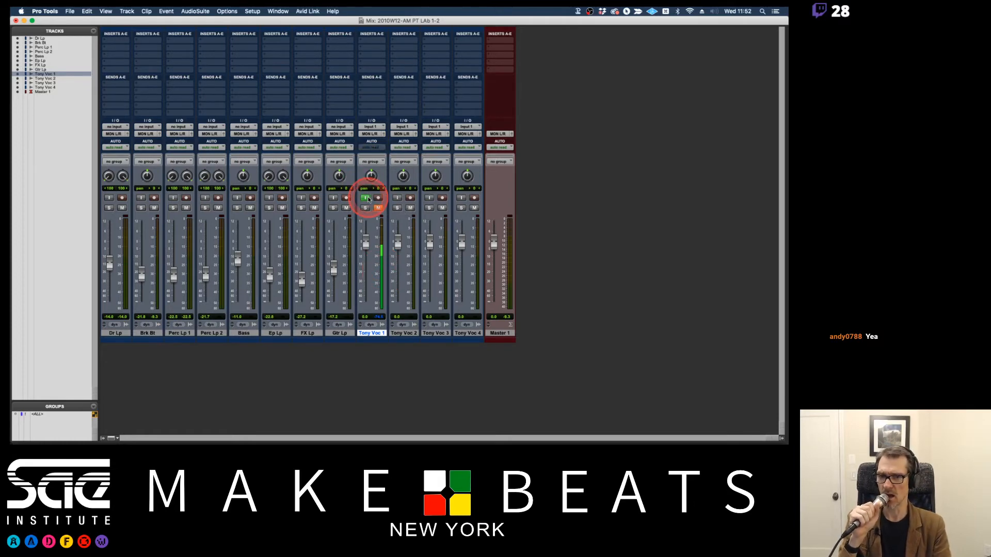
# Unmute the first vocal track to hear the incoming microphone signal, and mute it again.
pyautogui.click(377, 208)
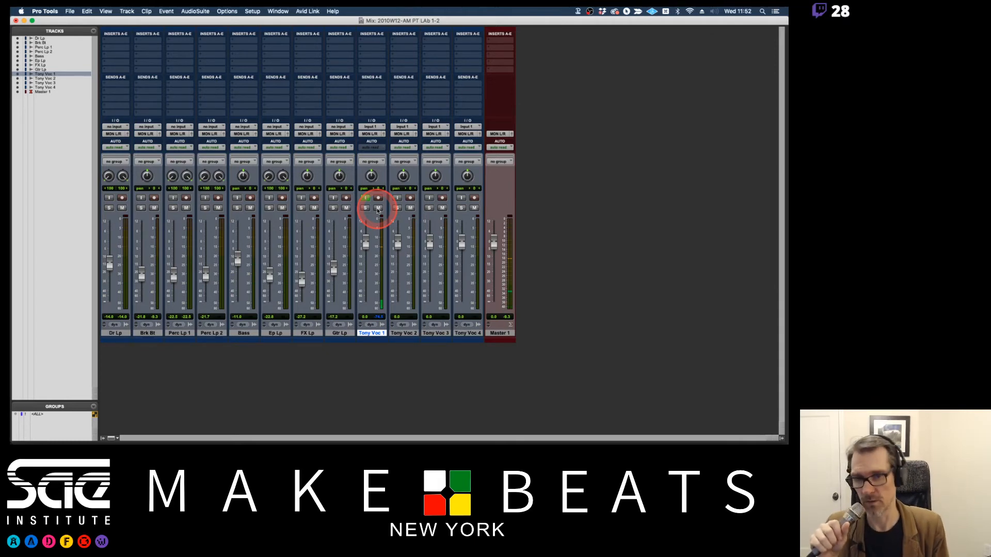
pyautogui.click(378, 208)
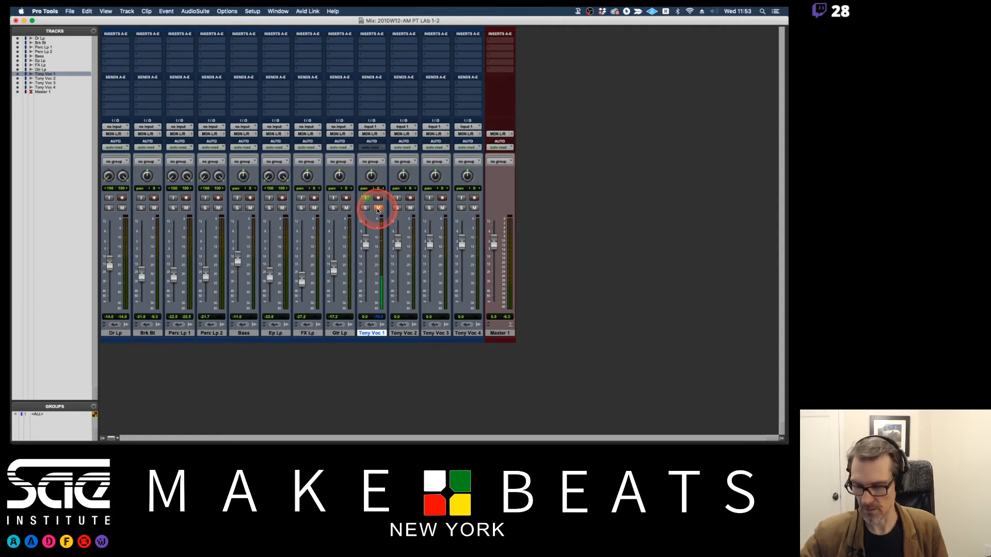
# Check the Track Record Enable notes in Preview, switch back to Pro Tools and record-enable the first vocal track.
pyautogui.press('super+Tab')
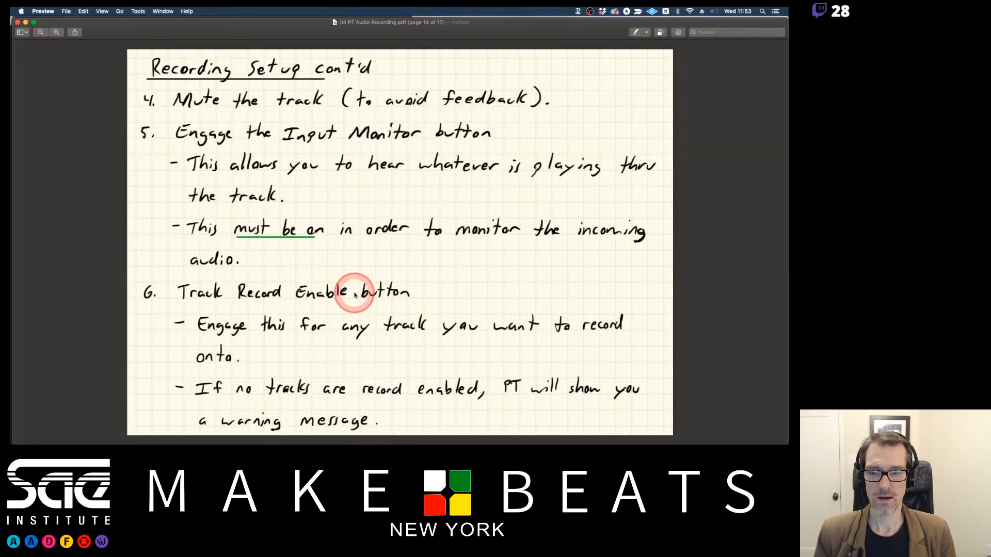
pyautogui.press('super+Tab')
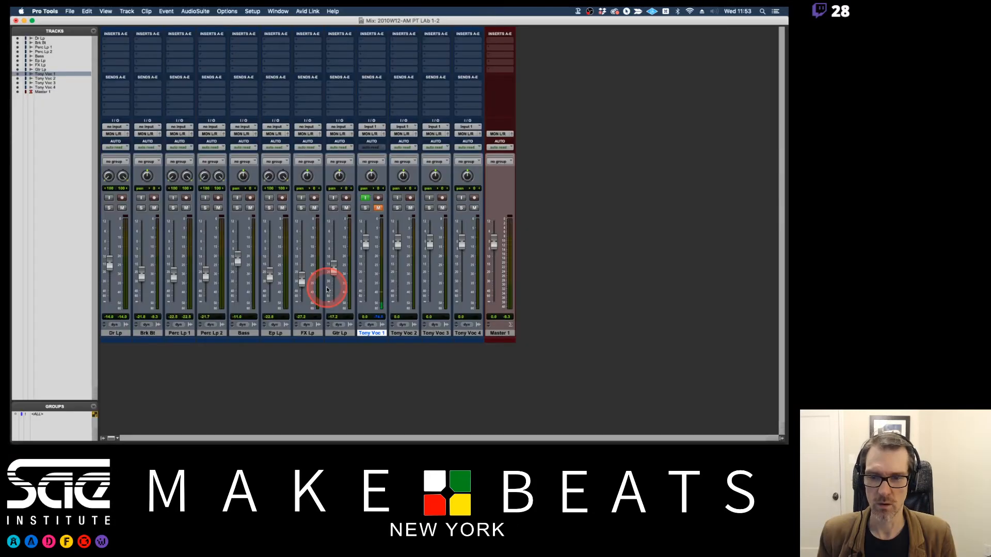
pyautogui.click(378, 198)
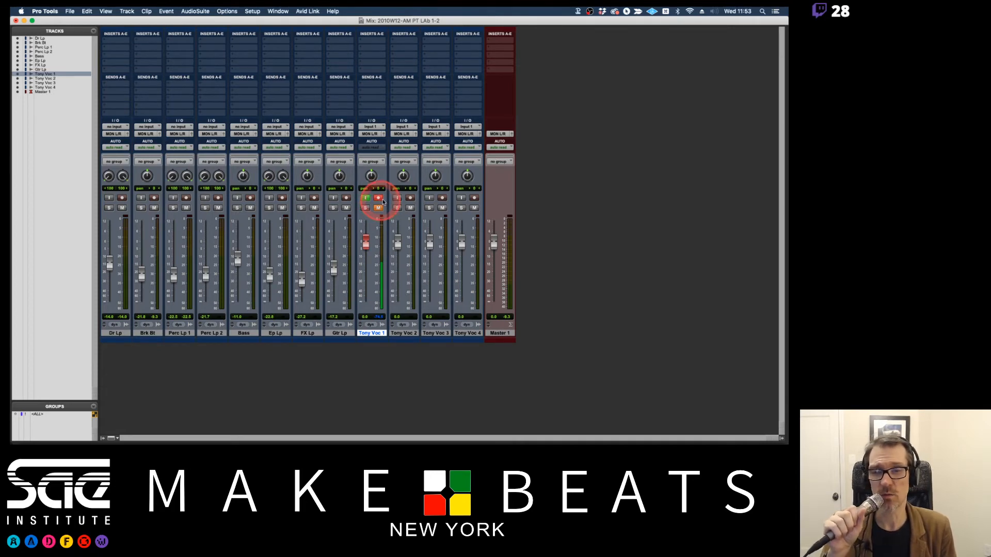
# Disarm the first vocal track and record-enable it again.
pyautogui.click(379, 199)
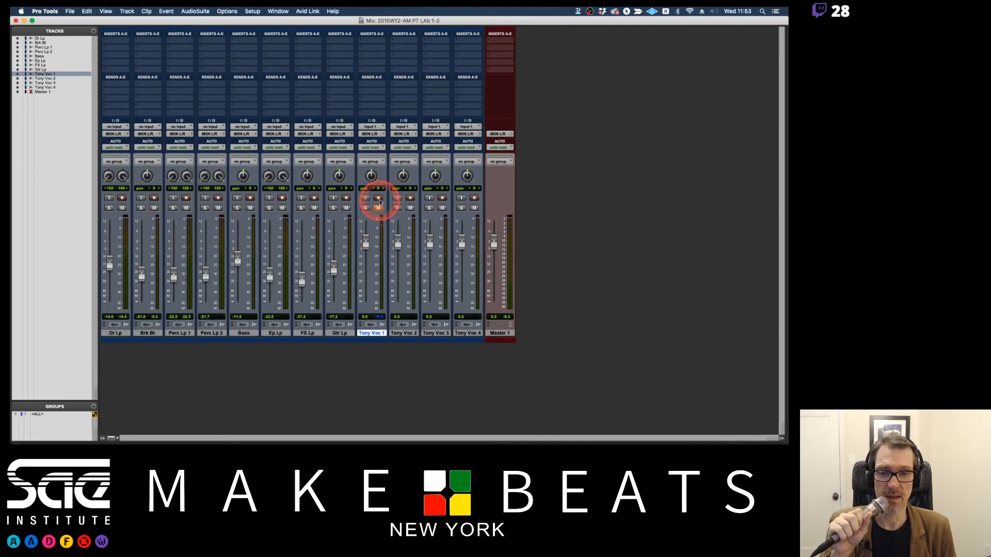
pyautogui.click(379, 199)
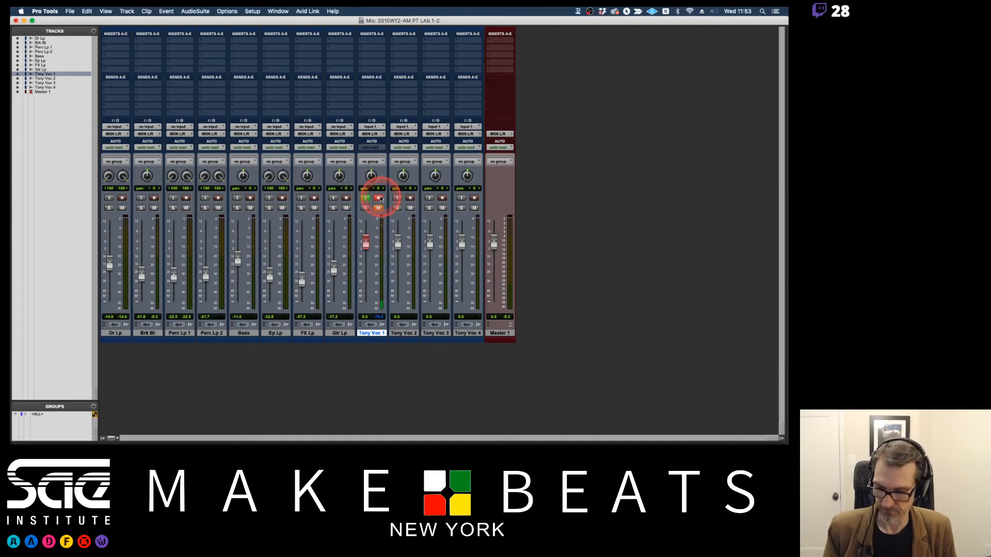
# Switch to Preview and review the Level Setting notes on page 15, with a glance at the Loop Record page.
pyautogui.press('super+Tab')
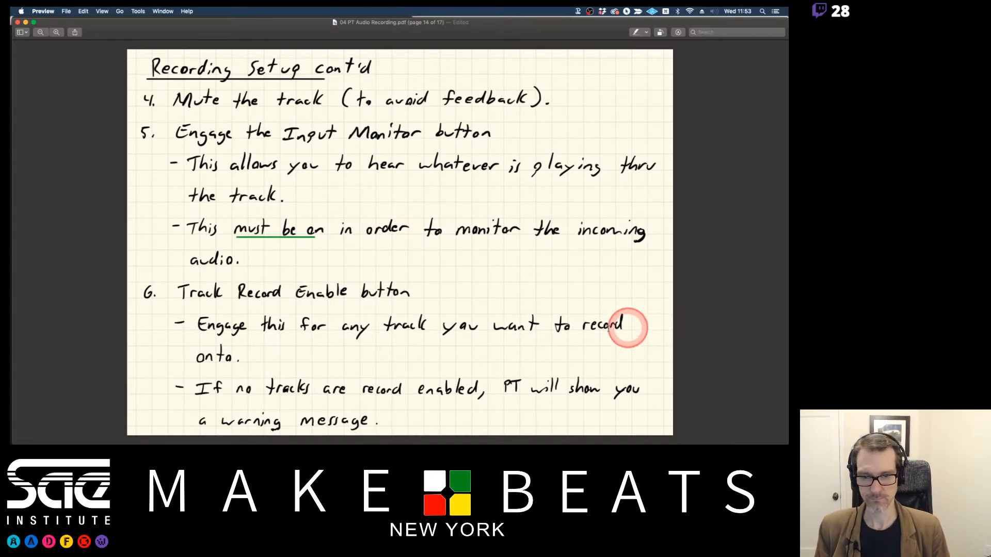
pyautogui.press('Down')
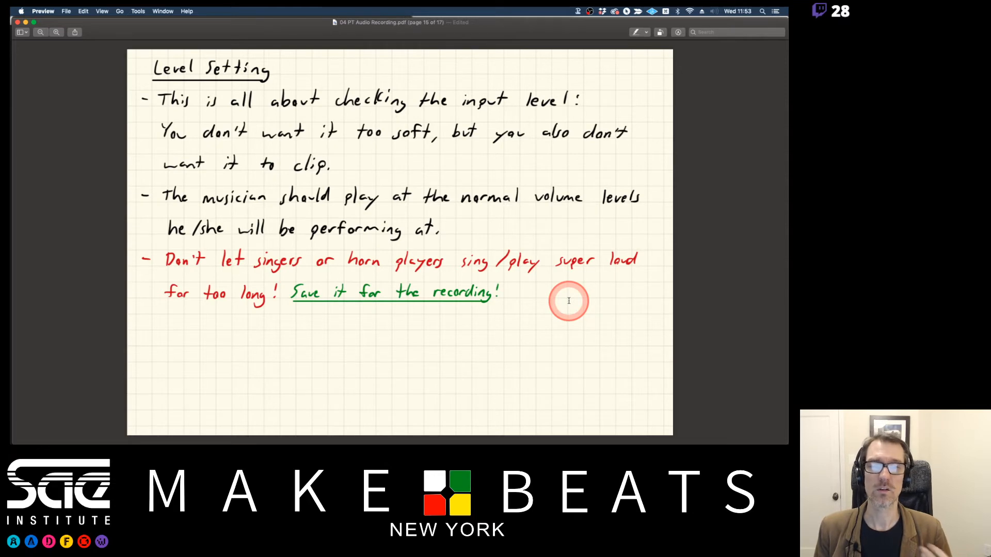
pyautogui.press('Right')
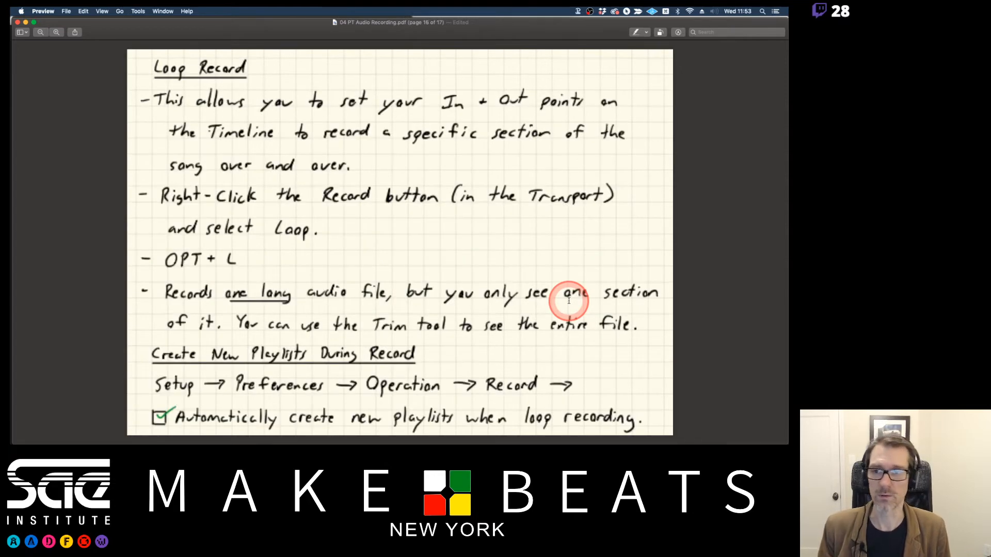
pyautogui.press('Left')
# Switch back to Pro Tools, show the Edit window and briefly play the session from bar 3.
pyautogui.press('super+Tab')
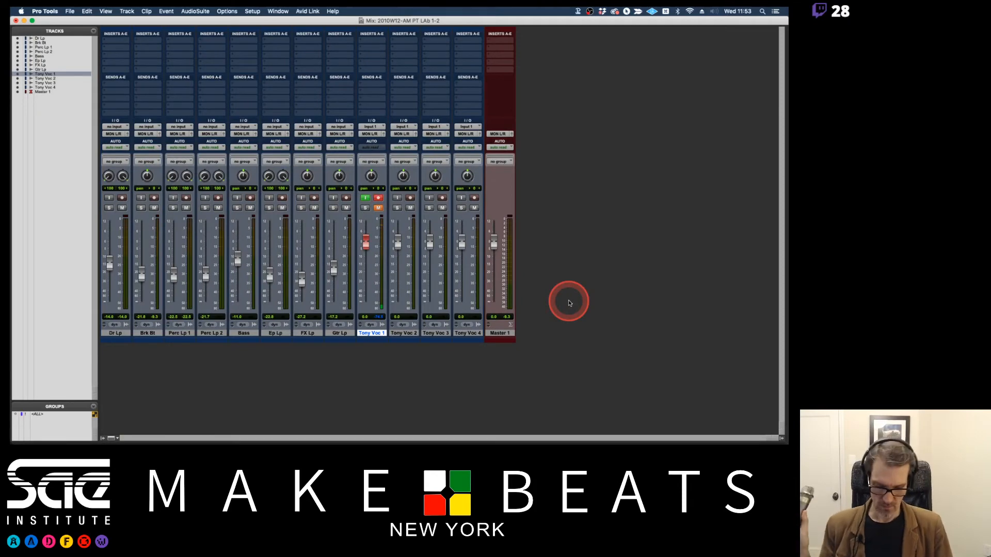
pyautogui.press('super+equal')
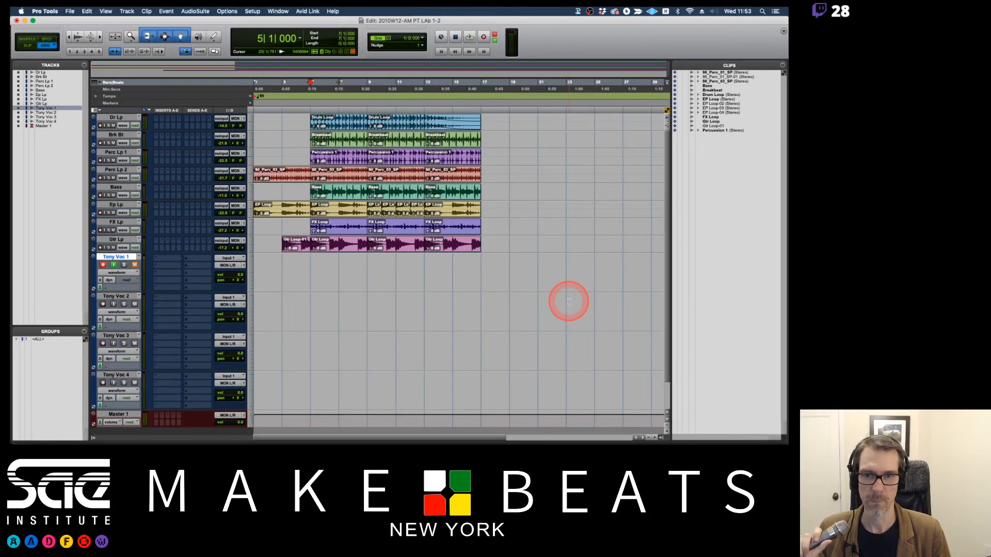
pyautogui.click(282, 85)
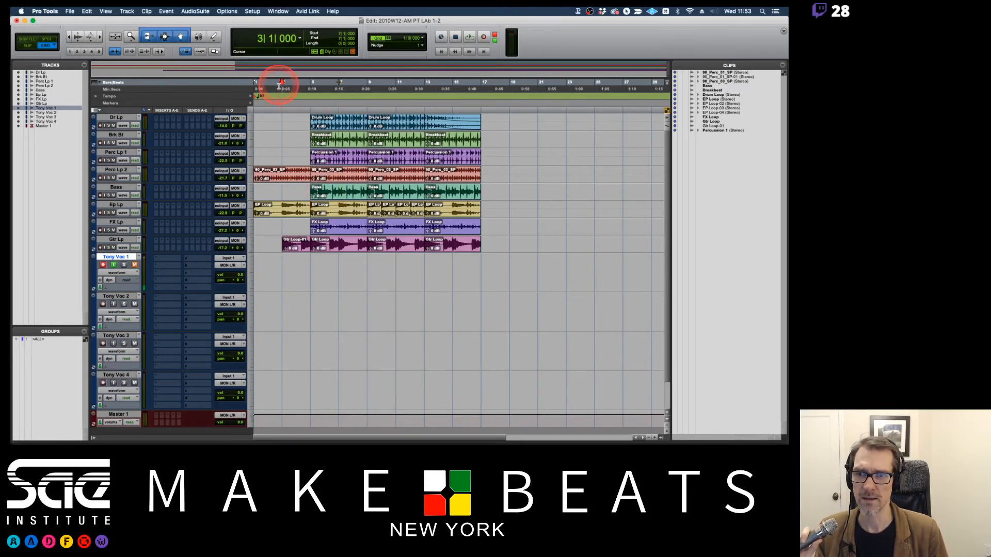
pyautogui.press('space')
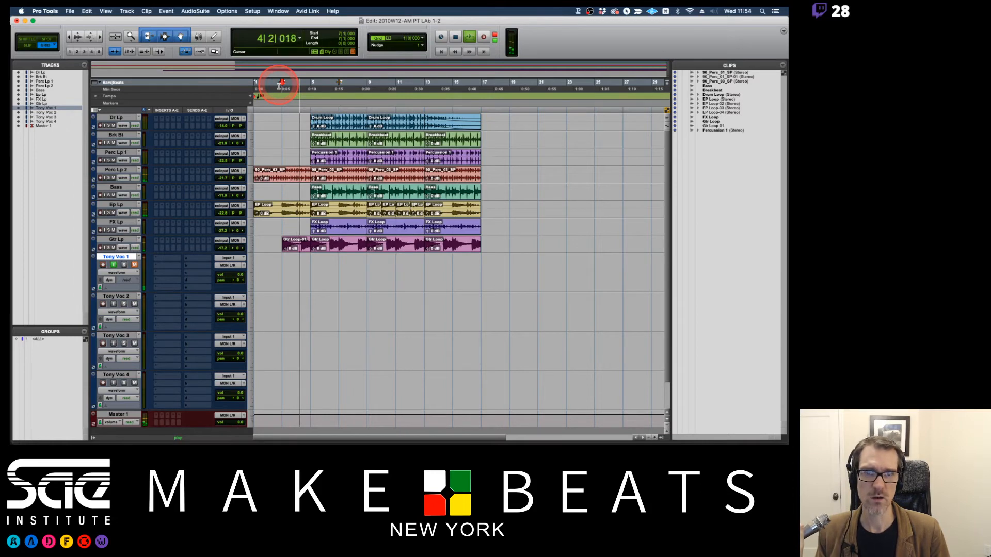
pyautogui.press('space')
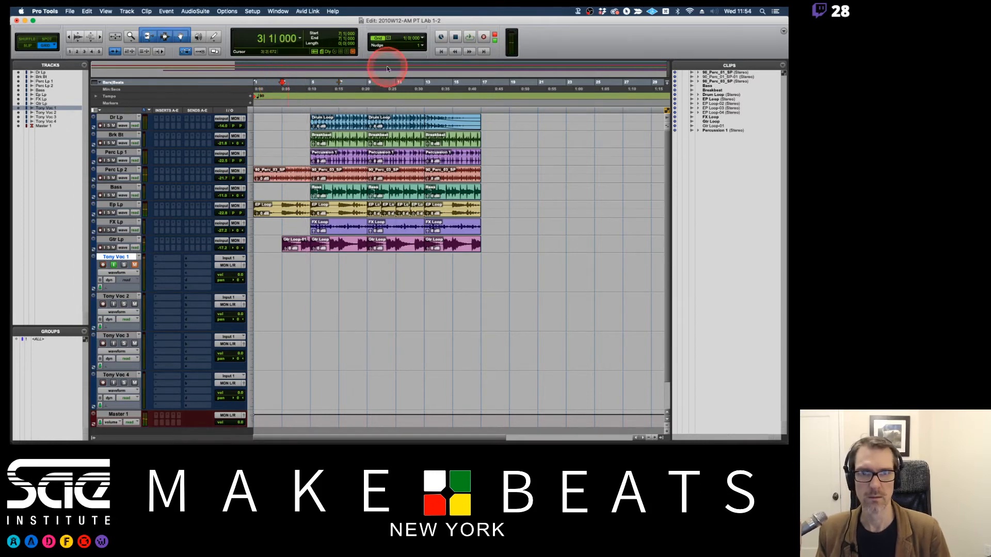
# Check the transport's record mode and record a vocal take on the first vocal track from bar 3 to about bar 13.
pyautogui.rightClick(484, 37)
pyautogui.click(491, 49)
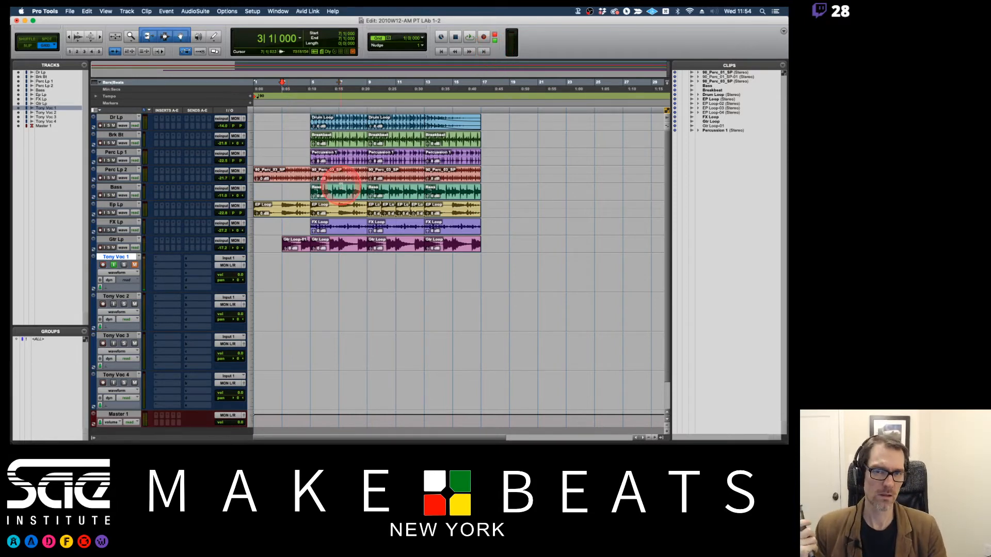
pyautogui.click(326, 196)
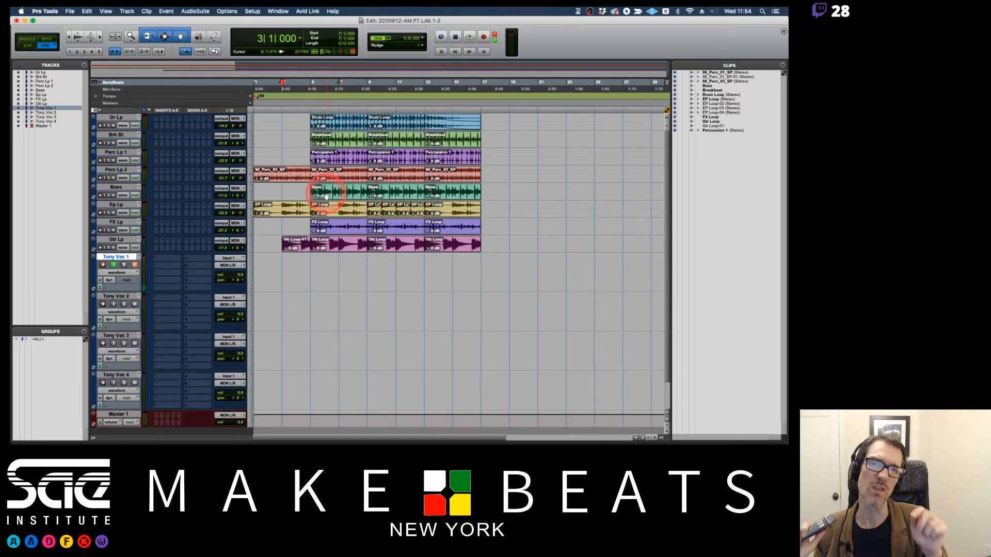
pyautogui.click(484, 36)
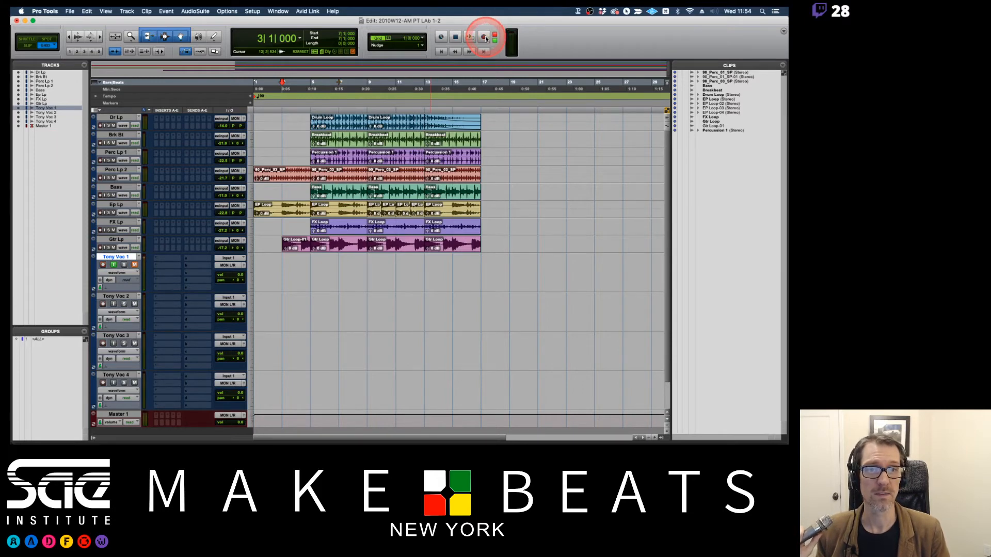
pyautogui.click(470, 37)
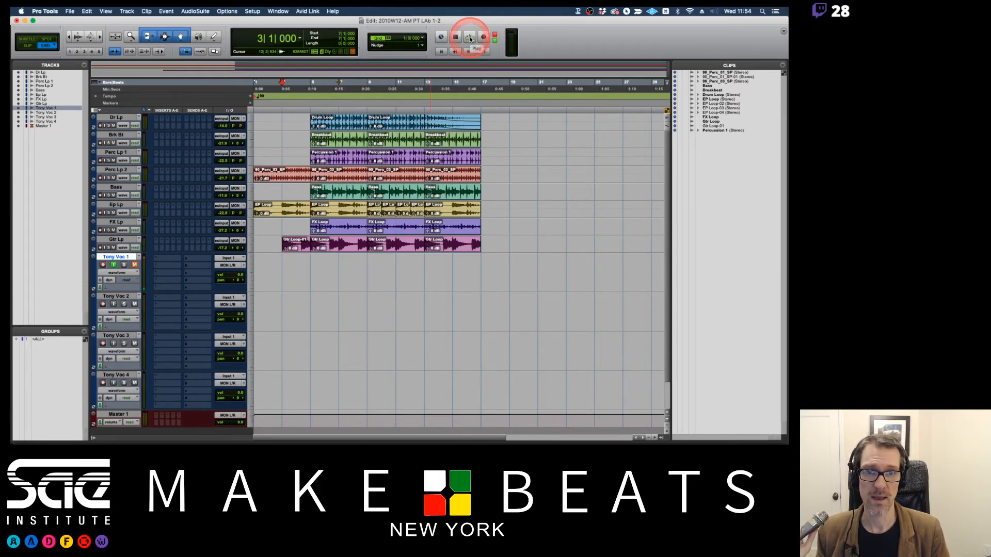
pyautogui.click(483, 36)
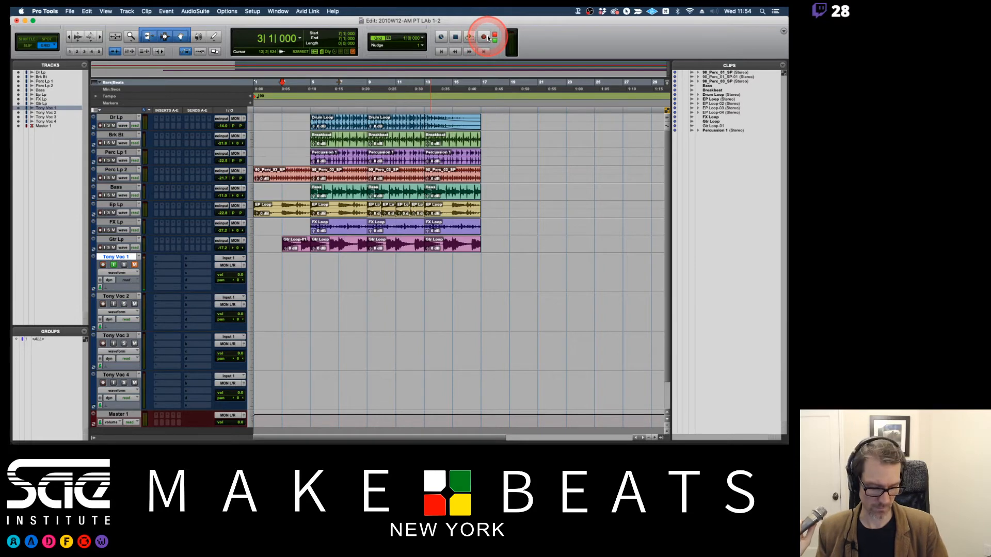
pyautogui.press('super+space')
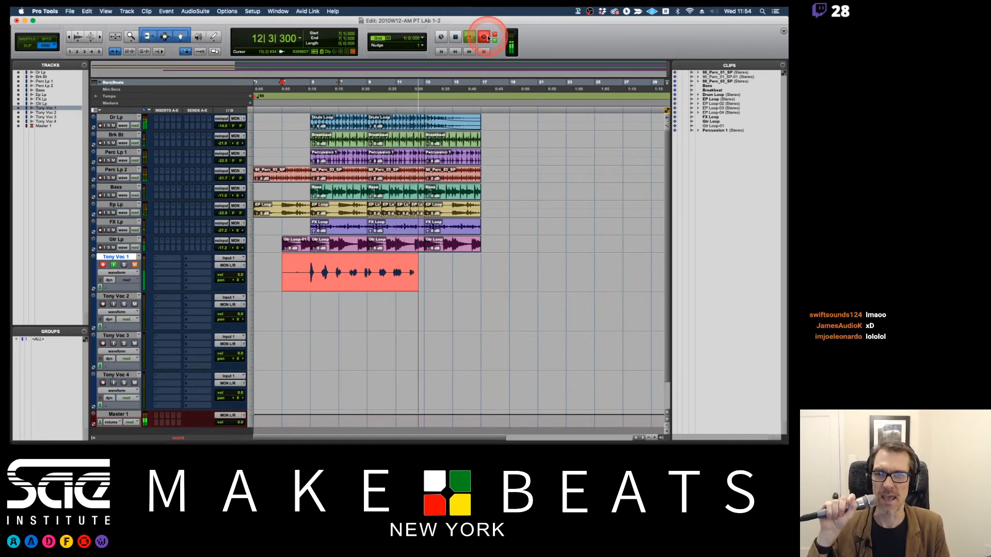
pyautogui.press('space')
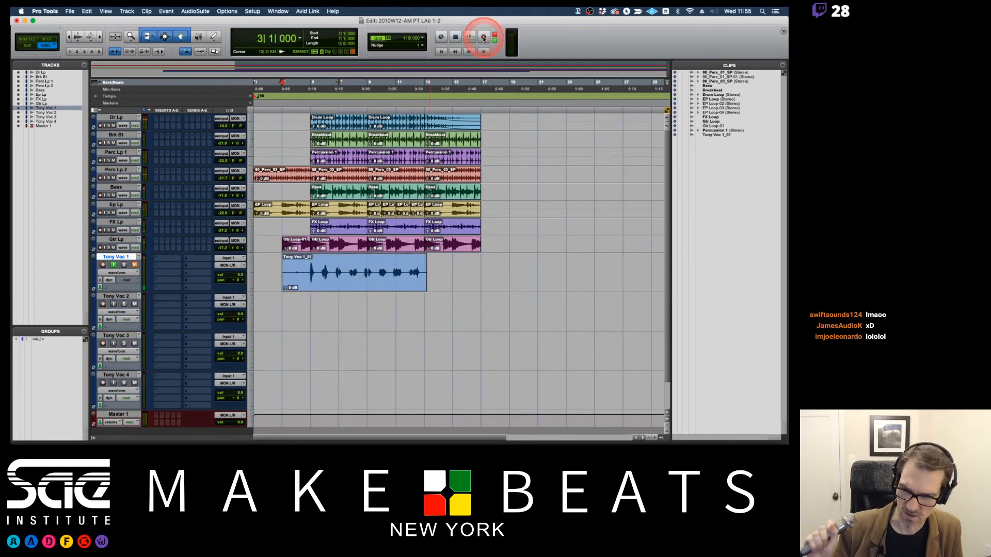
# Turn off record enable, input monitoring and mute on the first vocal track, and trim both ends of its recorded clip.
pyautogui.click(114, 266)
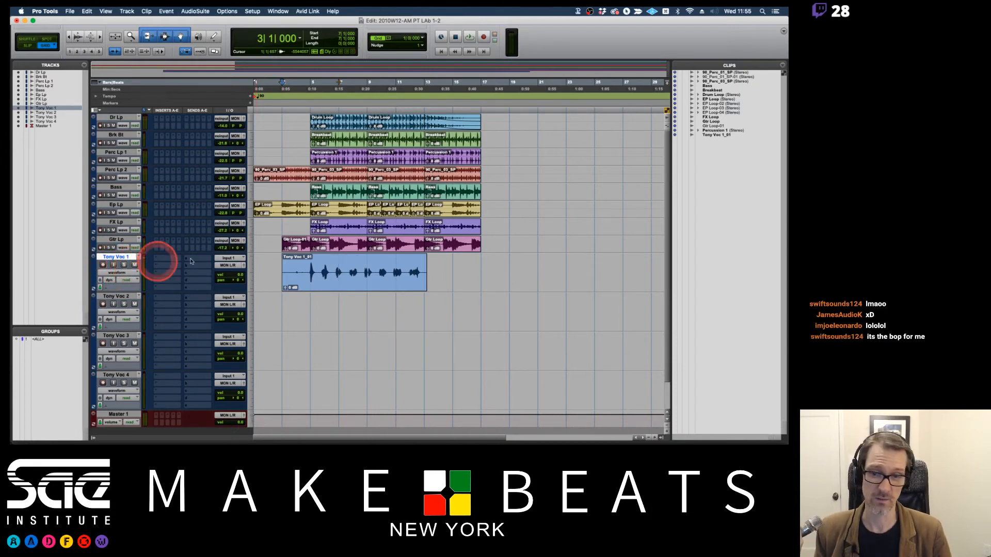
pyautogui.click(297, 266)
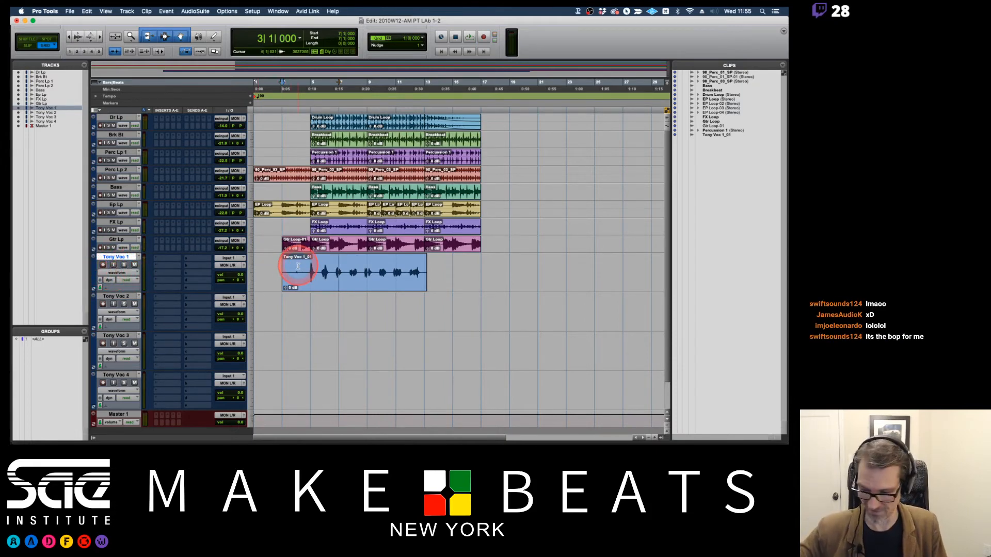
pyautogui.click(285, 271)
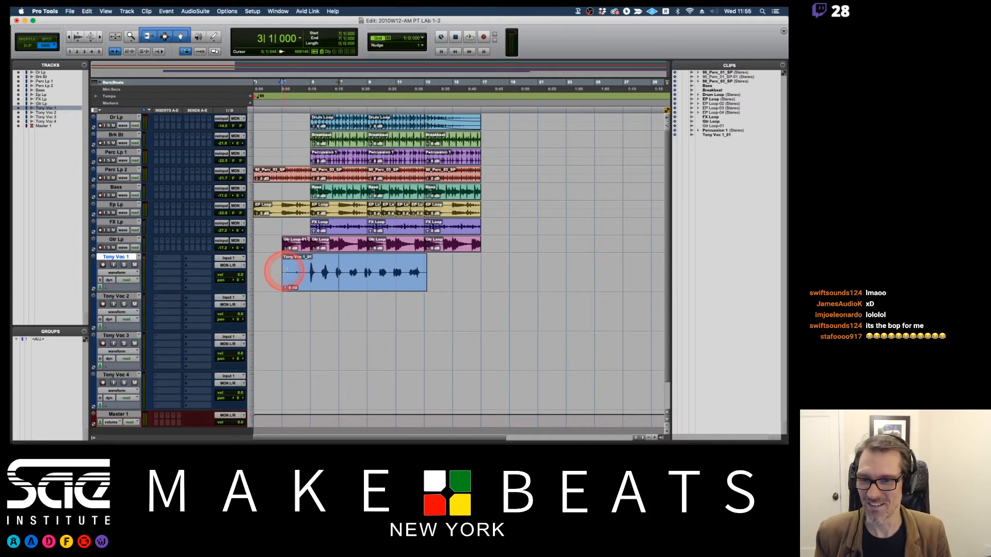
pyautogui.moveTo(286, 272); pyautogui.dragTo(305, 273)
pyautogui.moveTo(426, 271); pyautogui.dragTo(422, 271)
pyautogui.click(277, 271)
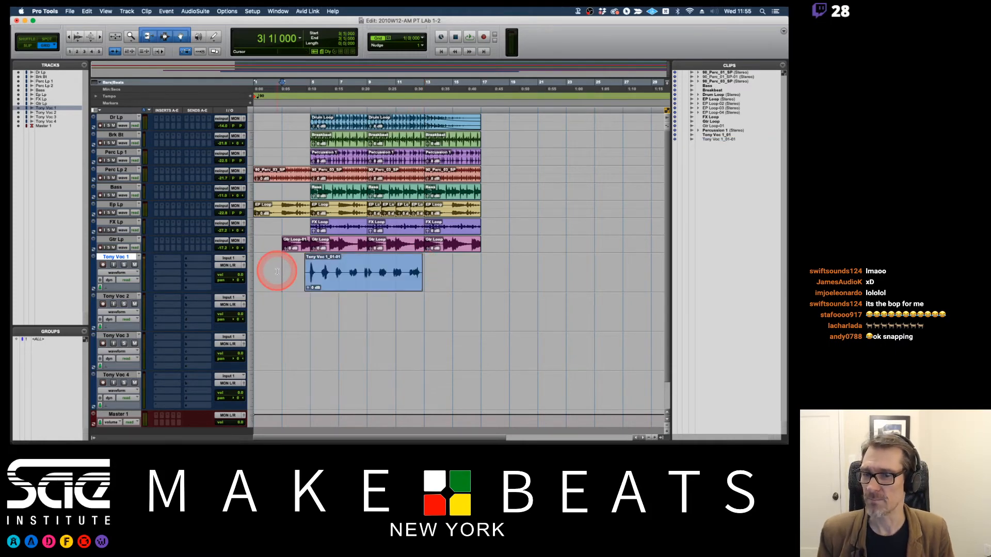
# Play back the trimmed vocal take with the beat from bar 3, and stop playback.
pyautogui.press('space')
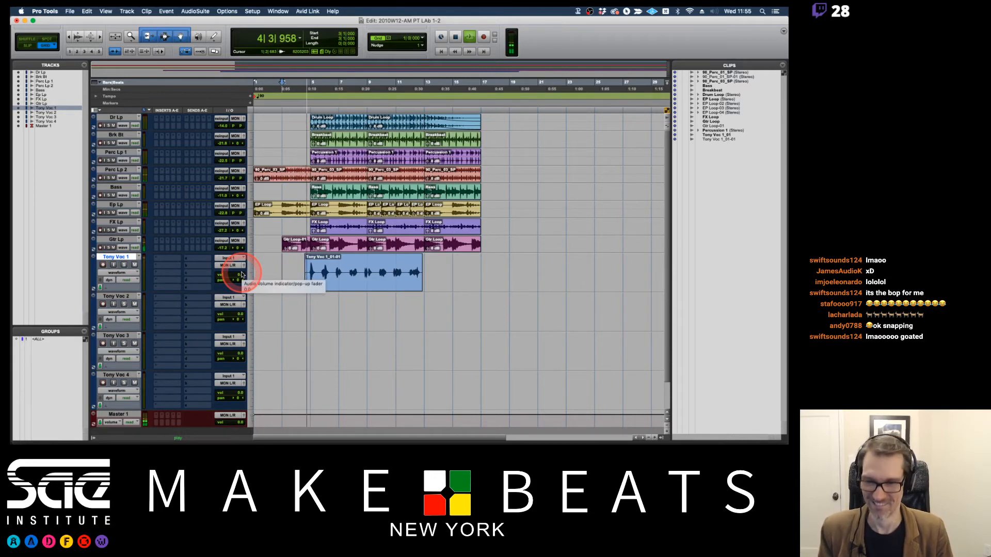
pyautogui.moveTo(241, 274); pyautogui.dragTo(243, 280)
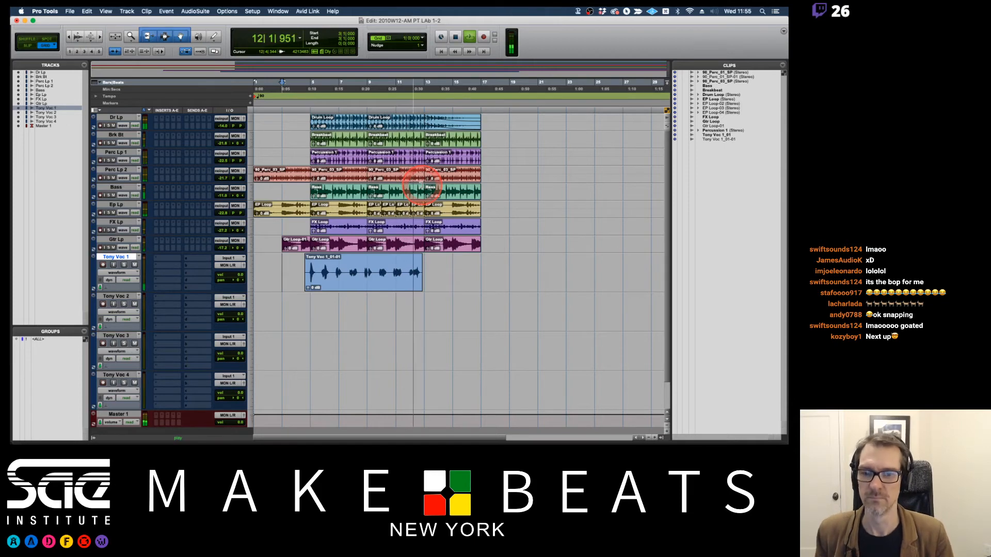
pyautogui.press('space')
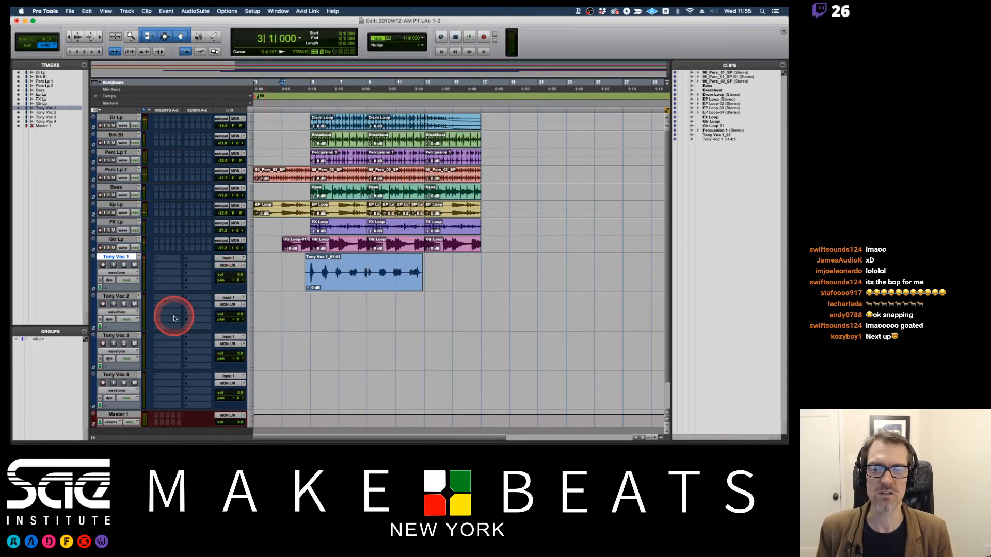
# Insert an EQ3 1-Band (mono) on the first vocal track and set it to High-Pass at about 331 Hz.
pyautogui.click(172, 257)
pyautogui.moveTo(173, 259)
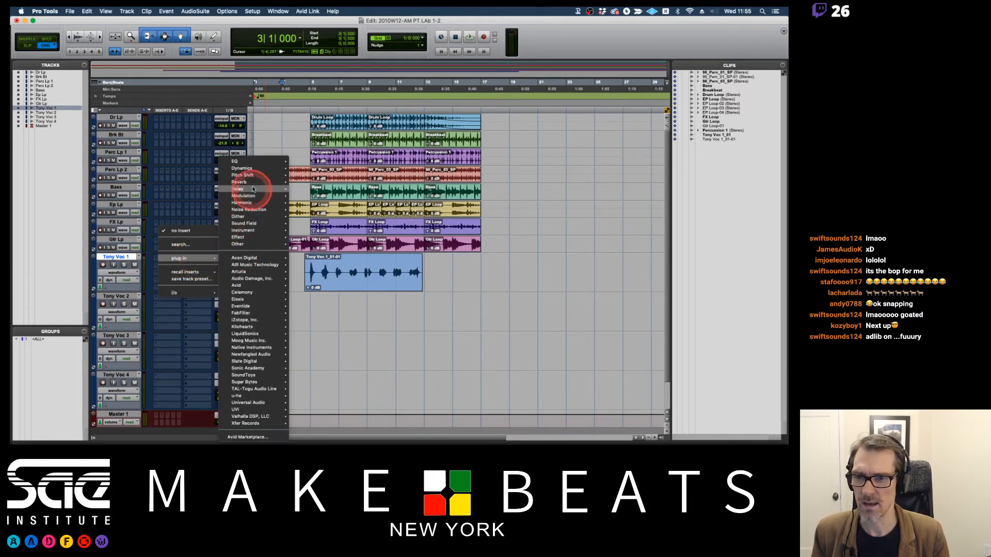
pyautogui.moveTo(261, 160)
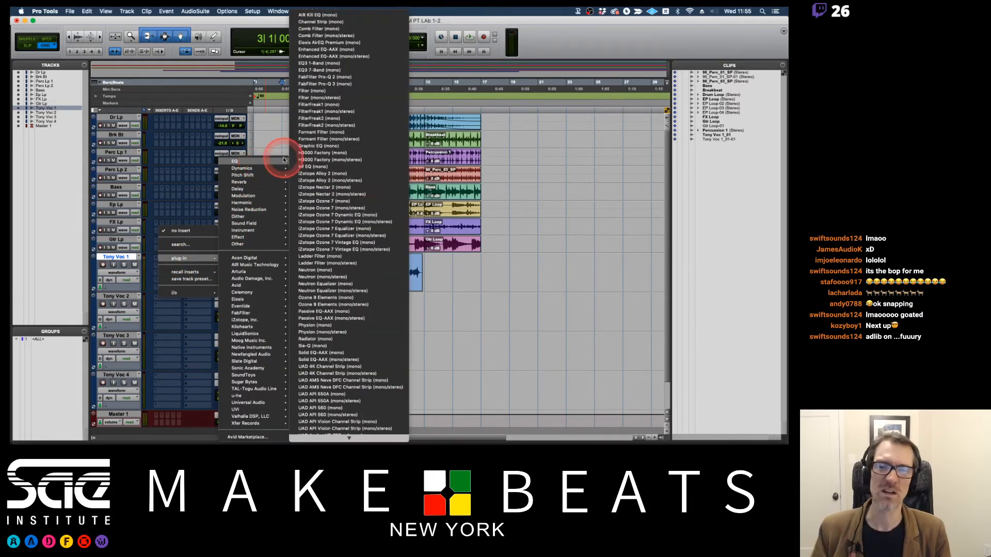
pyautogui.click(332, 63)
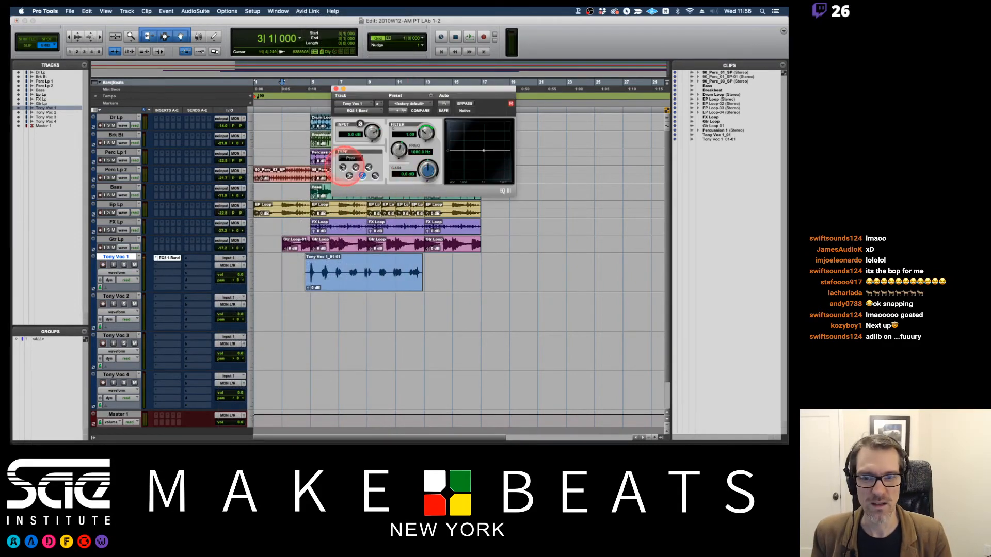
pyautogui.click(343, 168)
pyautogui.moveTo(398, 151); pyautogui.dragTo(396, 165)
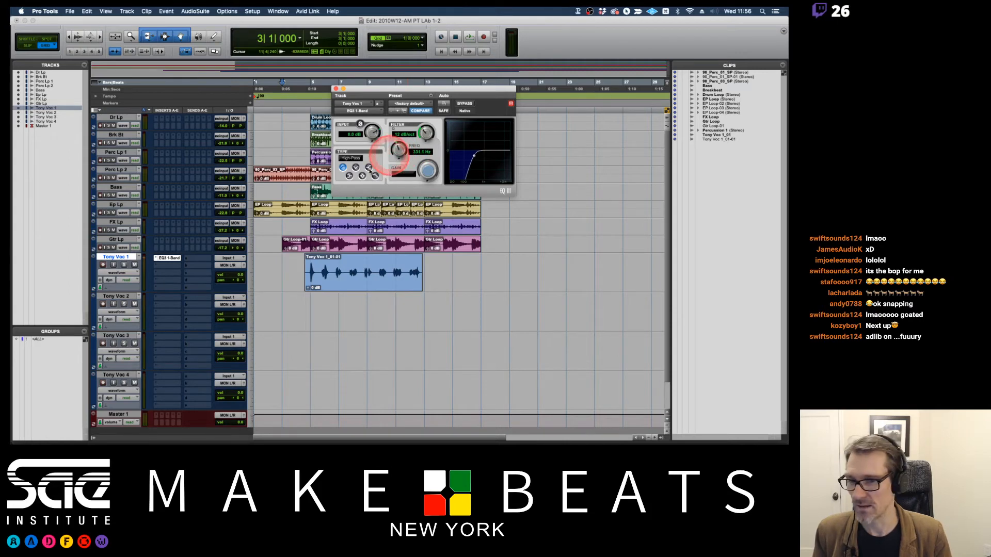
# Lower the vocal EQ's high-pass frequency to about 184 Hz.
pyautogui.click(170, 267)
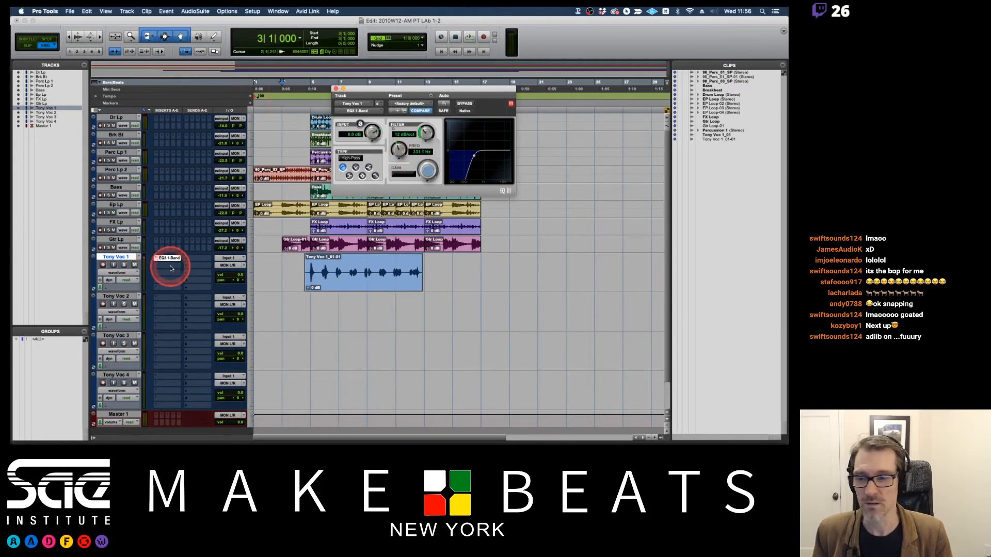
pyautogui.click(170, 267)
pyautogui.moveTo(200, 268)
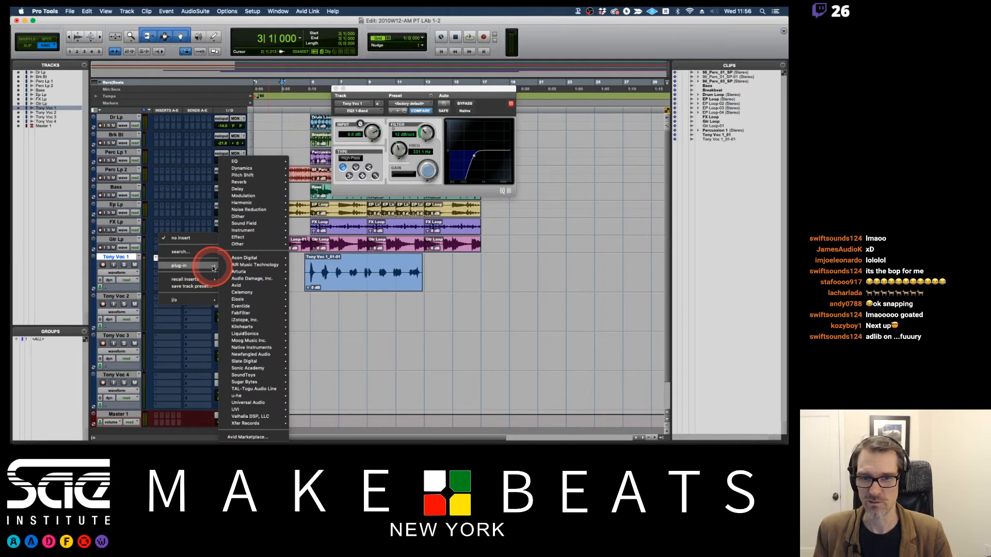
pyautogui.click(399, 152)
pyautogui.moveTo(399, 151); pyautogui.dragTo(398, 147)
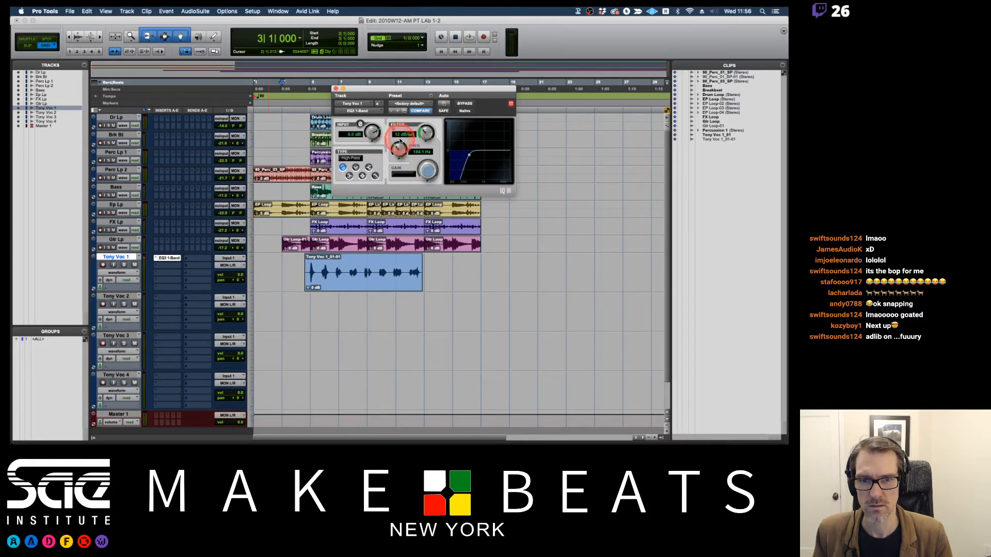
# Insert the BF-76 (mono) compressor below the EQ on the first vocal track and start playback from bar 3.
pyautogui.click(172, 264)
pyautogui.moveTo(191, 266)
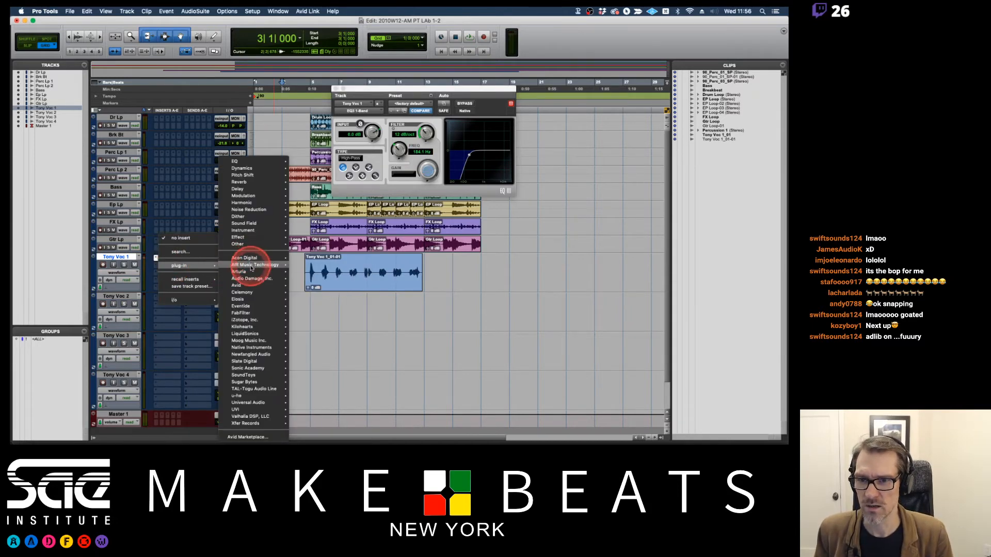
pyautogui.moveTo(247, 168)
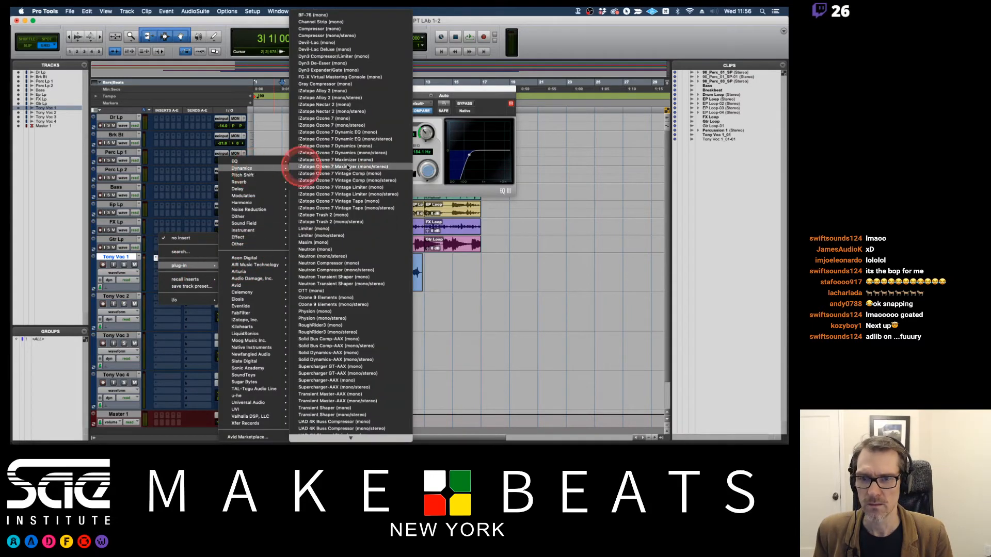
pyautogui.click(330, 16)
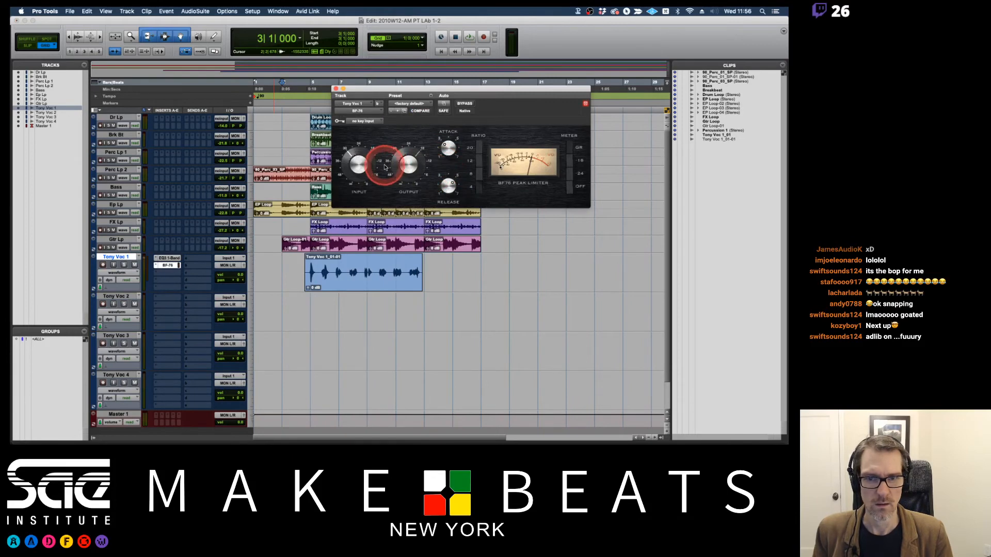
pyautogui.press('space')
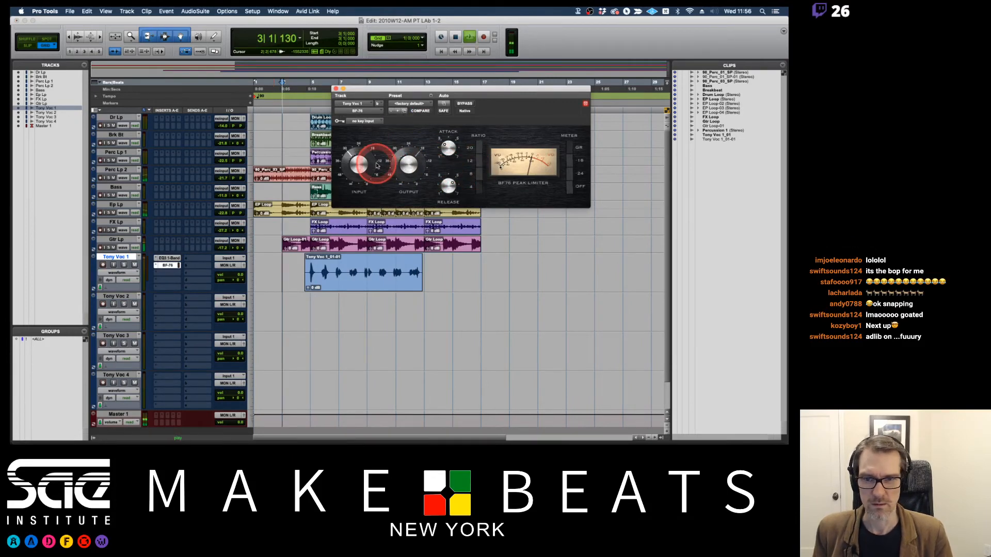
# Play the vocal with the beat while adjusting the BF-76 compressor's output level, and stop playback.
pyautogui.press('space')
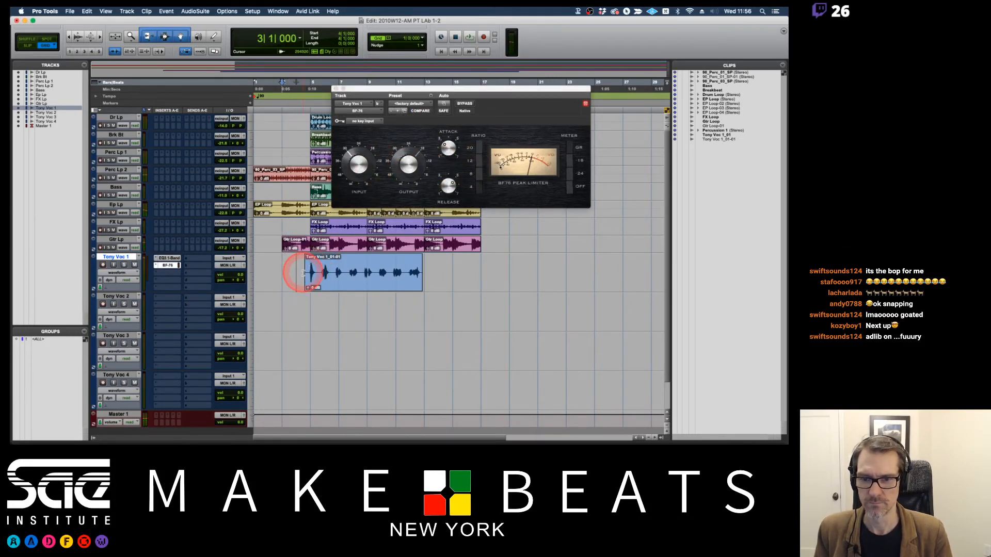
pyautogui.press('space')
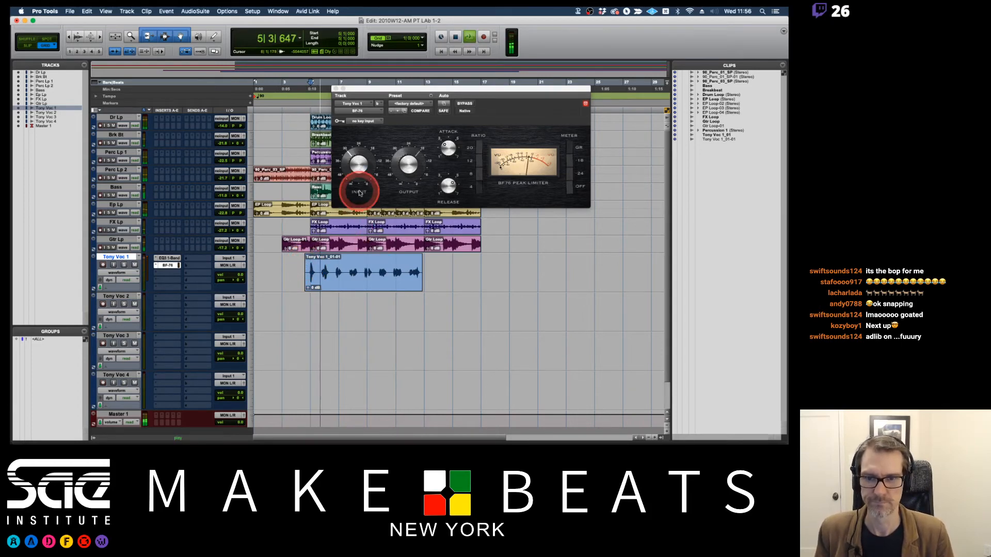
pyautogui.moveTo(406, 170); pyautogui.dragTo(410, 162)
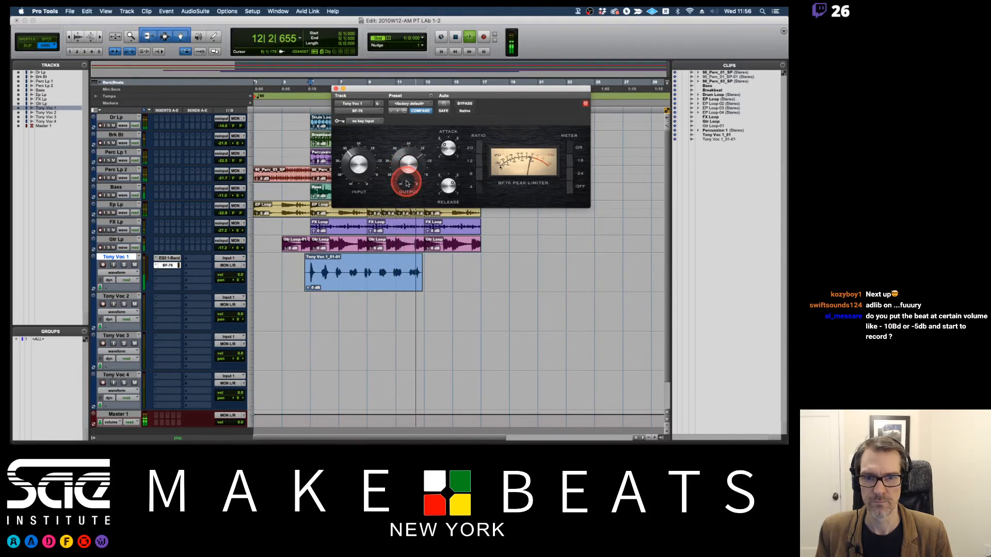
pyautogui.press('space')
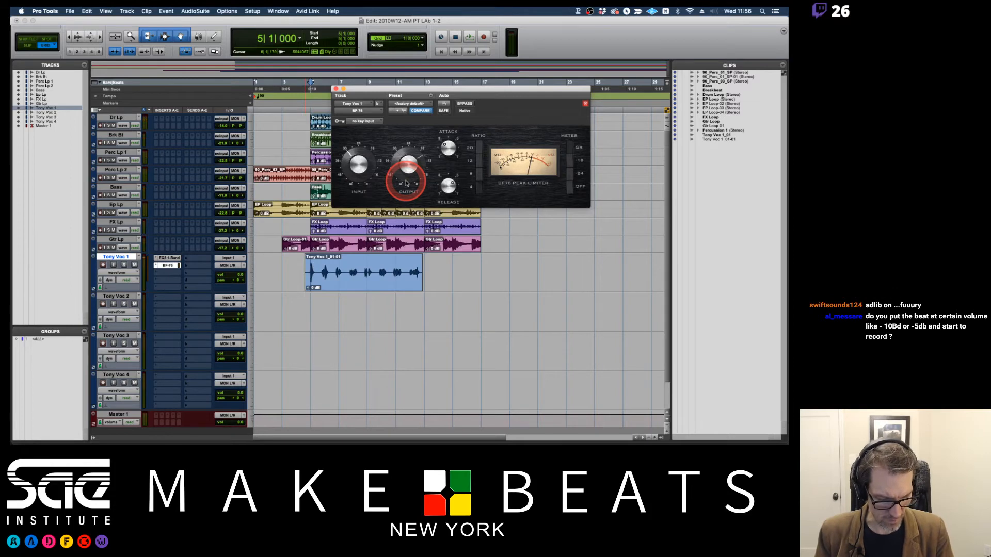
# Close the BF-76 window and slightly lower the first vocal track's volume.
pyautogui.press('F9')
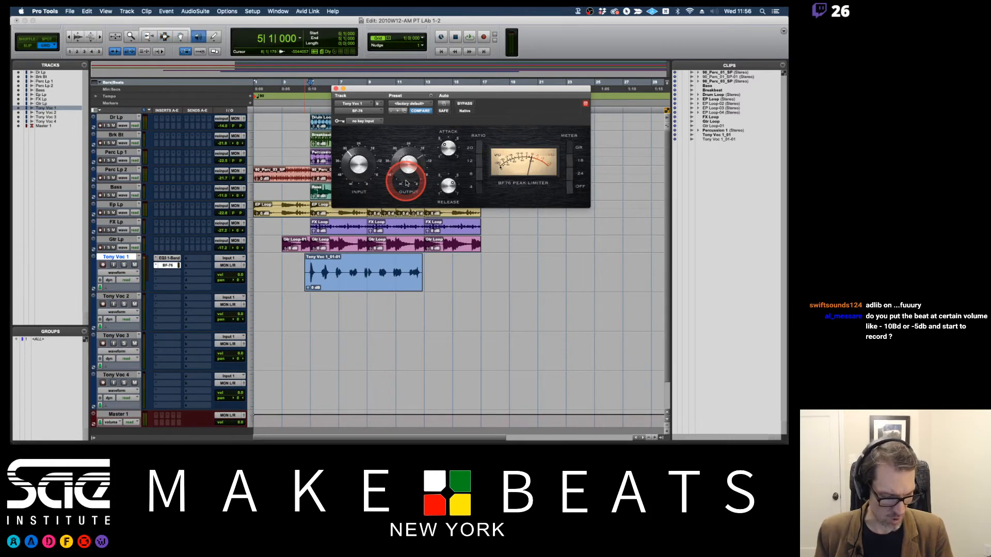
pyautogui.click(335, 89)
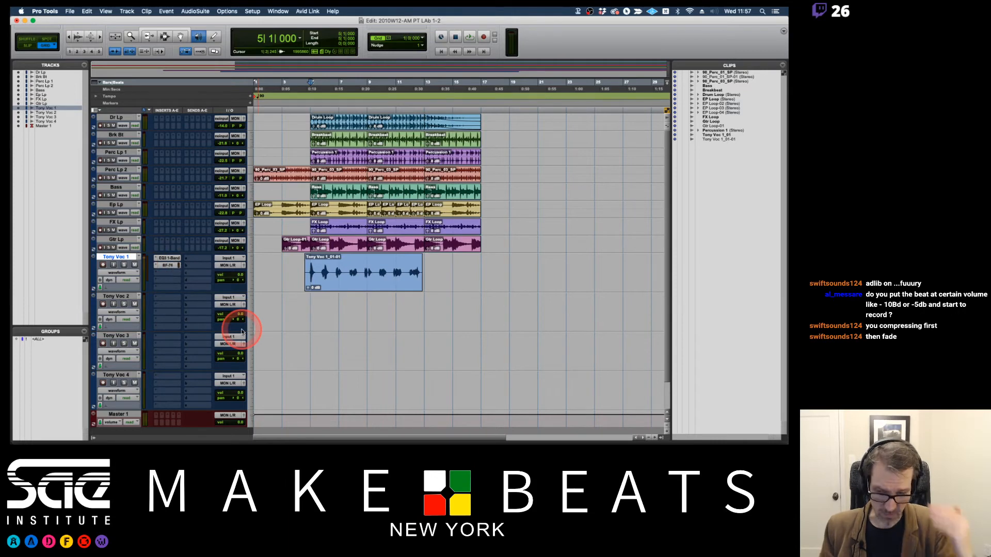
pyautogui.click(239, 277)
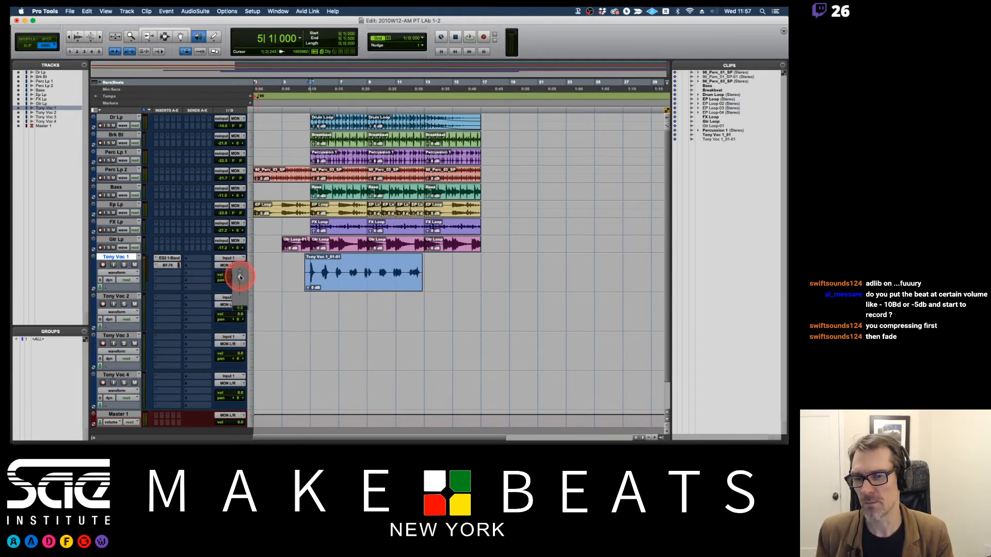
pyautogui.moveTo(240, 277); pyautogui.dragTo(240, 279)
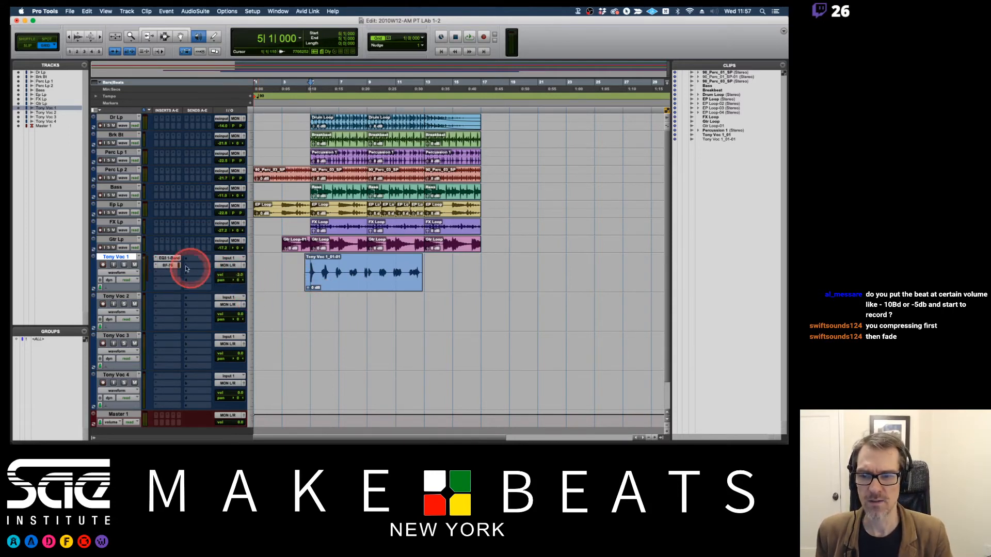
# Reopen the BF-76, pull the first vocal track's volume all the way down, and play back while watching the compressor's meter.
pyautogui.click(176, 266)
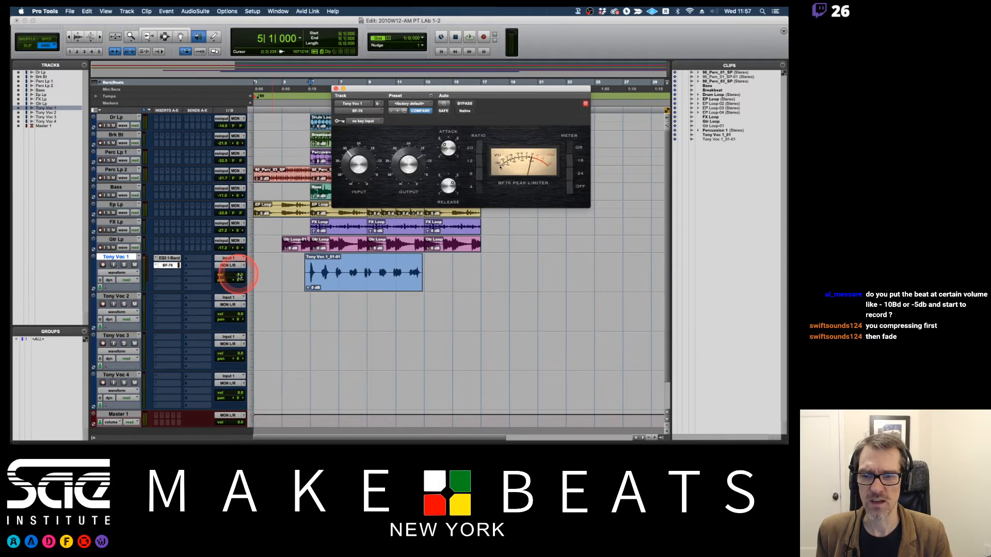
pyautogui.press('space')
pyautogui.moveTo(239, 278); pyautogui.dragTo(239, 298)
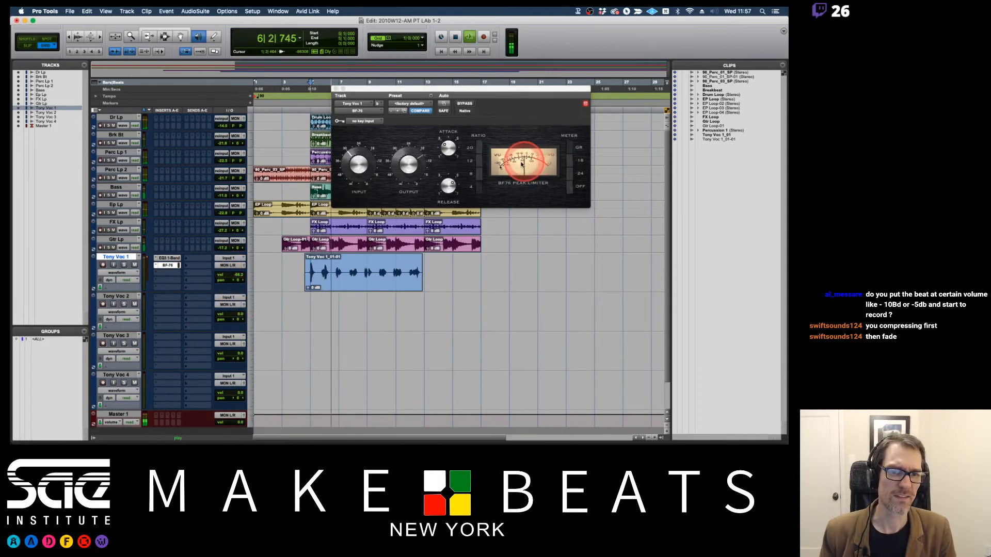
pyautogui.press('space')
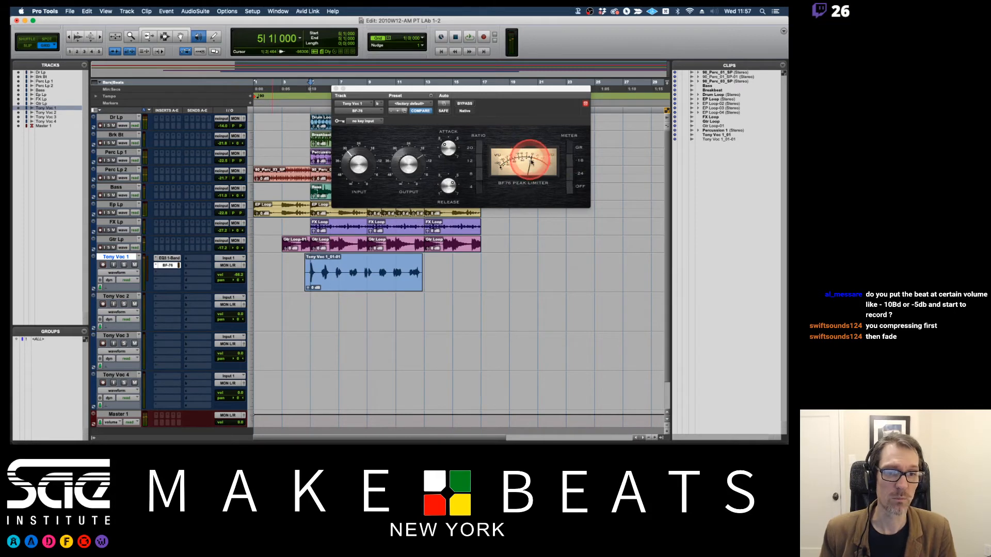
pyautogui.press('space')
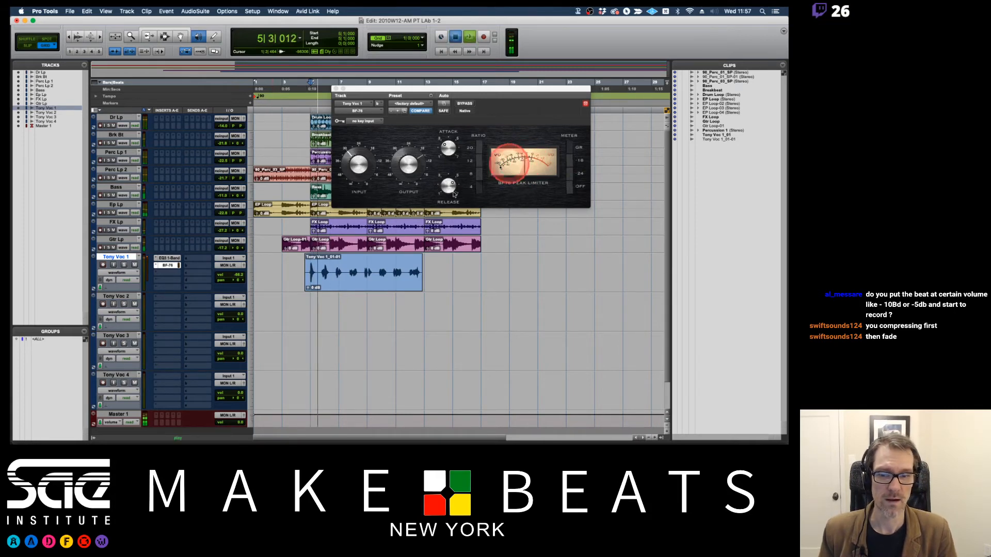
pyautogui.press('space')
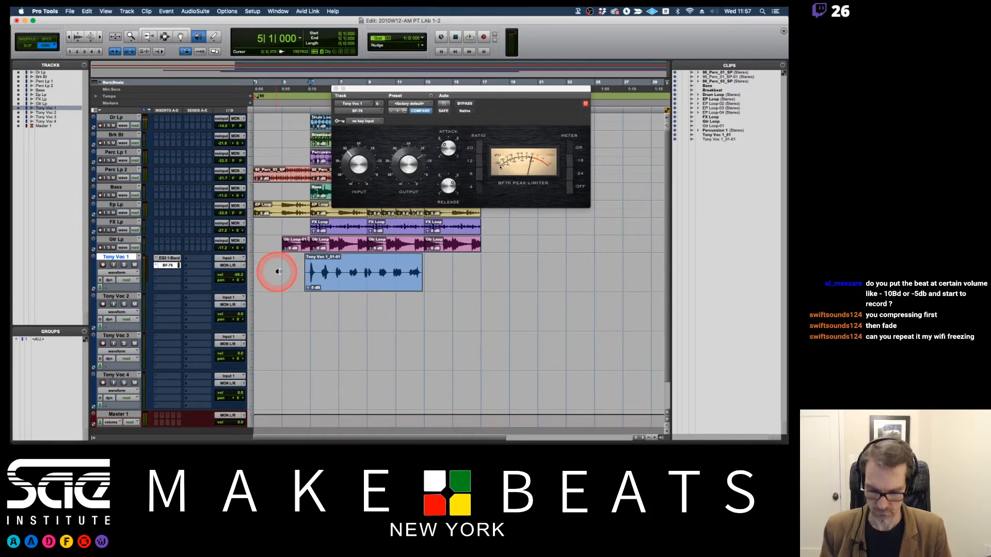
# Set the first vocal track's volume to about -7.3 dB, and close the BF-76 window with the cursor placed at bar 3.
pyautogui.moveTo(276, 268); pyautogui.dragTo(439, 263)
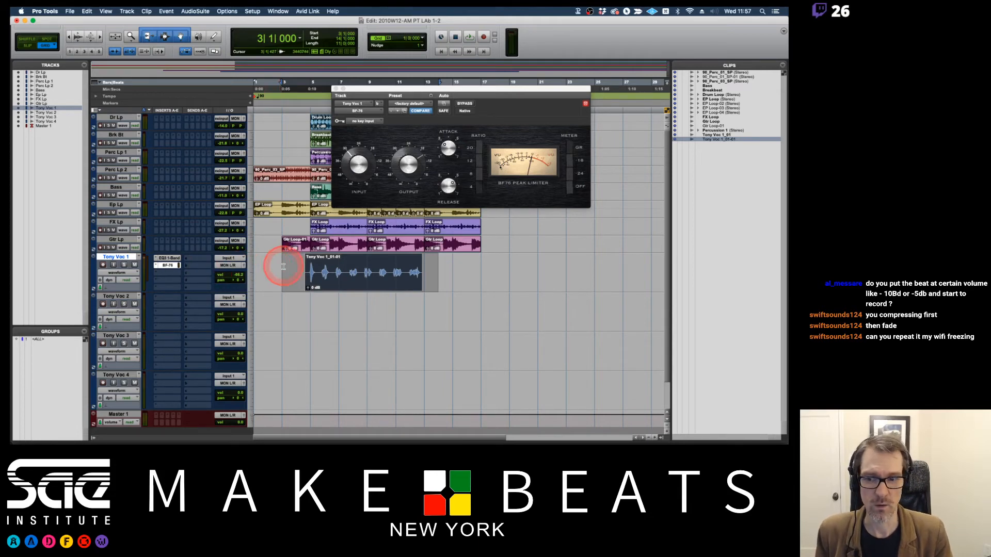
pyautogui.click(240, 275)
pyautogui.moveTo(240, 275)
pyautogui.mouseDown()
pyautogui.moveTo(240, 261)
pyautogui.moveTo(241, 273)
pyautogui.mouseUp()
pyautogui.click(501, 163)
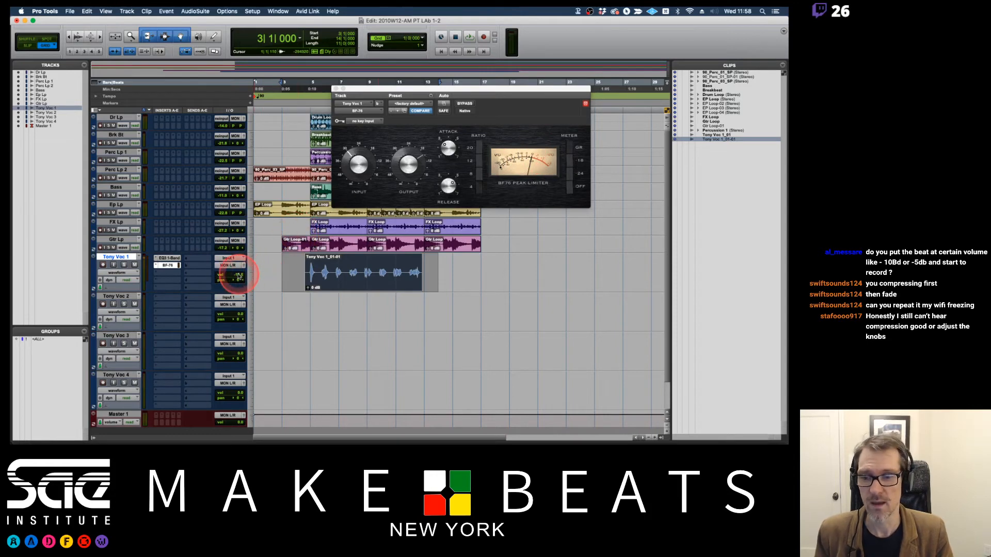
pyautogui.click(237, 275)
pyautogui.moveTo(239, 272); pyautogui.dragTo(235, 273)
pyautogui.click(286, 266)
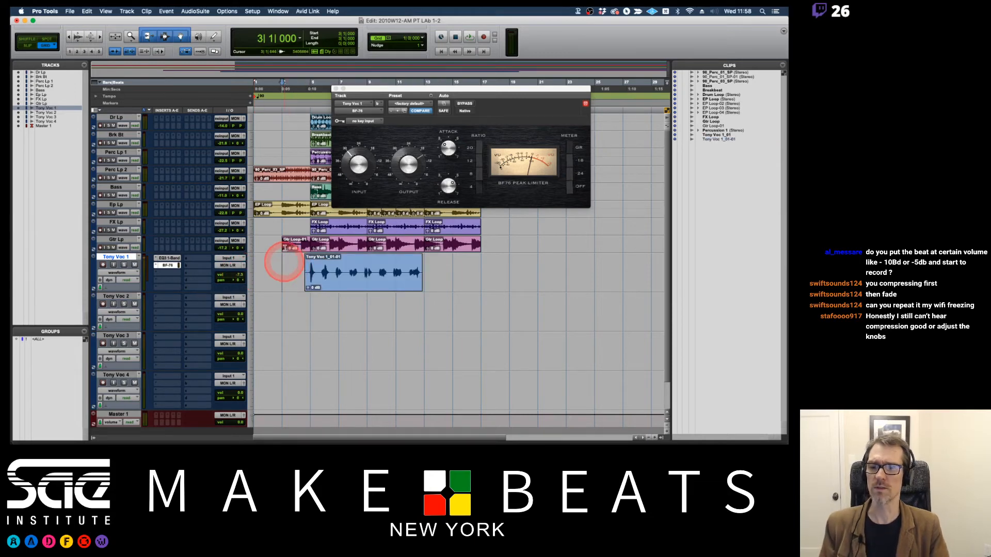
pyautogui.click(336, 89)
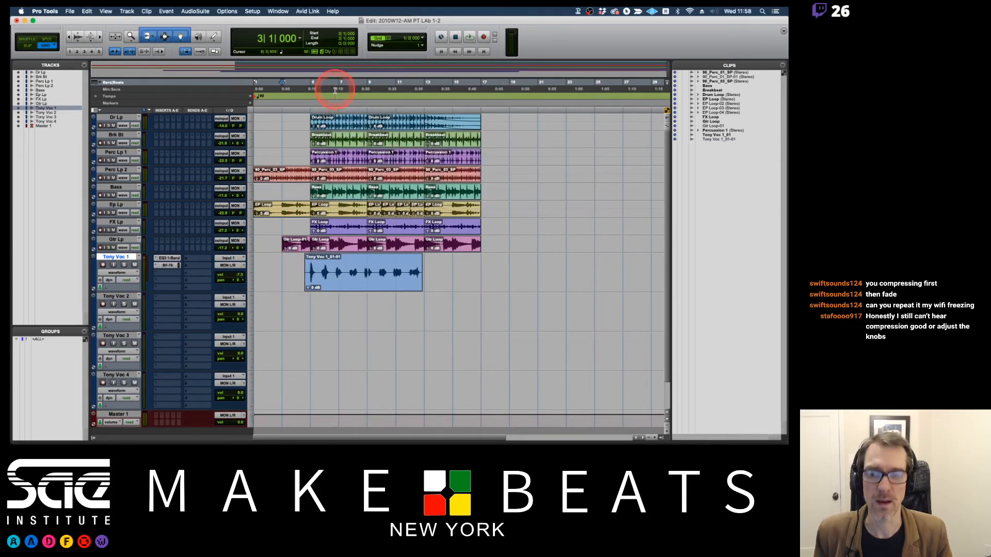
# Mute and record-arm the second vocal track with input monitoring, and record a vocal take on it from bar 3 to about bar 9.
pyautogui.click(114, 304)
pyautogui.click(135, 304)
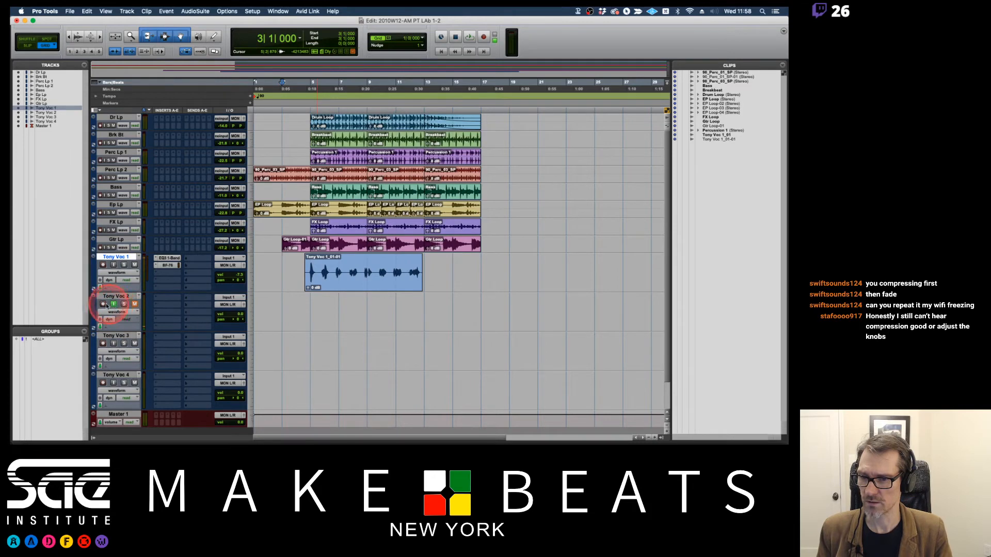
pyautogui.click(103, 305)
pyautogui.click(114, 304)
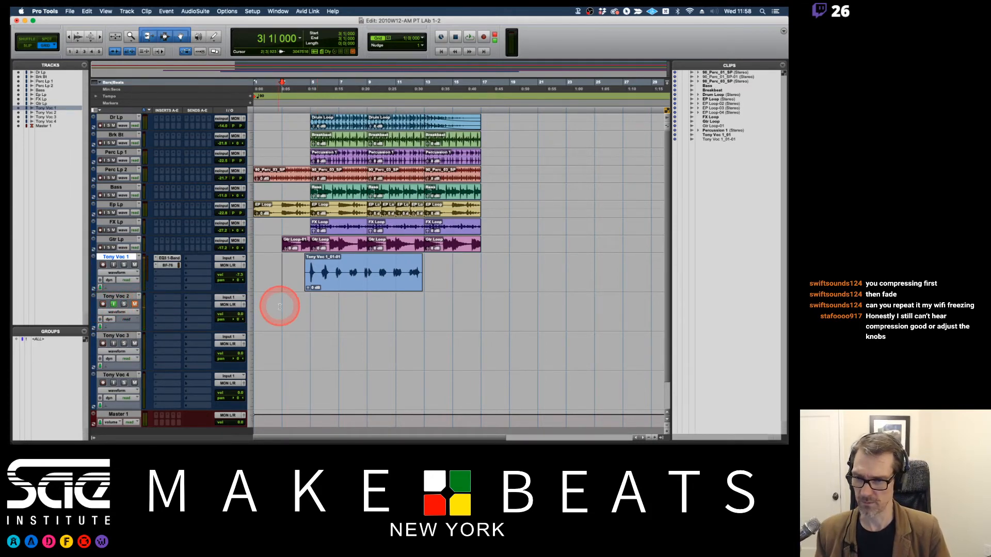
pyautogui.press('super+space')
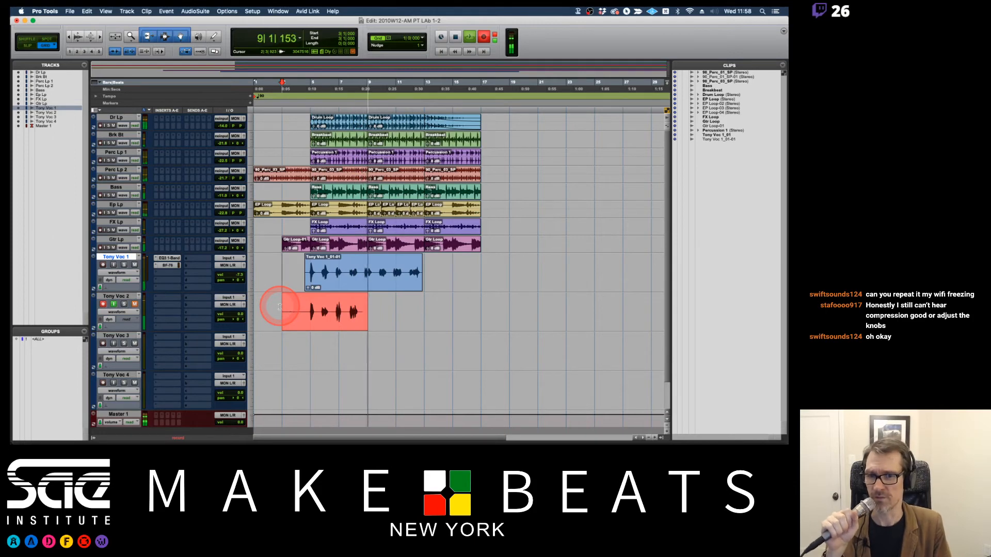
pyautogui.press('space')
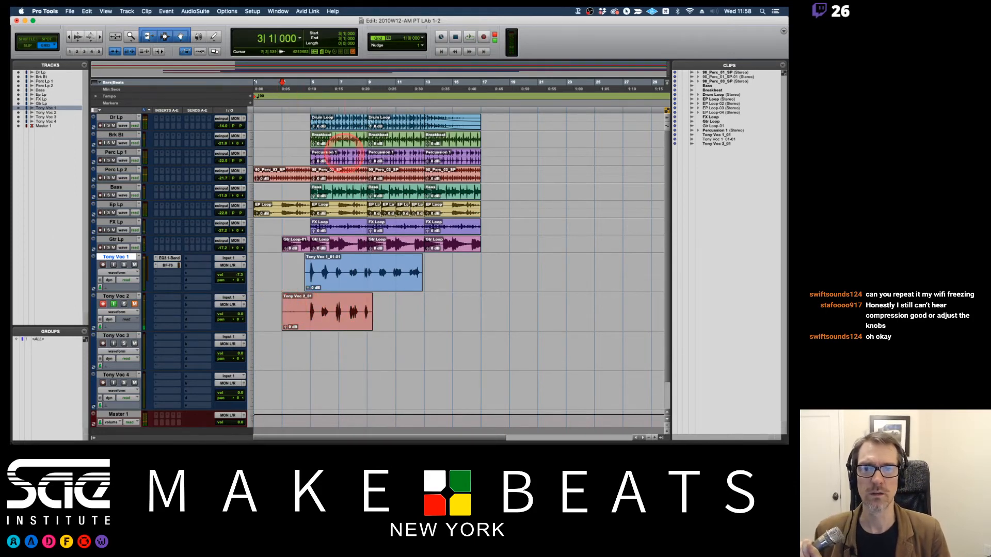
# Set the record mode to QuickPunch and place the playback start at bar 7.
pyautogui.rightClick(483, 37)
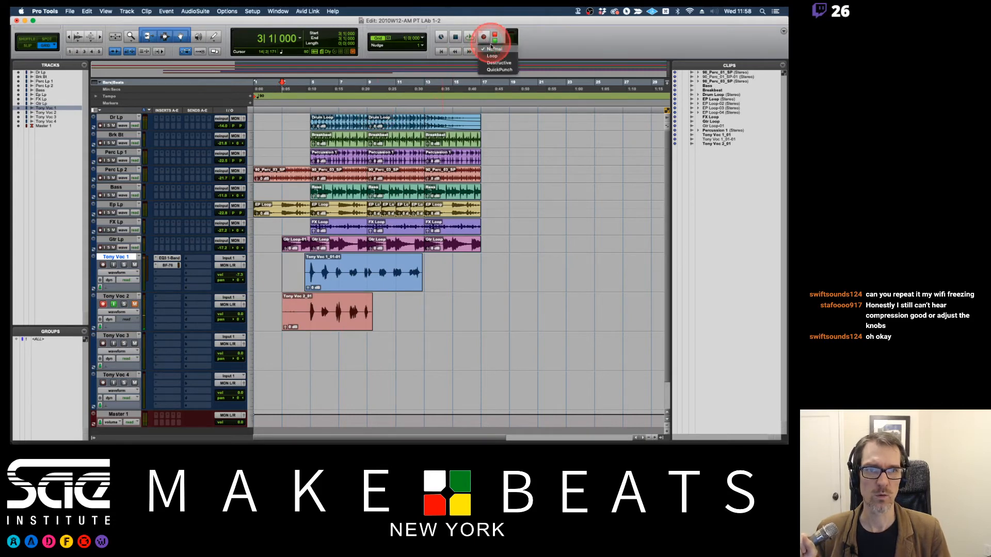
pyautogui.click(479, 68)
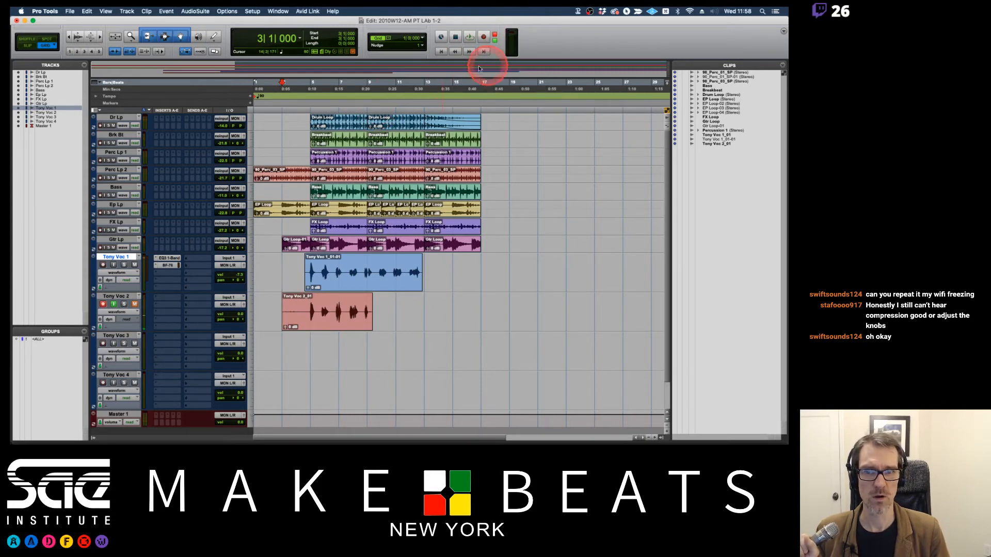
pyautogui.click(339, 85)
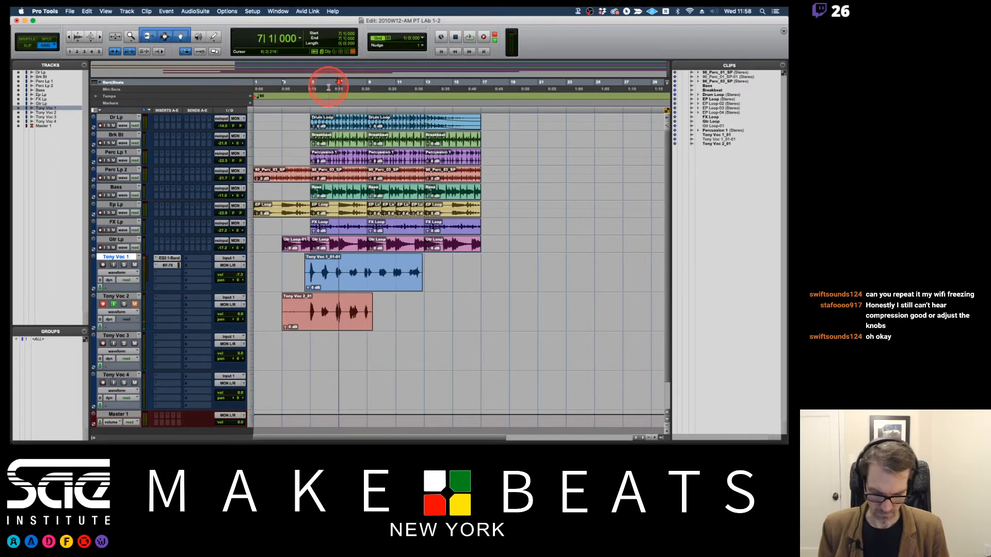
# Play the session from bar 7 to rehearse the punch-in, and stop playback.
pyautogui.press('space')
pyautogui.click(219, 263)
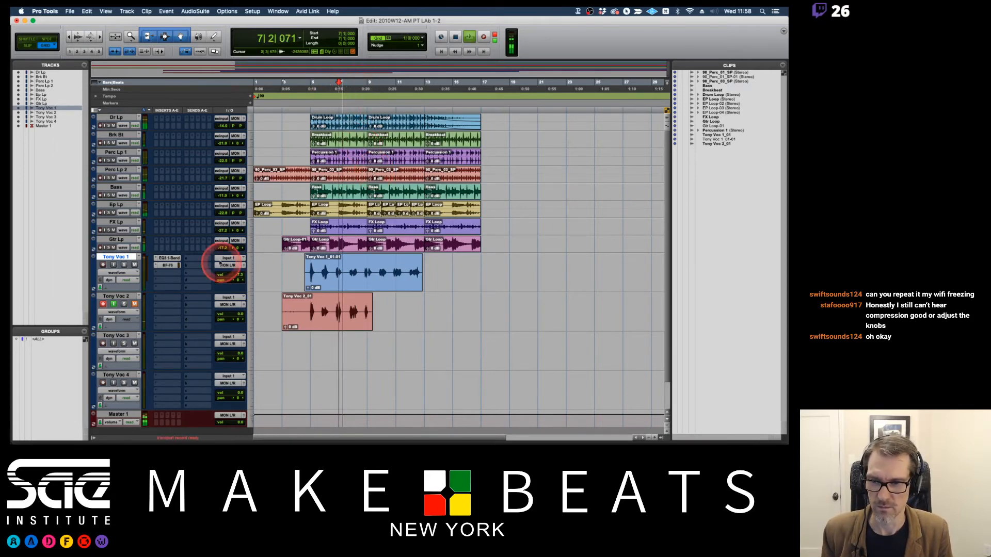
pyautogui.click(125, 264)
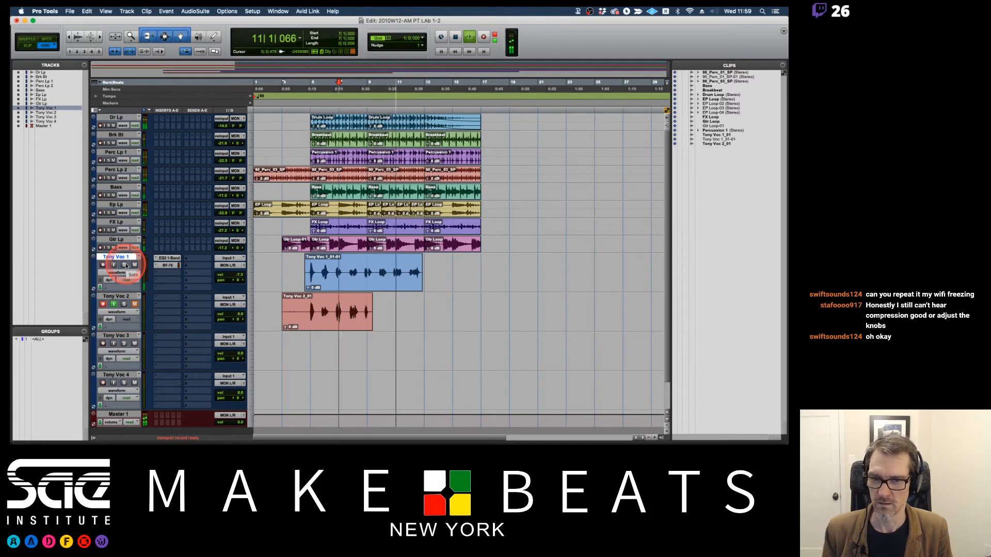
pyautogui.press('space')
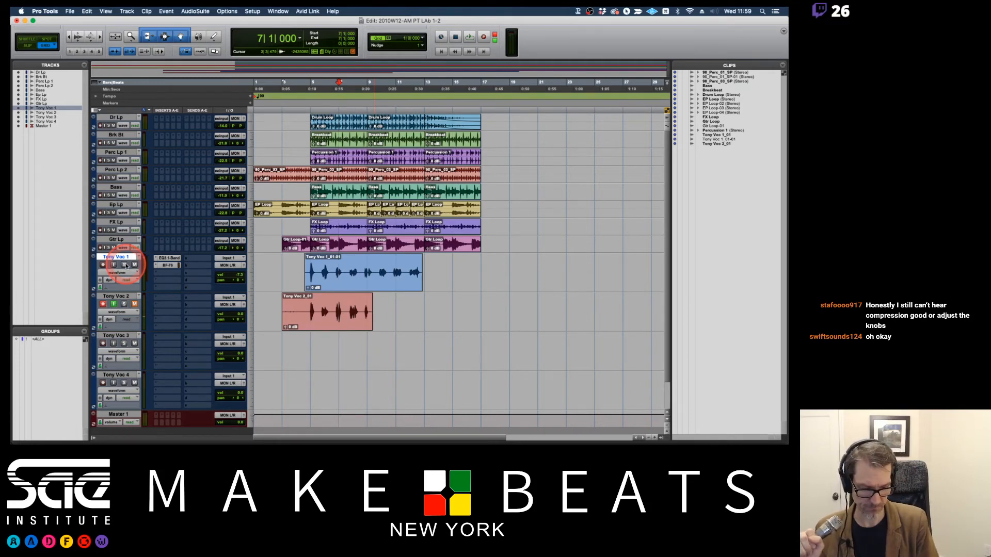
# Play from bar 7, punch in on the second vocal track after bar 8, and record the remaining phrases to about bar 13.
pyautogui.press('space')
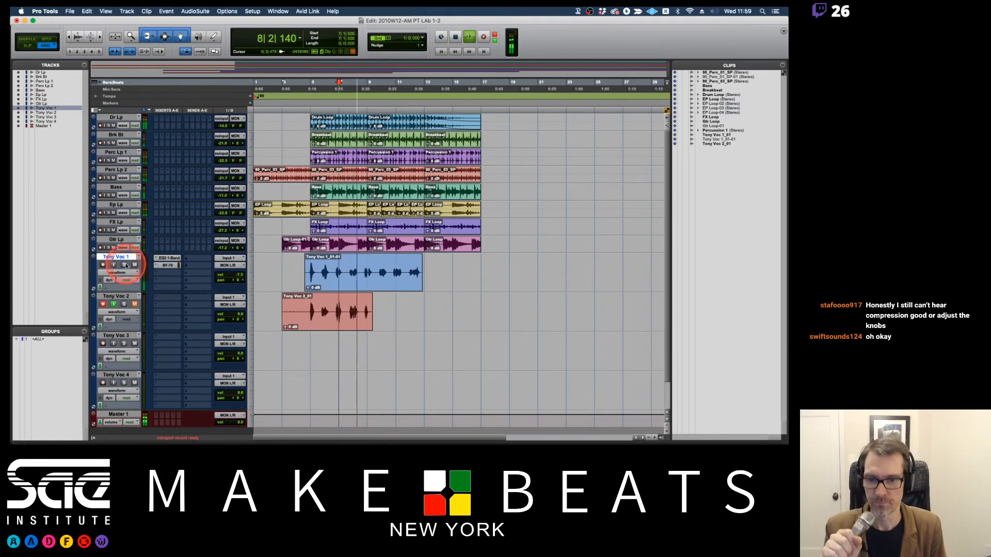
pyautogui.press('F12')
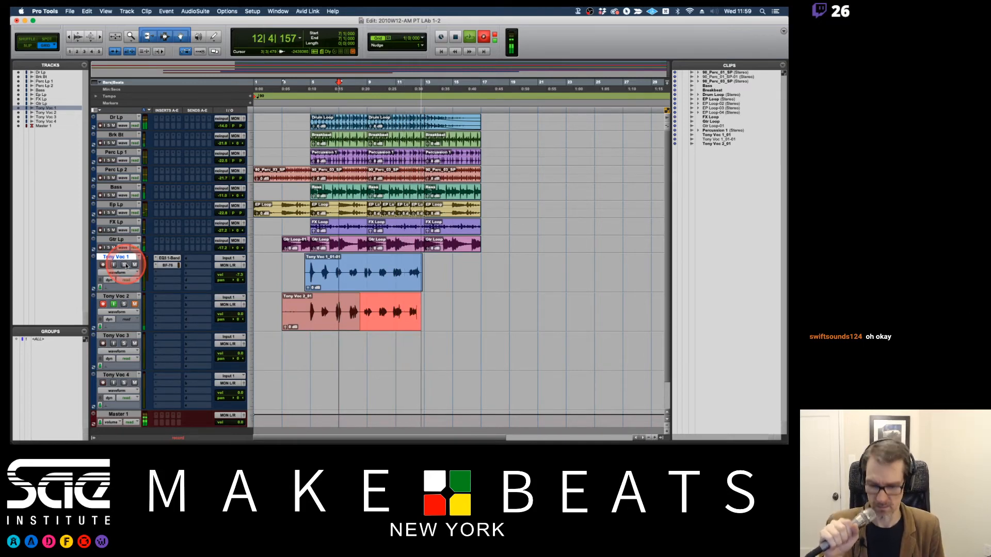
pyautogui.press('space')
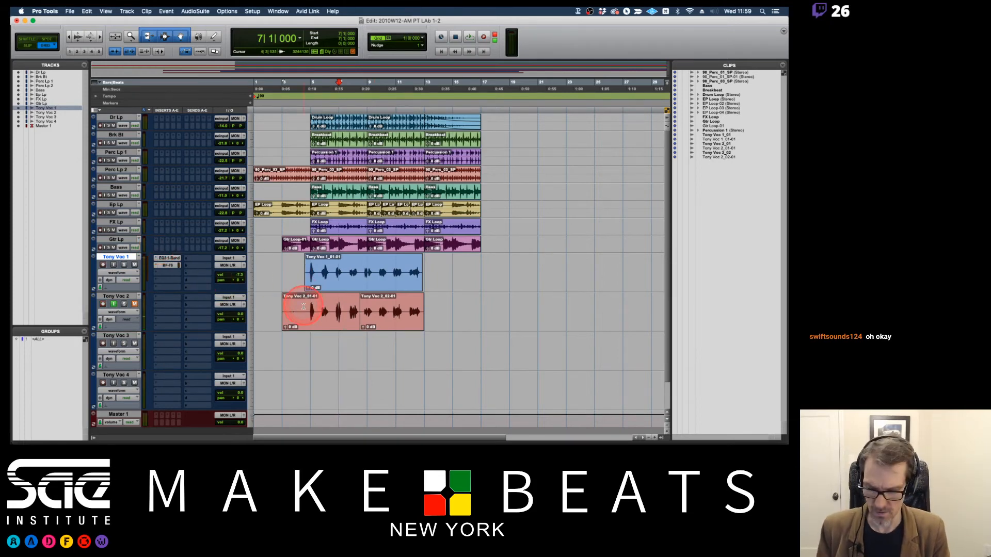
# Switch to Slip mode and delete the silence before the first phrase of the second vocal take.
pyautogui.press('F2')
pyautogui.moveTo(303, 307); pyautogui.dragTo(264, 306)
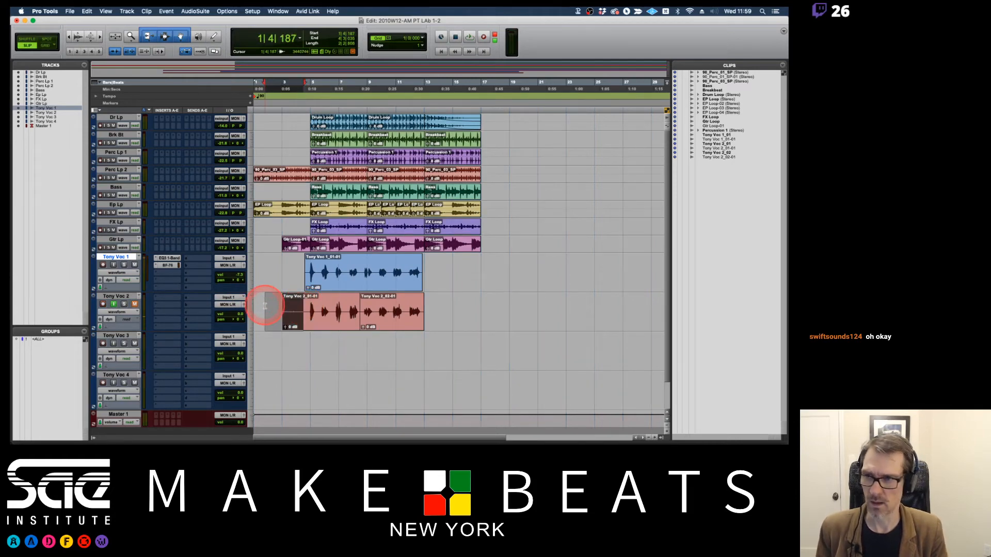
pyautogui.press('Delete')
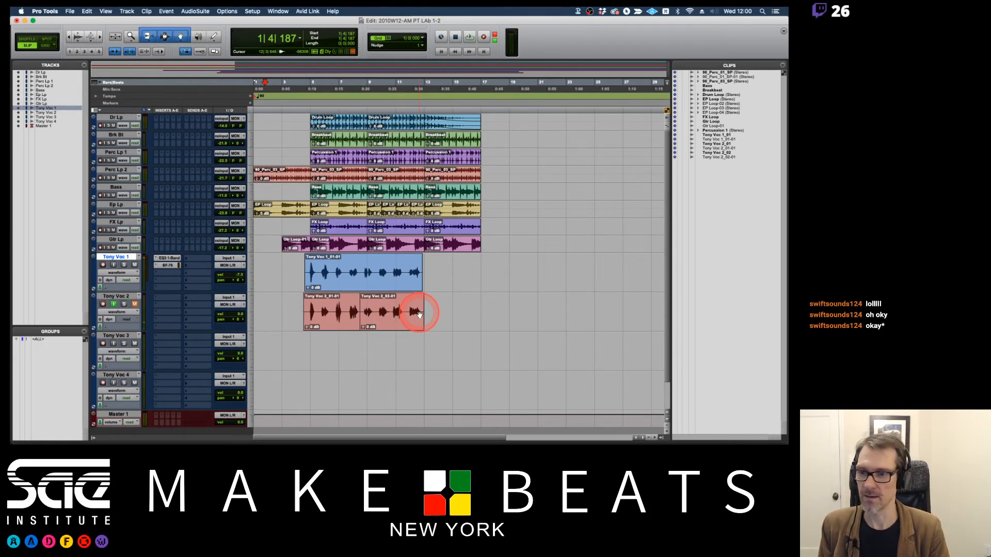
# Turn off record arm and input monitoring on the second vocal track and keep it muted.
pyautogui.click(104, 305)
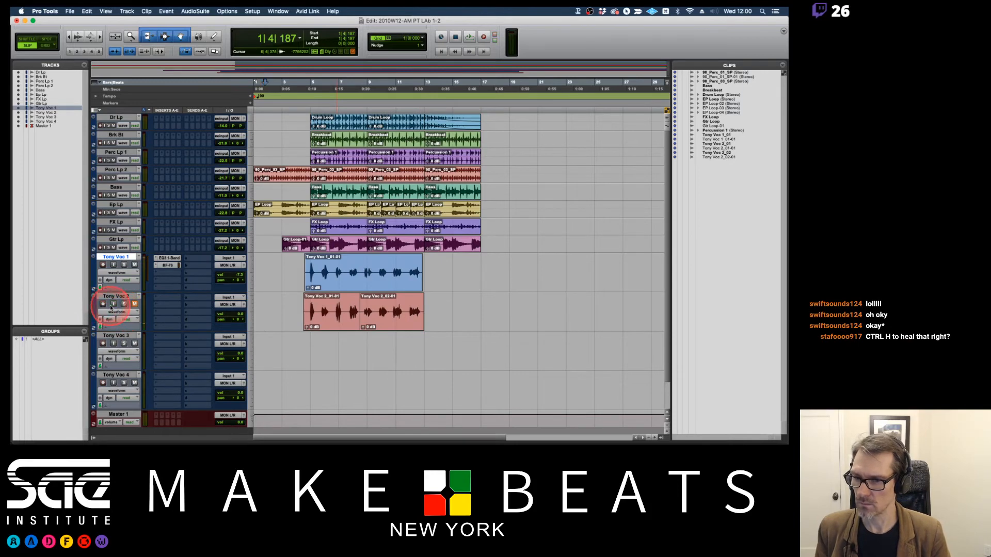
pyautogui.click(136, 305)
pyautogui.click(135, 304)
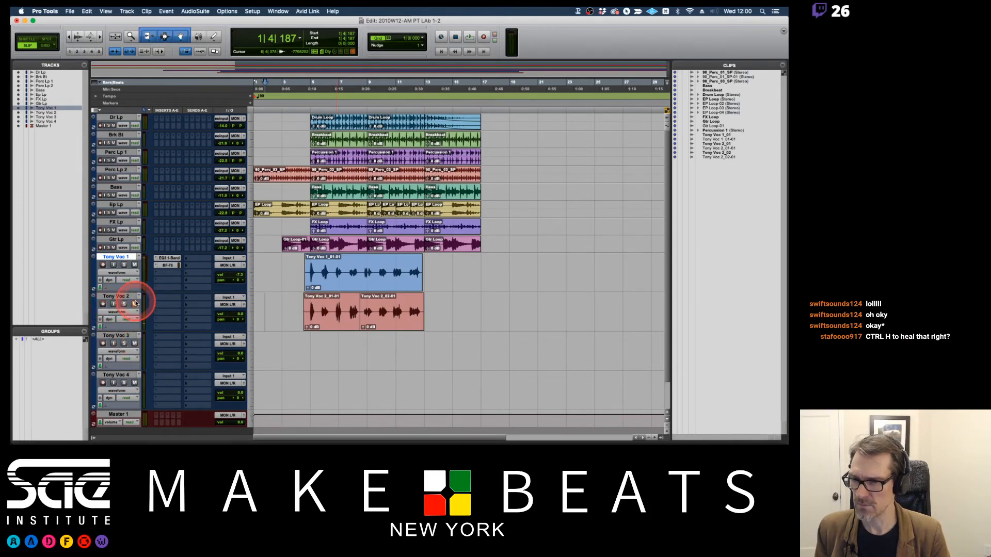
# Record-arm the third vocal track and mute it.
pyautogui.click(134, 343)
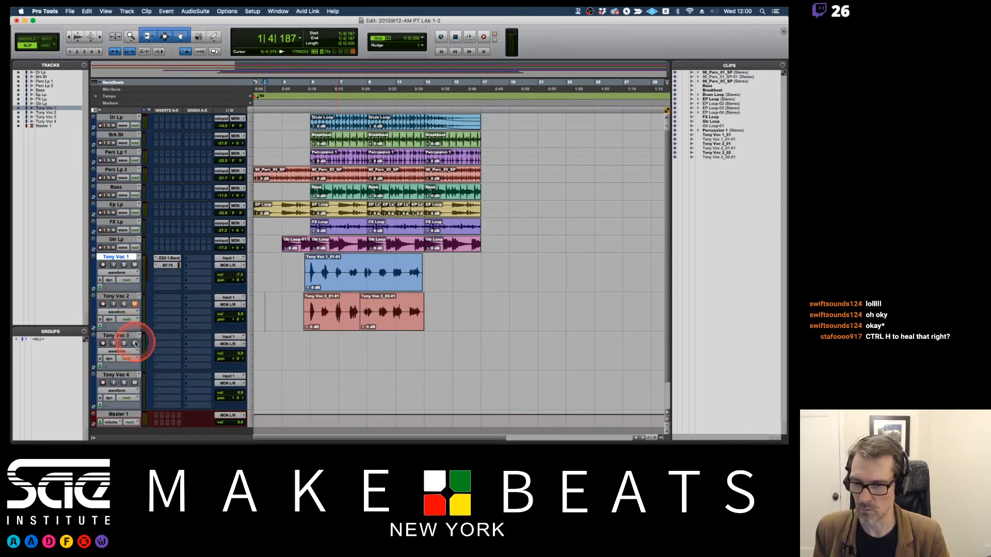
pyautogui.click(103, 344)
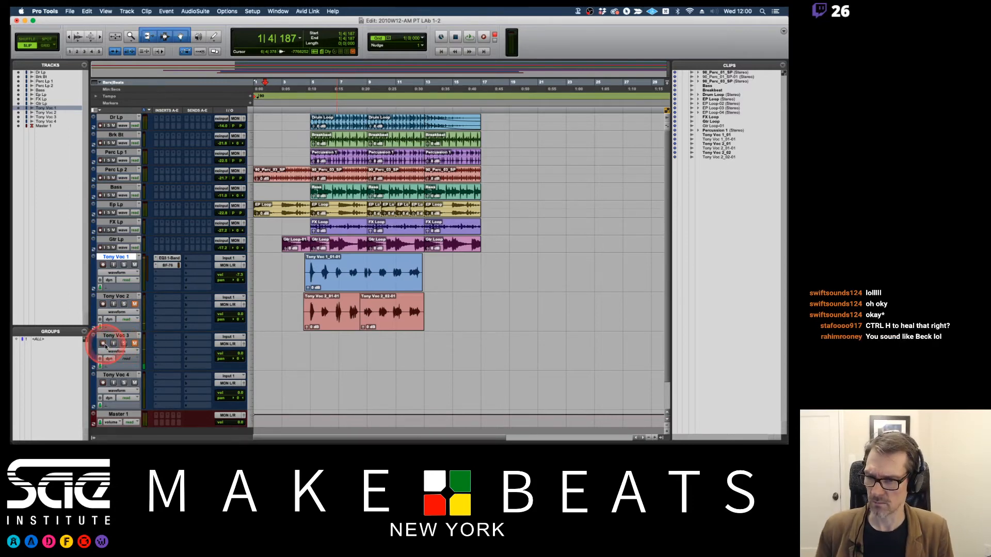
pyautogui.click(135, 344)
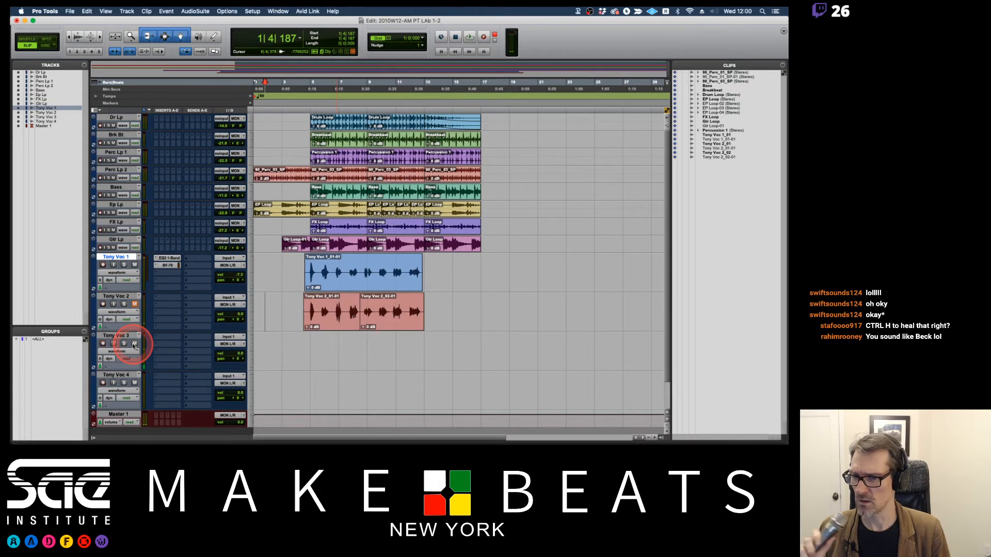
pyautogui.click(135, 344)
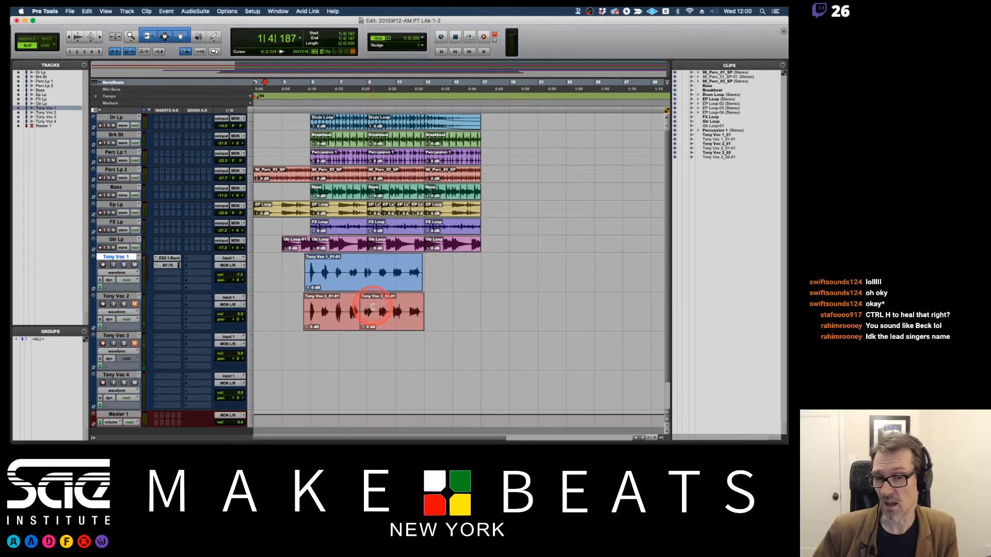
# Shift the edit point between the two clips on the second vocal track slightly later and select both clips.
pyautogui.click(323, 317)
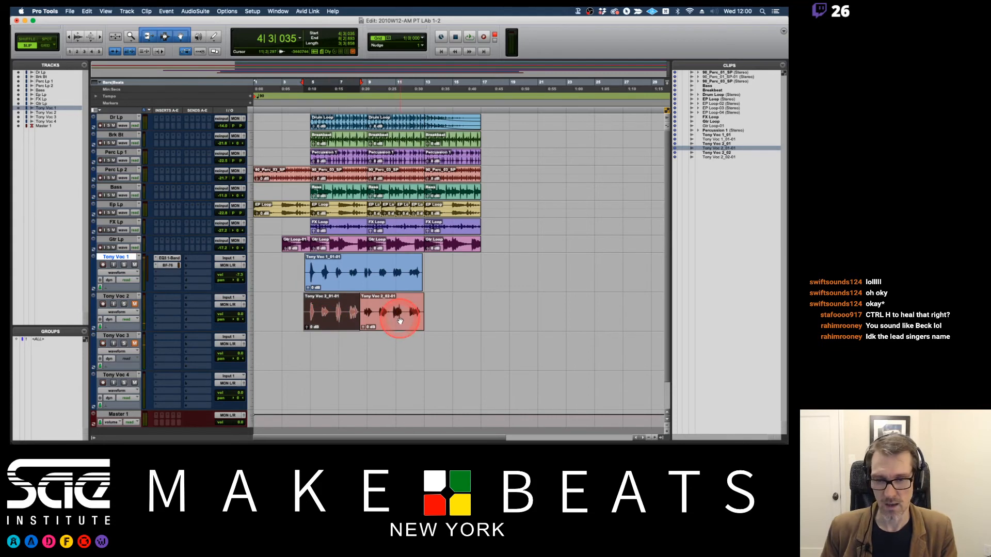
pyautogui.keyDown('shift'); pyautogui.click(400, 320); pyautogui.keyUp('shift')
pyautogui.moveTo(357, 312); pyautogui.dragTo(361, 311)
pyautogui.keyDown('shift'); pyautogui.click(372, 327); pyautogui.keyUp('shift')
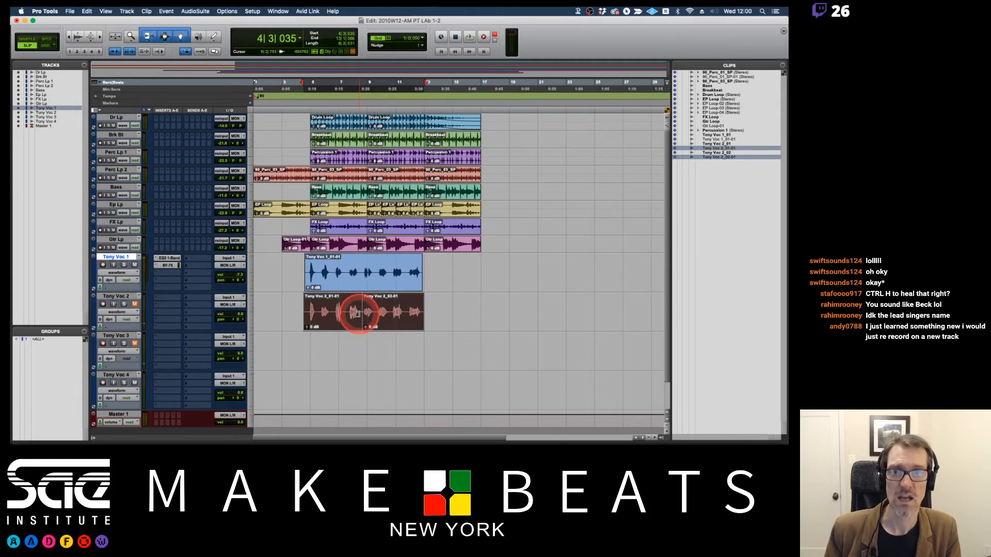
# Consolidate the two selected clips on the second vocal track, undo it, and look up the Consolidate Clip command.
pyautogui.hotkey('alt', 'shift', '3')
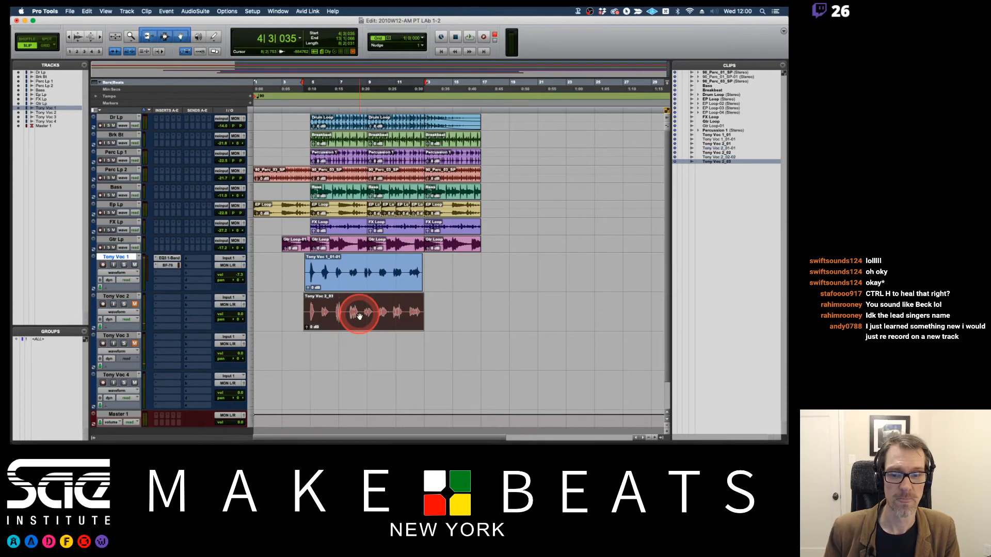
pyautogui.press('super+z')
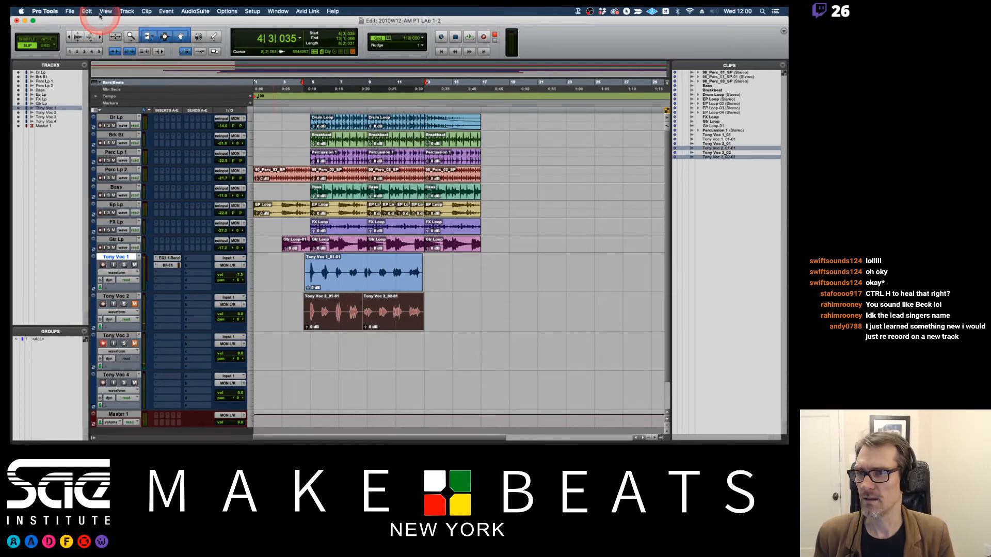
pyautogui.click(88, 11)
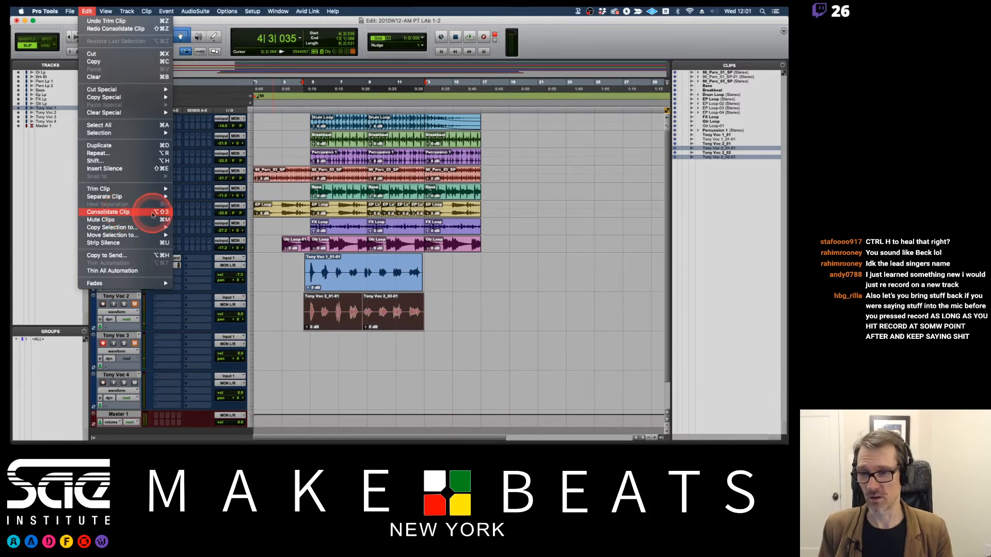
pyautogui.click(188, 229)
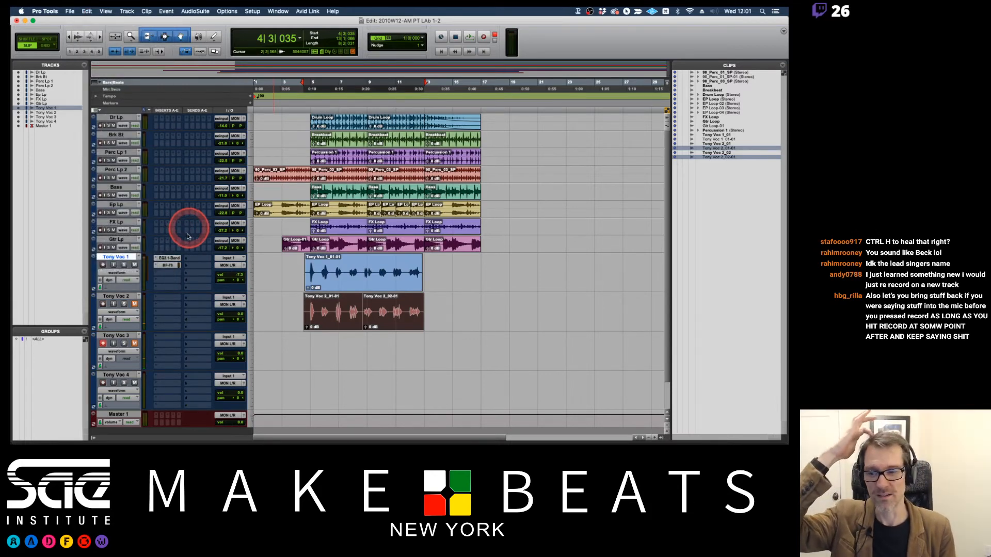
# Switch to Grid mode, play from bar 3, punch in on the third vocal track just before bar 15, and stop around bar 16.
pyautogui.press('F4')
pyautogui.click(281, 339)
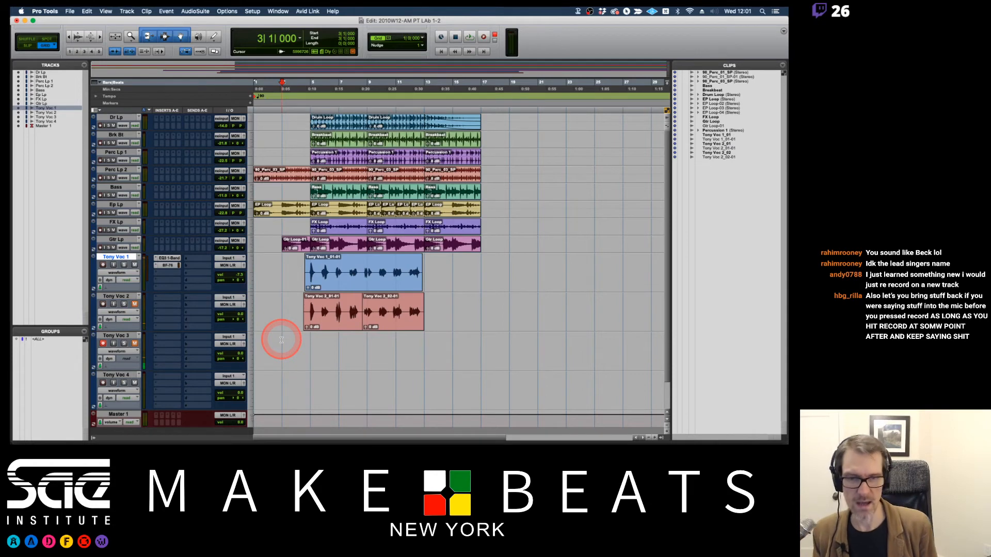
pyautogui.press('space')
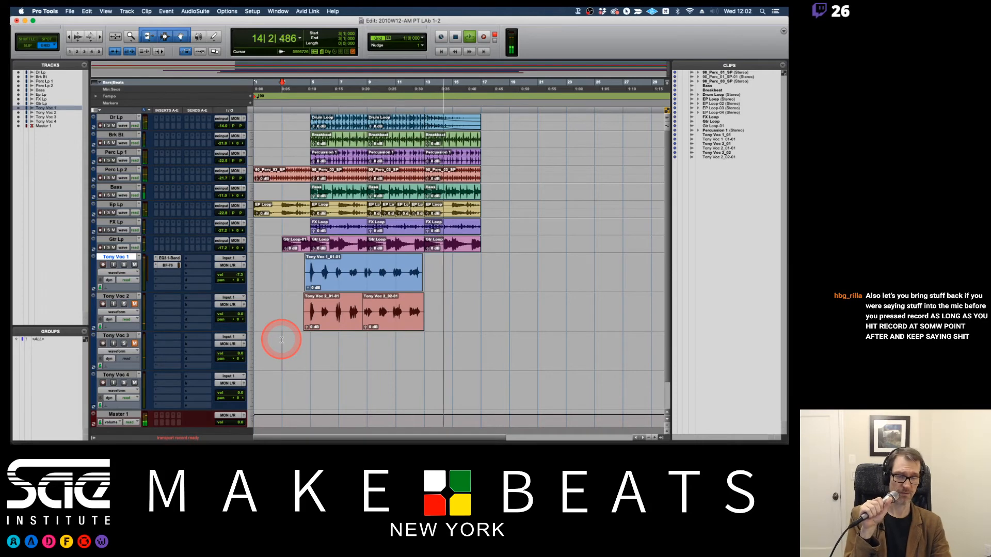
pyautogui.press('super+shift+space')
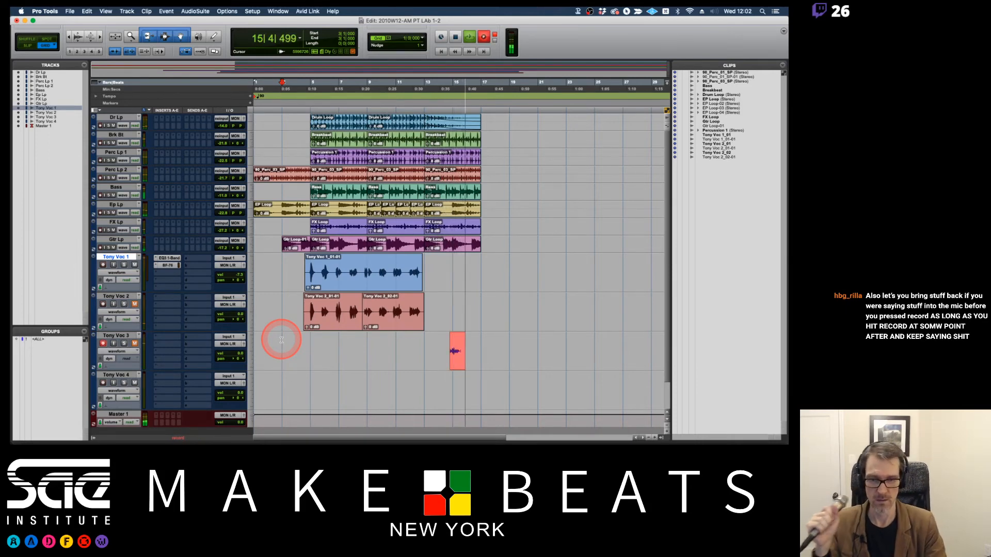
pyautogui.press('space')
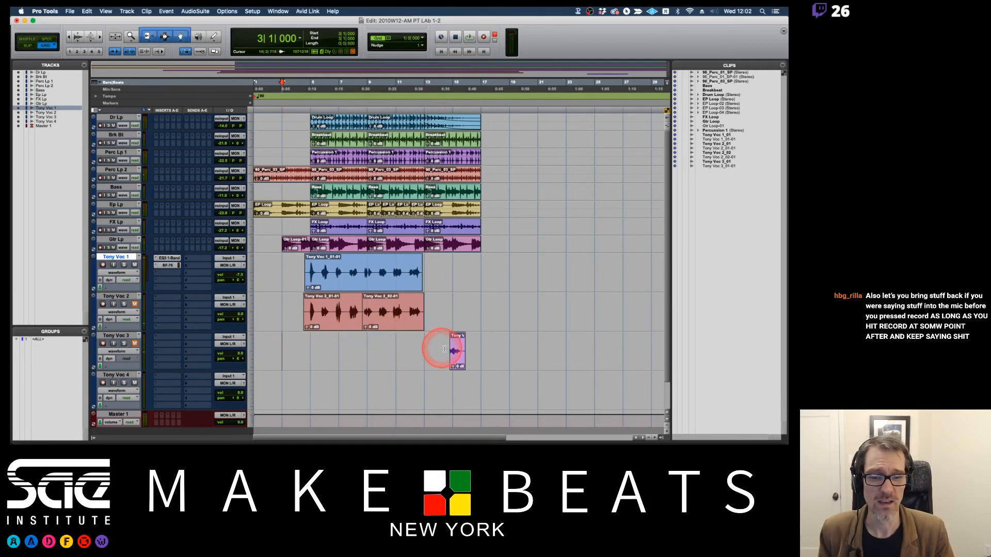
# Extend the third vocal clip's start back to bar 3, then trim it to run from just before bar 5 to just after bar 13.
pyautogui.moveTo(451, 349); pyautogui.dragTo(271, 345)
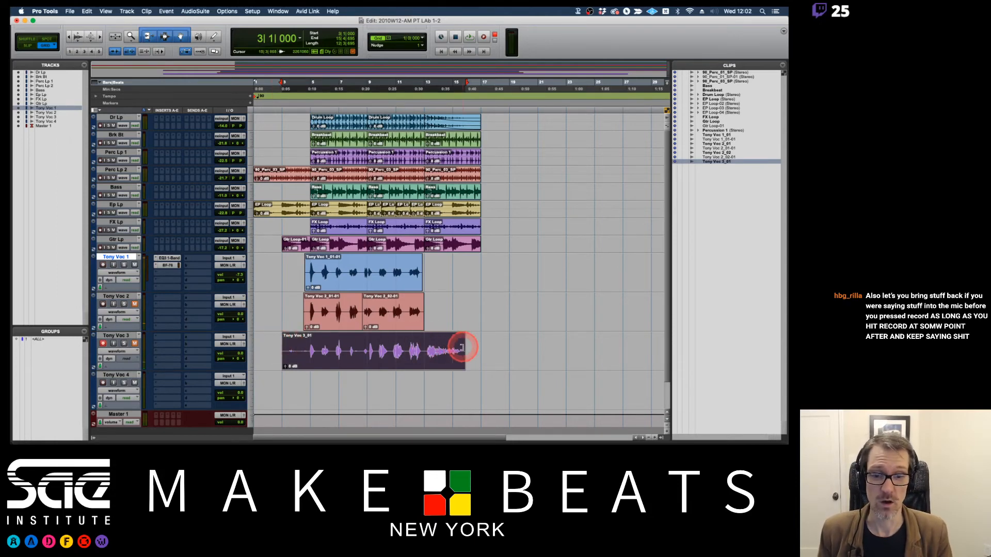
pyautogui.moveTo(464, 345); pyautogui.dragTo(425, 346)
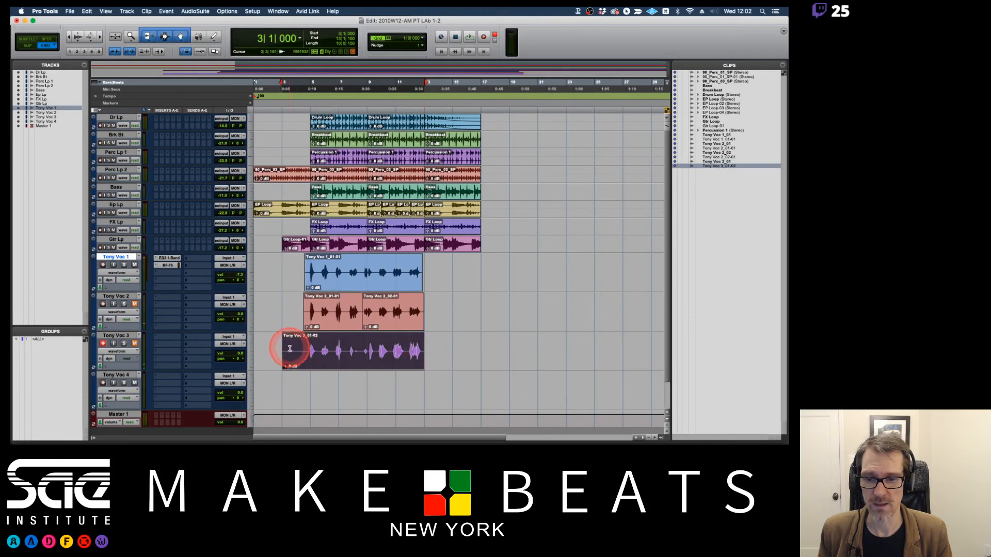
pyautogui.moveTo(286, 349); pyautogui.dragTo(308, 346)
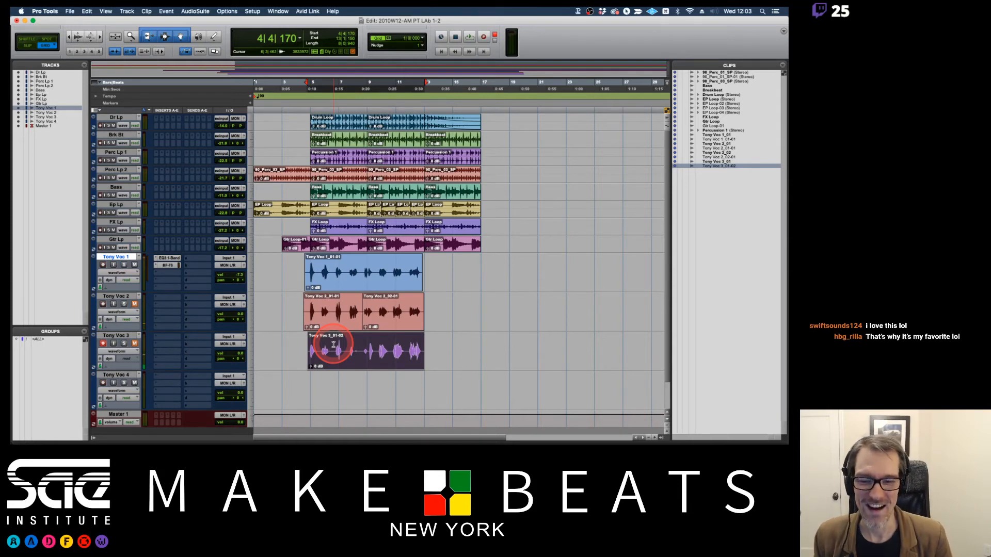
pyautogui.click(298, 345)
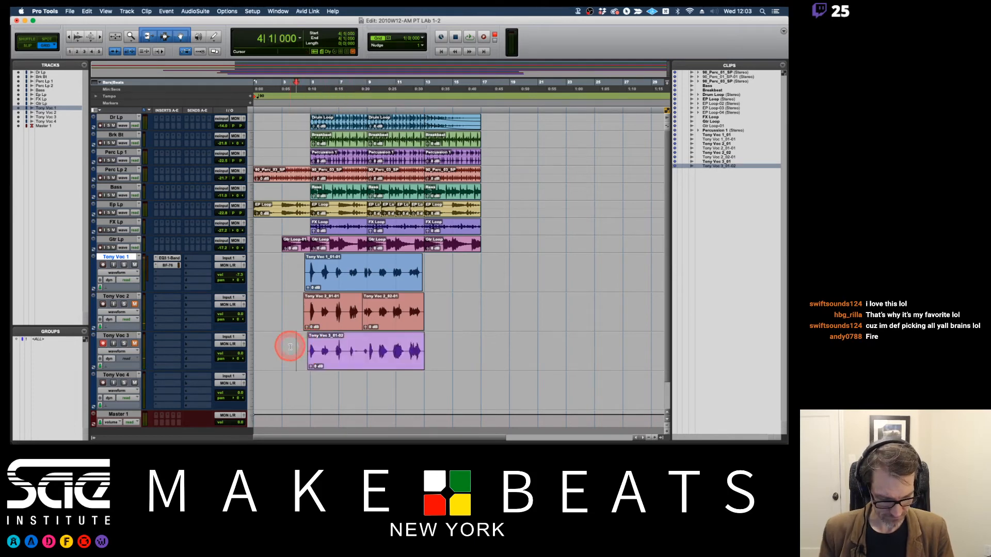
# Disarm, unmute and solo the third vocal track.
pyautogui.click(134, 344)
pyautogui.click(133, 305)
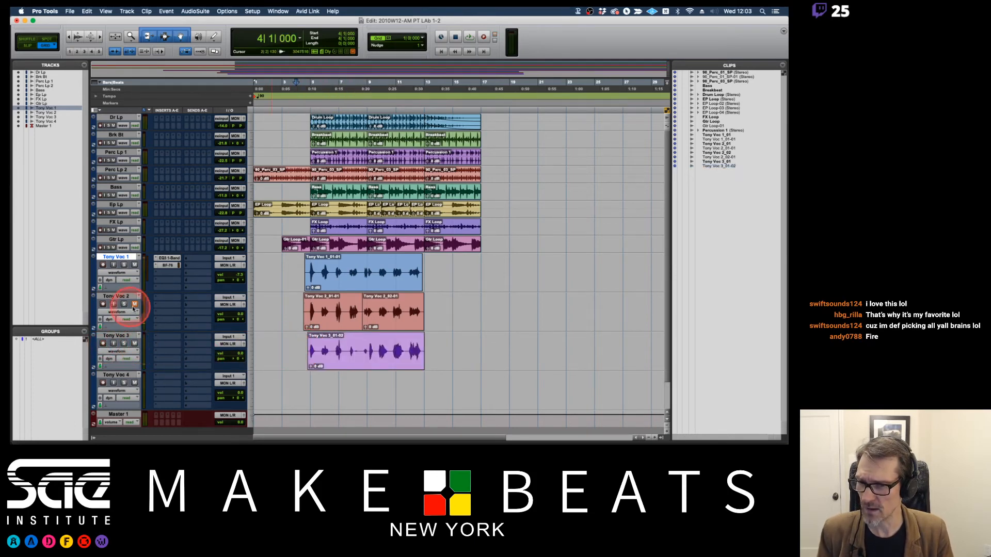
pyautogui.click(135, 264)
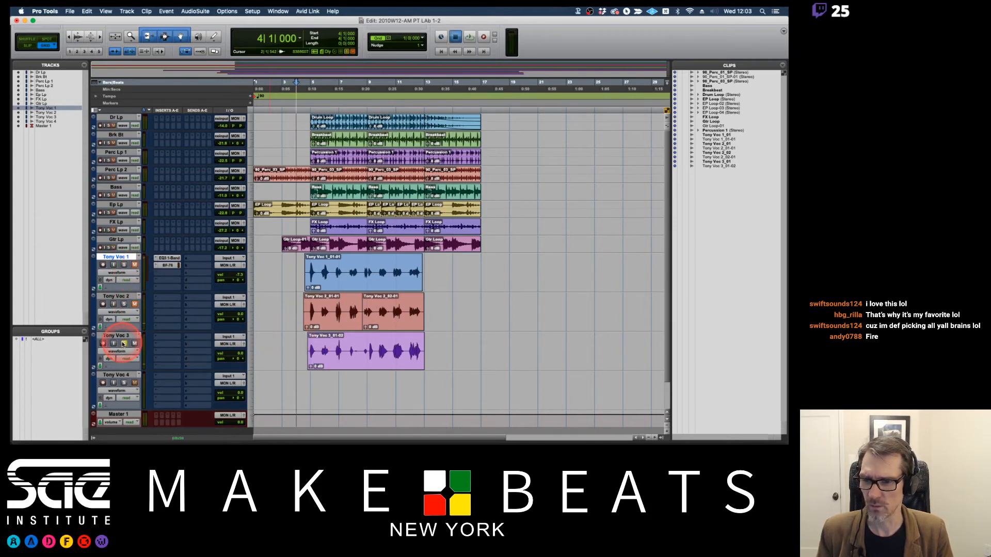
# During playback from bar 4, copy the EQ3 1-Band and BF-76 inserts from the first vocal track to the third.
pyautogui.press('space')
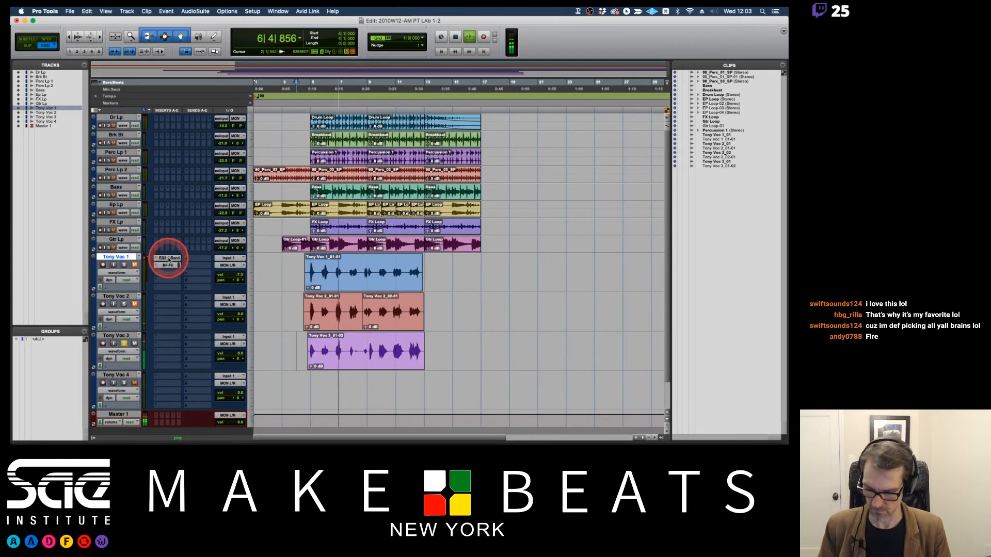
pyautogui.moveTo(168, 260); pyautogui.dragTo(167, 336)
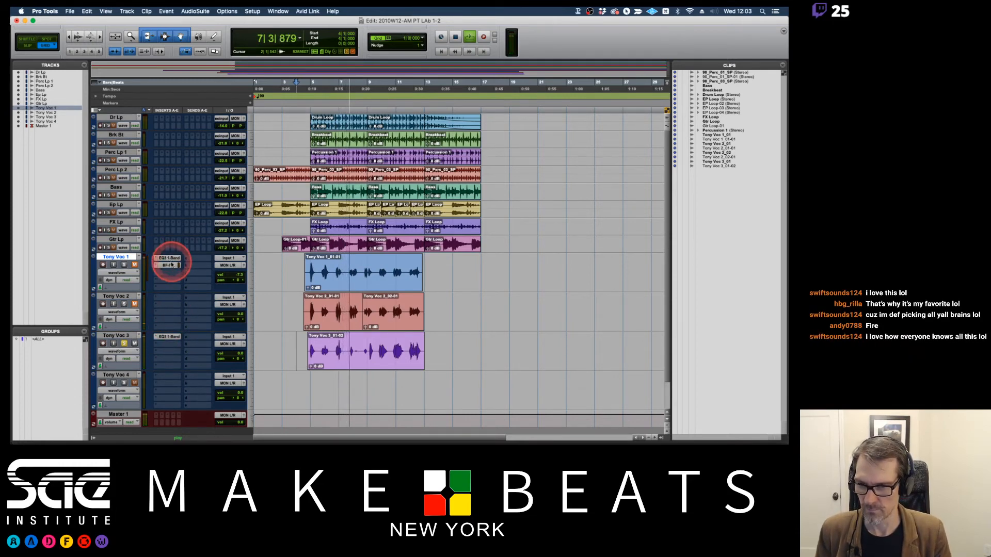
pyautogui.moveTo(172, 265); pyautogui.dragTo(168, 344)
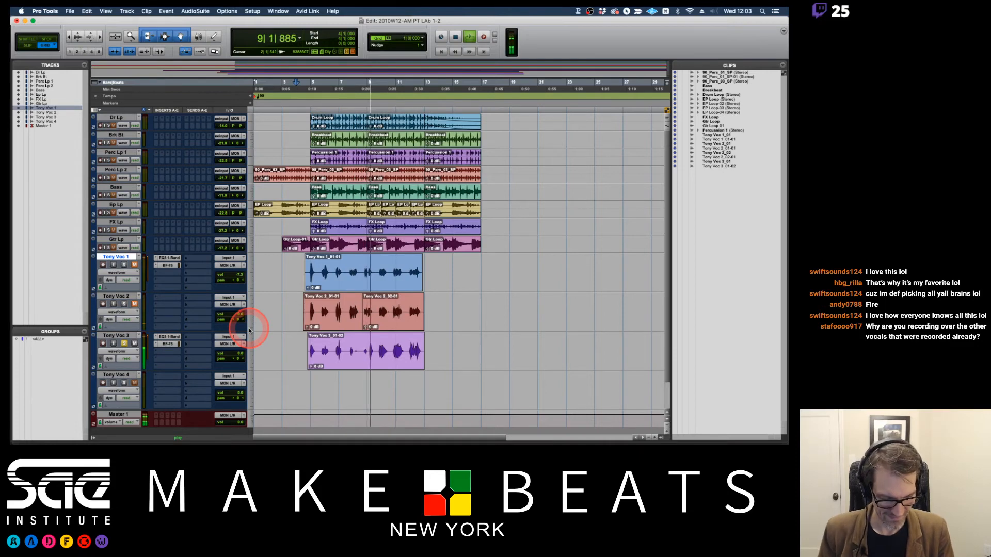
pyautogui.press('space')
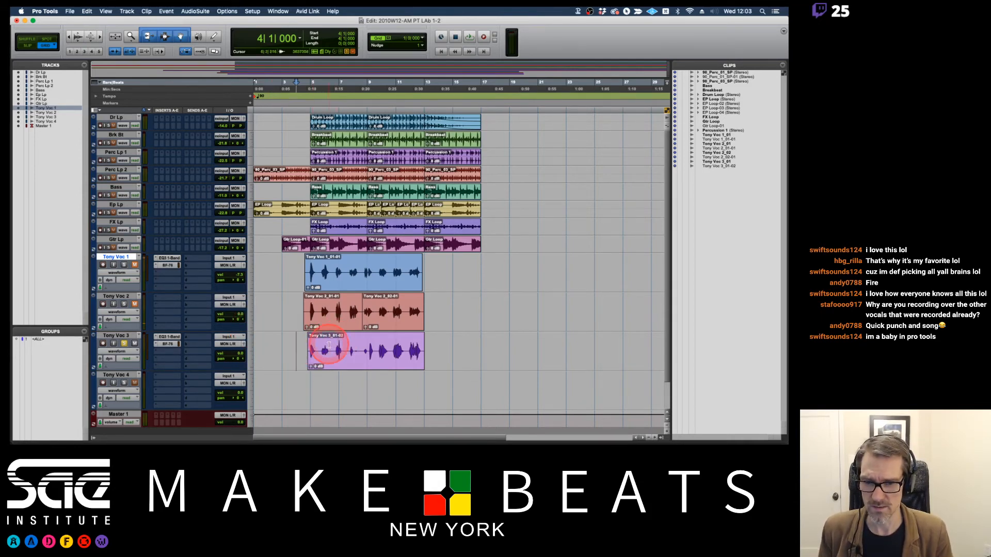
# Switch to Slip mode and listen to the soloed third vocal take from around bars 6 and 7.
pyautogui.click(328, 344)
pyautogui.press('F2')
pyautogui.press('space')
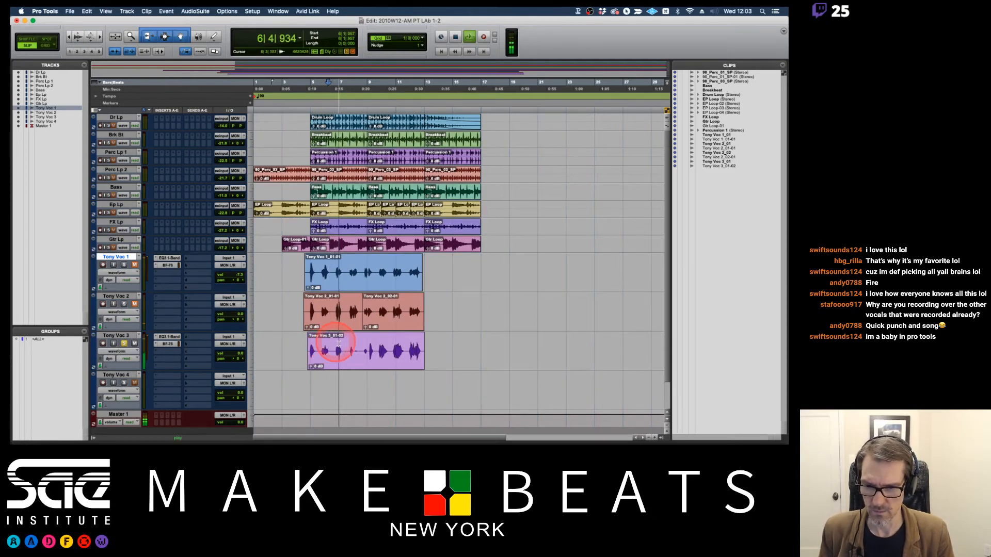
pyautogui.press('space')
pyautogui.press('space')
pyautogui.click(347, 342)
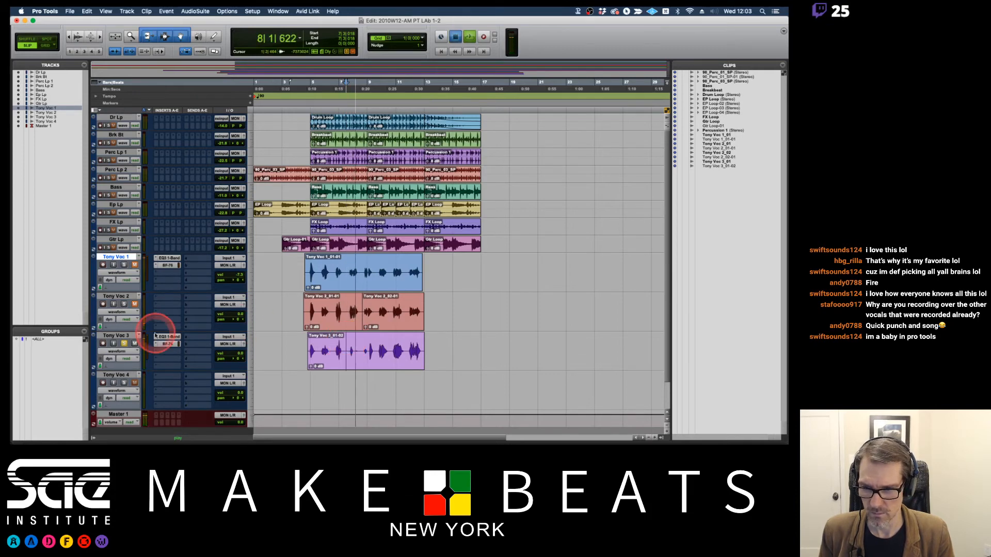
pyautogui.press('space')
# Solo the second vocal track instead of the third and listen to it from bar 7.
pyautogui.click(123, 303)
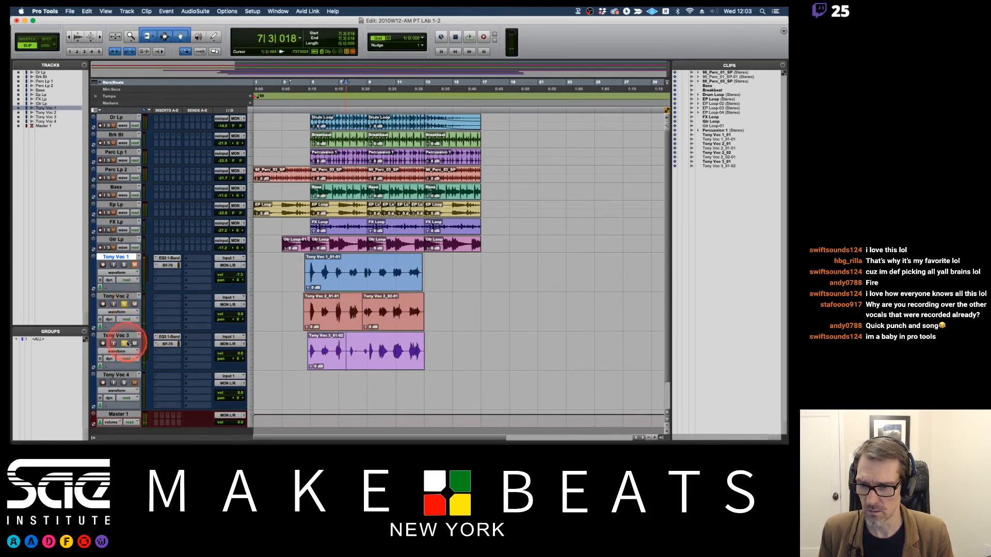
pyautogui.press('space')
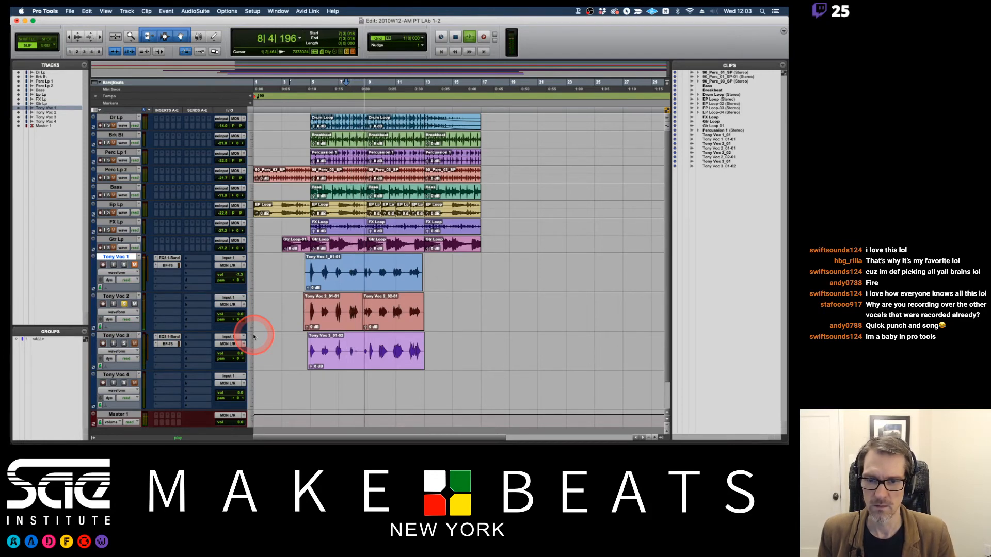
pyautogui.press('space')
# Clear the vocal solos, keep the first vocal track unmuted, and mute the second and third vocal tracks.
pyautogui.click(124, 264)
pyautogui.click(125, 305)
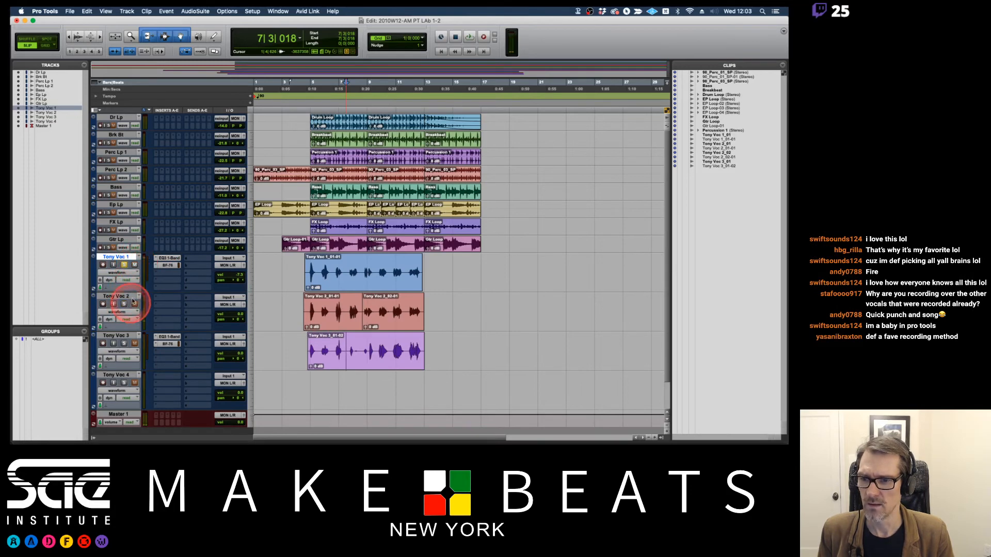
pyautogui.click(135, 265)
pyautogui.click(124, 265)
pyautogui.click(135, 305)
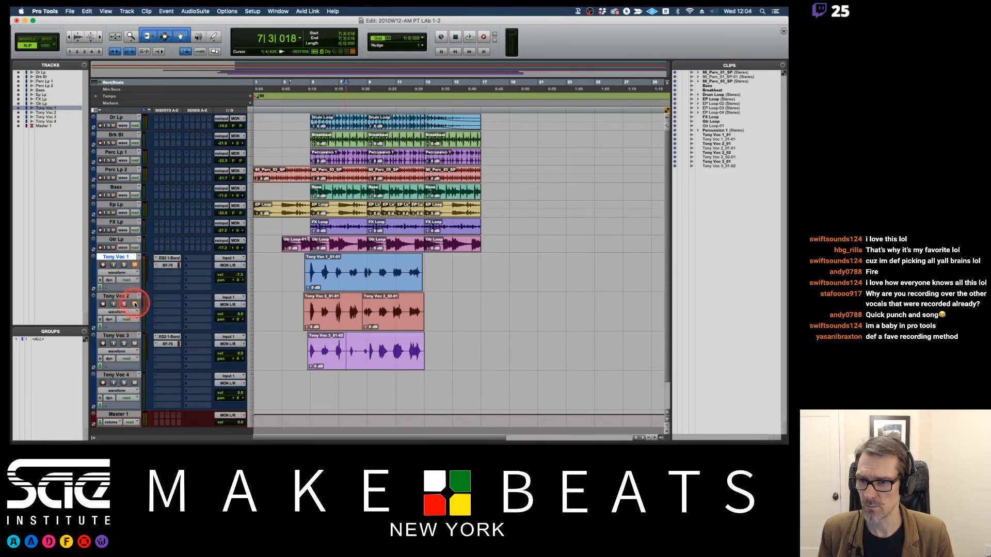
pyautogui.click(138, 264)
pyautogui.click(130, 343)
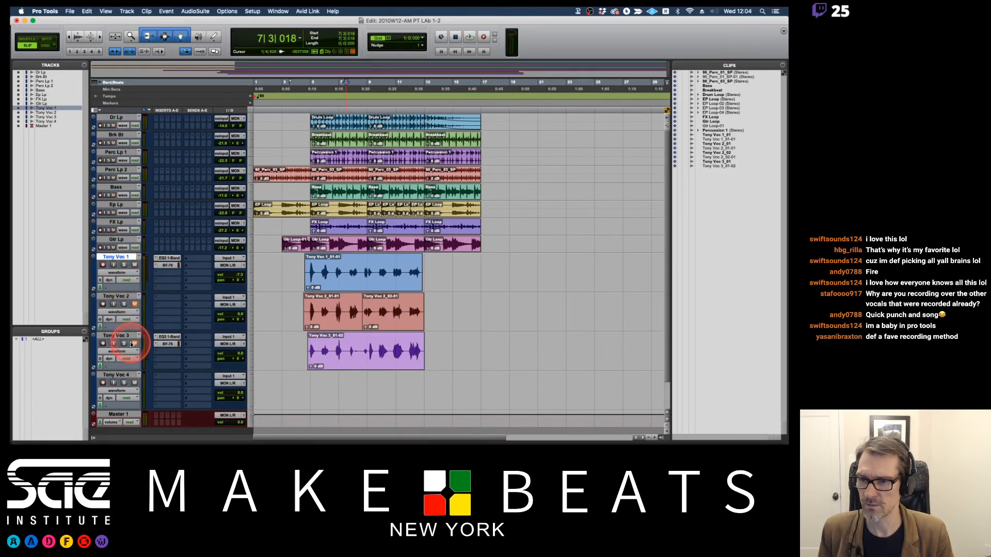
# Arm the third vocal track, play from about bar 6, and punch in a replacement from about the middle of bar 7 to the middle of bar 10.
pyautogui.click(99, 344)
pyautogui.click(332, 346)
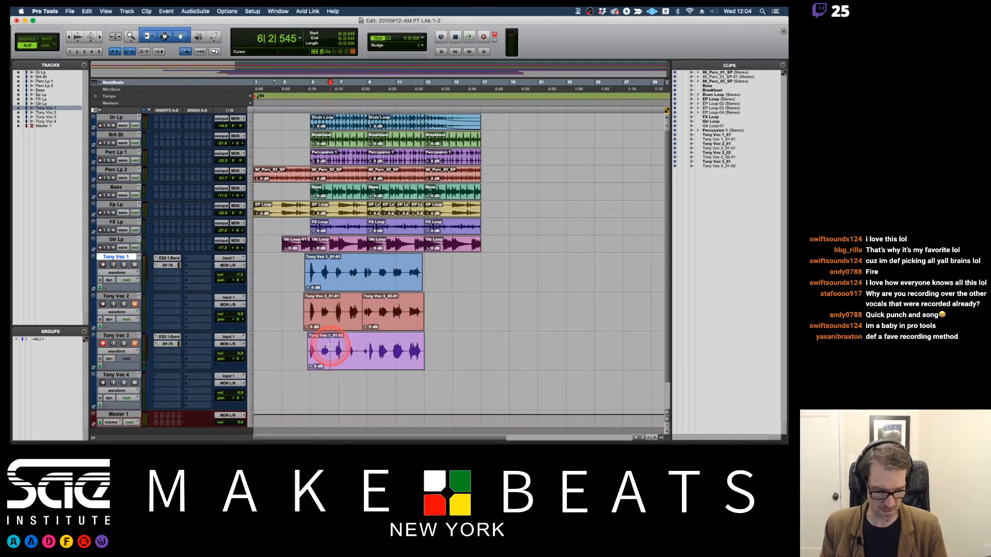
pyautogui.press('space')
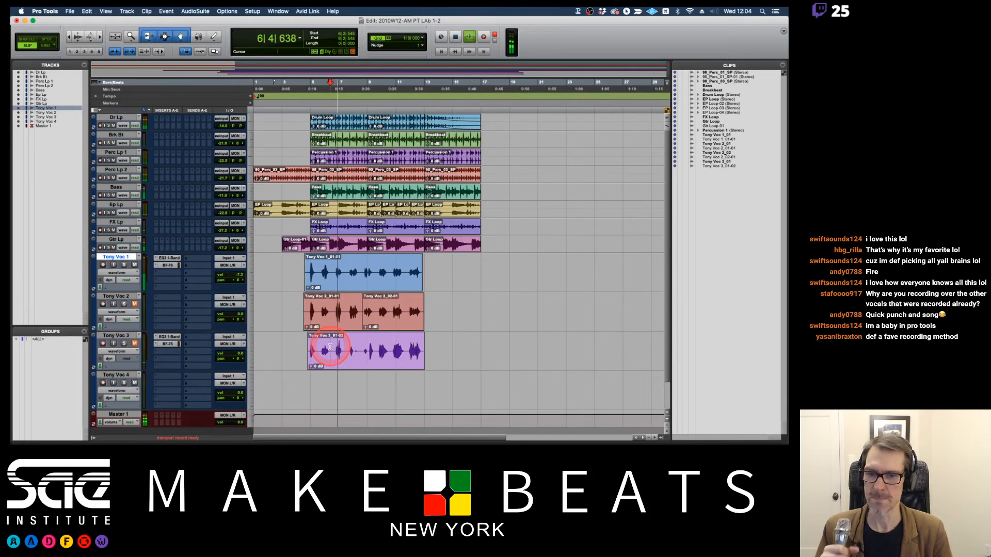
pyautogui.press('F12')
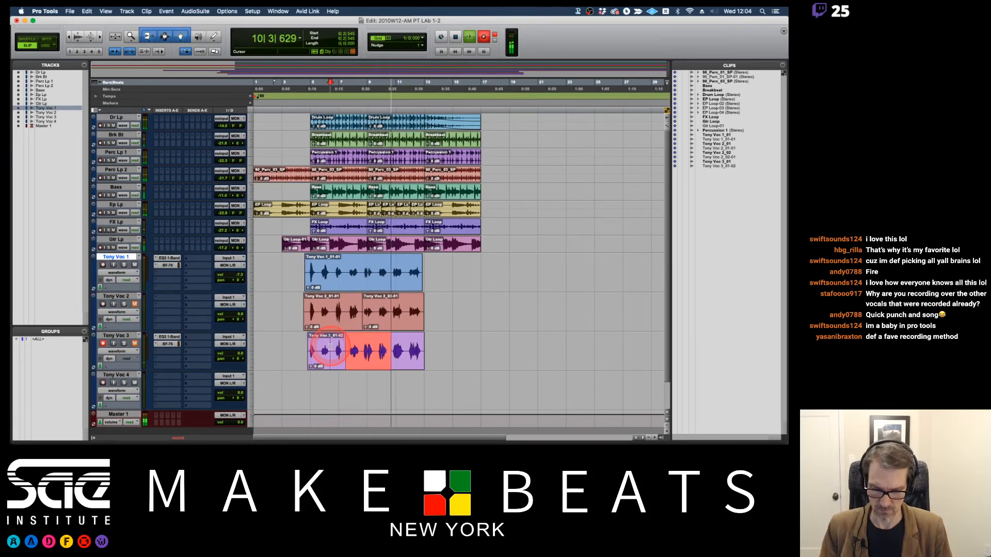
pyautogui.press('space')
pyautogui.click(374, 274)
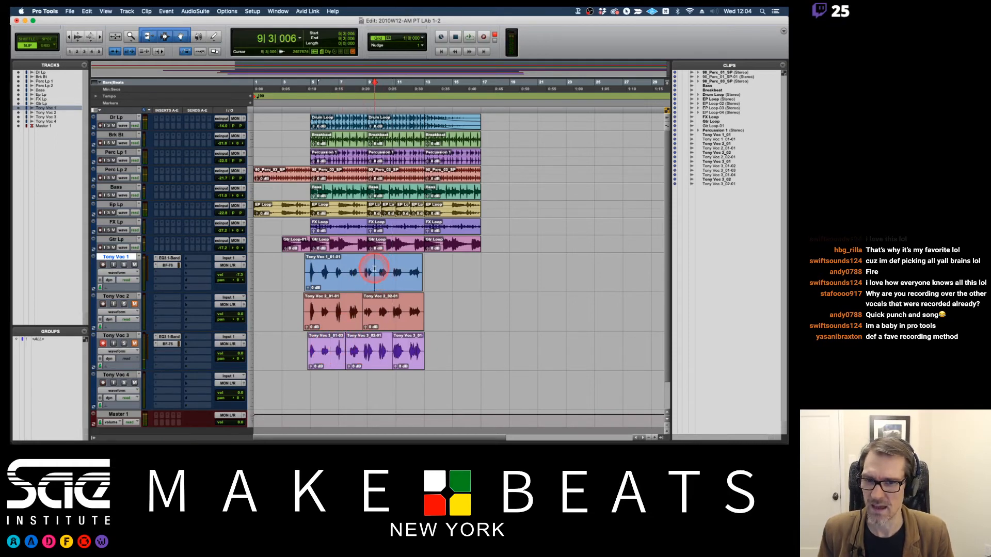
# Disarm the third vocal track and listen to the arrangement from bar 9.
pyautogui.click(210, 281)
pyautogui.click(103, 343)
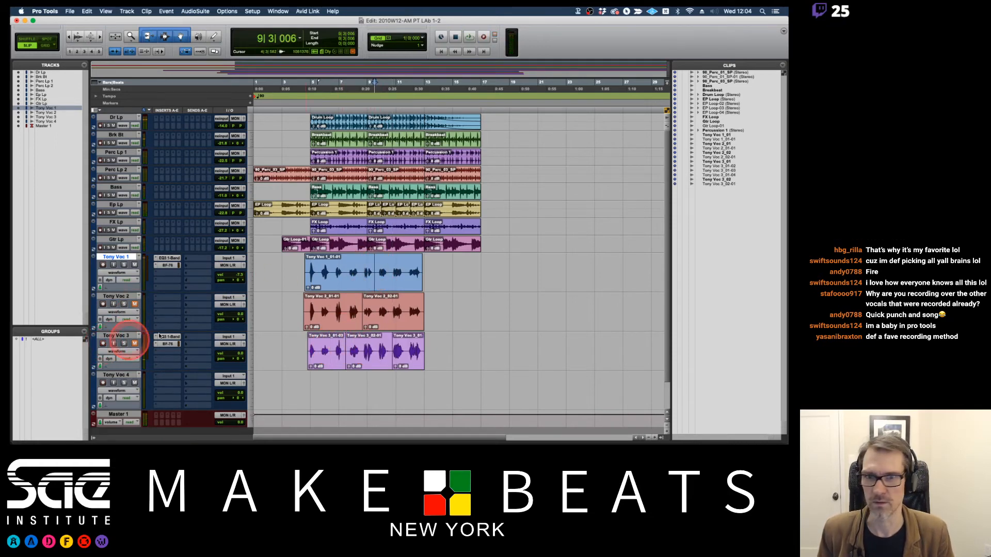
pyautogui.press('space')
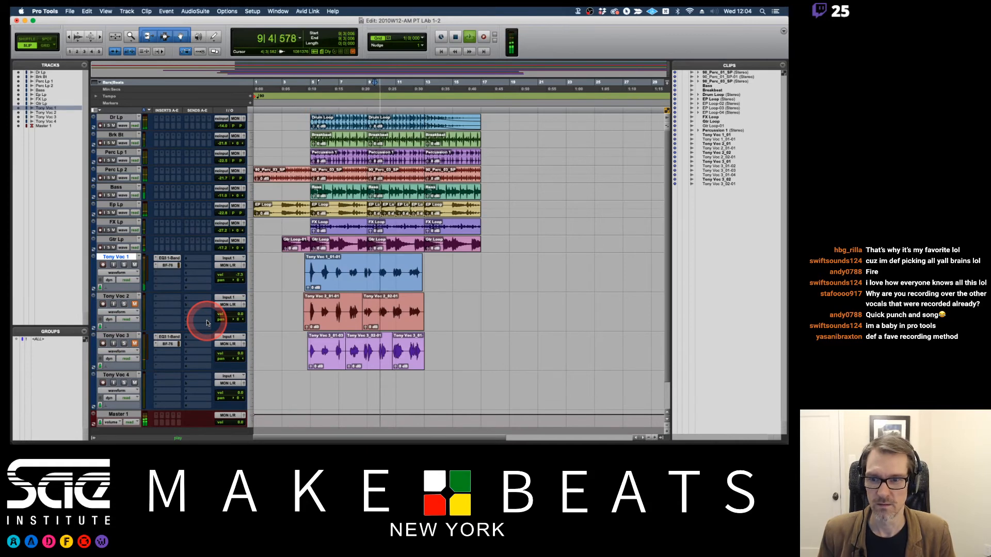
pyautogui.press('space')
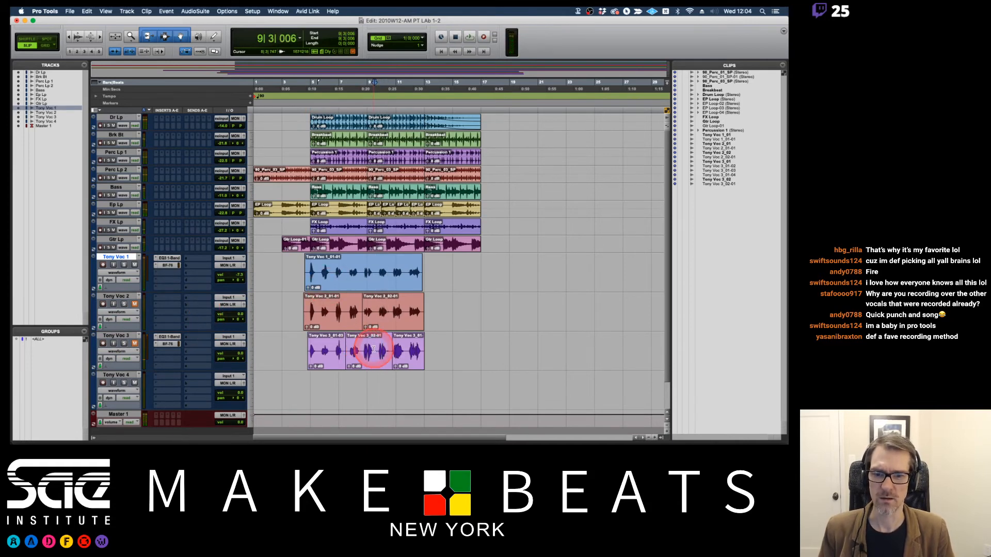
# Arm the third vocal track, play from about the middle of bar 8, and punch in a replacement from about the middle of bar 9 to the middle of bar 10.
pyautogui.click(357, 347)
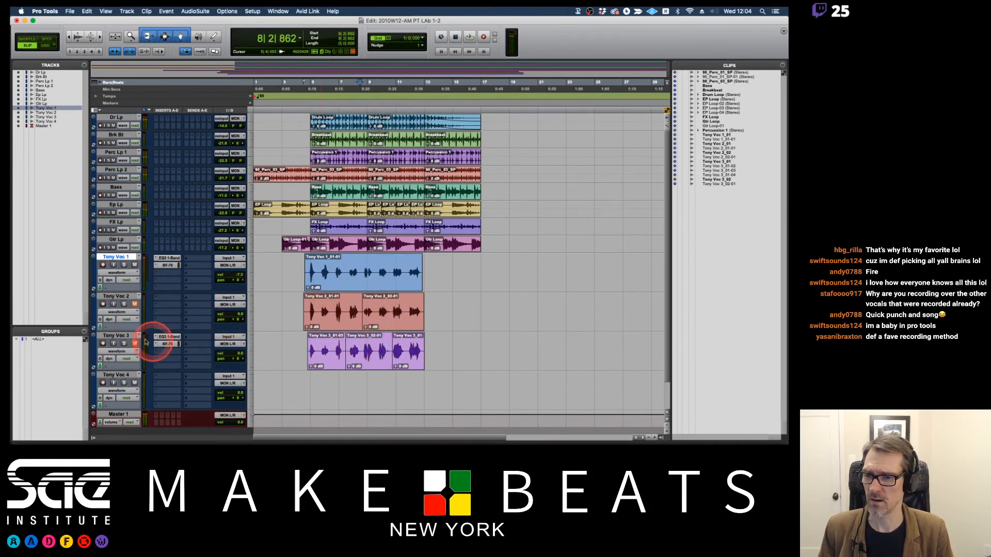
pyautogui.click(103, 343)
pyautogui.press('space')
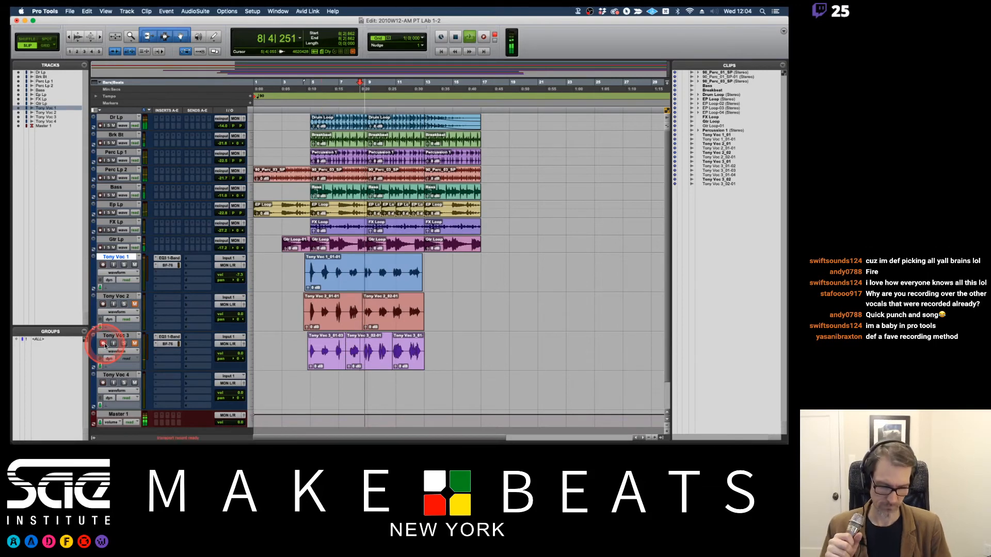
pyautogui.press('super+space')
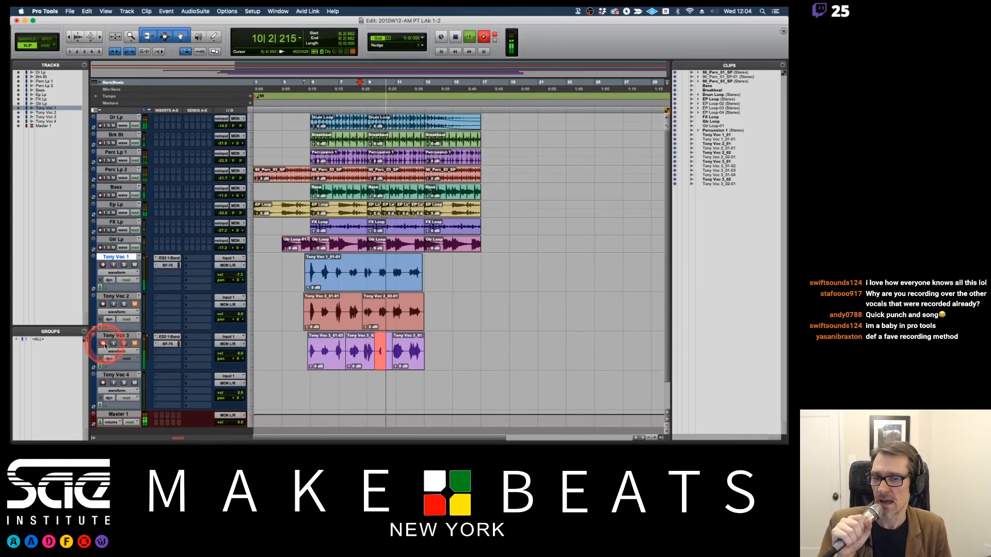
pyautogui.press('space')
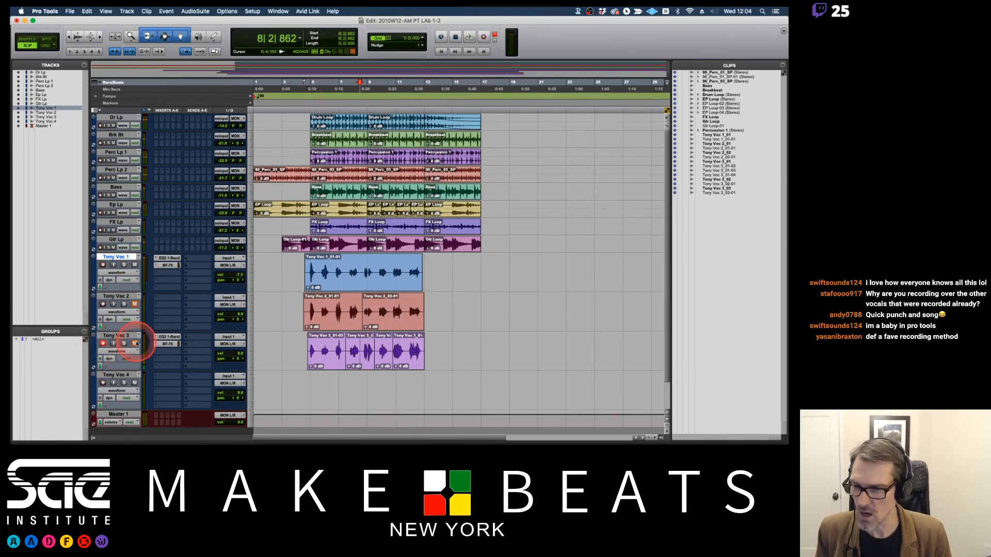
# Disarm the third vocal track, mute and arm the fourth vocal track, and set the record mode to Loop Record.
pyautogui.click(103, 343)
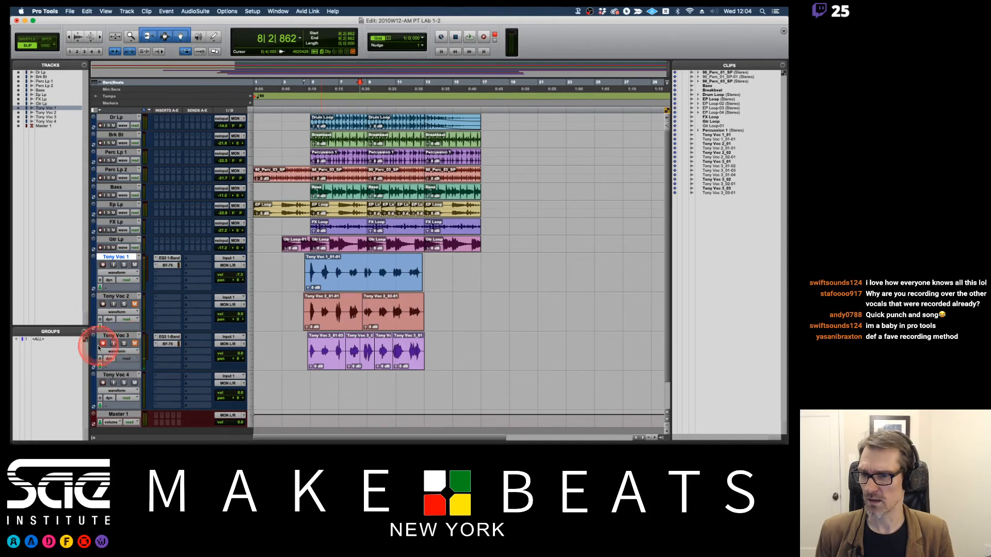
pyautogui.click(133, 383)
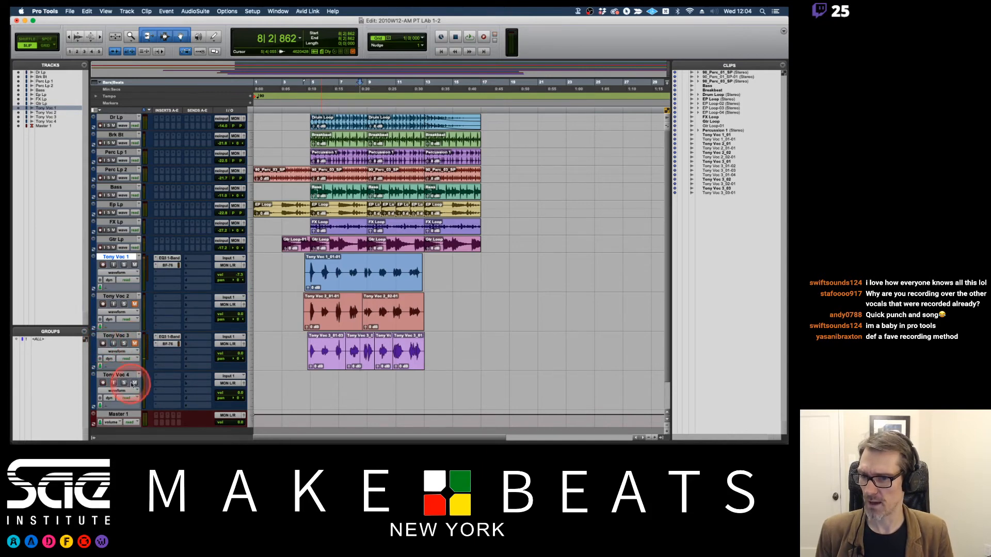
pyautogui.click(103, 383)
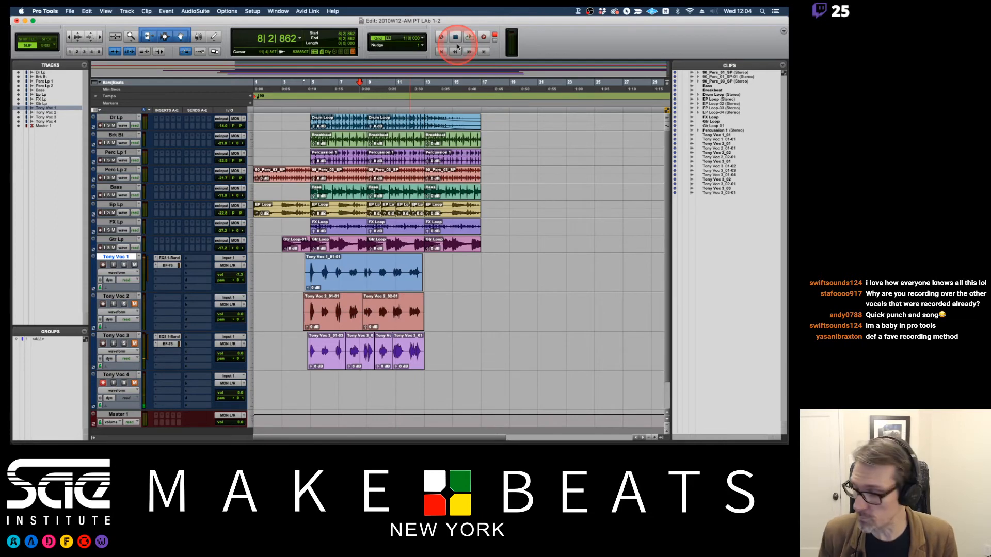
pyautogui.rightClick(486, 37)
pyautogui.click(491, 57)
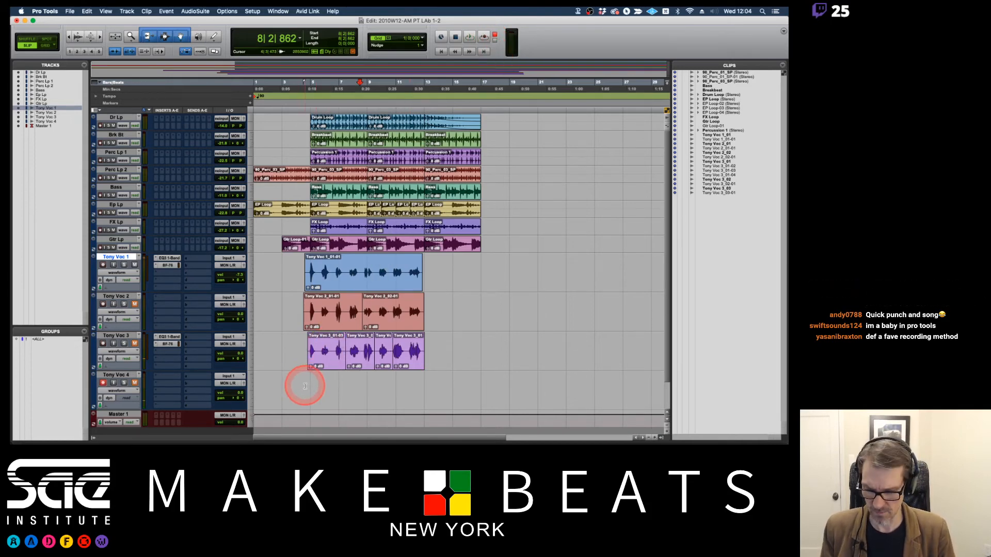
# Select from bar 5 to bar 13 on the fourth vocal track in Grid mode and loop-record vocal takes there with a one-bar pre-roll.
pyautogui.moveTo(310, 388); pyautogui.dragTo(420, 385)
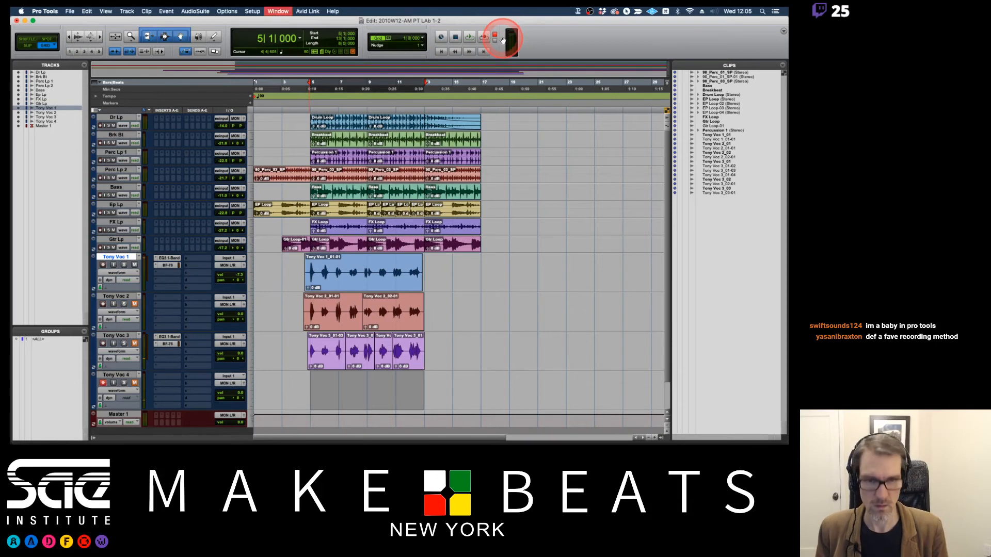
pyautogui.press('super+1')
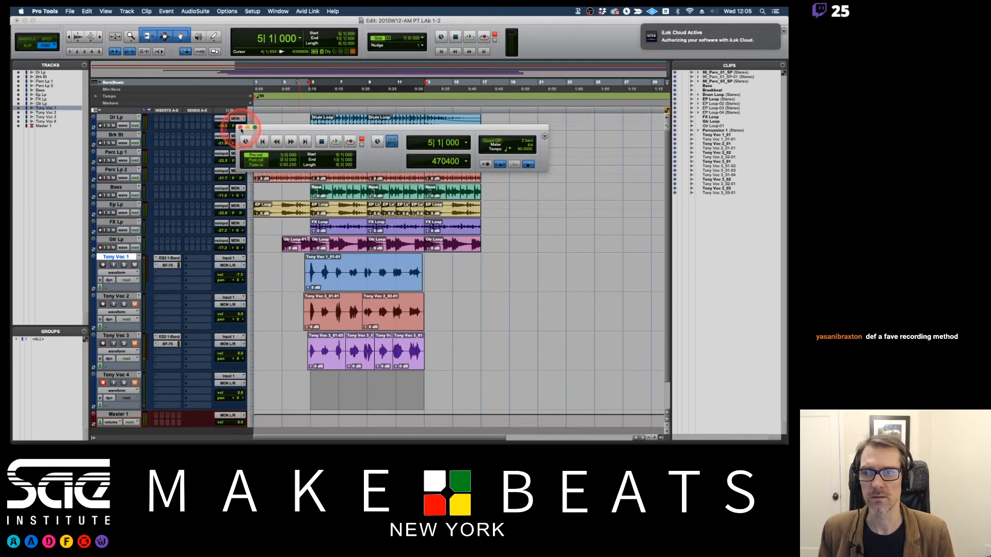
pyautogui.click(240, 128)
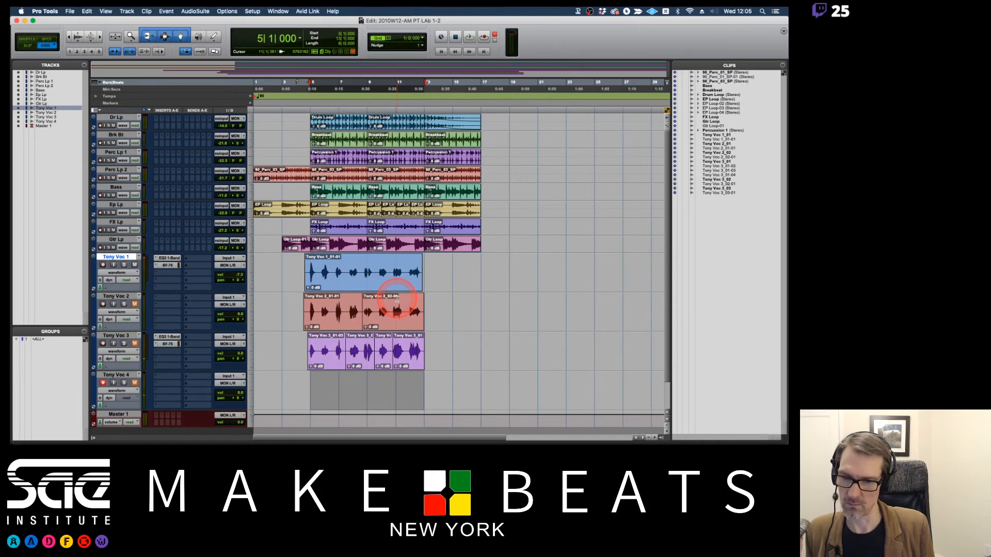
pyautogui.press('space')
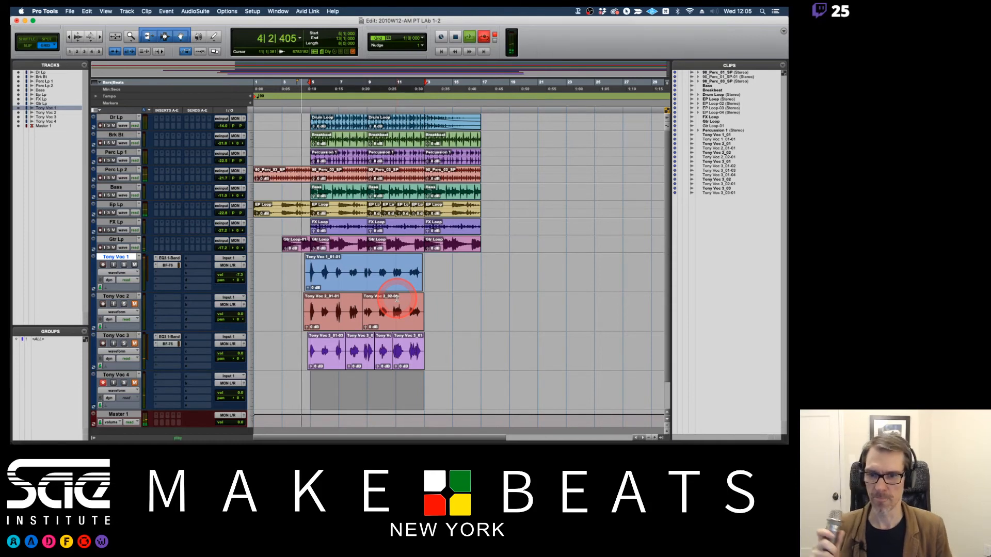
pyautogui.press('super+space')
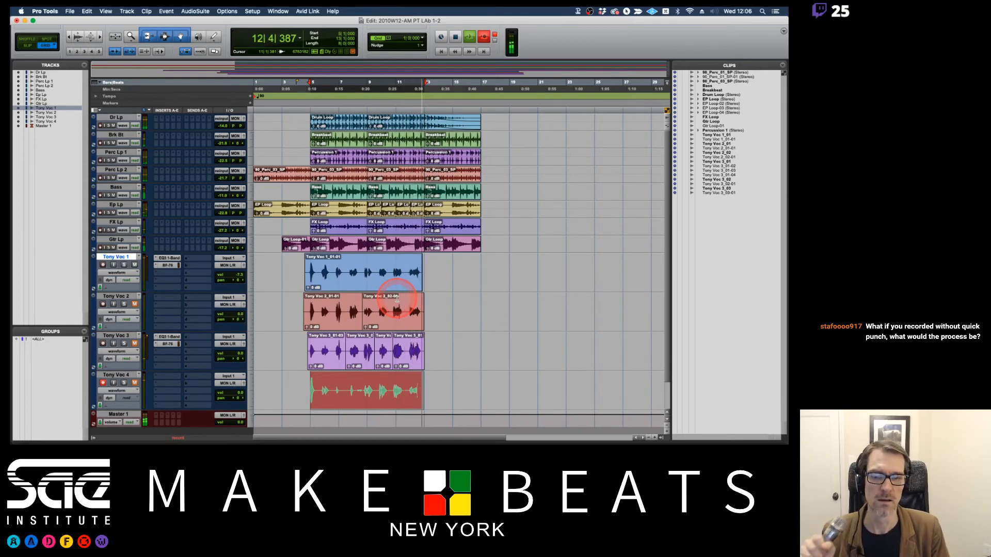
pyautogui.press('space')
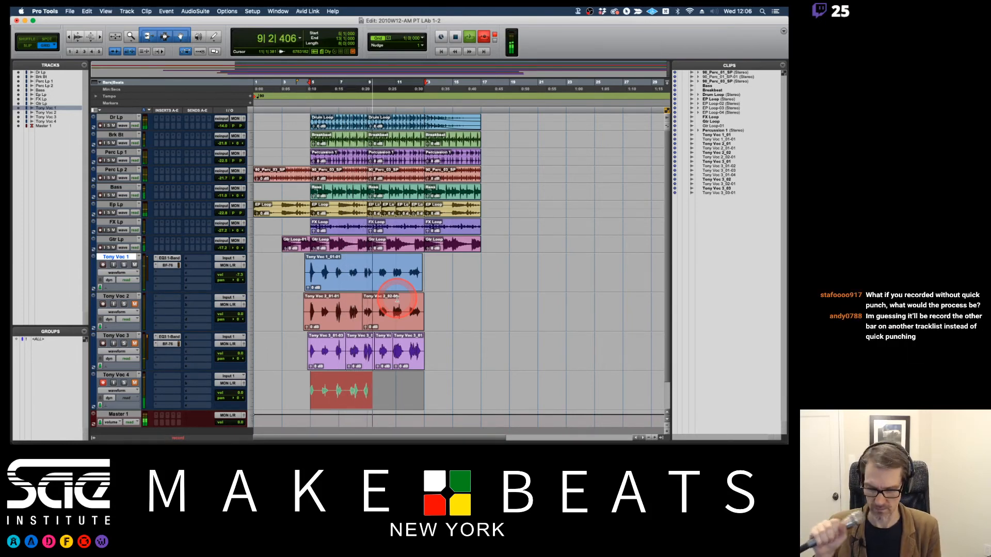
pyautogui.press('space')
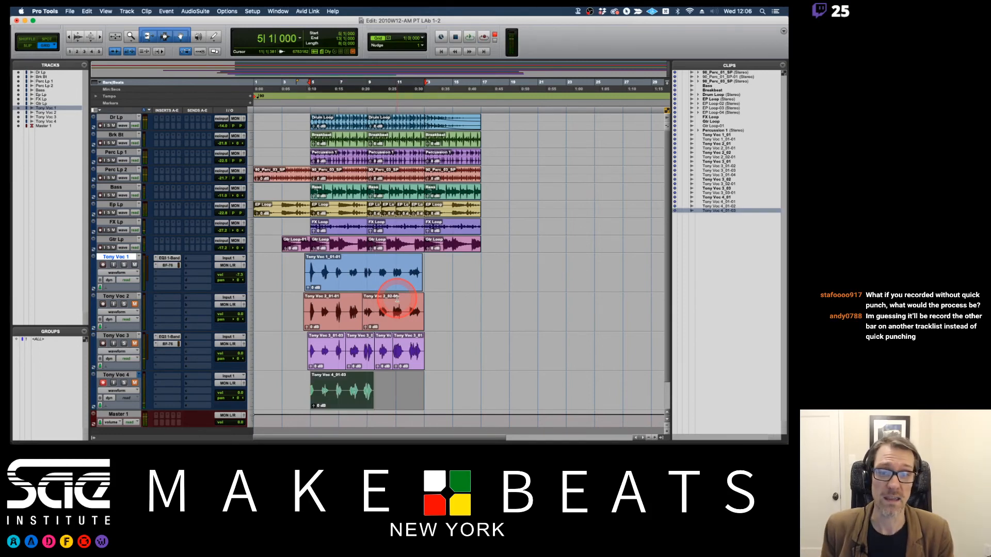
# Compare the recorded takes on the fourth vocal track by switching between its 4.01 and 4.02 playlists, and return to the main playlist.
pyautogui.click(296, 375)
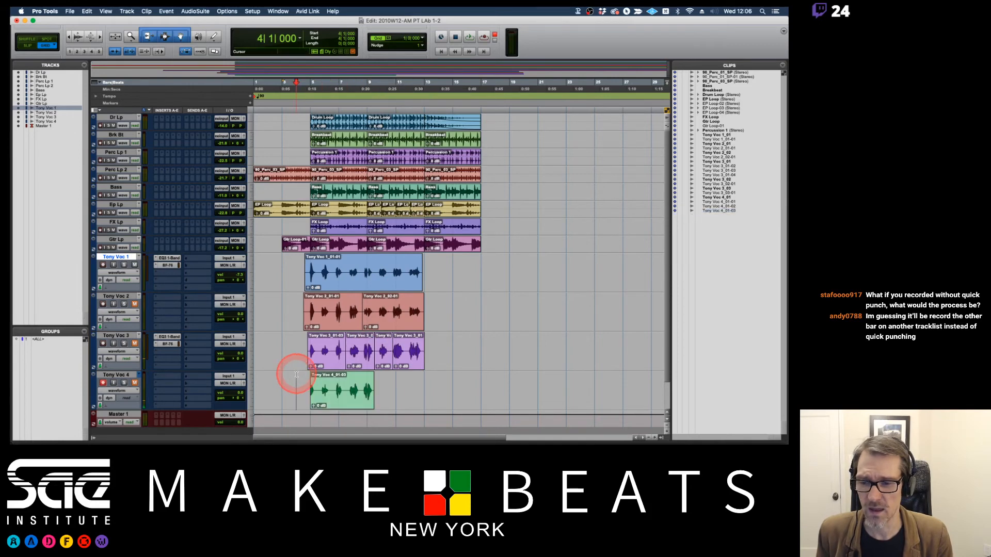
pyautogui.click(235, 365)
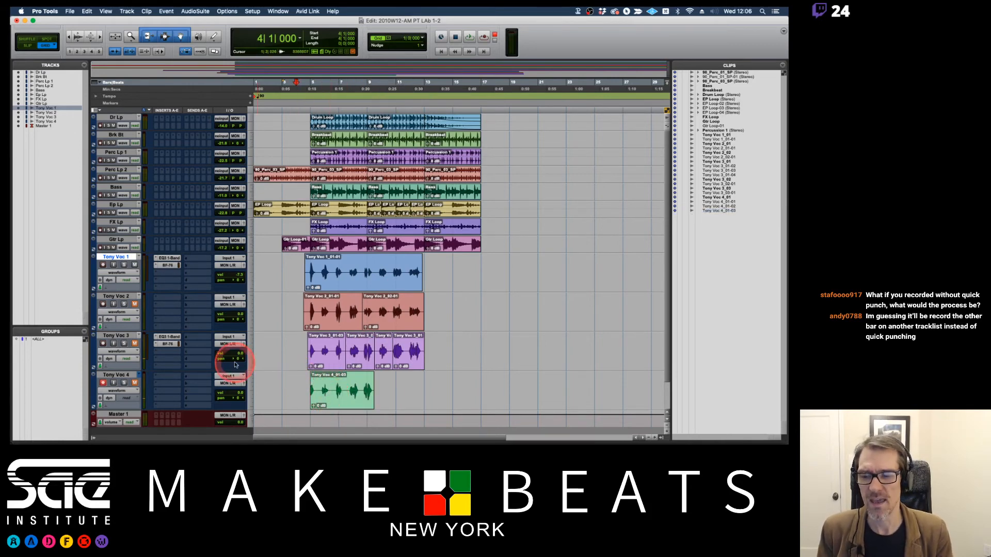
pyautogui.scroll(-2, 261, 327)
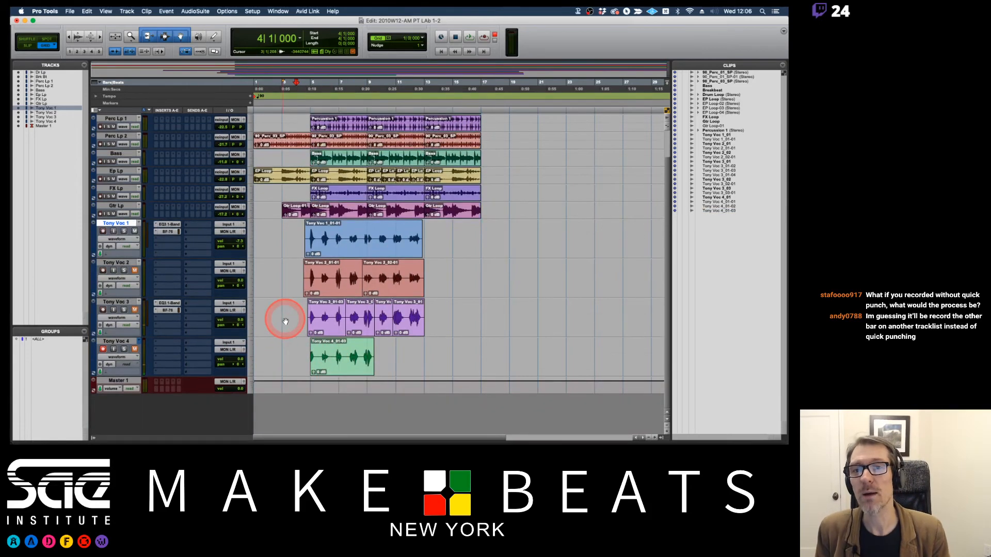
pyautogui.click(139, 341)
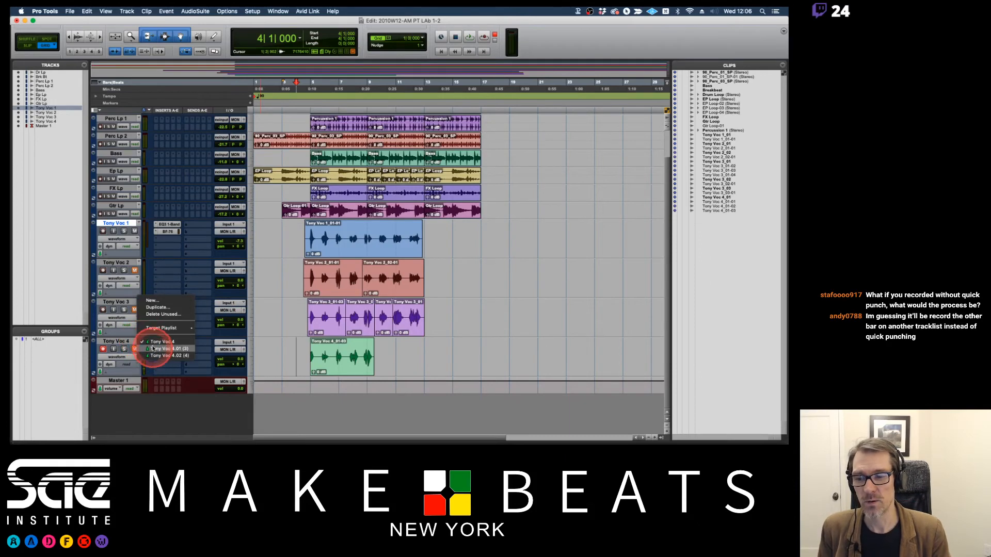
pyautogui.click(153, 349)
pyautogui.click(139, 342)
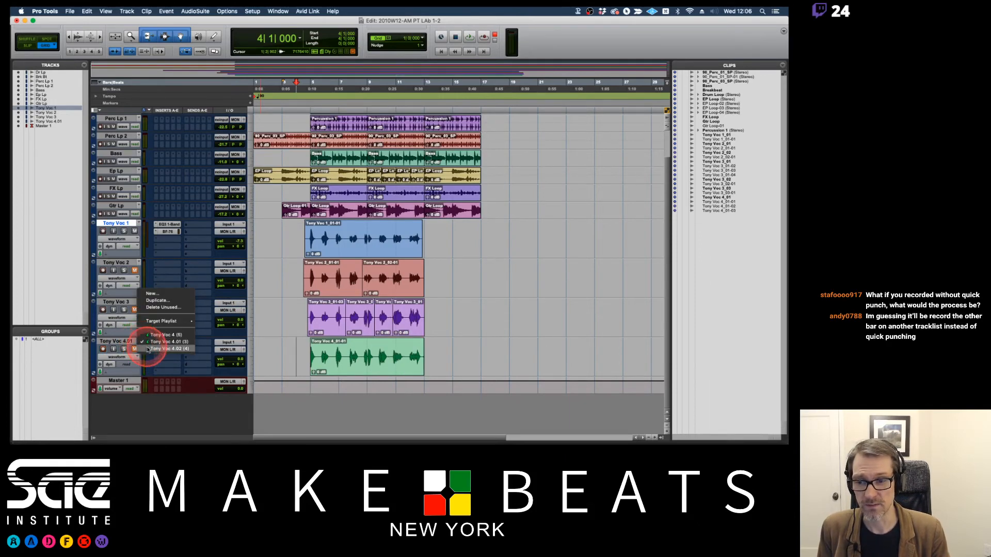
pyautogui.click(148, 349)
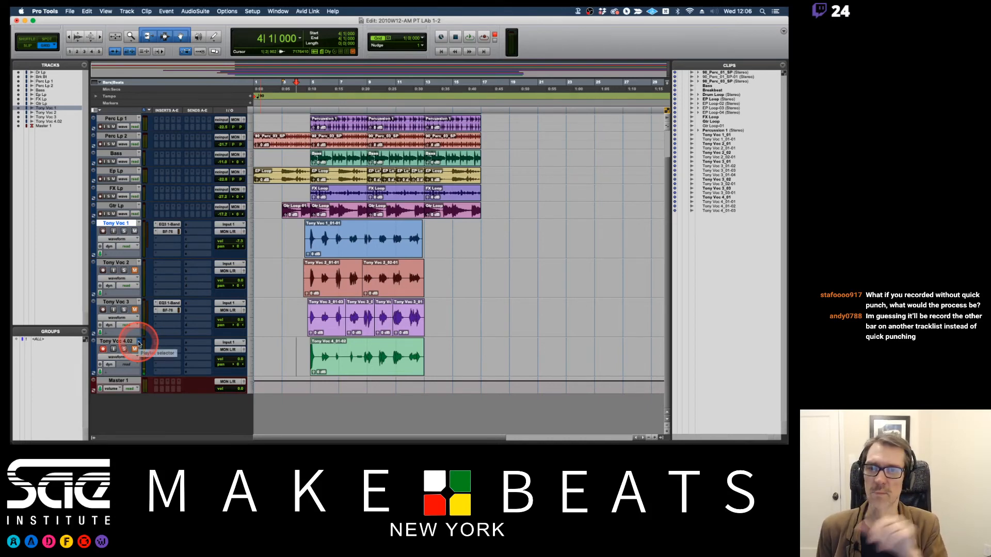
pyautogui.click(138, 344)
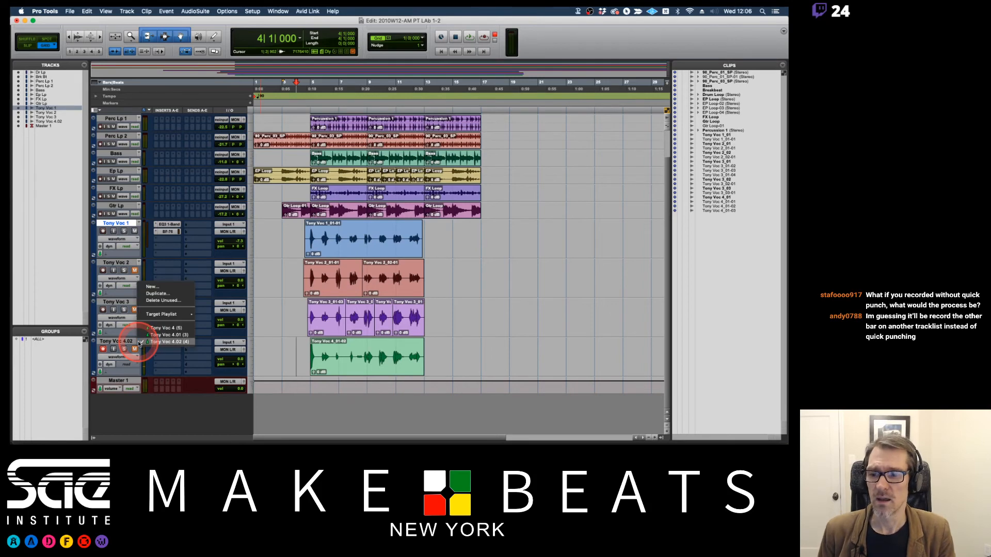
pyautogui.click(151, 335)
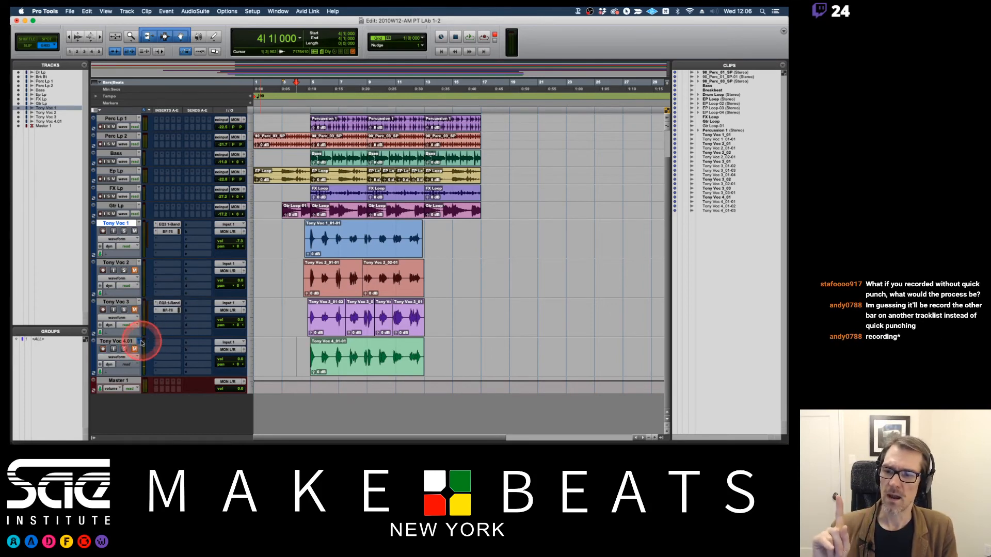
pyautogui.click(138, 342)
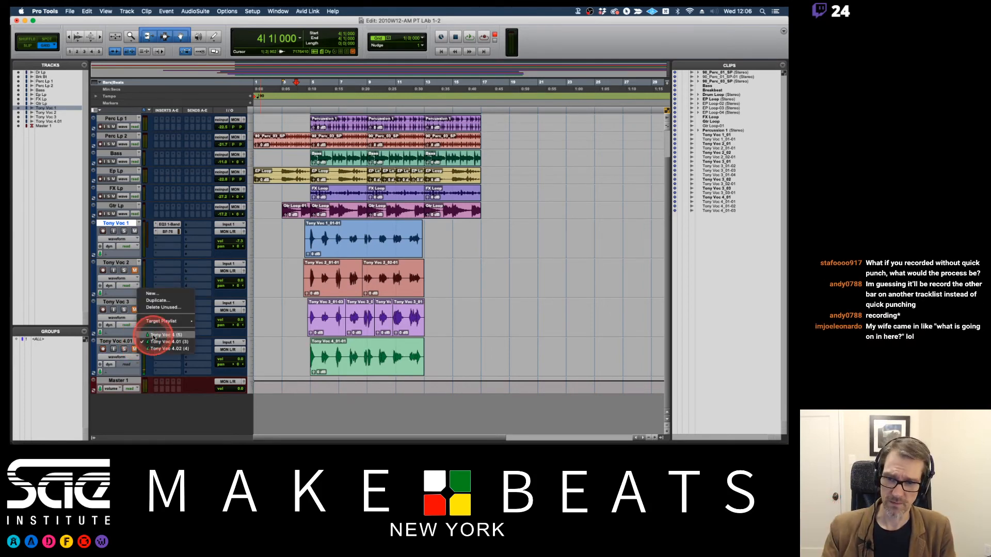
pyautogui.click(153, 335)
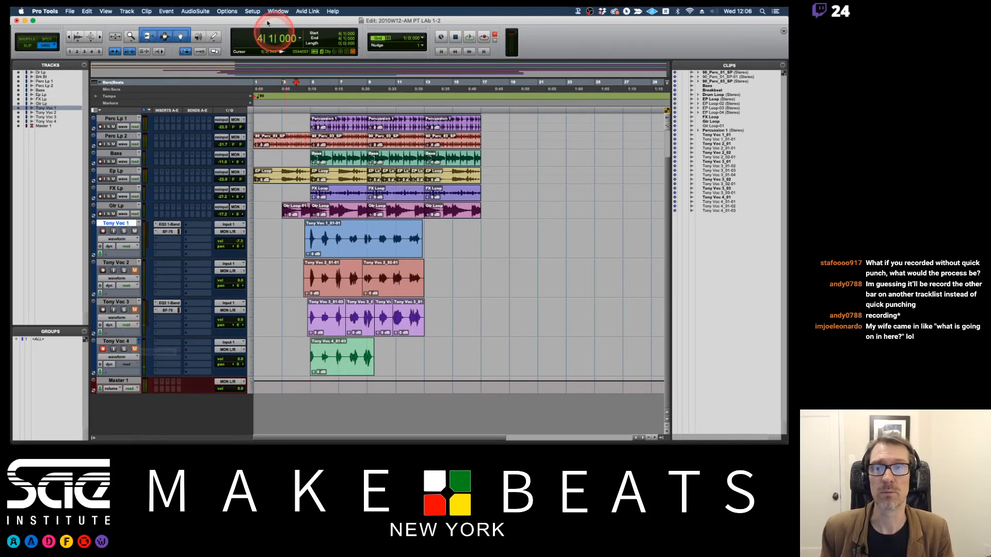
# Open the Operation preferences to examine the option that automatically creates new playlists when loop recording.
pyautogui.click(252, 11)
pyautogui.click(263, 139)
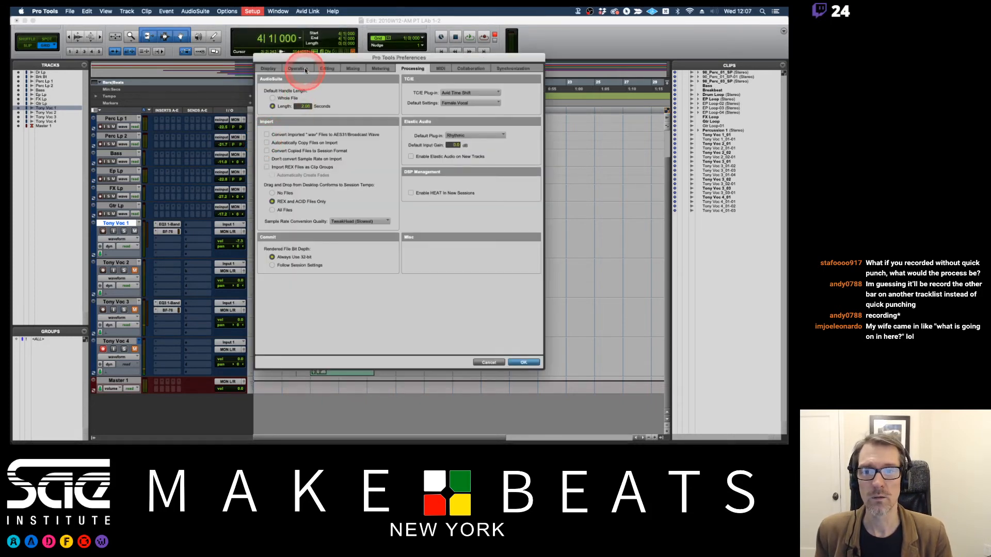
pyautogui.click(304, 70)
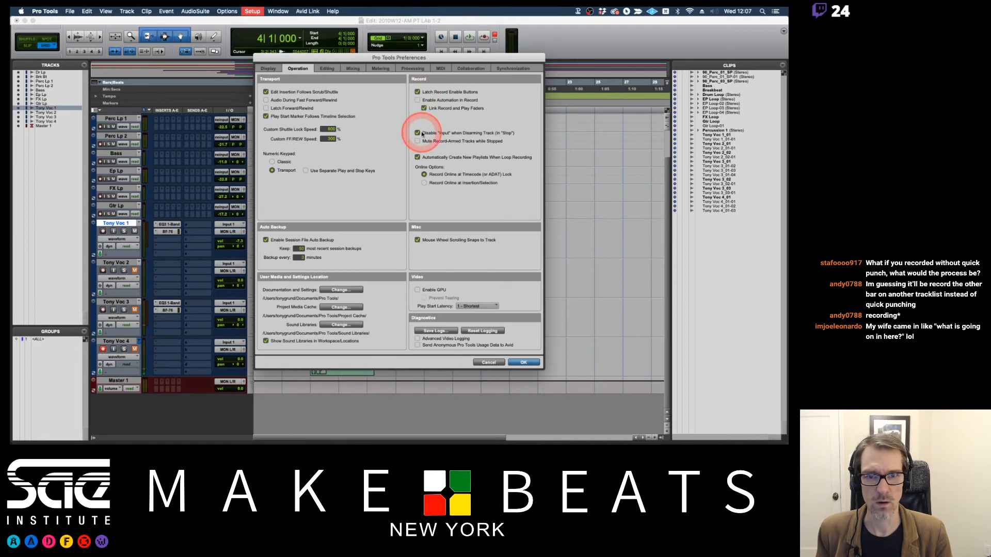
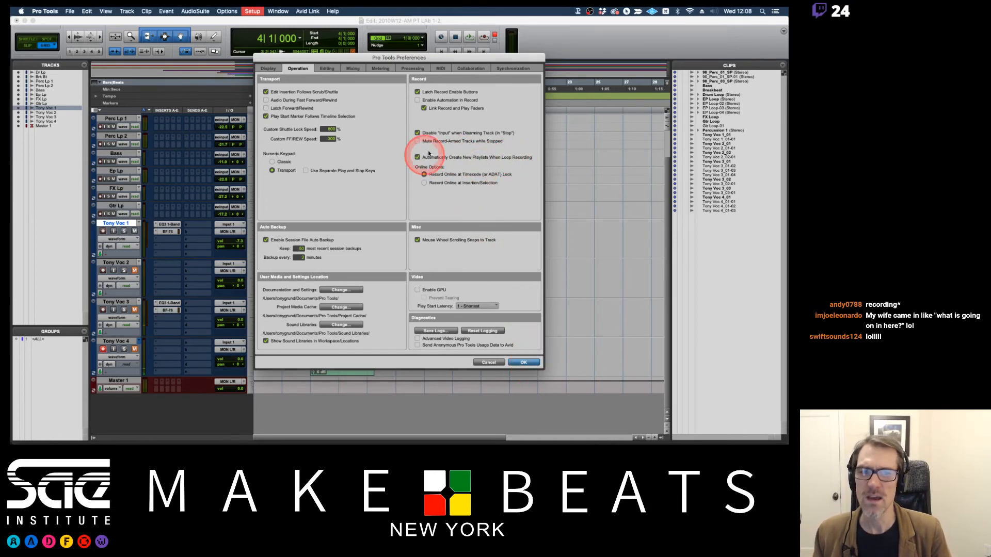
# Close and reopen the preferences to review the Operation option for automatically creating new playlists when loop recording, then close them.
pyautogui.click(523, 362)
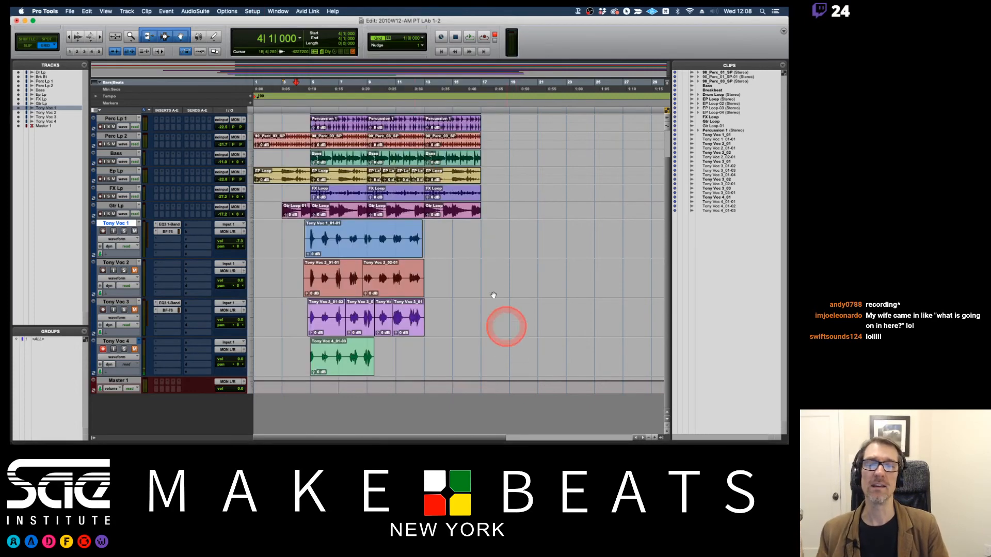
pyautogui.click(253, 11)
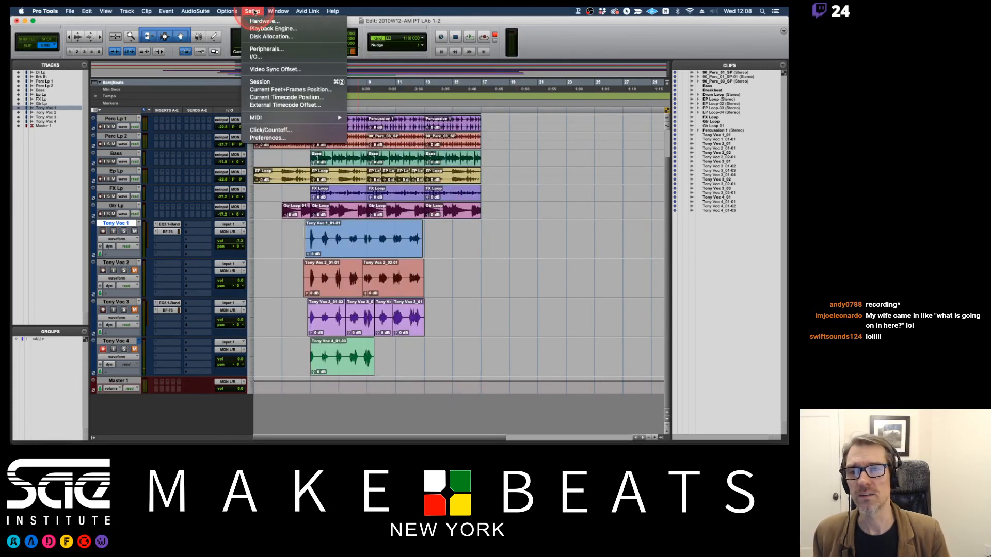
pyautogui.click(266, 138)
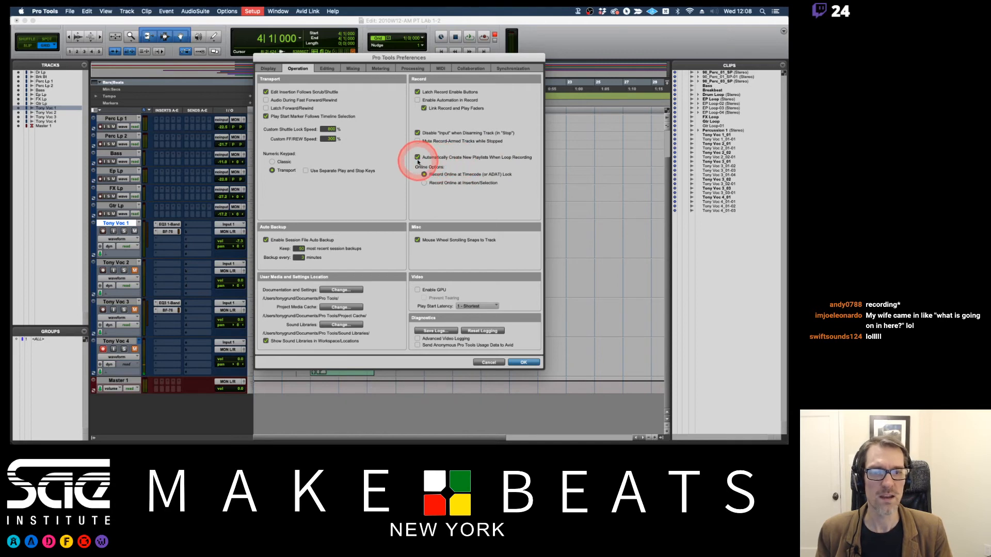
pyautogui.click(523, 363)
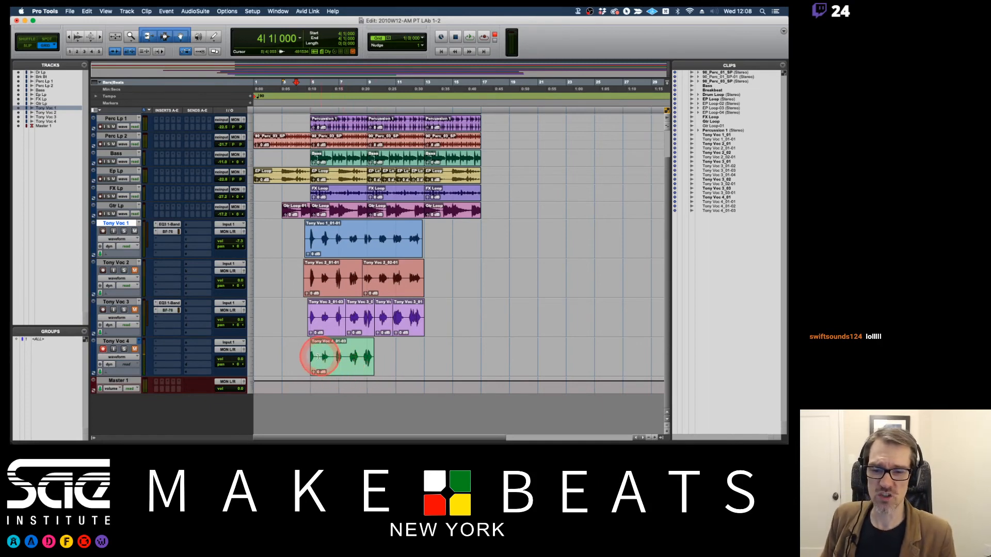
# Select bar 5 to bar 13 on the fourth vocal track to examine the loop range, and select its short recorded clip.
pyautogui.moveTo(302, 355); pyautogui.dragTo(418, 354)
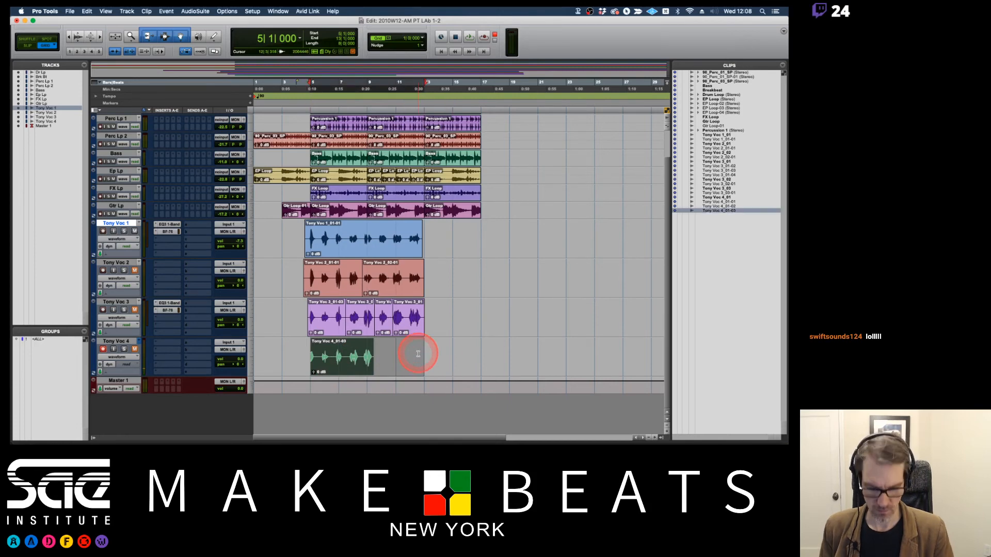
pyautogui.click(400, 347)
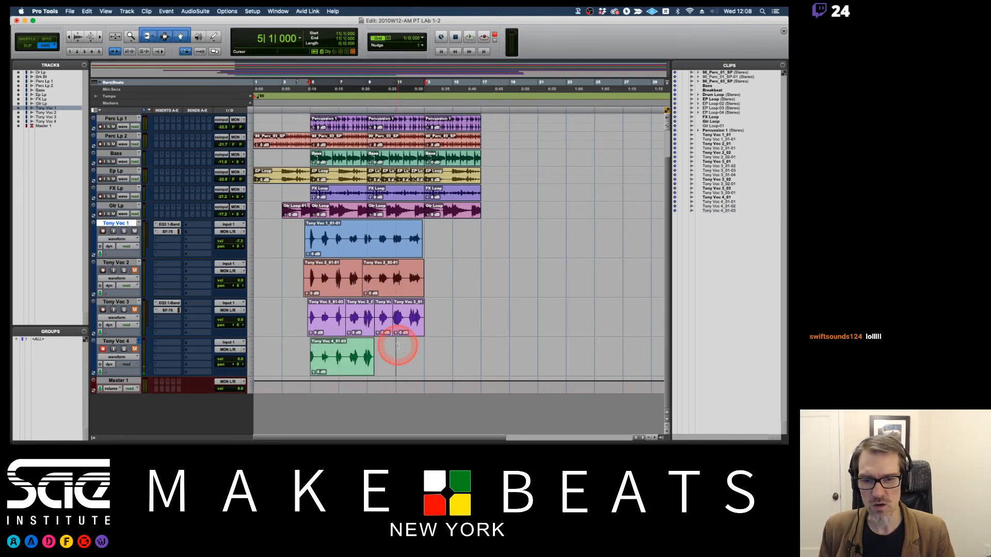
pyautogui.click(338, 367)
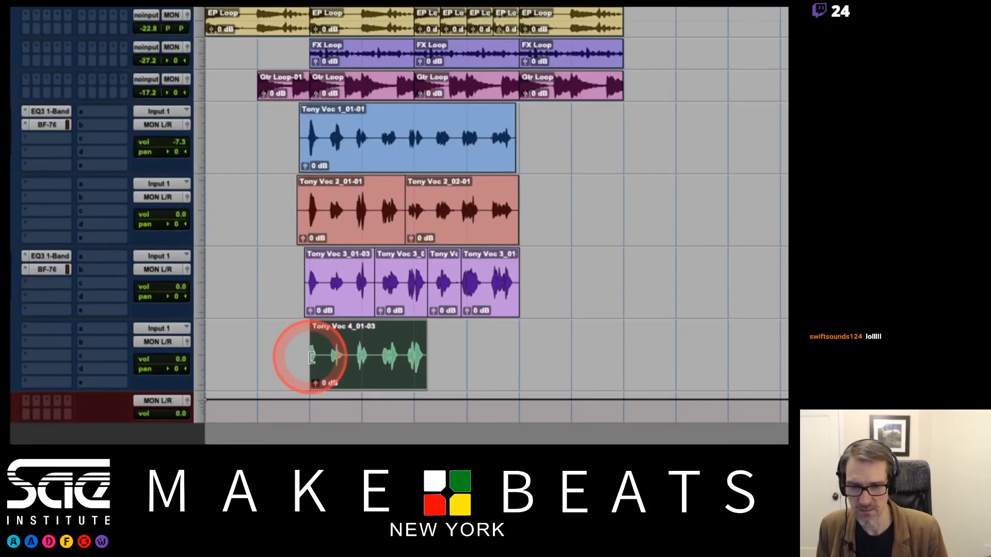
pyautogui.click(310, 357)
pyautogui.moveTo(308, 350)
pyautogui.mouseDown()
pyautogui.moveTo(210, 347)
pyautogui.moveTo(303, 348)
pyautogui.mouseUp()
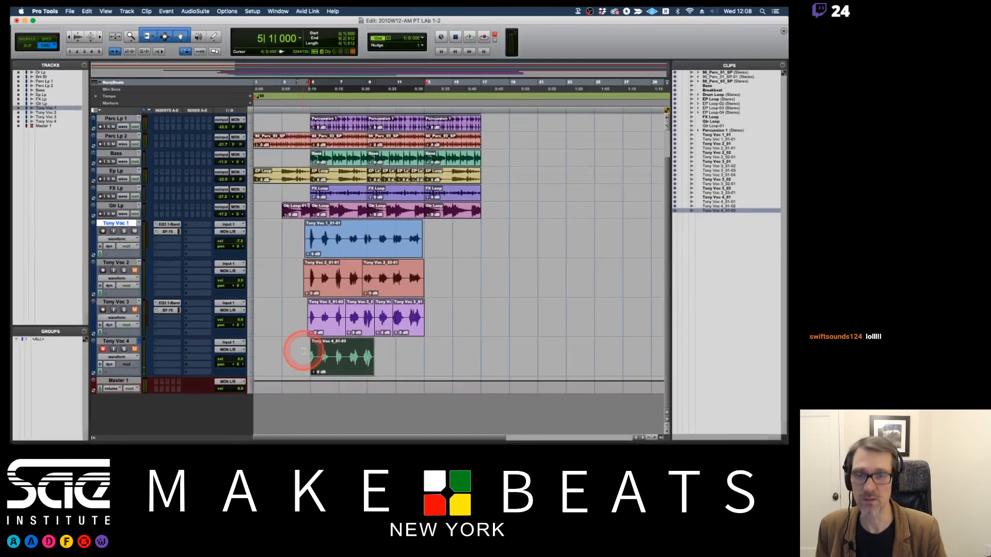
# Switch to the Preview PDF 04 PT Audio Recording and read the Loop Record notes on pages 16 and 17.
pyautogui.press('super+Tab')
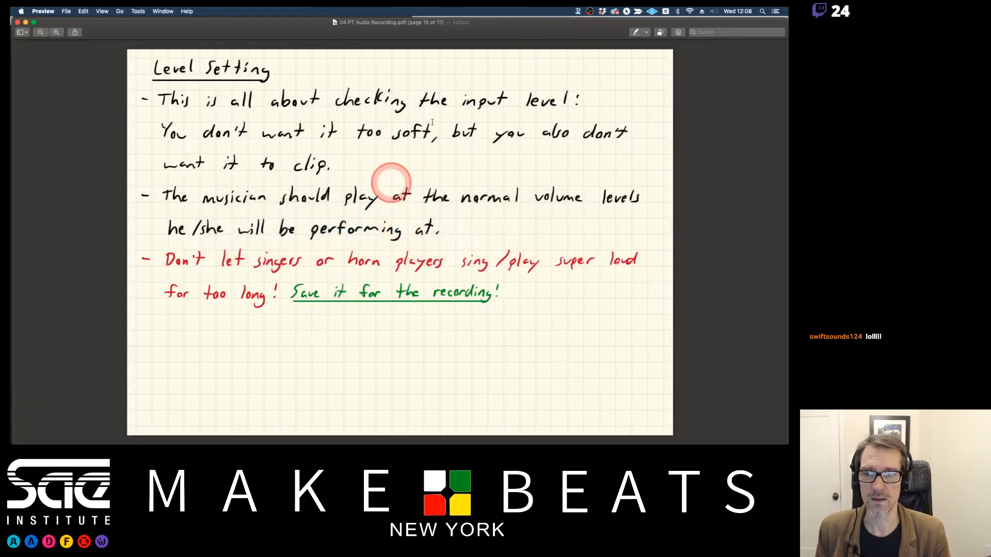
pyautogui.press('Down')
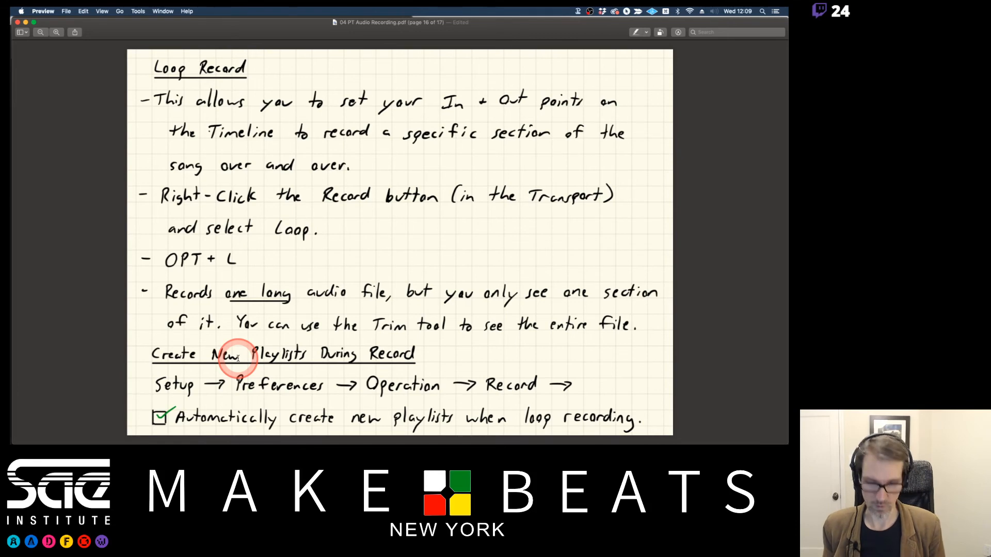
pyautogui.press('Down')
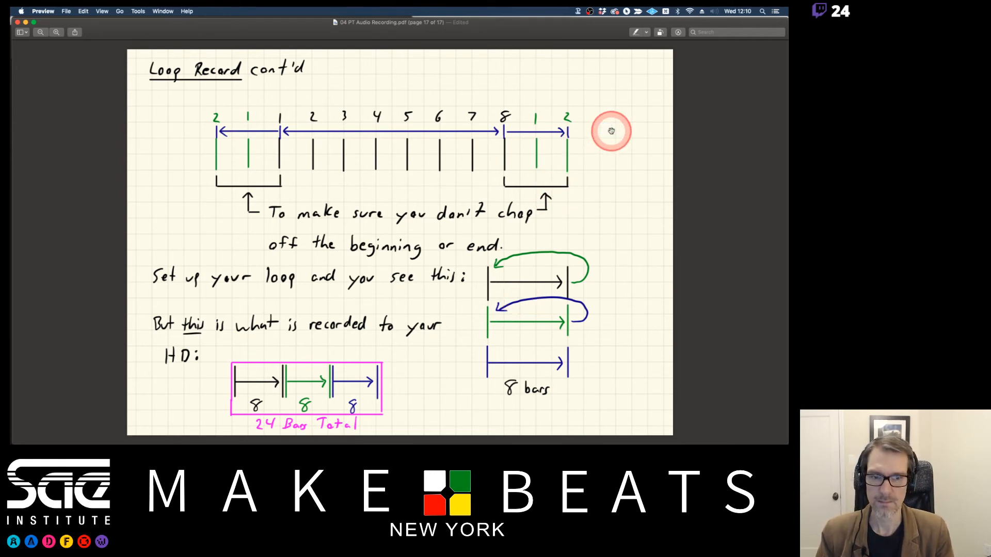
pyautogui.press('Left')
pyautogui.press('Left')
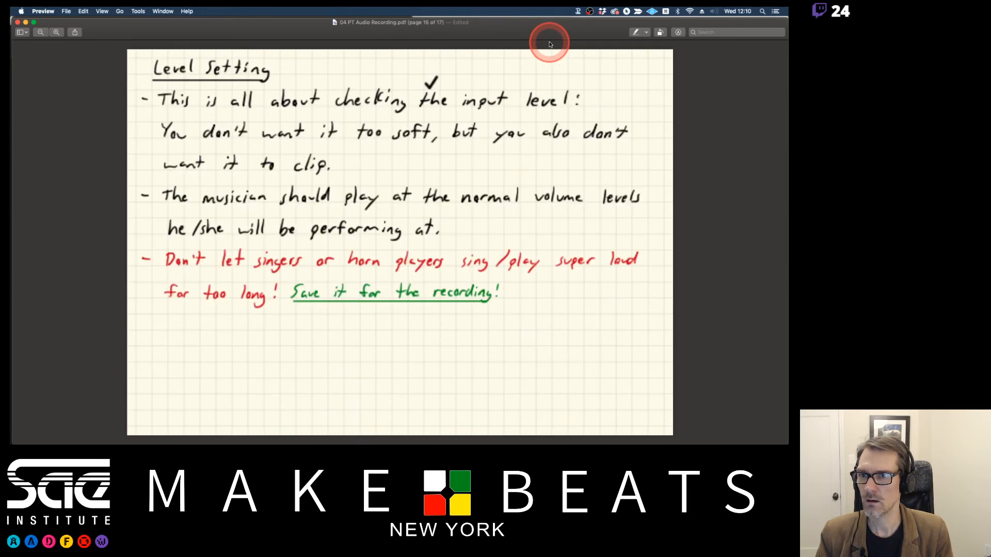
pyautogui.press('Left')
pyautogui.press('Right')
pyautogui.press('Right')
pyautogui.press('Right')
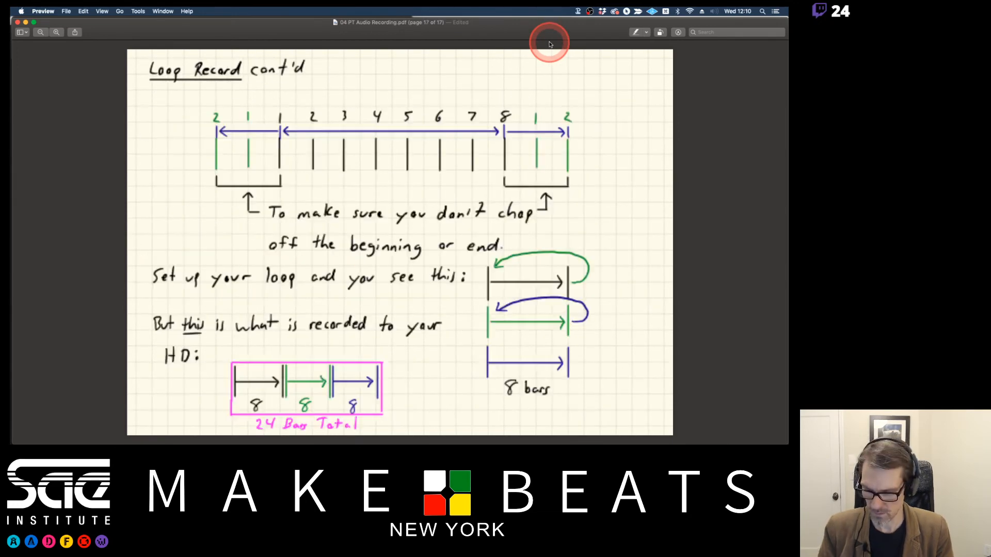
# Switch back to Pro Tools and set the fourth vocal track to its 4.01 playlist.
pyautogui.press('super+Tab')
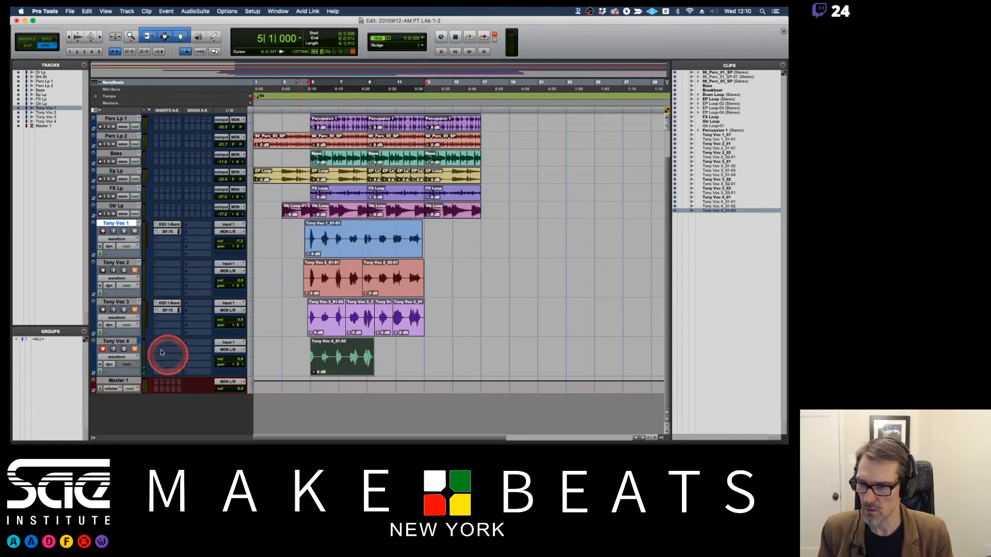
pyautogui.click(138, 341)
pyautogui.click(156, 349)
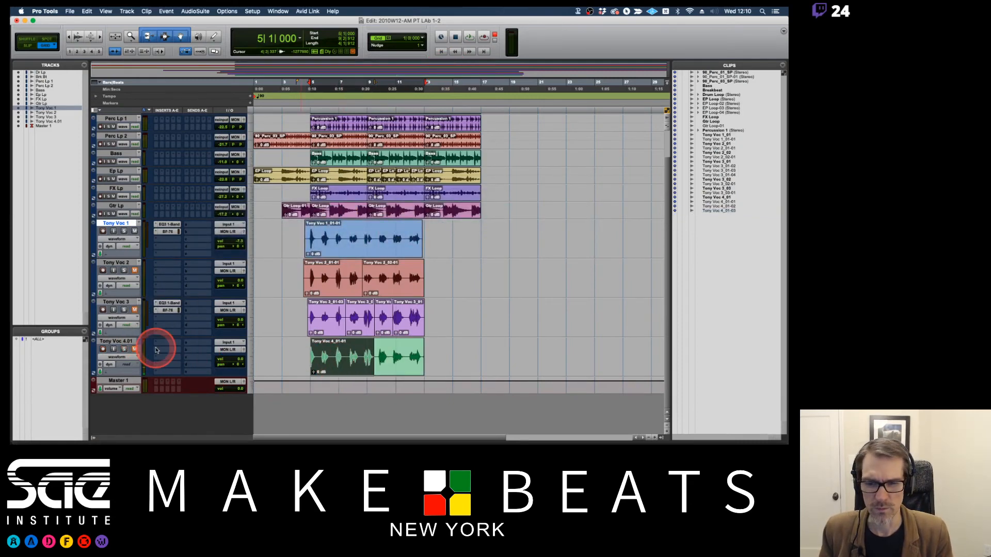
pyautogui.click(299, 343)
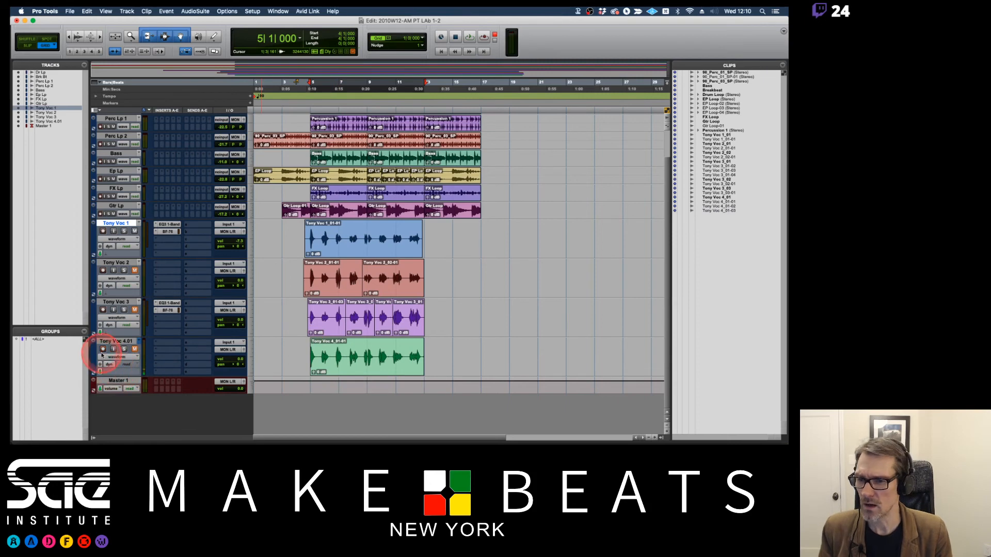
# Unmute the second, third and fourth vocal tracks, and copy the EQ3 1-Band and BF-76 inserts onto the second and fourth.
pyautogui.click(135, 349)
pyautogui.click(134, 310)
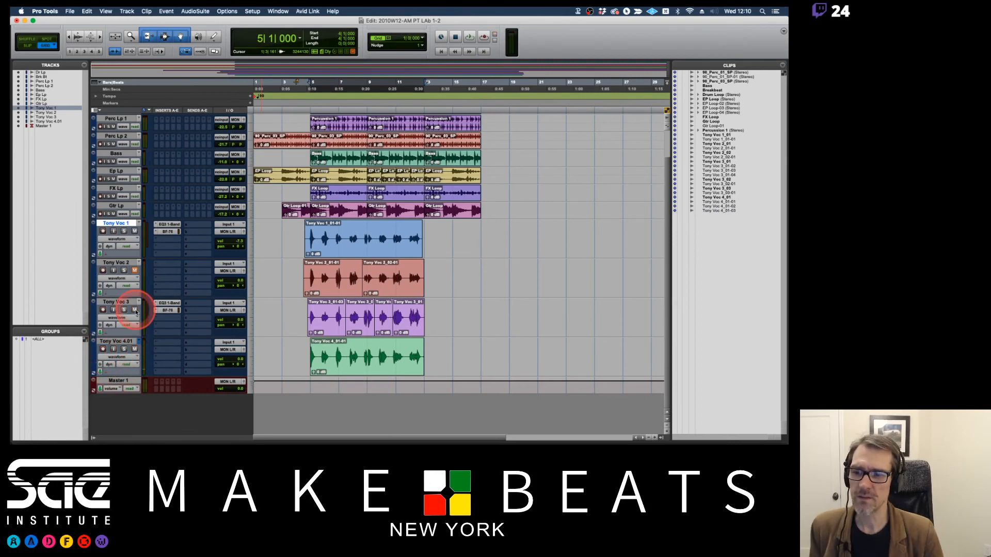
pyautogui.click(134, 270)
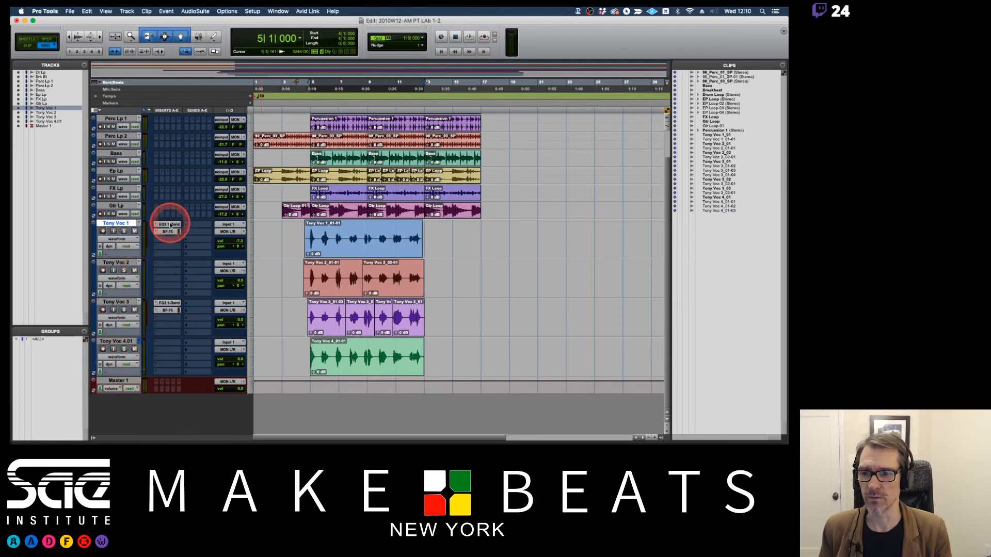
pyautogui.moveTo(170, 225); pyautogui.dragTo(169, 350)
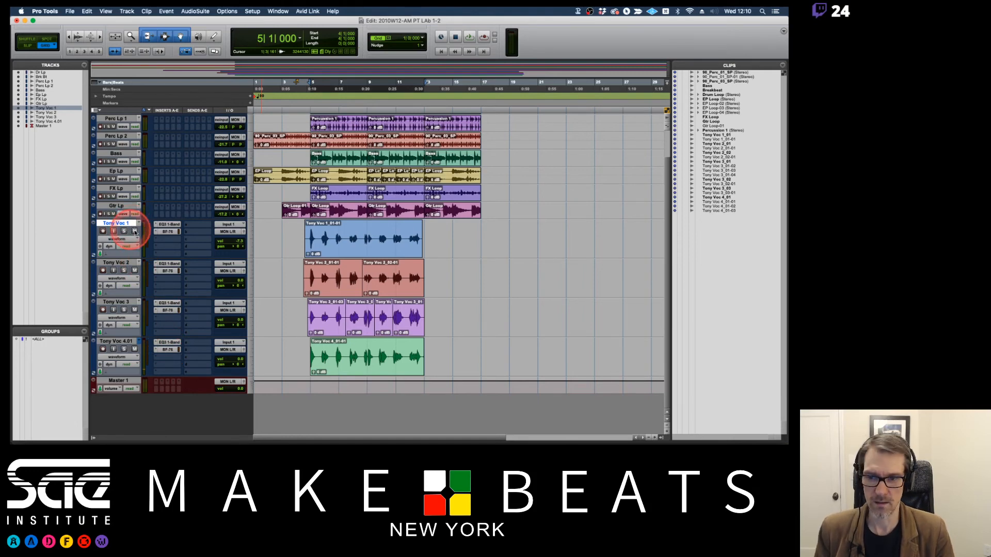
# Solo the first vocal track, switch to Slip mode, and play the vocal from just before its clip starts.
pyautogui.click(124, 231)
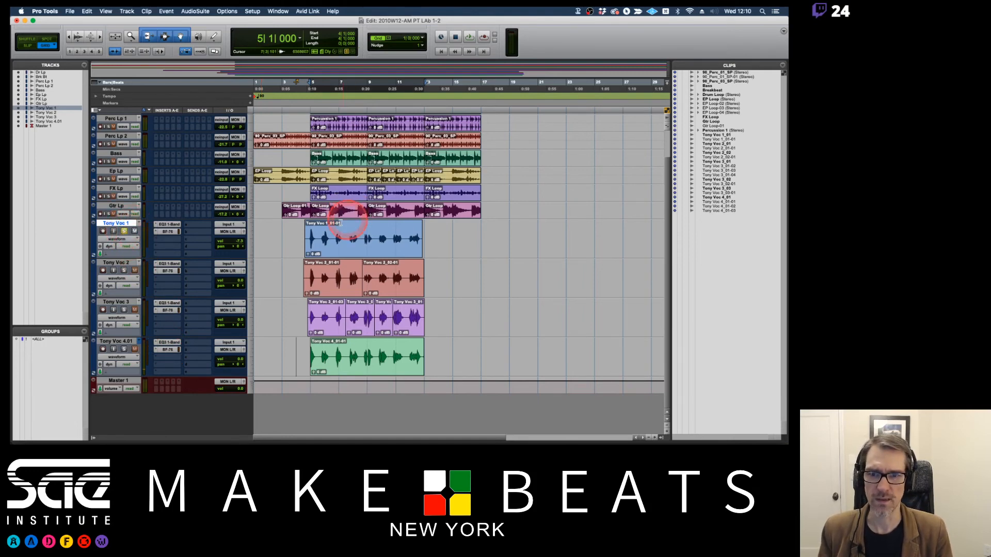
pyautogui.press('F2')
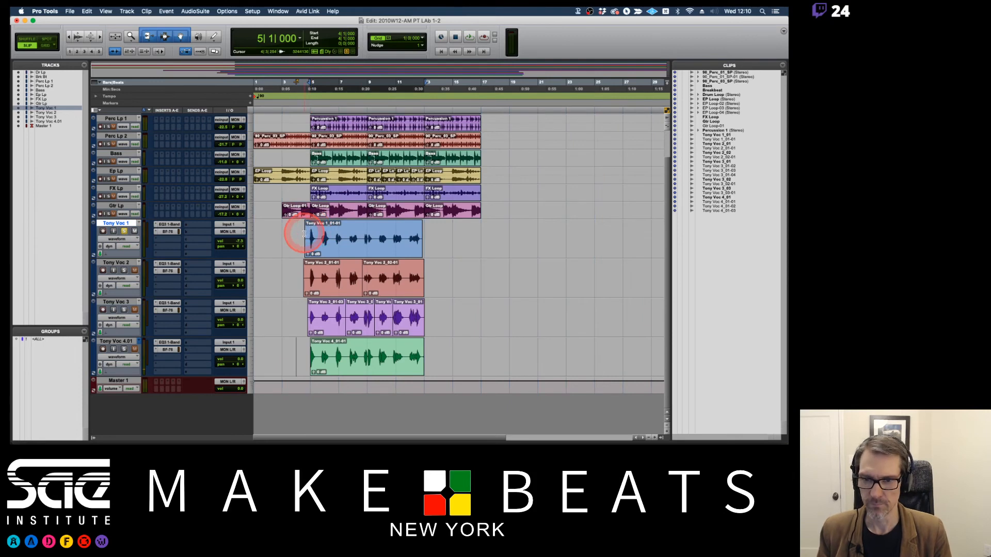
pyautogui.click(297, 233)
pyautogui.press('space')
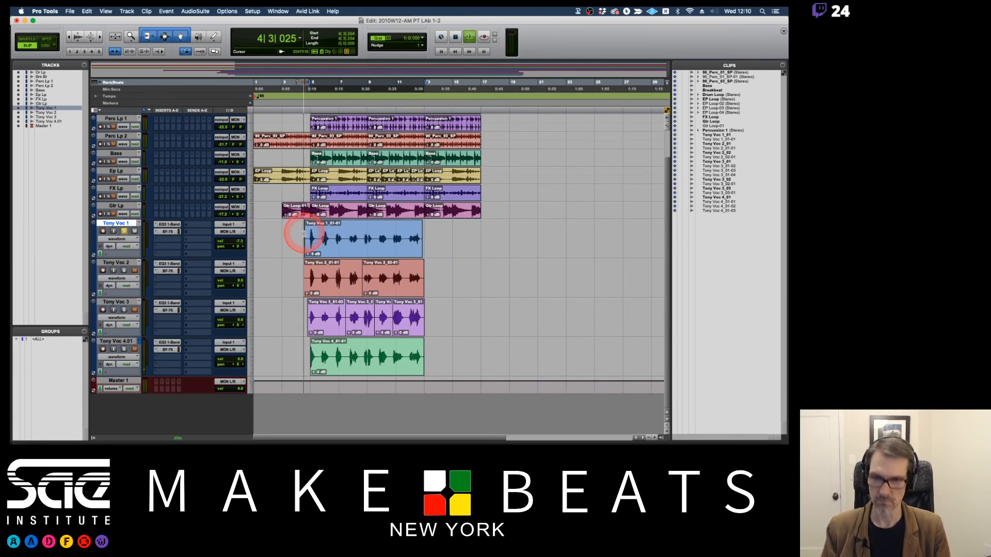
pyautogui.press('space')
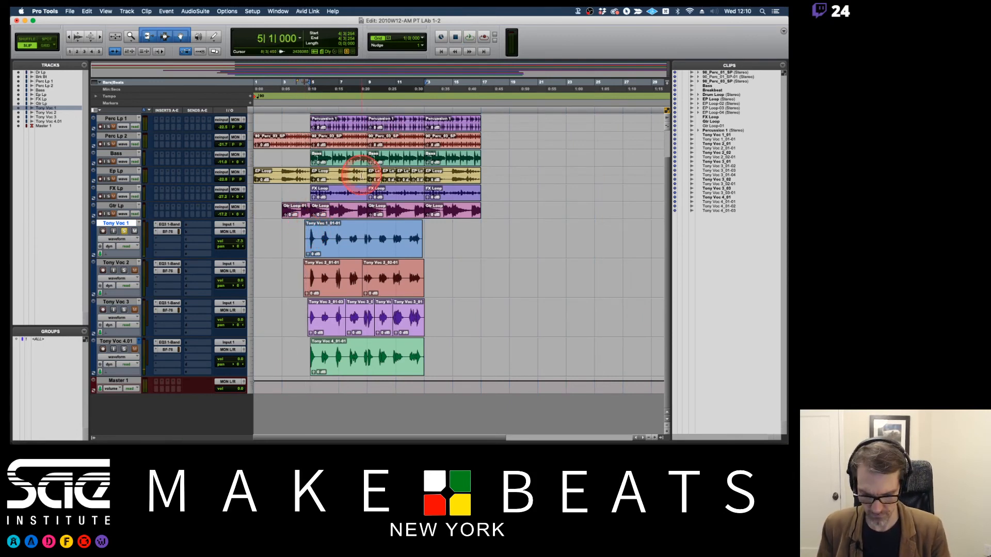
pyautogui.press('super+KP_1')
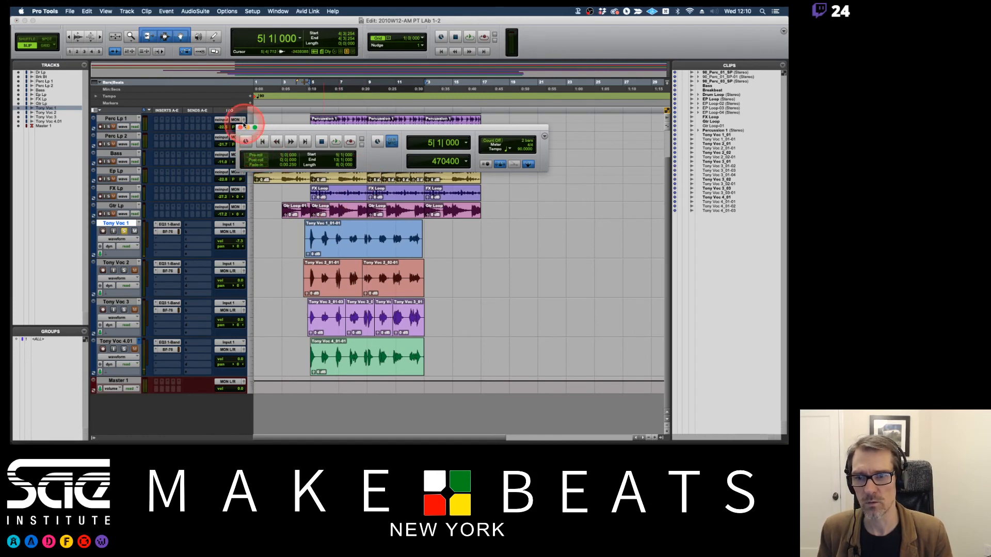
pyautogui.click(241, 127)
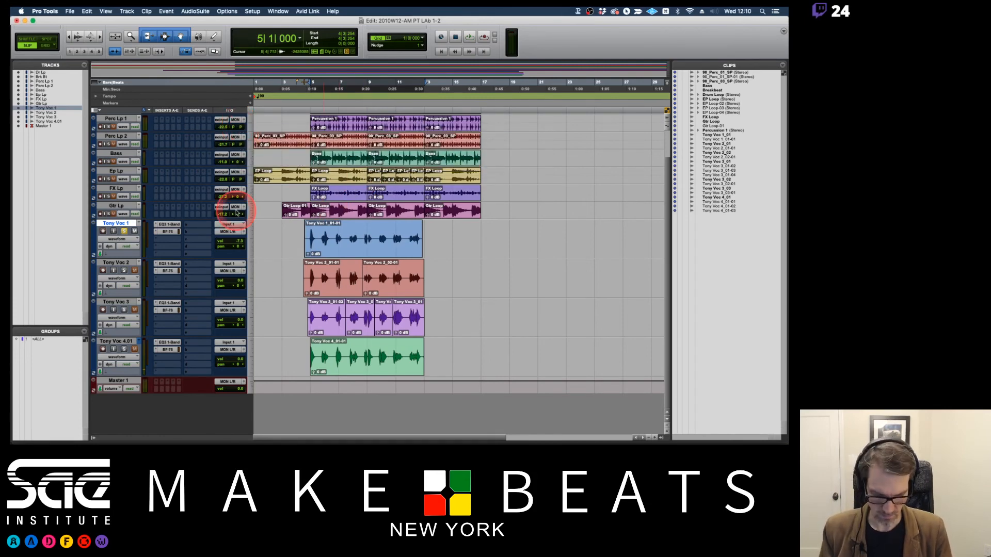
pyautogui.click(303, 234)
pyautogui.press('space')
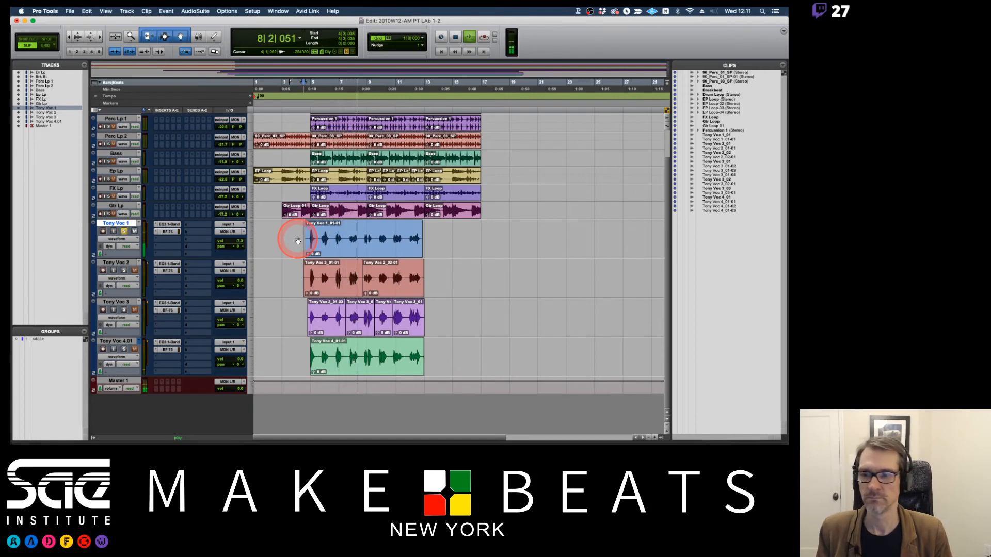
pyautogui.press('space')
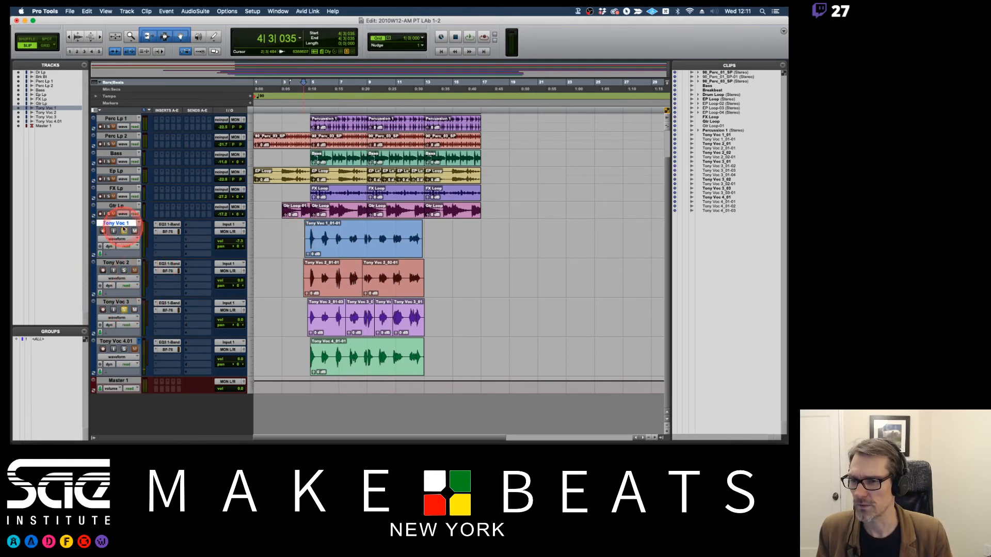
# Adjust the BF-76 input on the soloed third vocal track during playback, and lower the second vocal track's volume to -7.5 dB.
pyautogui.press('space')
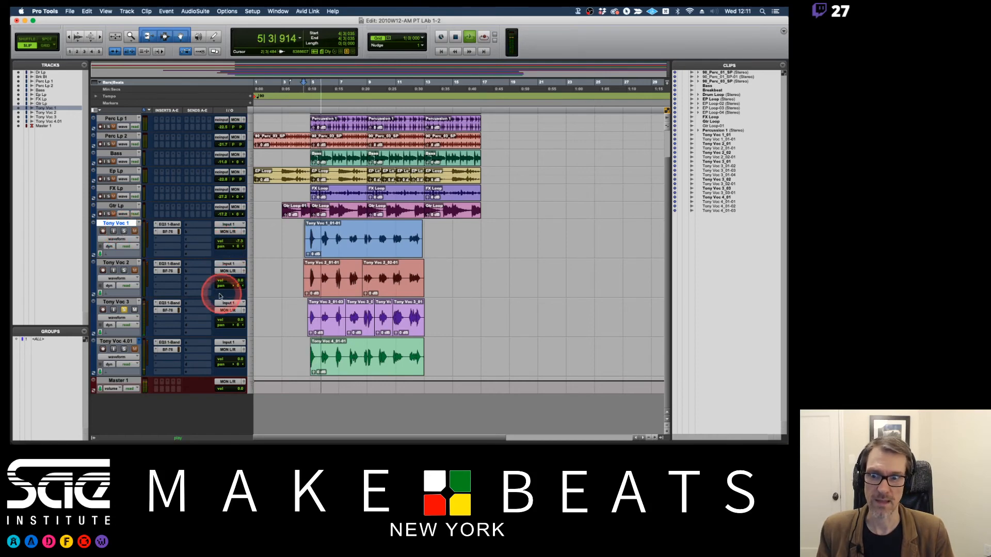
pyautogui.click(167, 310)
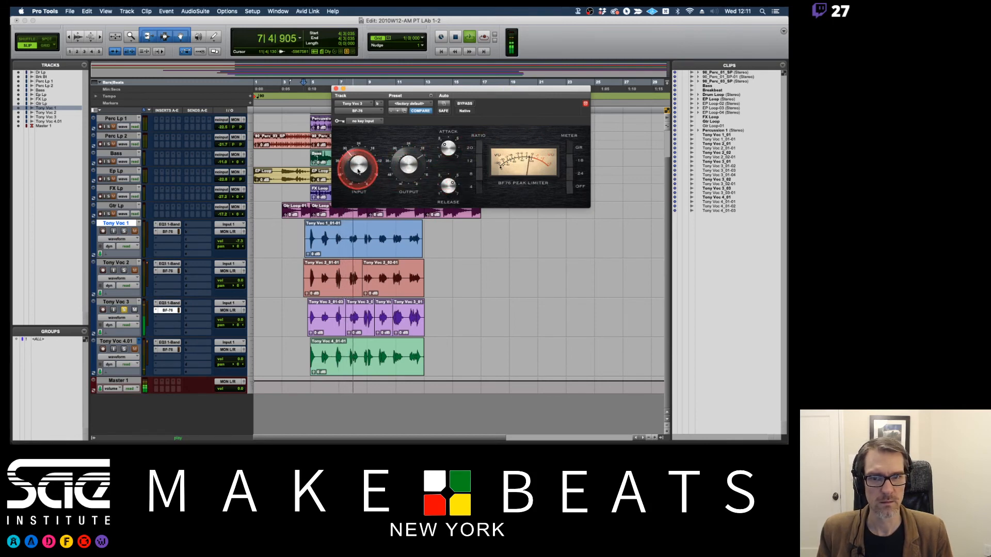
pyautogui.moveTo(358, 171)
pyautogui.mouseDown()
pyautogui.moveTo(359, 188)
pyautogui.moveTo(352, 175)
pyautogui.mouseUp()
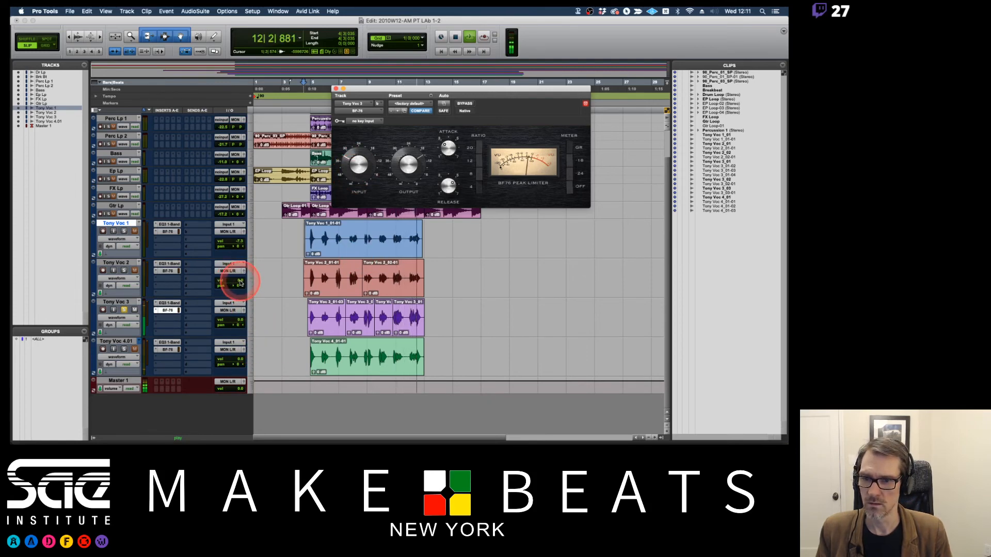
pyautogui.press('space')
pyautogui.moveTo(239, 282); pyautogui.dragTo(239, 286)
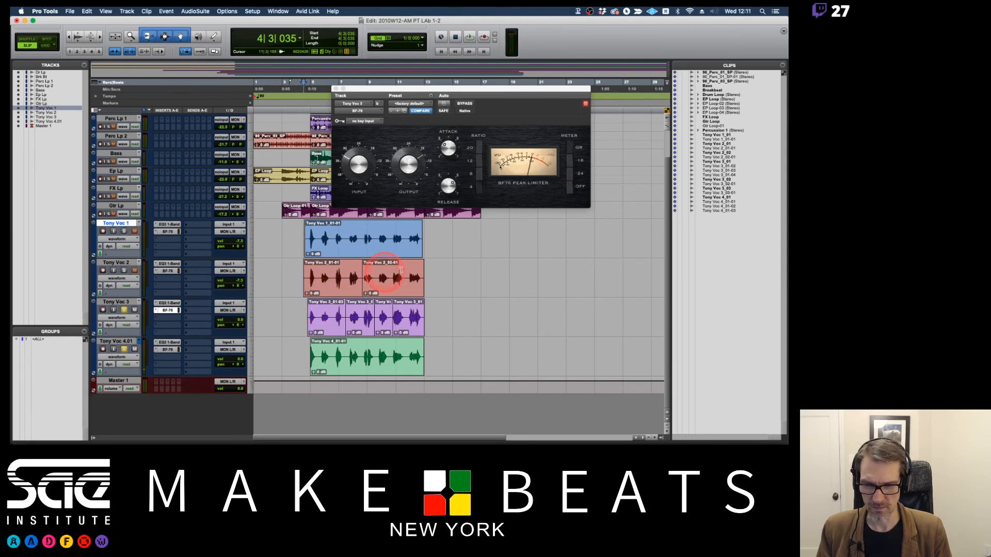
# Copy the BF-76 from the third vocal track to the fourth, and play the fourth vocal track alone.
pyautogui.moveTo(166, 311); pyautogui.dragTo(170, 350)
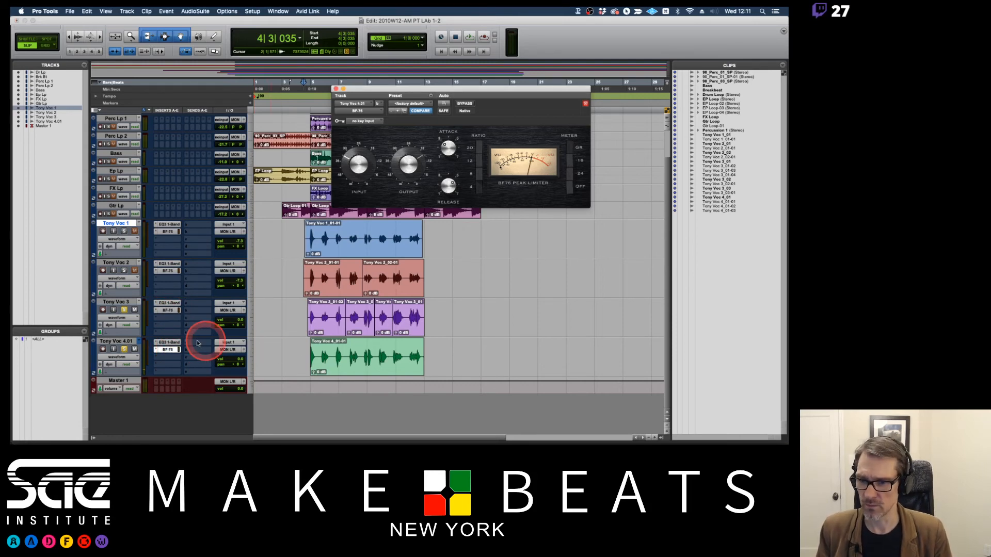
pyautogui.click(124, 310)
pyautogui.click(309, 315)
pyautogui.press('space')
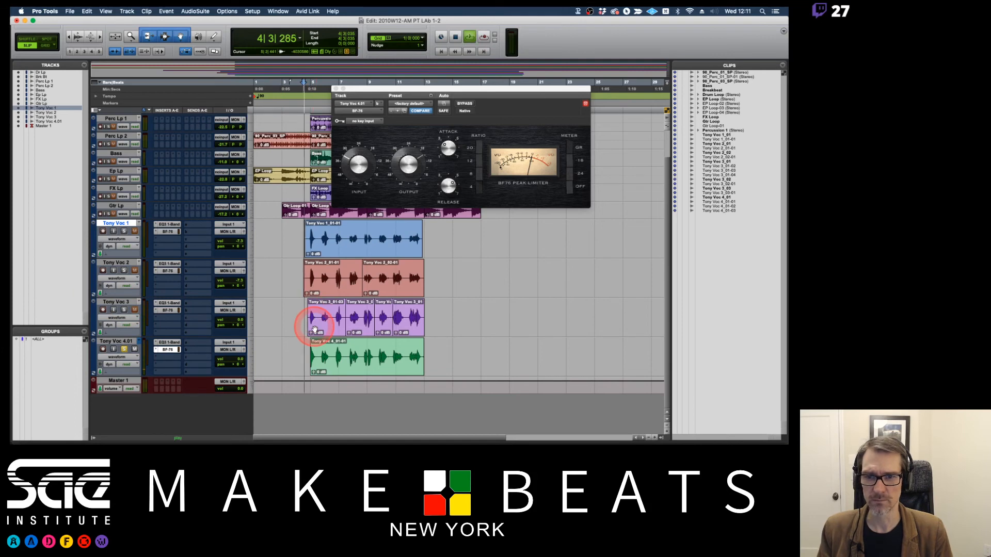
pyautogui.press('space')
# Extend the end of the fourth vocal clip past bar 13 to uncover the extra sung phrase.
pyautogui.click(310, 355)
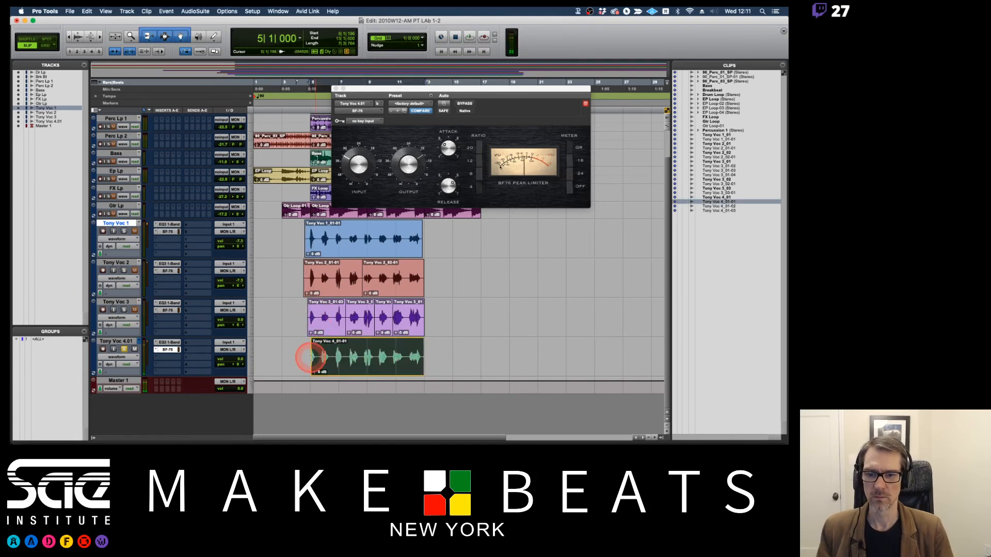
pyautogui.press('super+bracketright')
pyautogui.press('super+bracketright')
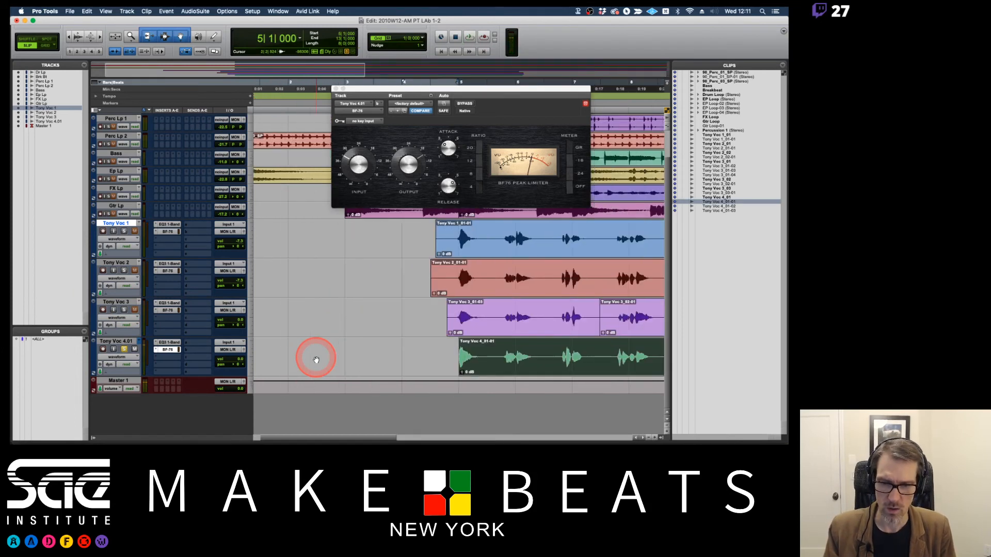
pyautogui.press('super+bracketleft')
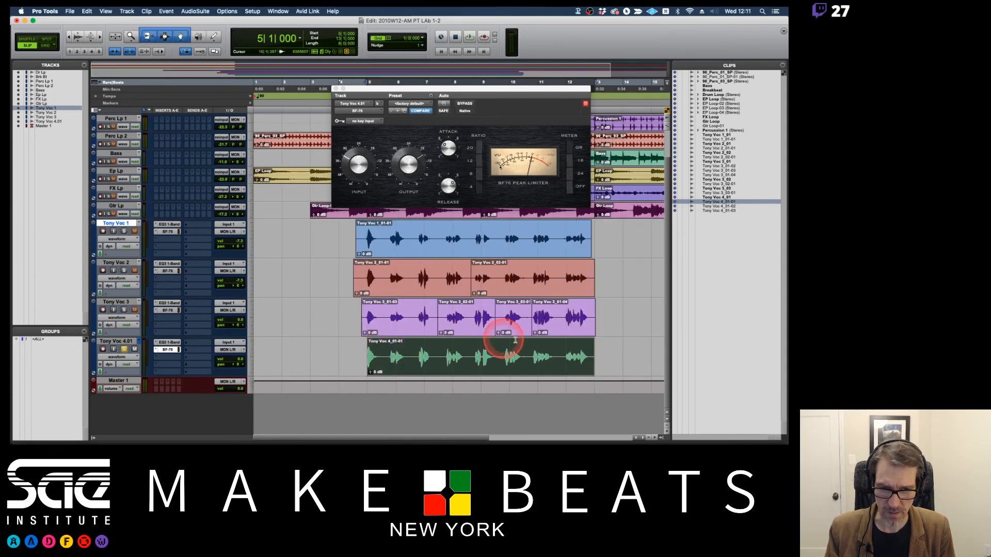
pyautogui.keyDown('shift'); pyautogui.click(598, 356); pyautogui.keyUp('shift')
pyautogui.moveTo(598, 356); pyautogui.dragTo(609, 357)
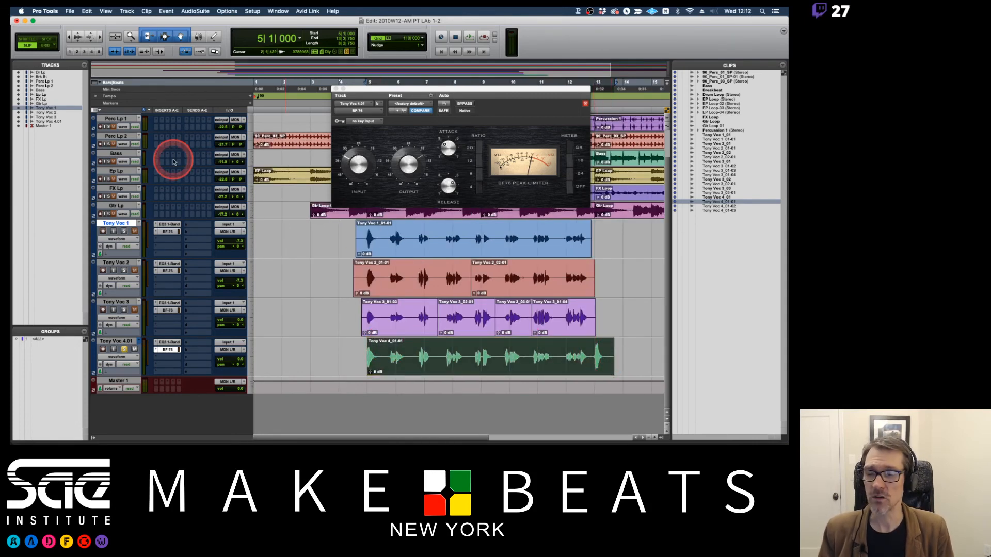
# Split the fourth vocal clip at 12|4|563 and trim the end of the short piece to 13|2|724.
pyautogui.click(592, 355)
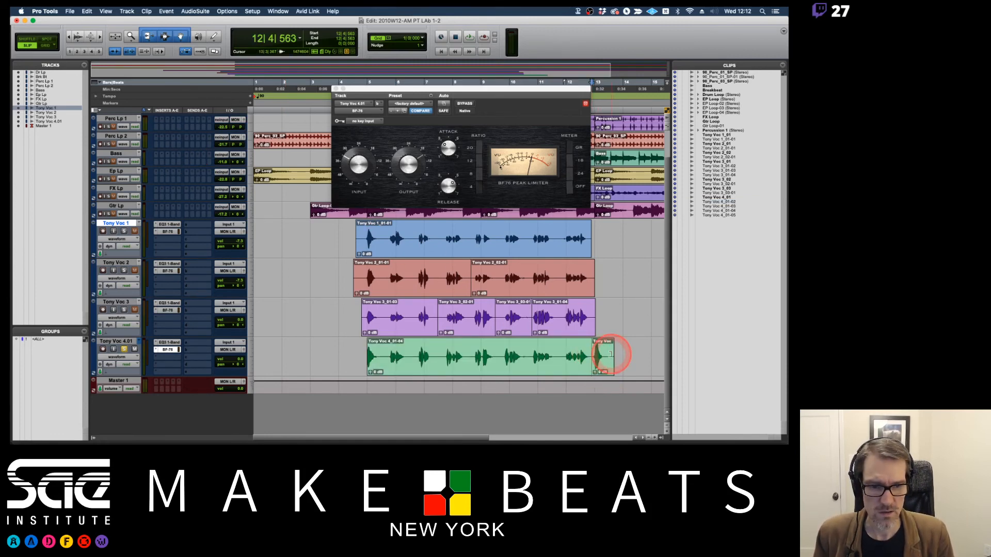
pyautogui.moveTo(612, 354); pyautogui.dragTo(606, 356)
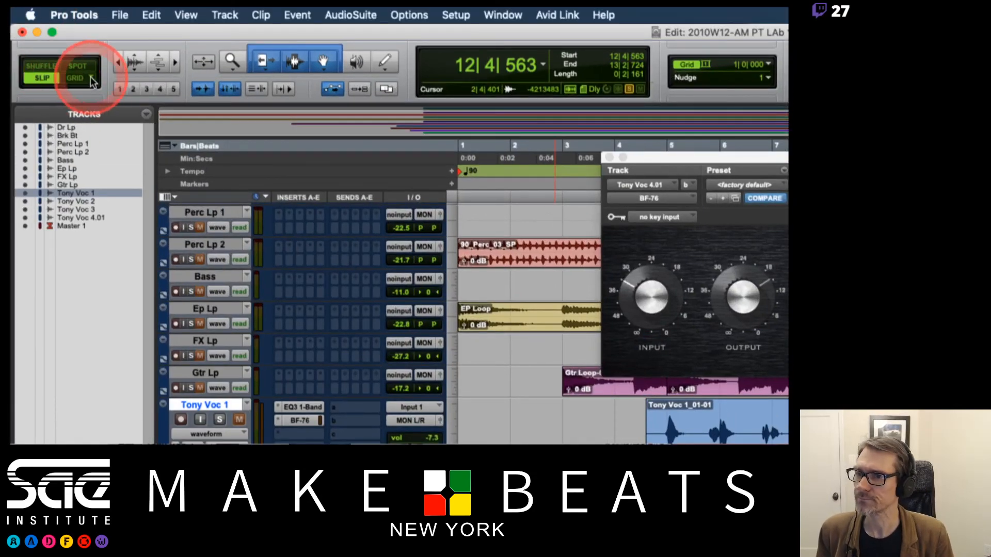
# Try moving the split-off vocal piece to the start of the fourth vocal clip in Relative Grid mode, and undo the move.
pyautogui.click(93, 81)
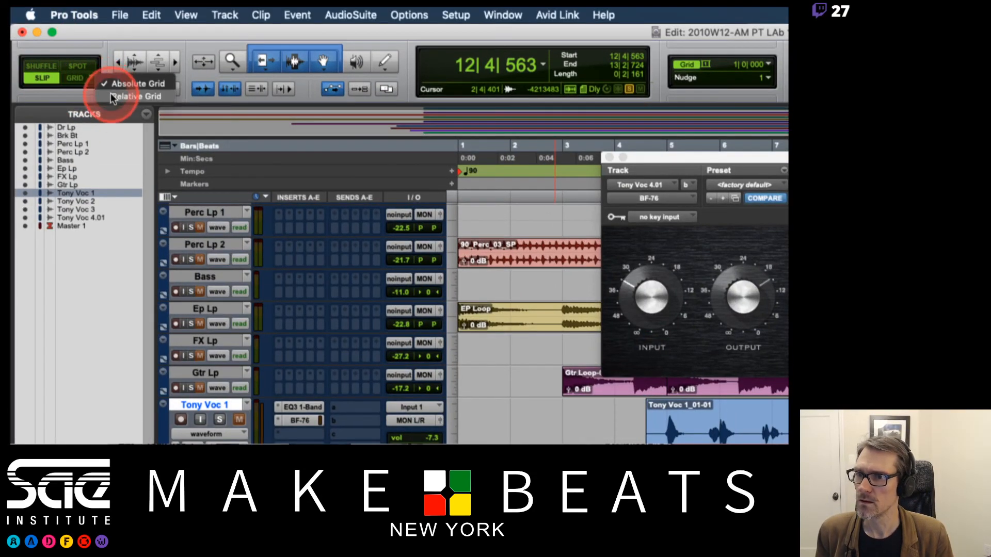
pyautogui.click(113, 98)
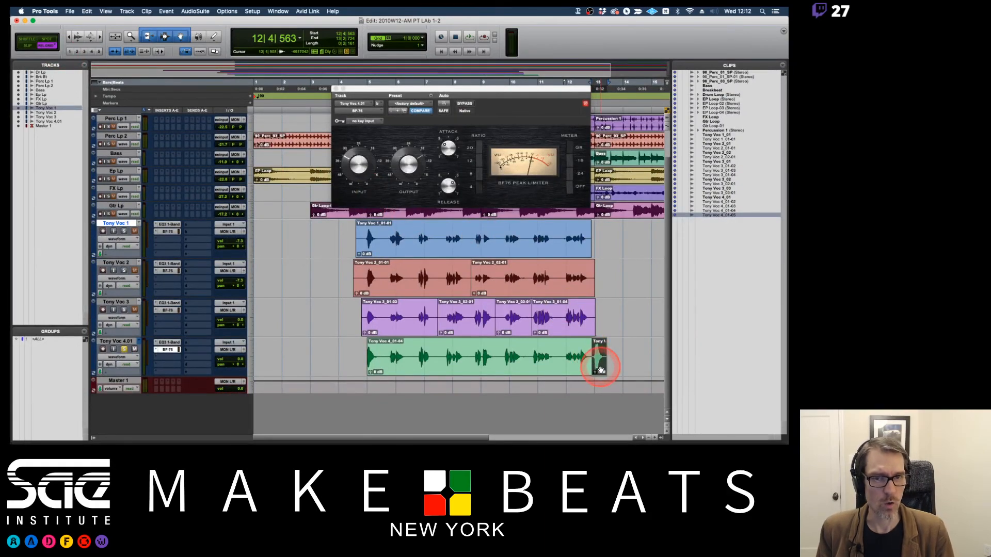
pyautogui.hotkey('ctrl', 'Up')
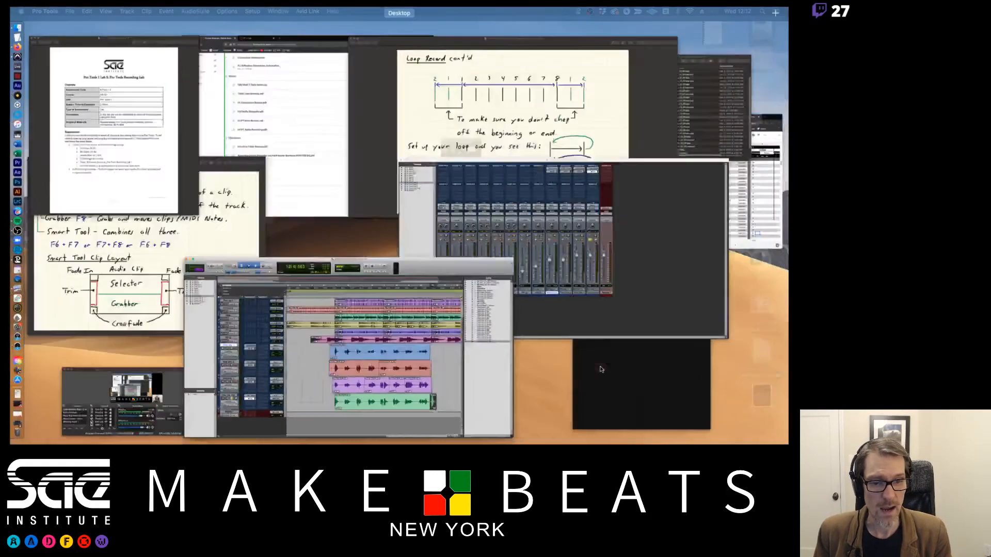
pyautogui.hotkey('ctrl', 'Up')
pyautogui.moveTo(599, 367); pyautogui.dragTo(368, 362)
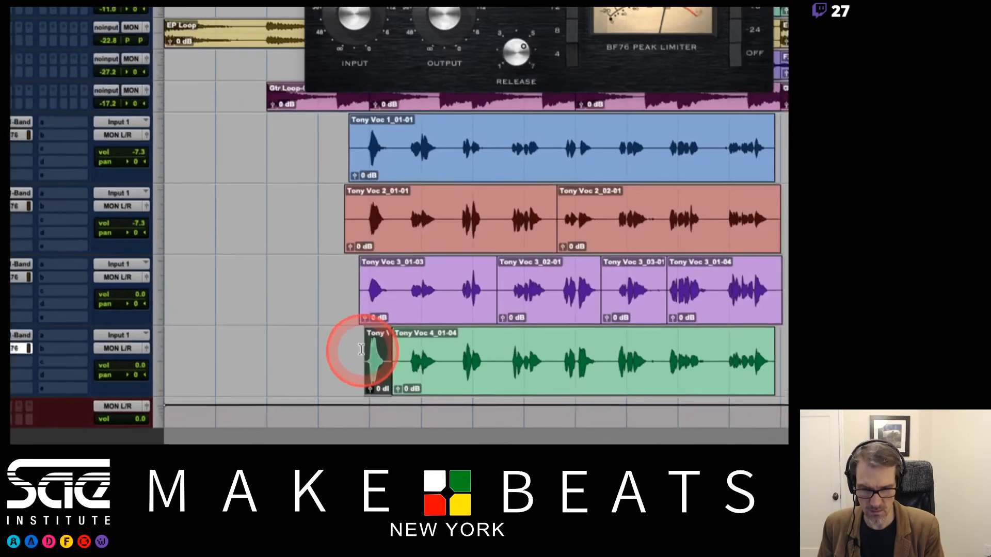
pyautogui.hotkey('ctrl', 'z')
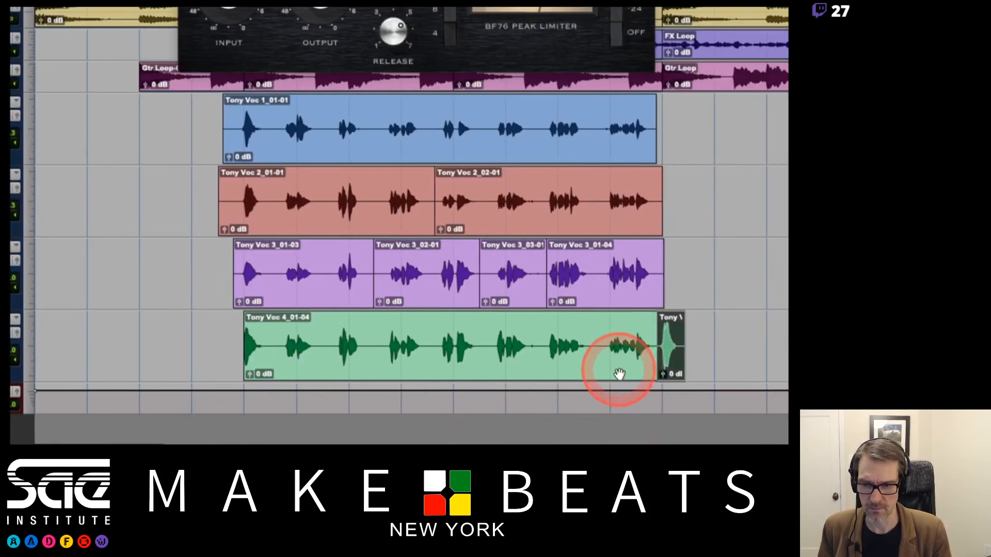
# Play the fourth vocal track from just before its first clip, and from just before the split-off piece.
pyautogui.click(225, 338)
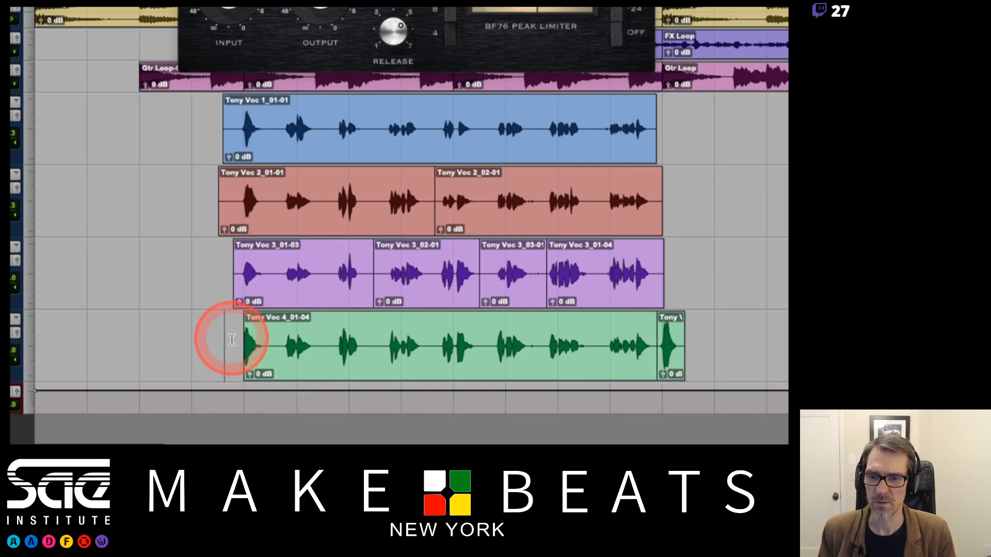
pyautogui.press('space')
pyautogui.press('space')
pyautogui.press('space')
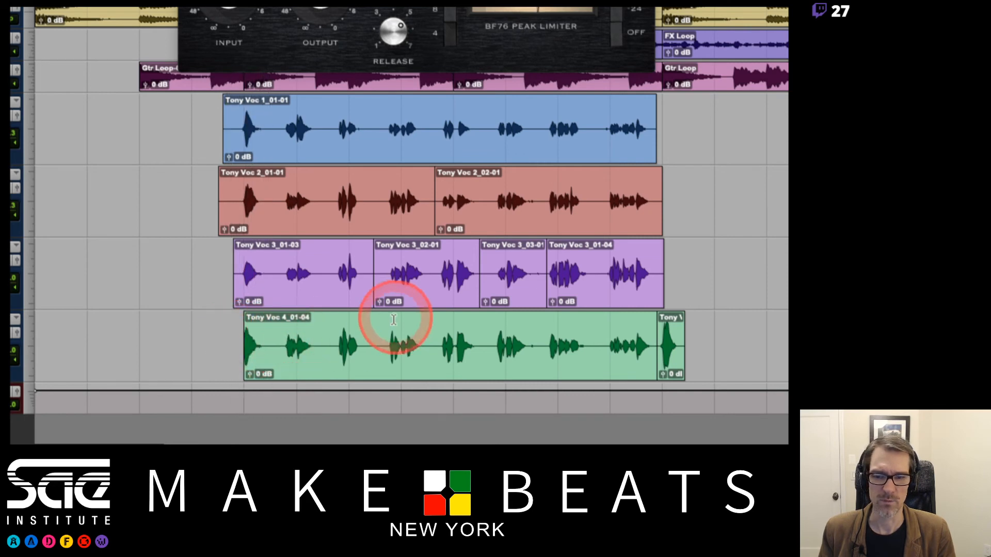
pyautogui.click(645, 331)
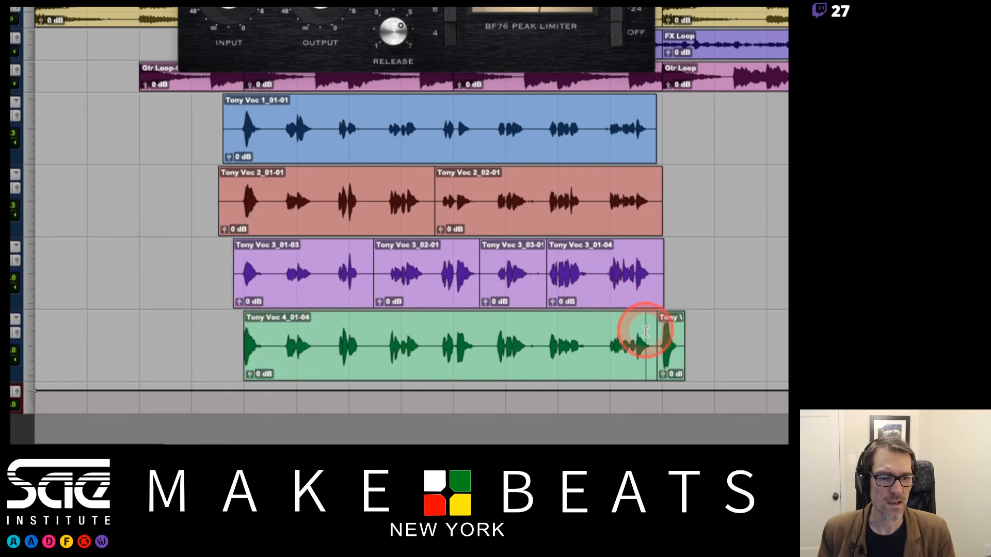
pyautogui.press('space')
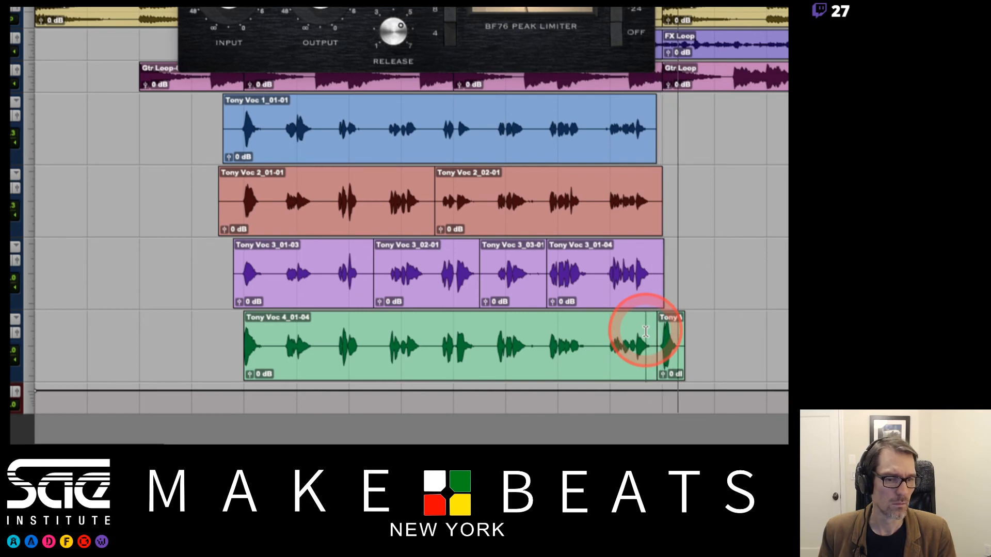
pyautogui.press('space')
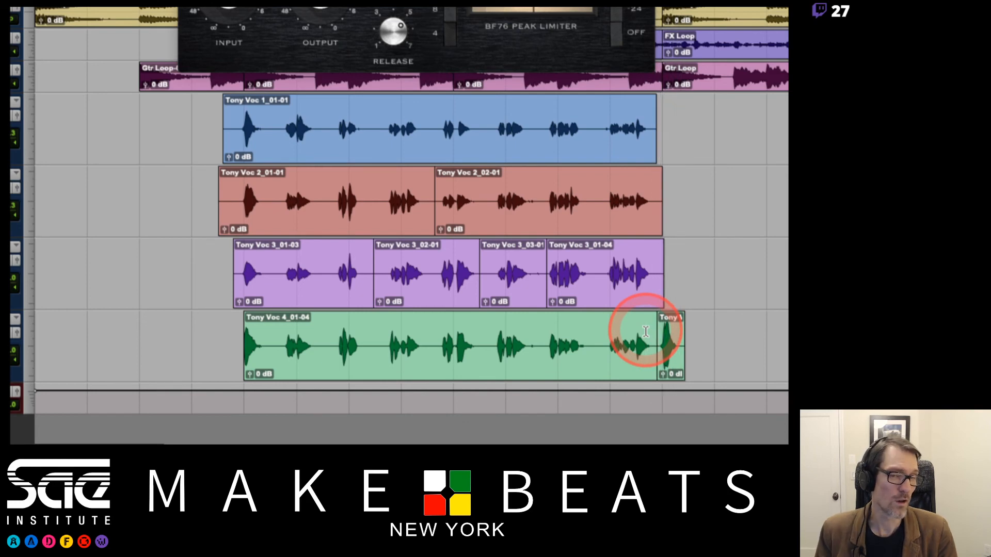
# Try moving the split-off vocal piece in Absolute Grid mode, and undo the move.
pyautogui.click(674, 363)
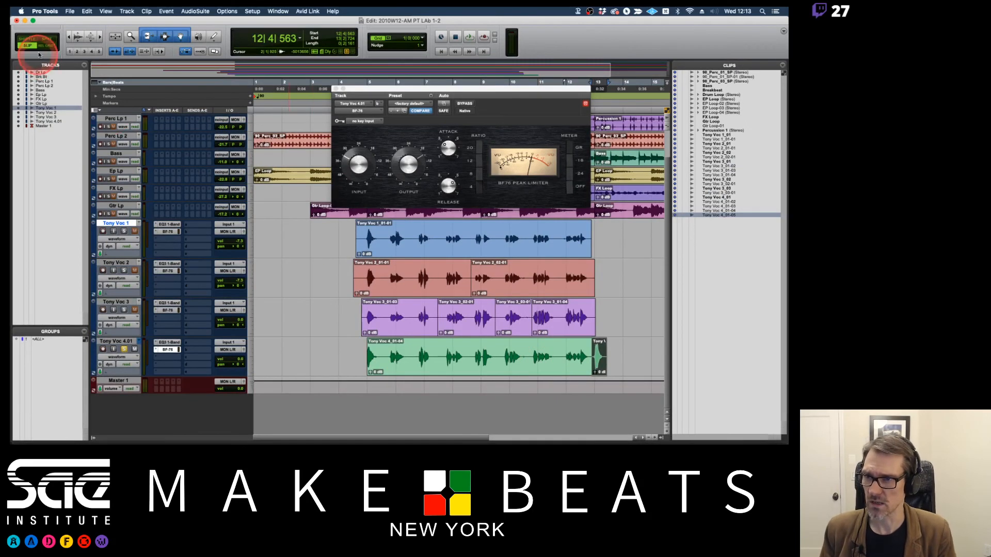
pyautogui.click(45, 47)
pyautogui.click(64, 46)
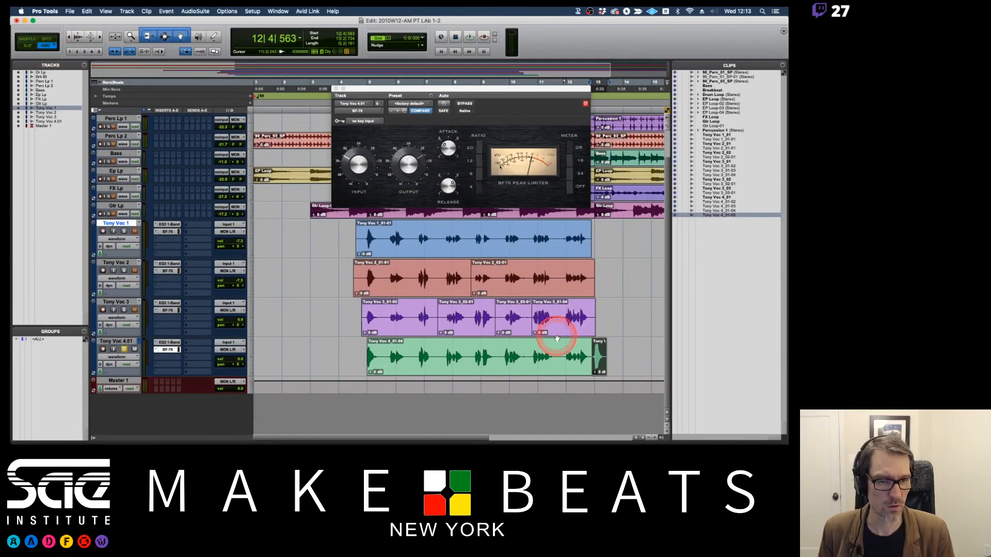
pyautogui.click(597, 360)
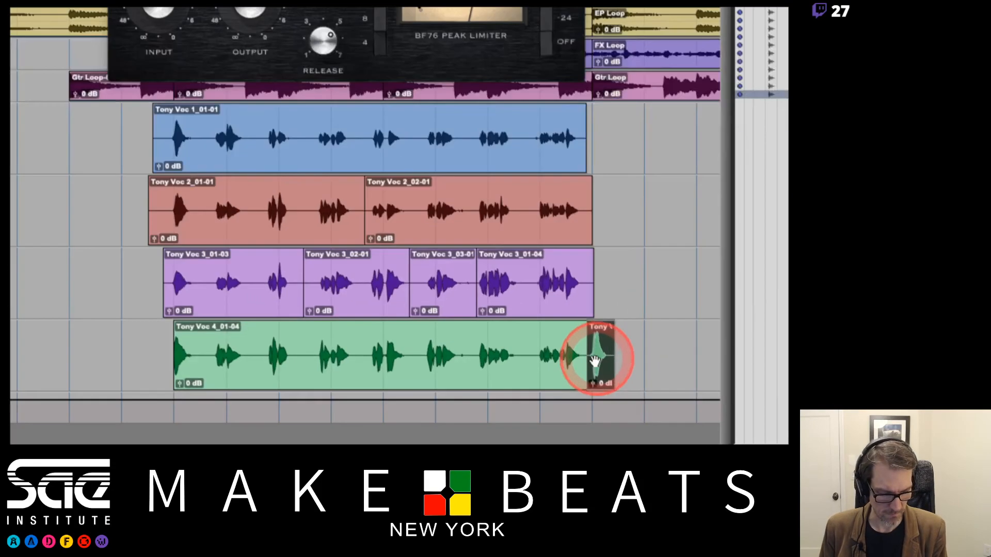
pyautogui.moveTo(599, 376); pyautogui.dragTo(624, 369)
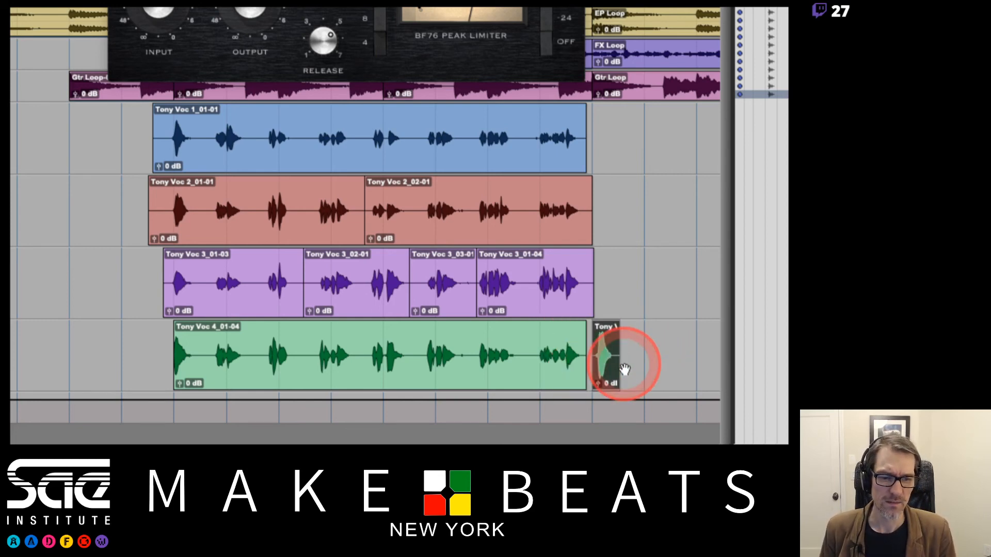
pyautogui.press('super+z')
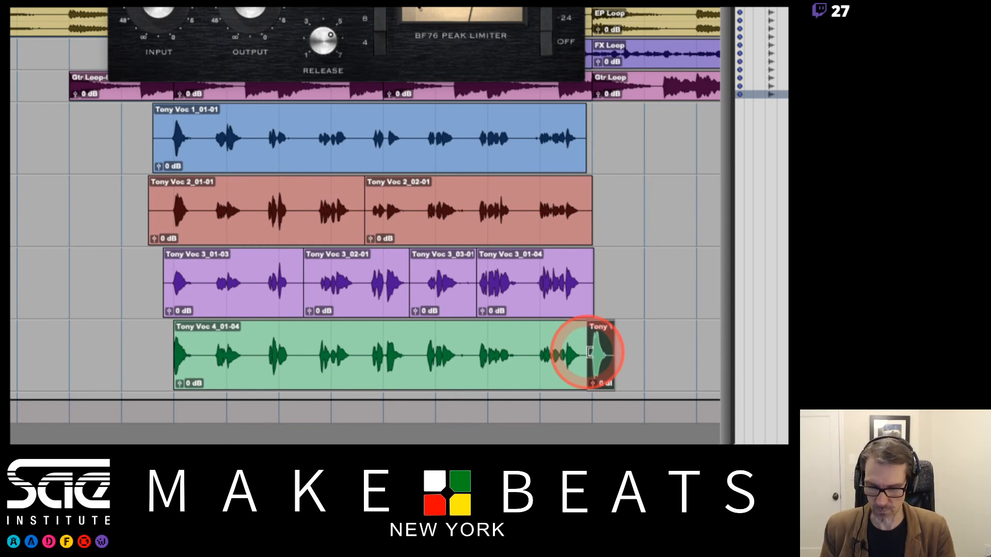
# Move the split-off piece eight bars earlier to 4|4|563 on the fourth vocal track, and play from just before it.
pyautogui.moveTo(597, 367); pyautogui.dragTo(184, 370)
pyautogui.click(174, 327)
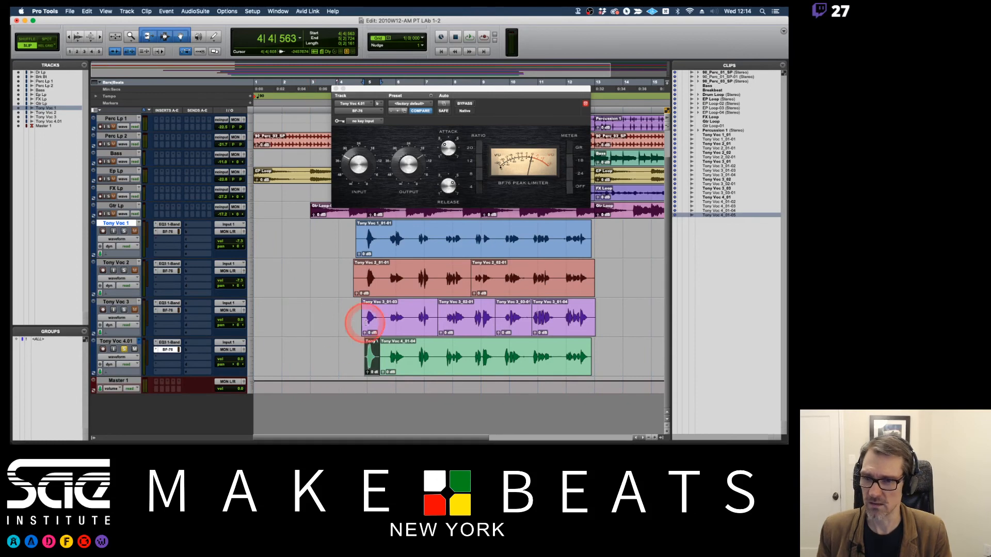
pyautogui.click(357, 354)
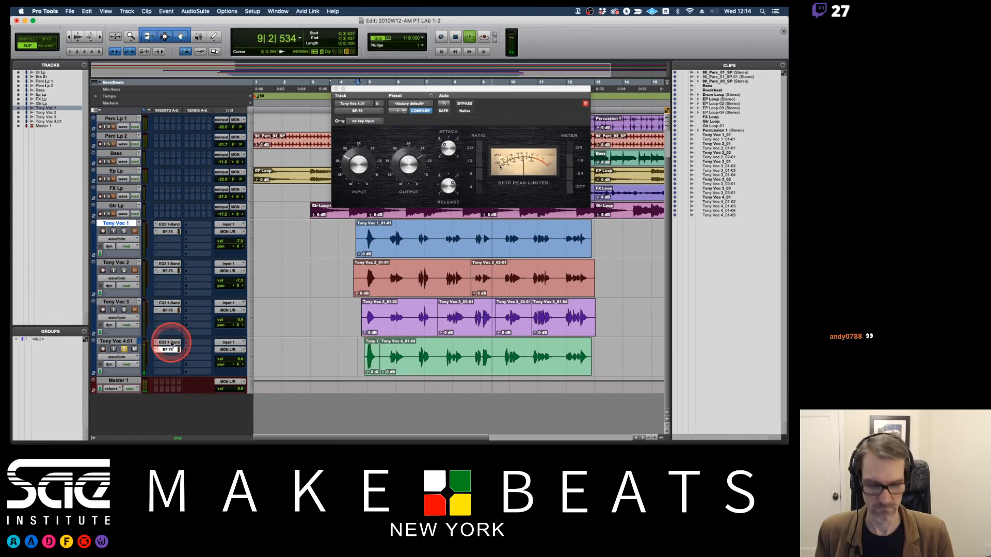
# Set the high-pass frequency of the EQ3 1-Band on the fourth vocal track to 100 Hz.
pyautogui.click(170, 343)
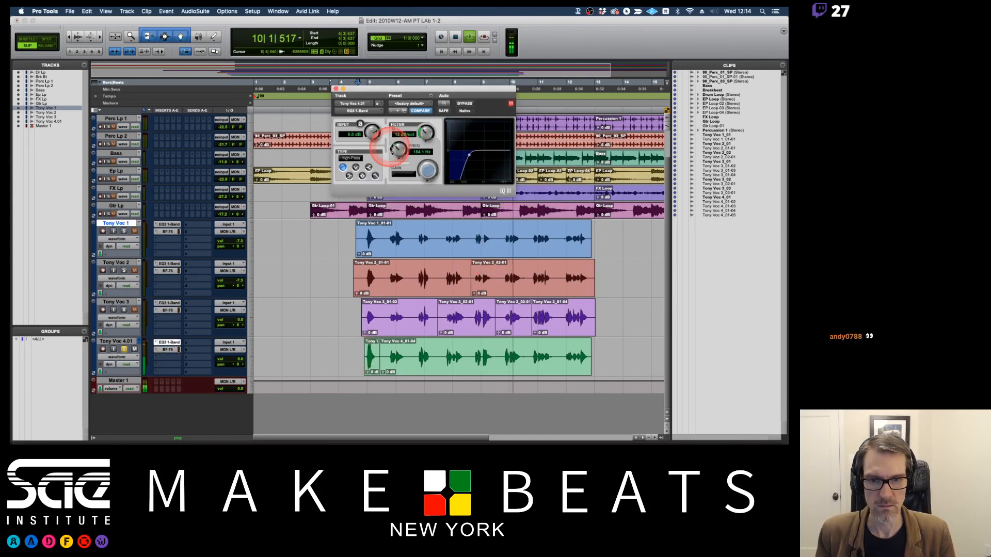
pyautogui.click(416, 152)
pyautogui.write('100')
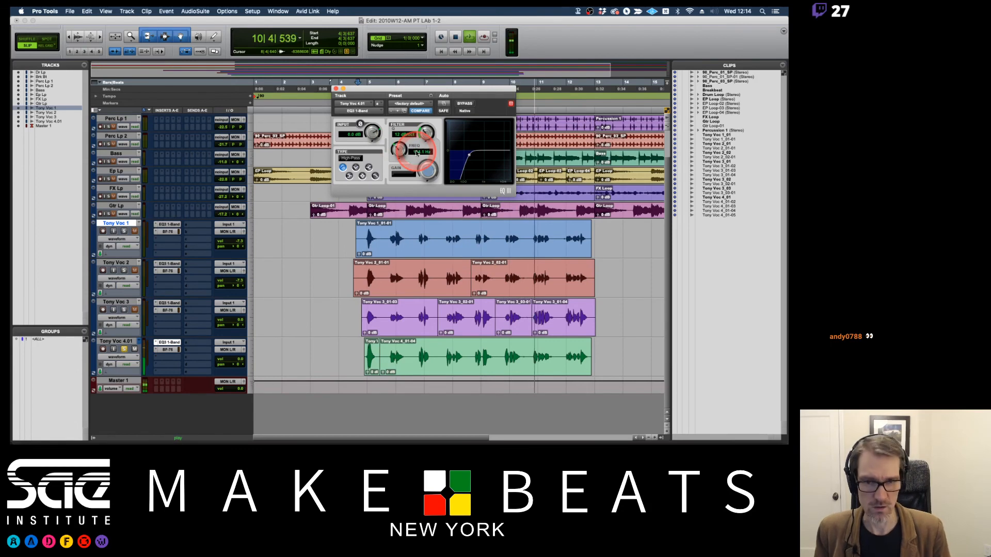
pyautogui.press('Return')
pyautogui.click(222, 320)
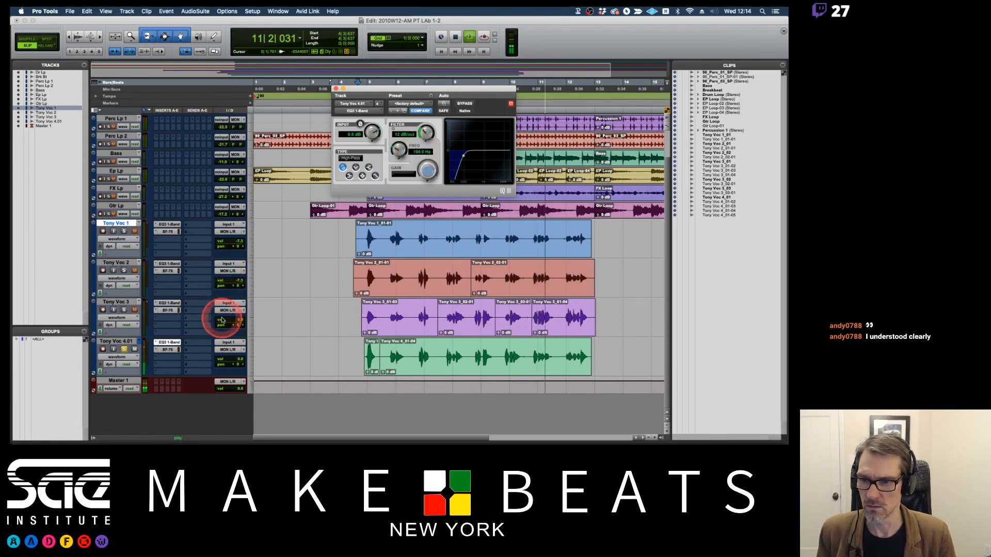
# Set the high-pass frequency of the EQ3 1-Band on the third vocal track to 100 Hz.
pyautogui.click(169, 303)
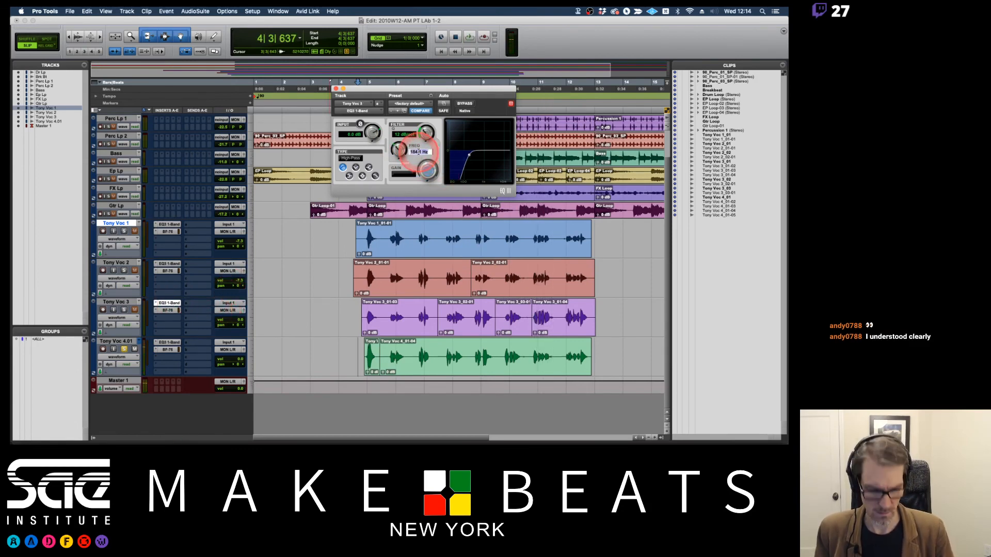
pyautogui.click(419, 152)
pyautogui.write('100')
pyautogui.press('Return')
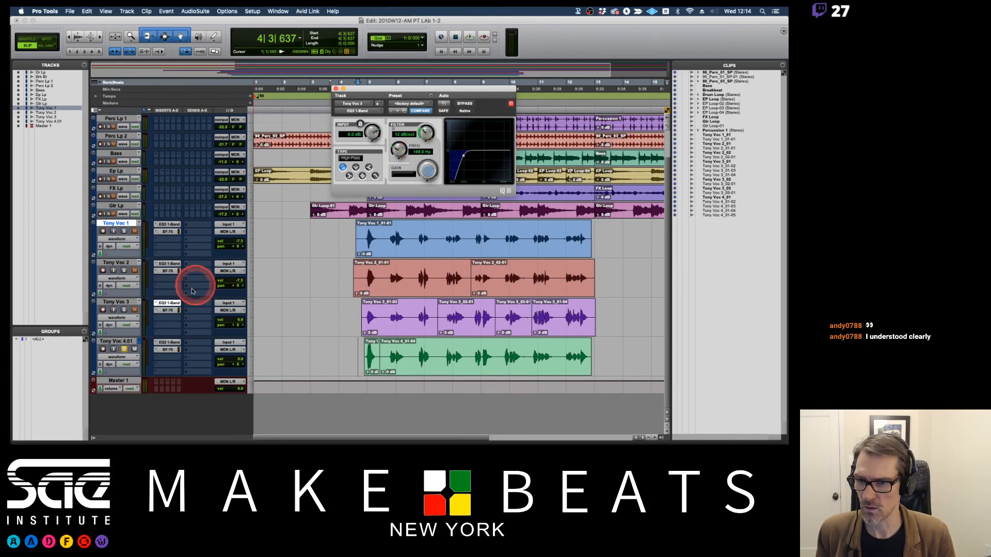
# Copy the third vocal track's EQ3 1-Band insert onto the first vocal track, and close the plug-in window.
pyautogui.moveTo(172, 303); pyautogui.dragTo(166, 226)
pyautogui.click(335, 88)
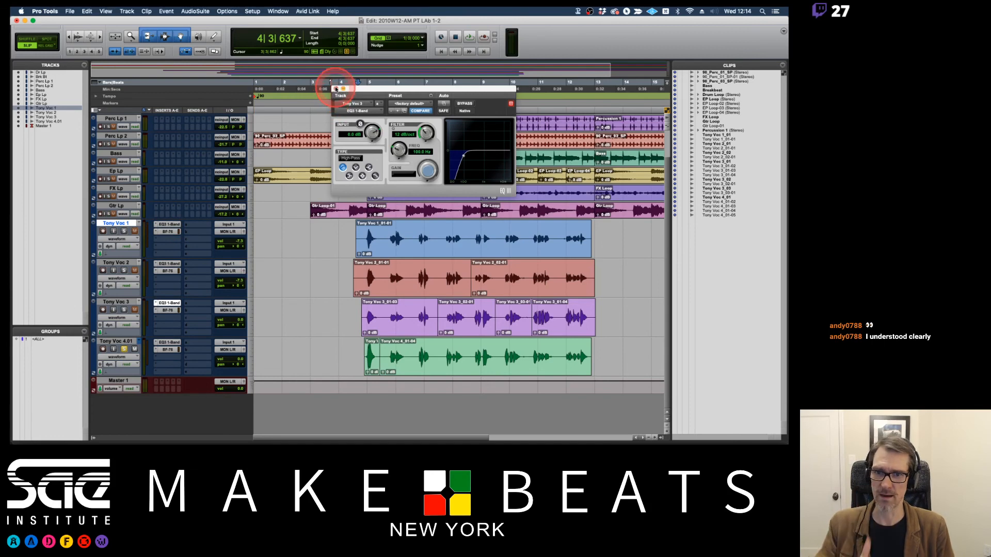
pyautogui.click(336, 89)
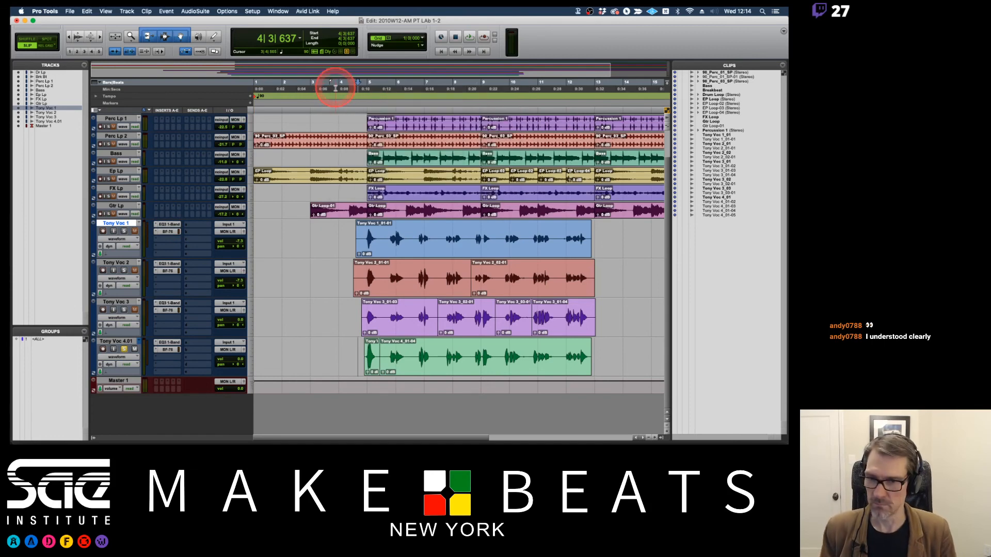
# Unsolo the fourth vocal track, and lower the vocal track volumes with playback set to start at 4|1|000.
pyautogui.click(123, 350)
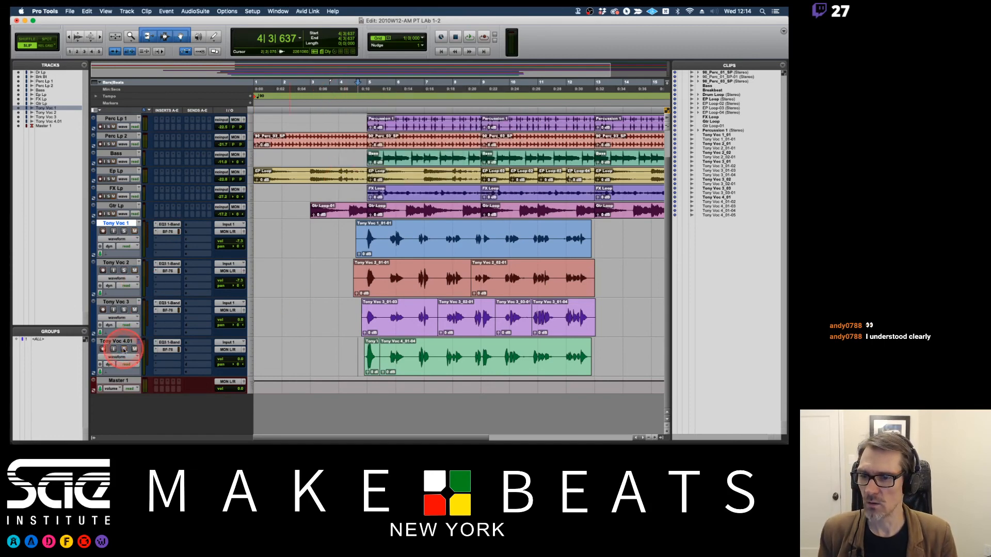
pyautogui.press('F4')
pyautogui.click(341, 85)
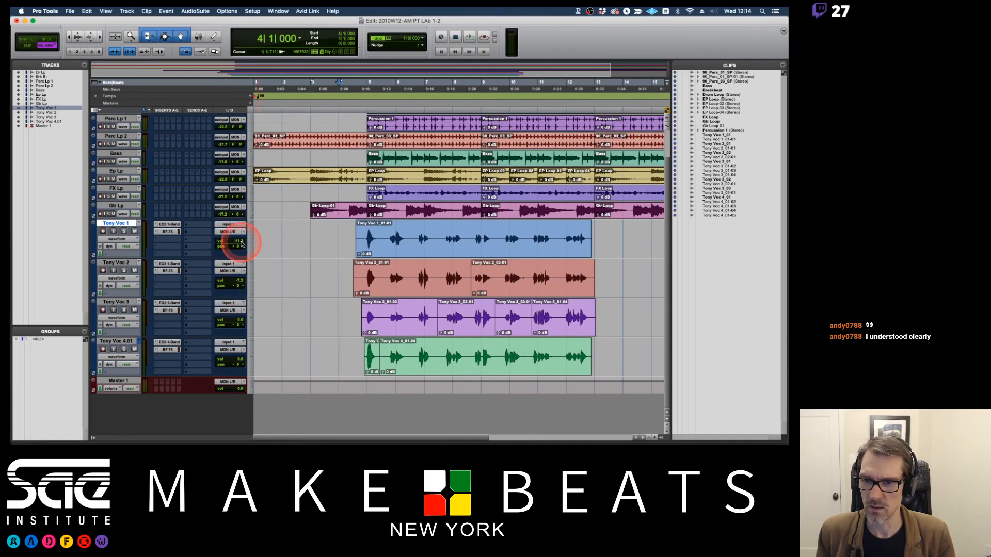
pyautogui.moveTo(238, 280); pyautogui.dragTo(241, 324)
pyautogui.moveTo(240, 359); pyautogui.dragTo(241, 367)
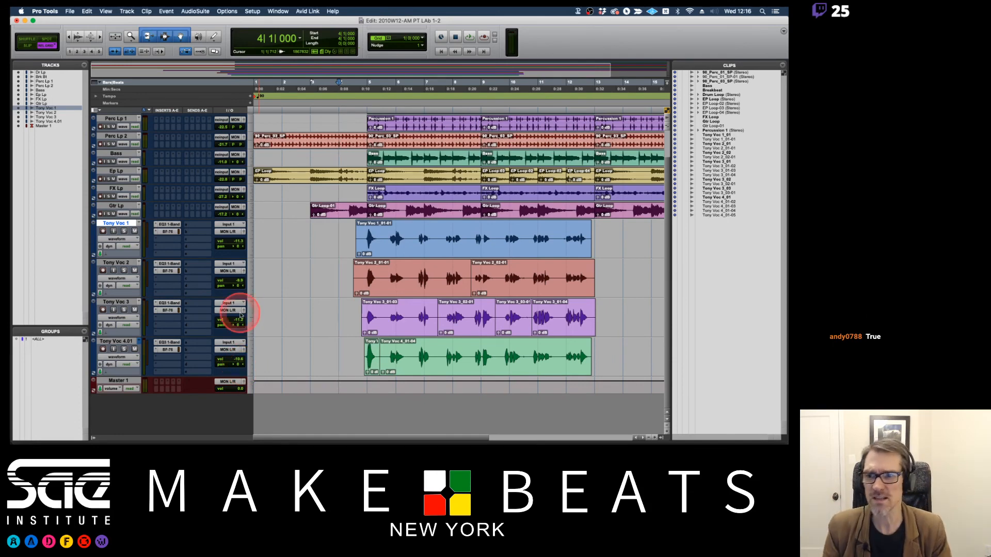
# Solo all four vocal tracks and toggle the mute on the second one.
pyautogui.click(123, 231)
pyautogui.click(123, 270)
pyautogui.click(123, 309)
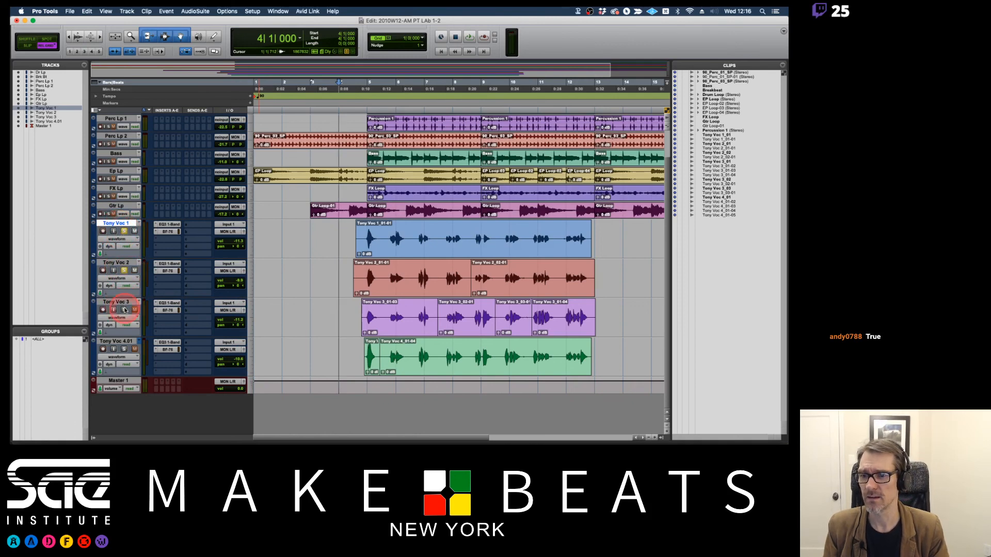
pyautogui.click(124, 350)
pyautogui.click(134, 271)
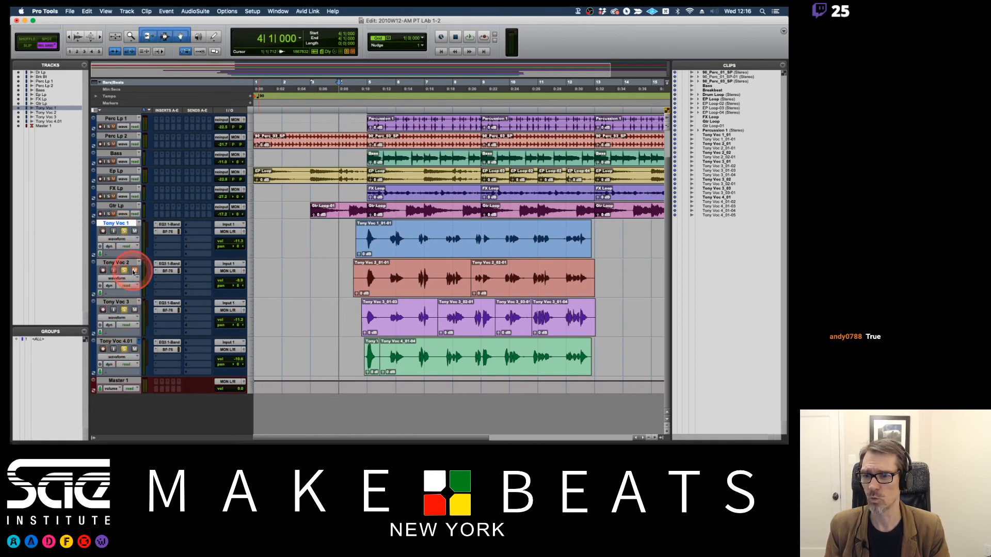
# Play the vocals with Voc 2, Voc 3 and Voc 4.01 muted, and unmute them one at a time during playback.
pyautogui.click(134, 310)
pyautogui.click(135, 349)
pyautogui.press('space')
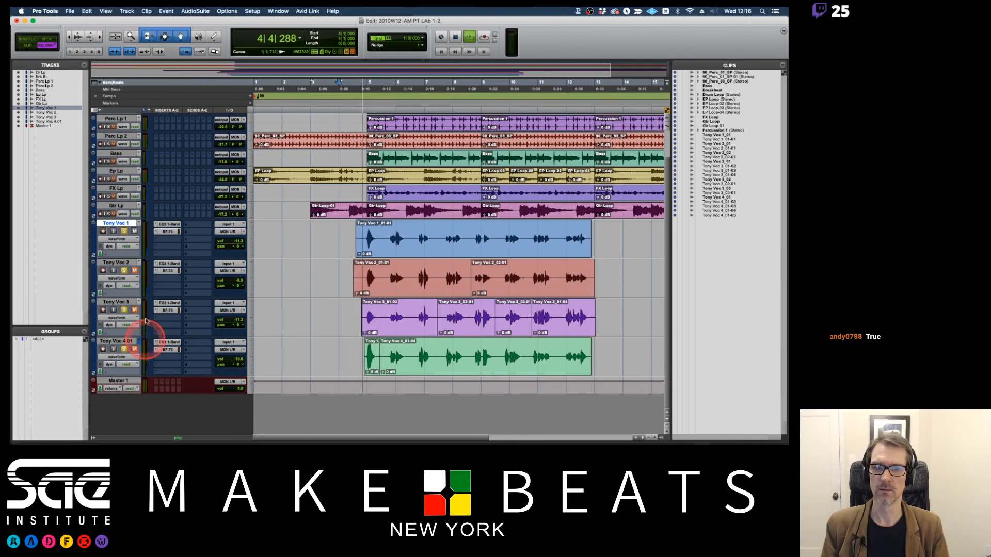
pyautogui.click(134, 270)
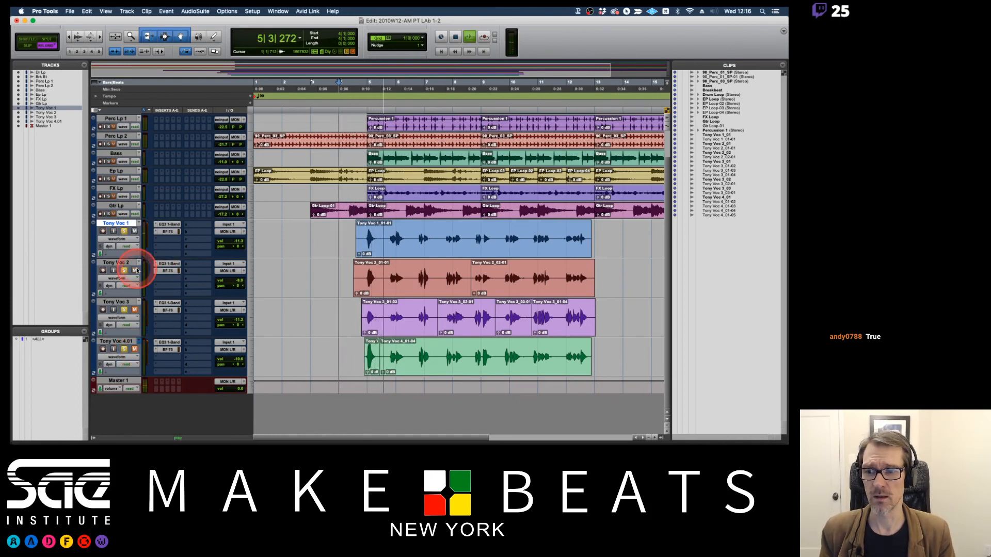
pyautogui.click(134, 310)
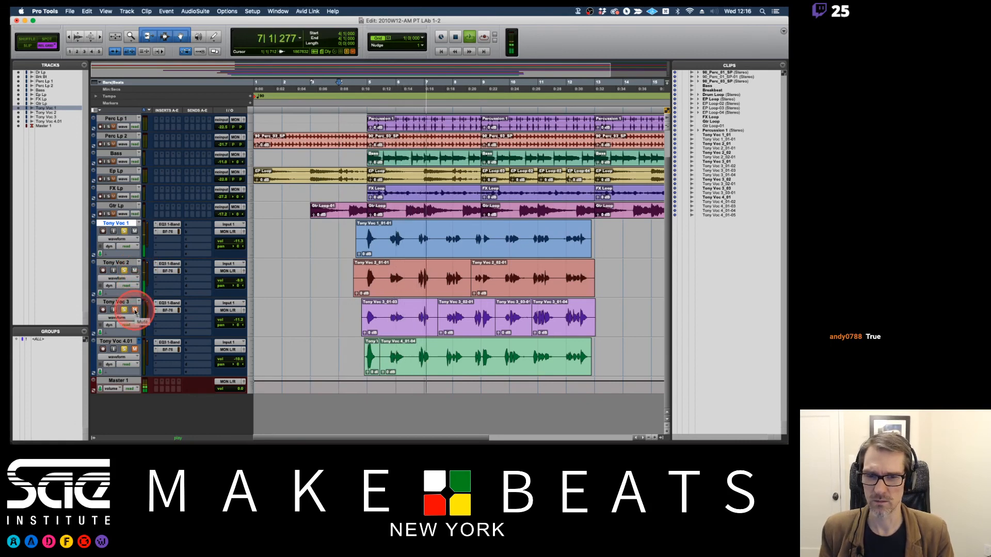
pyautogui.click(135, 311)
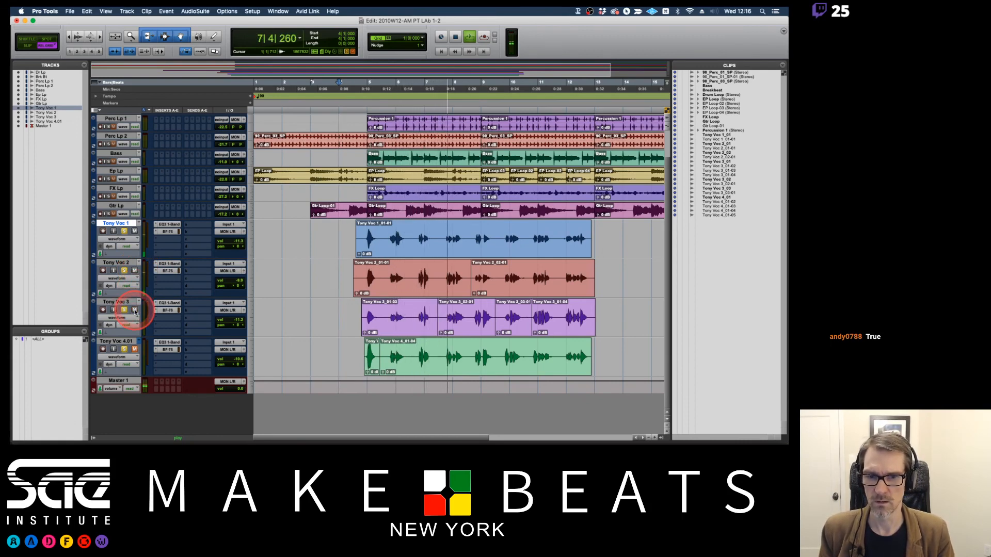
pyautogui.click(135, 350)
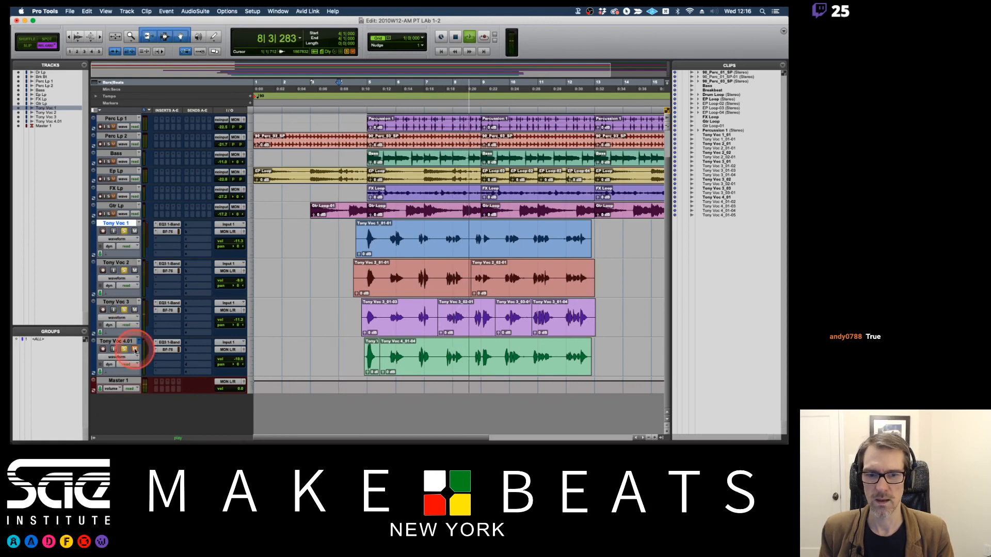
pyautogui.click(135, 350)
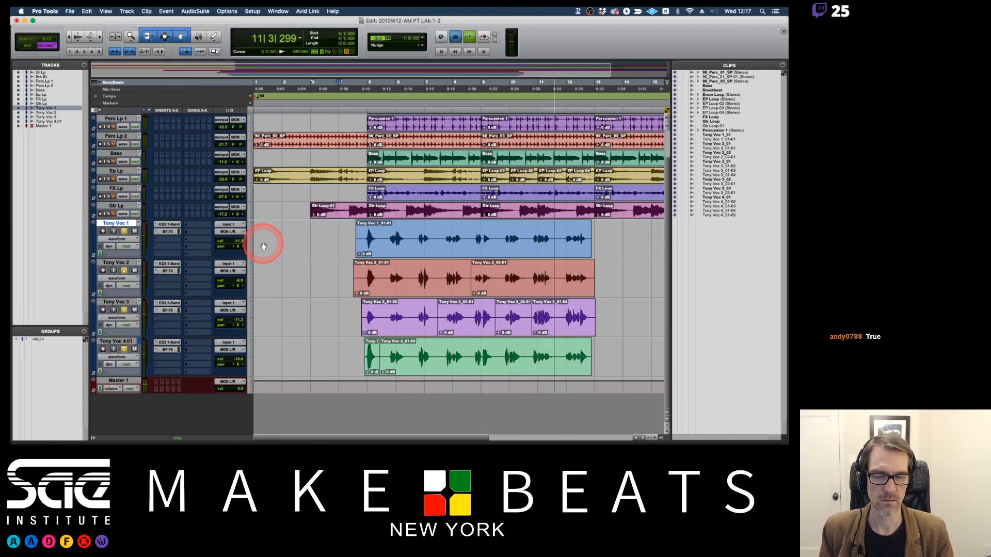
pyautogui.press('space')
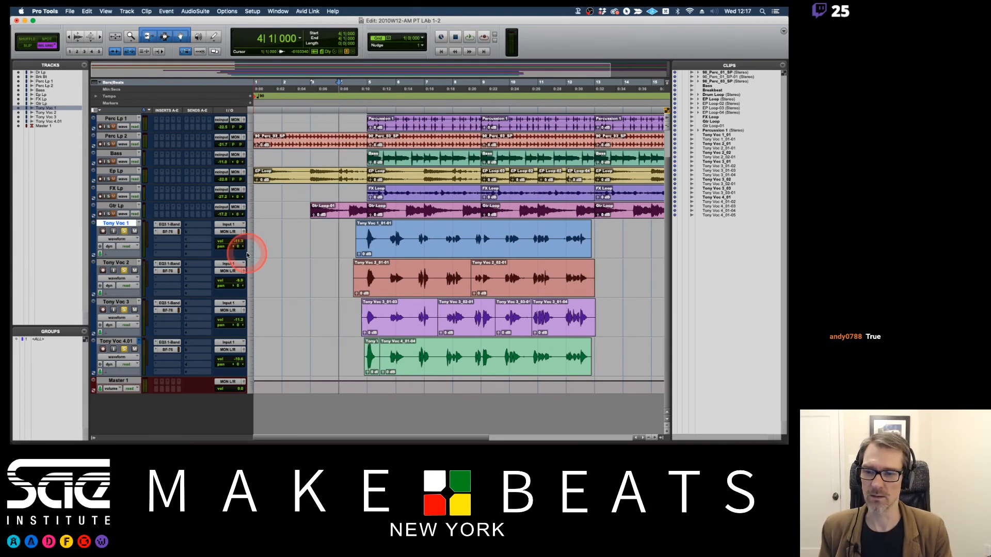
# Move the Voc 2 track above the Voc 1 track.
pyautogui.keyDown('alt'); pyautogui.click(125, 262); pyautogui.keyUp('alt')
pyautogui.click(125, 262)
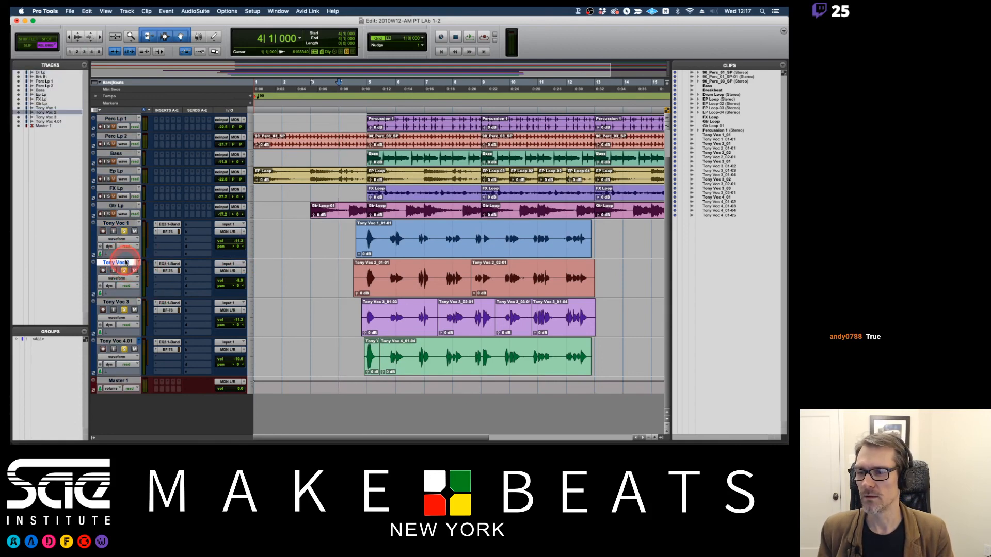
pyautogui.moveTo(123, 261); pyautogui.dragTo(130, 237)
pyautogui.click(116, 262)
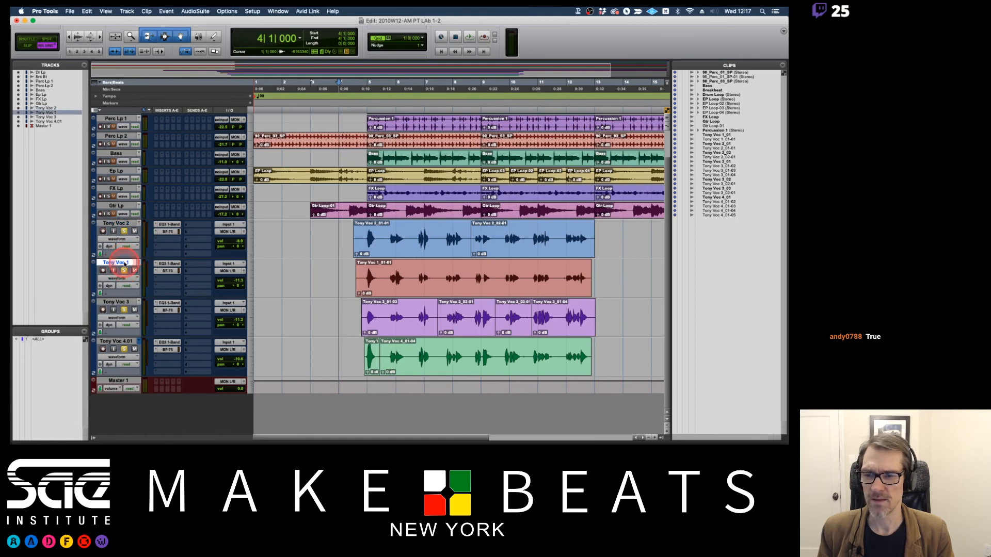
# Raise the Voc 2 track's volume to about -5.3 dB and lower Voc 1 to about -15.9 dB.
pyautogui.click(240, 240)
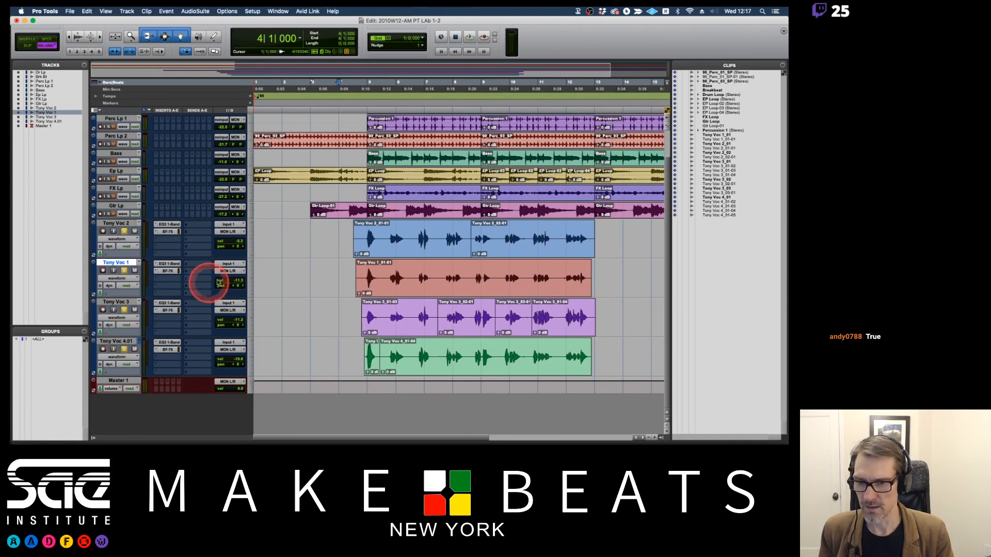
pyautogui.click(238, 281)
pyautogui.moveTo(237, 283); pyautogui.dragTo(236, 285)
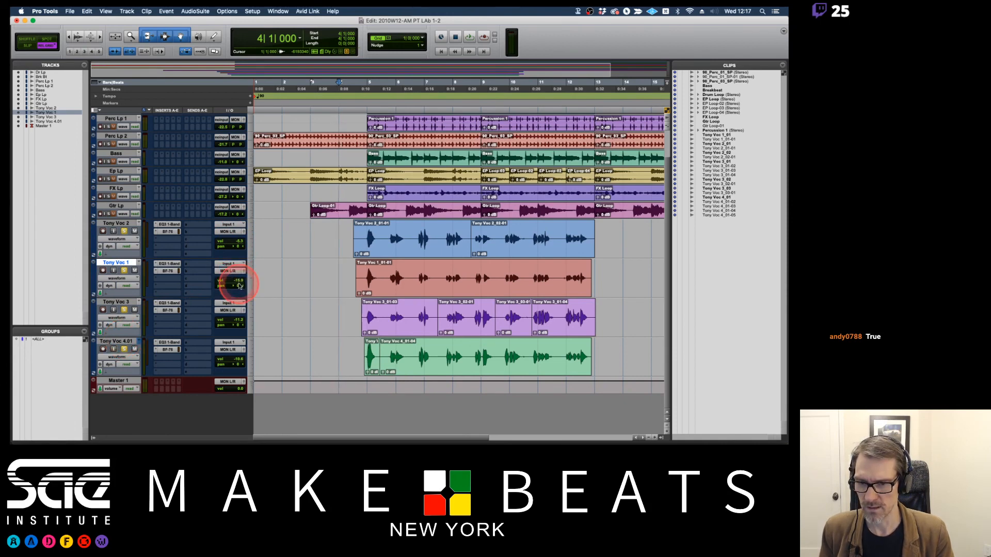
# Set Voc 3 to about -15.8 dB panned fully left, and Voc 4.01 to about -15.2 dB panned fully right.
pyautogui.click(240, 321)
pyautogui.moveTo(240, 321); pyautogui.dragTo(194, 325)
pyautogui.moveTo(234, 368); pyautogui.dragTo(281, 360)
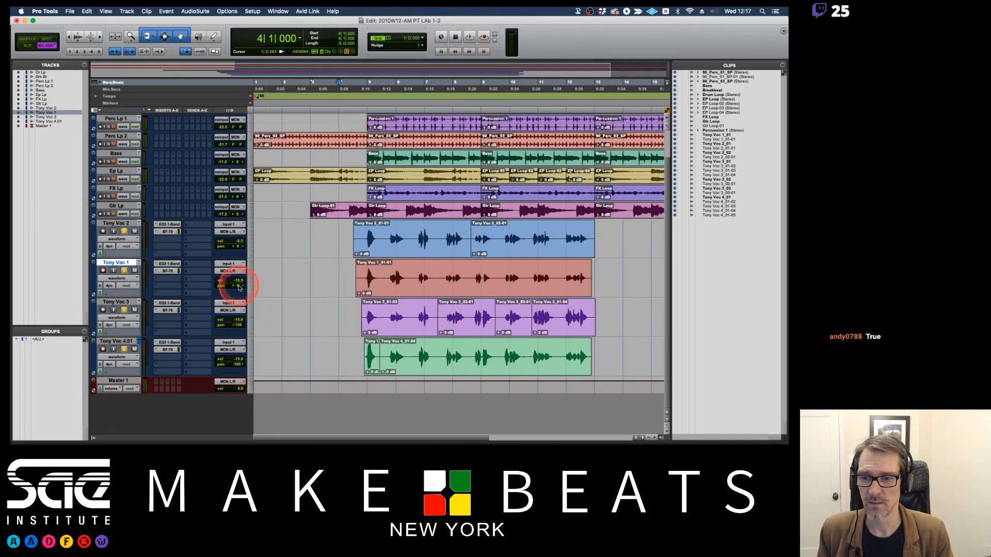
# Fine-tune the vocals during playback: raise Voc 2 slightly, lower Voc 1 to about -18.5 dB, and try Voc 1 panned left before centring it.
pyautogui.moveTo(238, 286); pyautogui.dragTo(235, 289)
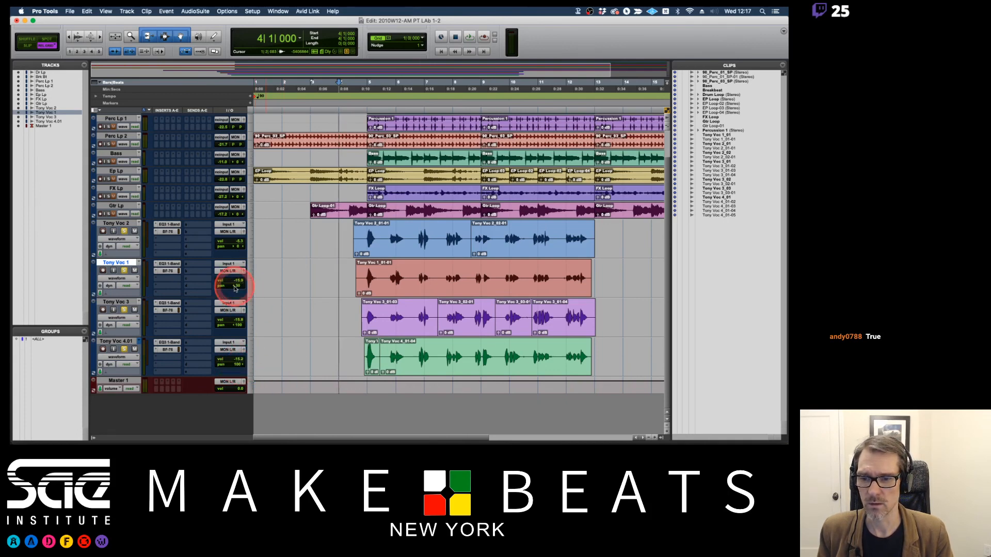
pyautogui.press('space')
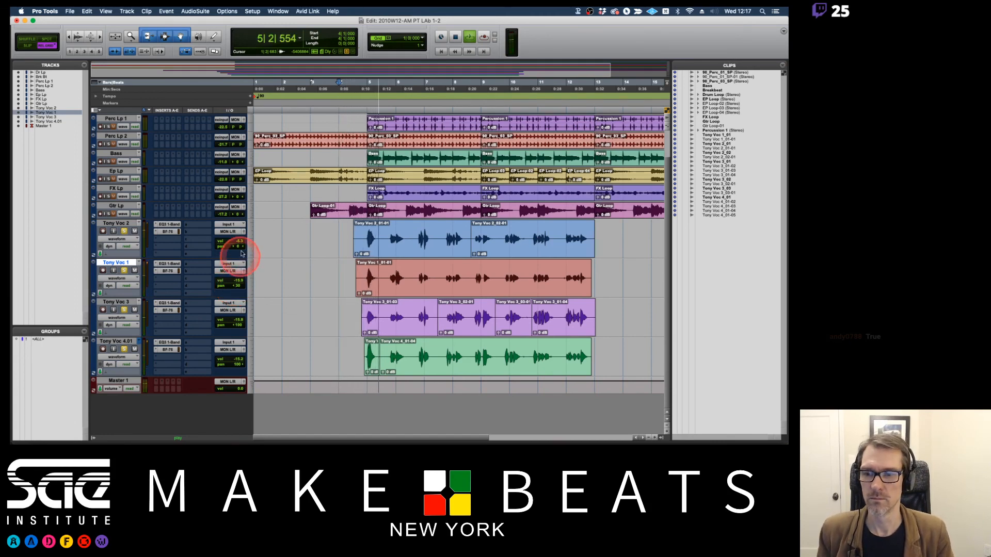
pyautogui.moveTo(239, 242); pyautogui.dragTo(238, 243)
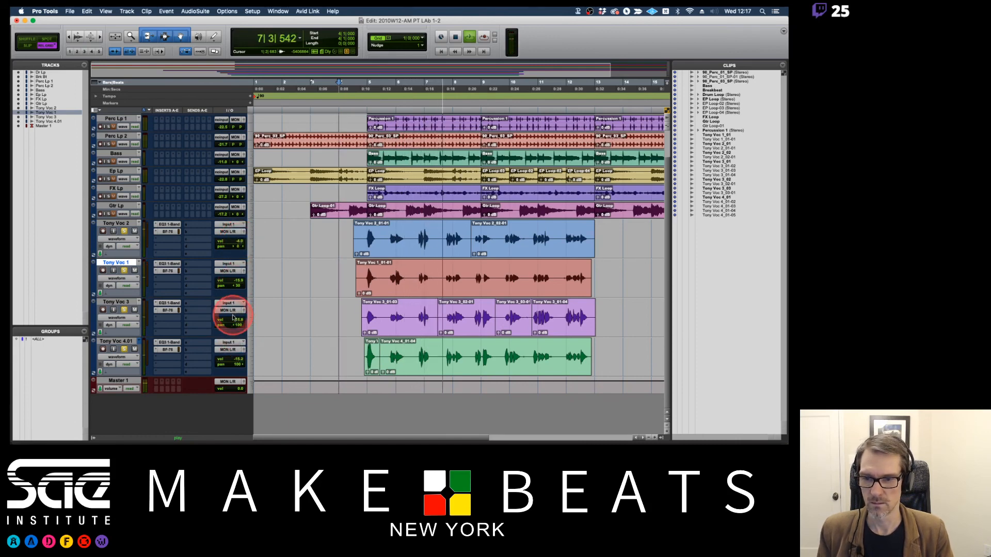
pyautogui.moveTo(236, 286); pyautogui.dragTo(236, 287)
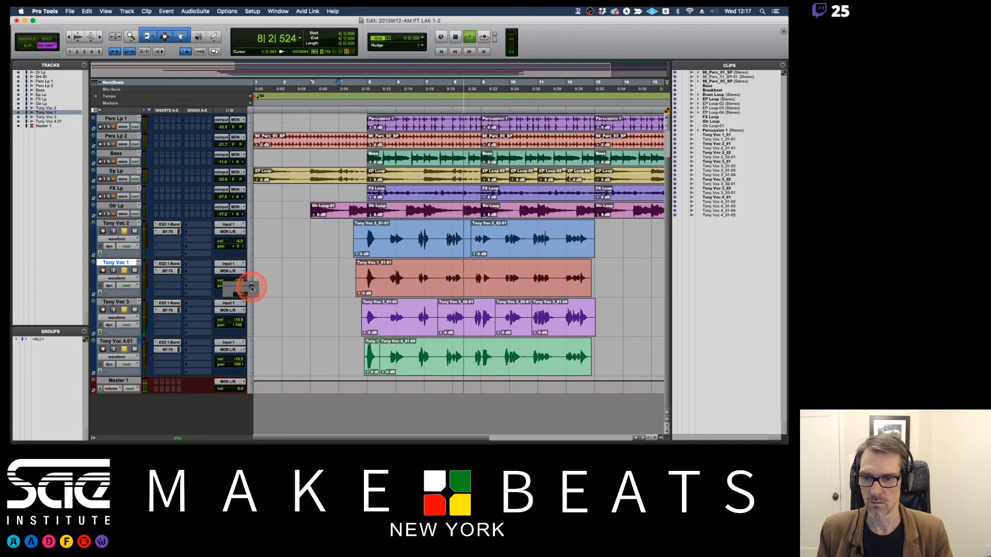
pyautogui.moveTo(250, 288); pyautogui.dragTo(229, 289)
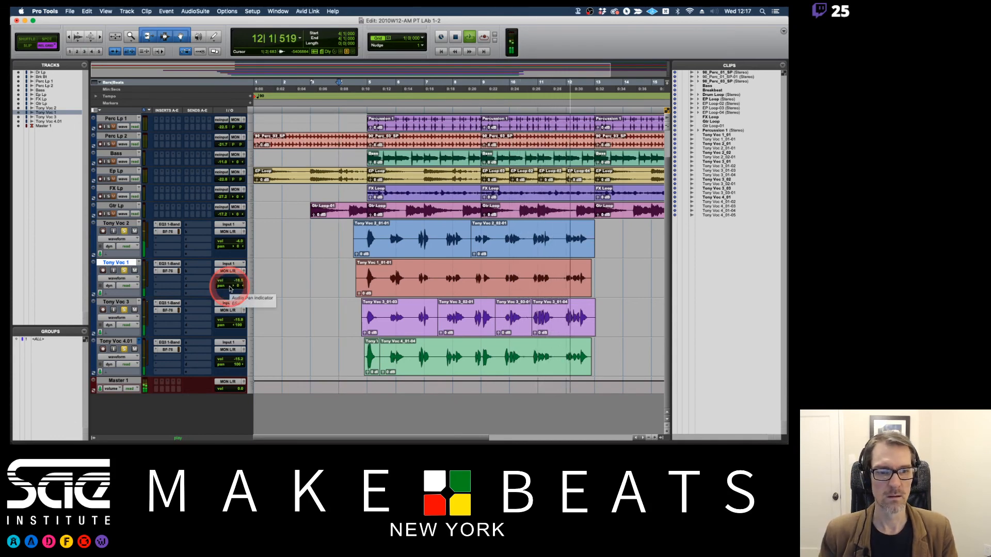
pyautogui.press('space')
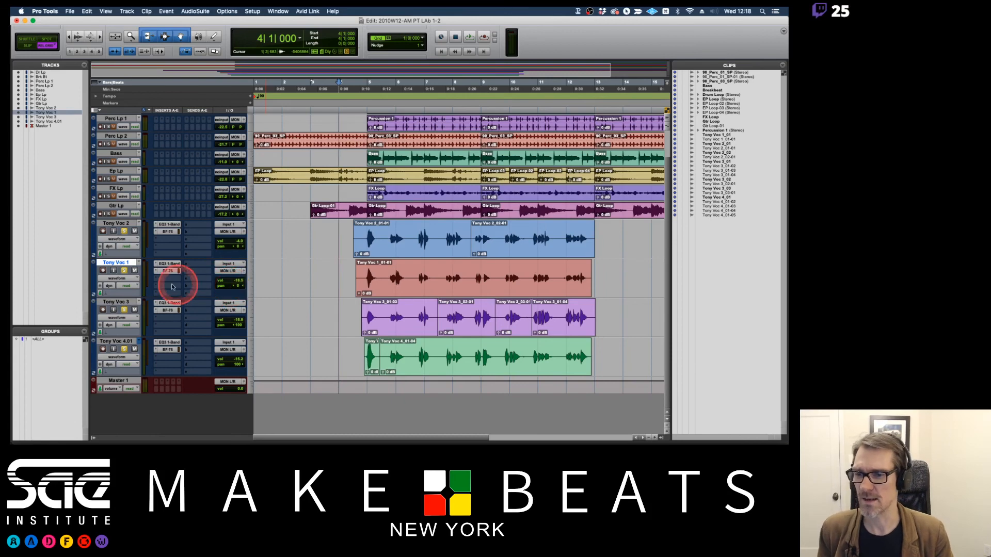
# Select all four vocal tracks and switch to the Mix window.
pyautogui.click(119, 223)
pyautogui.keyDown('shift'); pyautogui.click(129, 343); pyautogui.keyUp('shift')
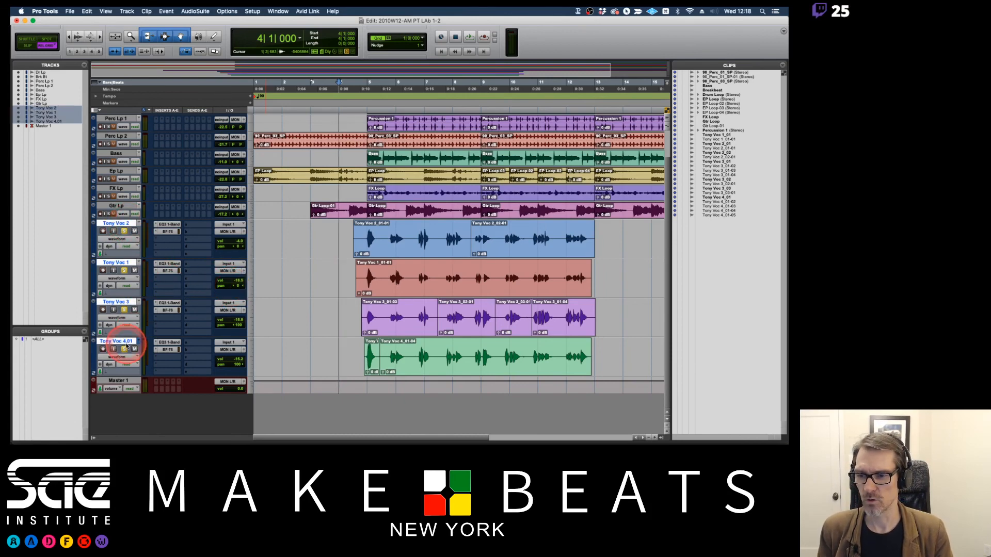
pyautogui.press('super+equal')
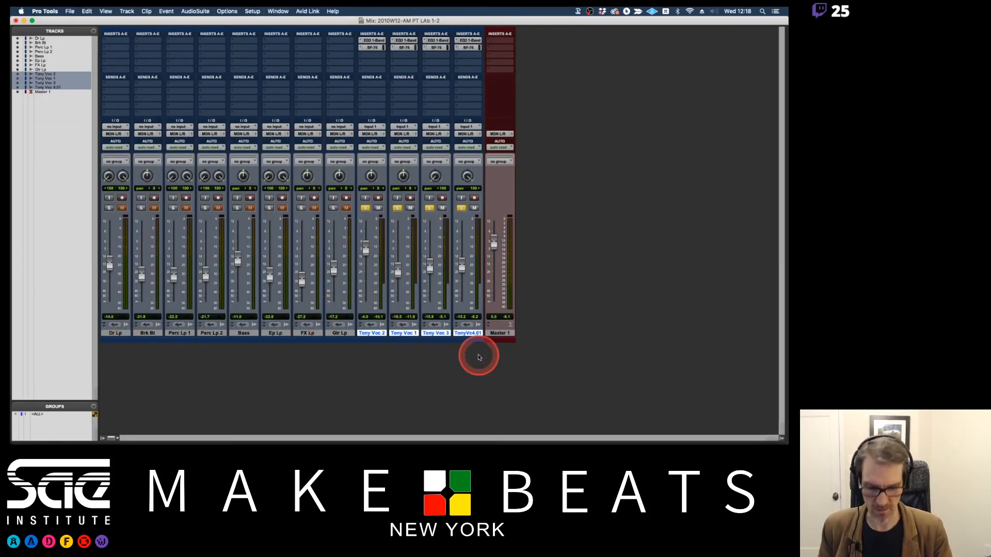
# Create a new stereo audio track after the vocal tracks.
pyautogui.press('super+shift+n')
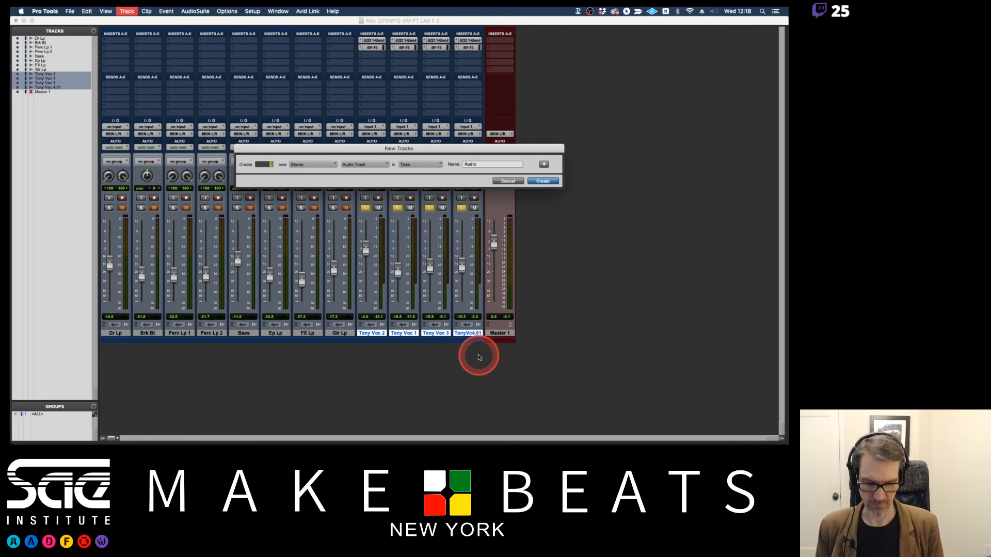
pyautogui.press('Return')
pyautogui.doubleClick(501, 333)
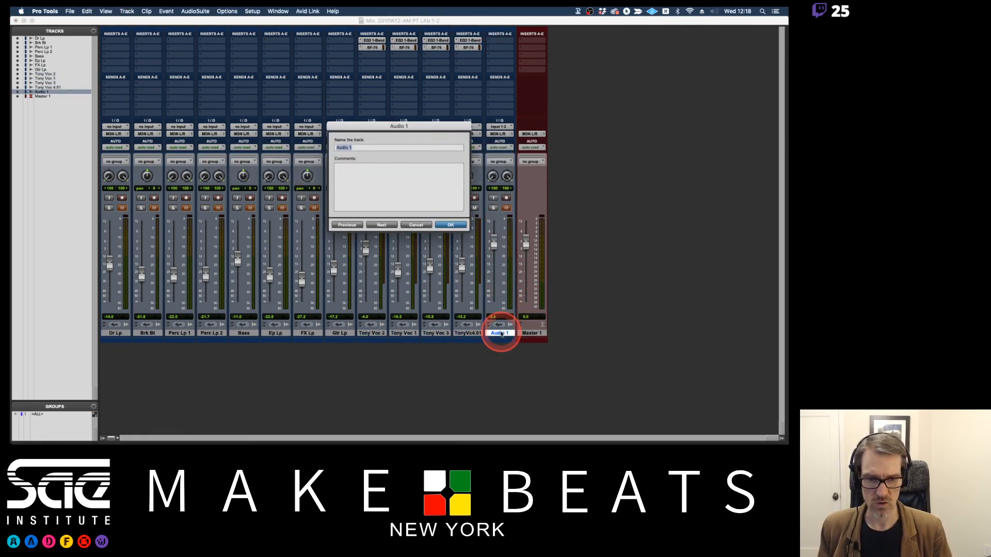
pyautogui.click(417, 226)
pyautogui.click(478, 298)
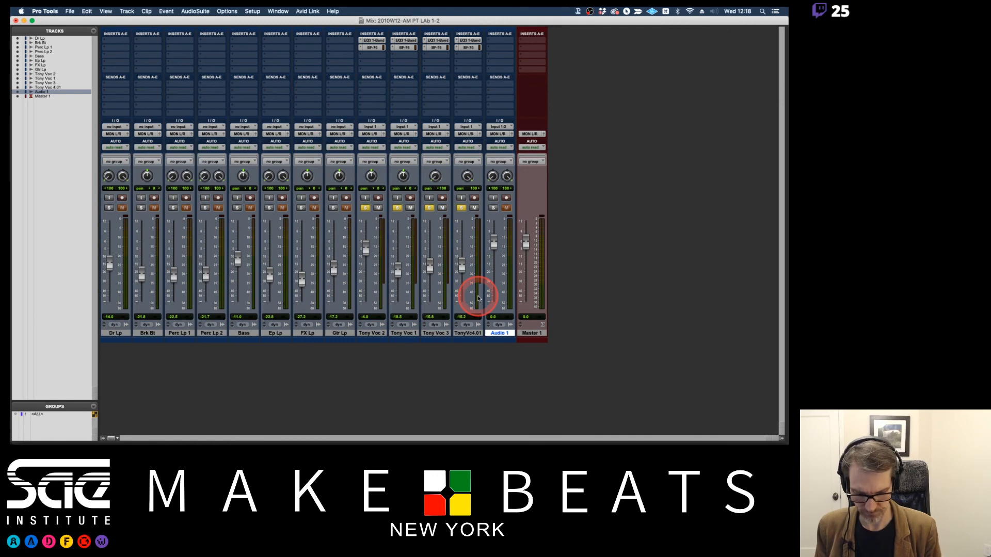
# Create a stereo aux input track before the master, and delete the unneeded Audio 1 track.
pyautogui.press('super+shift+n')
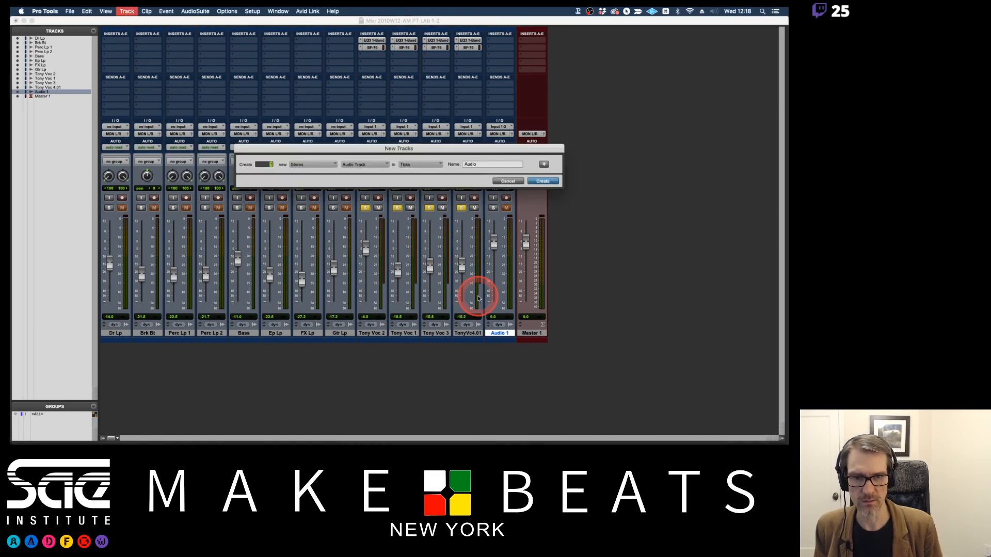
pyautogui.press('Return')
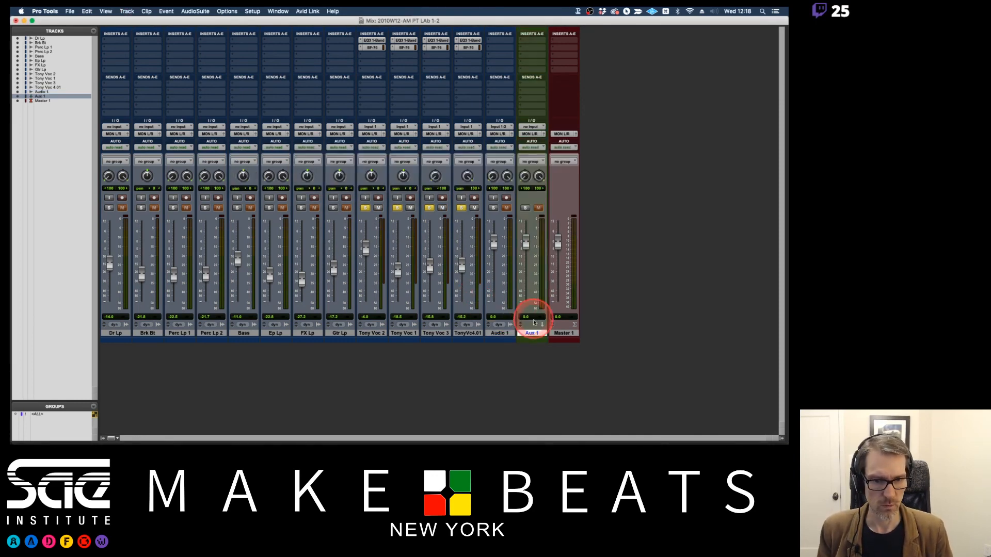
pyautogui.rightClick(505, 333)
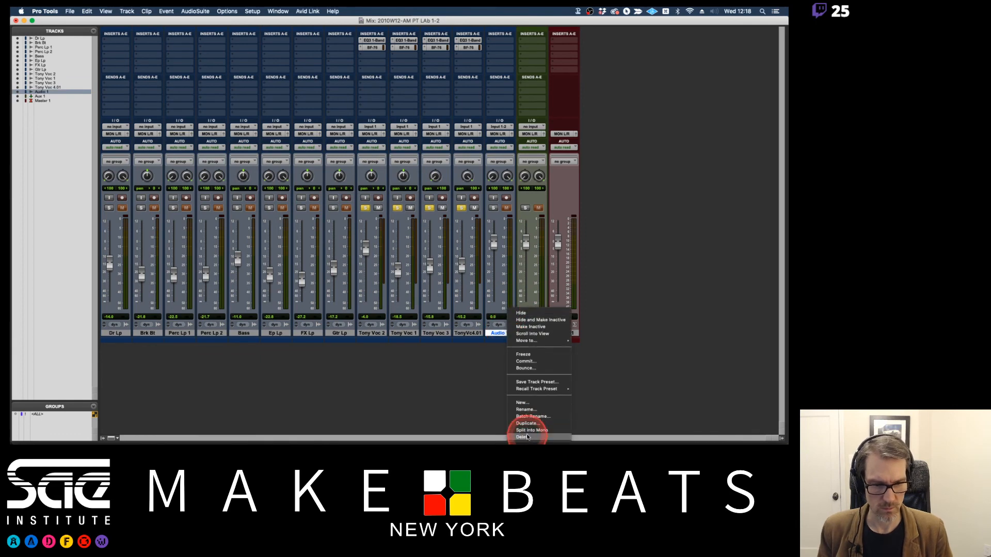
pyautogui.click(525, 437)
# Rename the new aux input track Voc Grp.
pyautogui.doubleClick(498, 334)
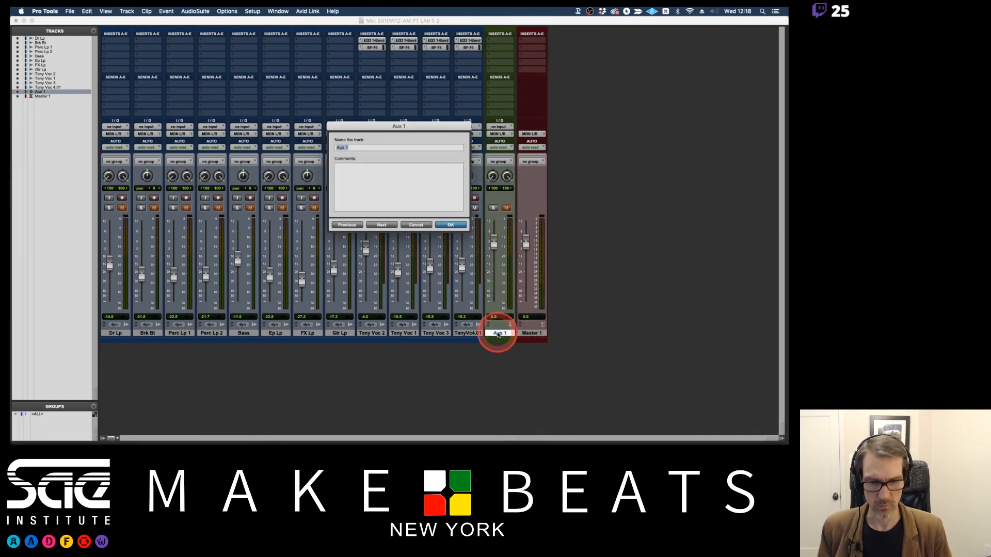
pyautogui.write('Voc Gr')
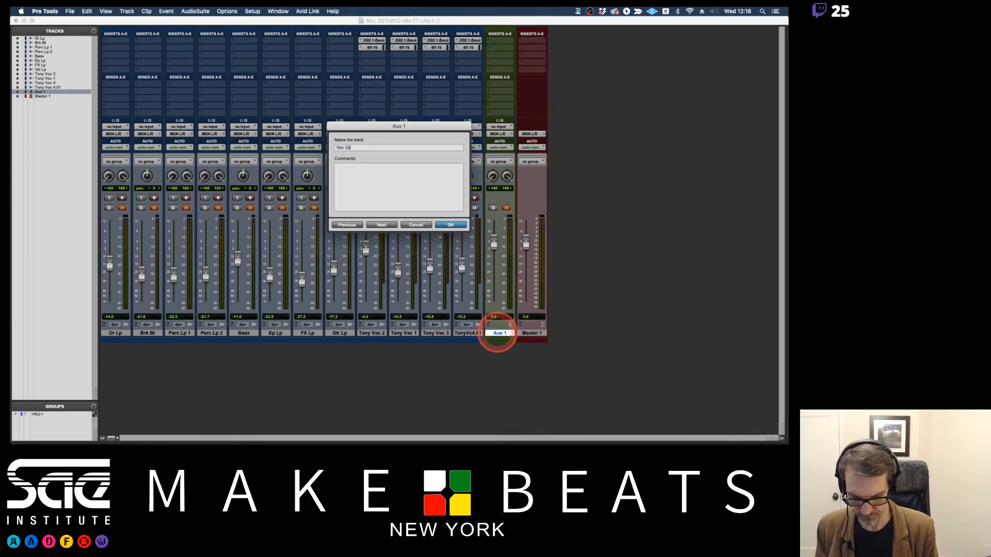
pyautogui.write('p')
pyautogui.press('Return')
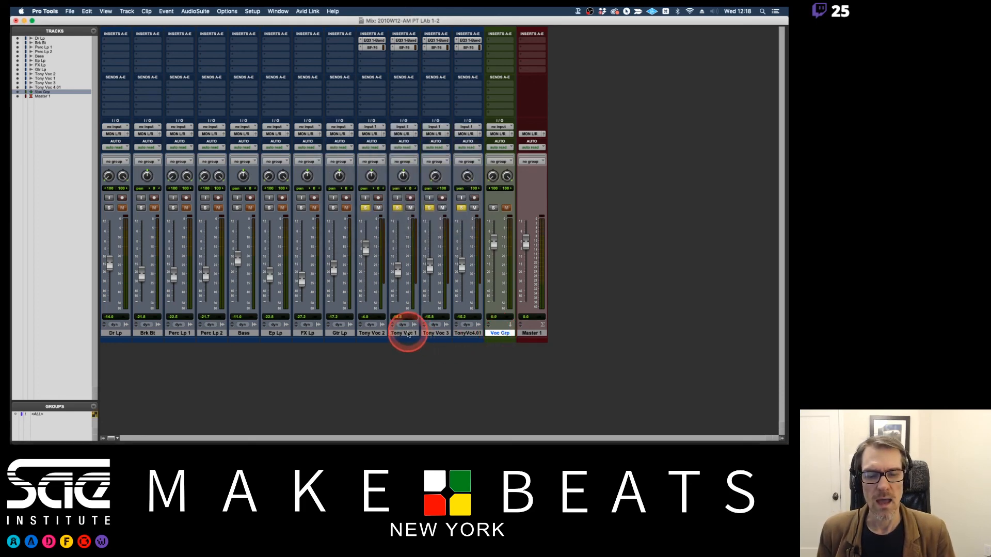
# Create another stereo aux input track named Voc Dbl Grp directly after the Voc 4.01 track.
pyautogui.click(463, 333)
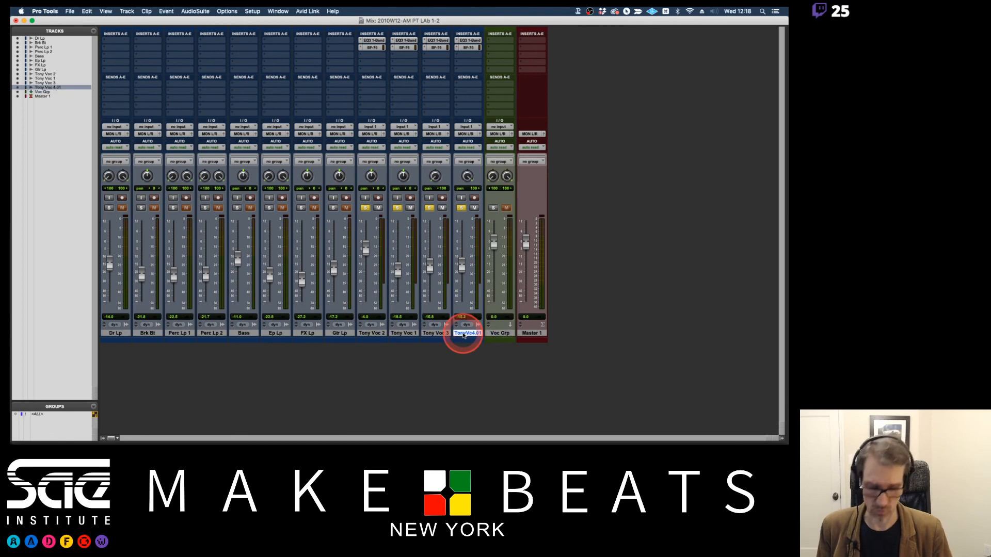
pyautogui.press('super+shift+n')
pyautogui.press('Tab')
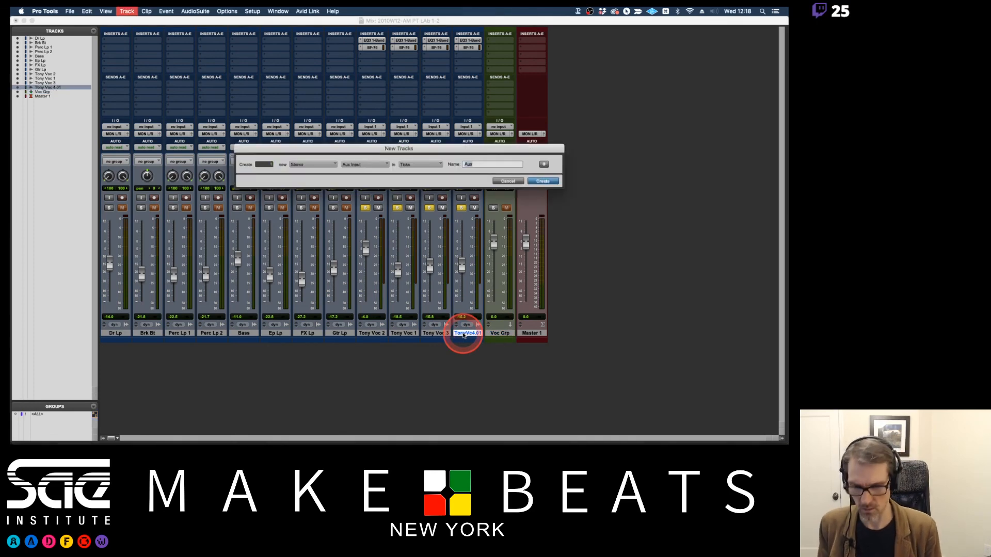
pyautogui.write('BG')
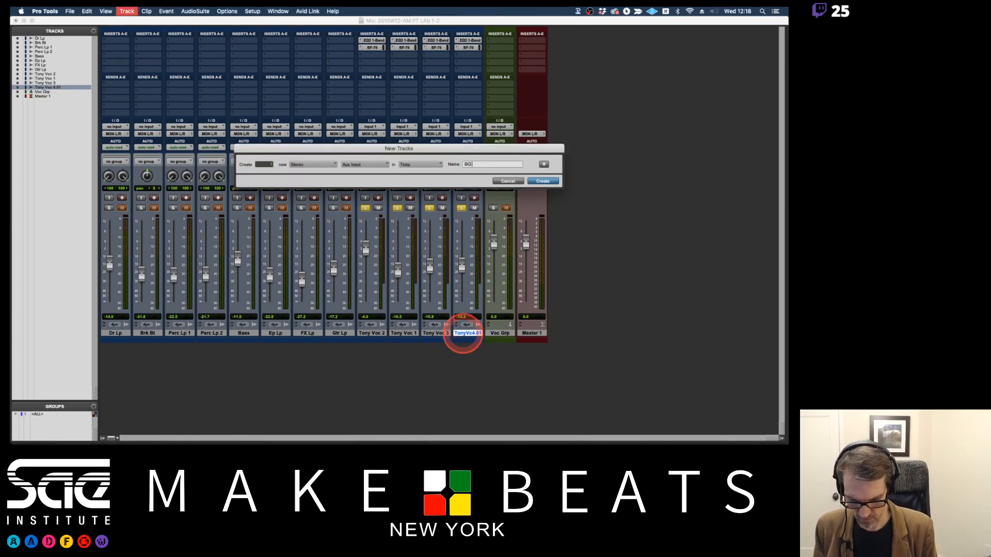
pyautogui.press('BackSpace')
pyautogui.press('BackSpace')
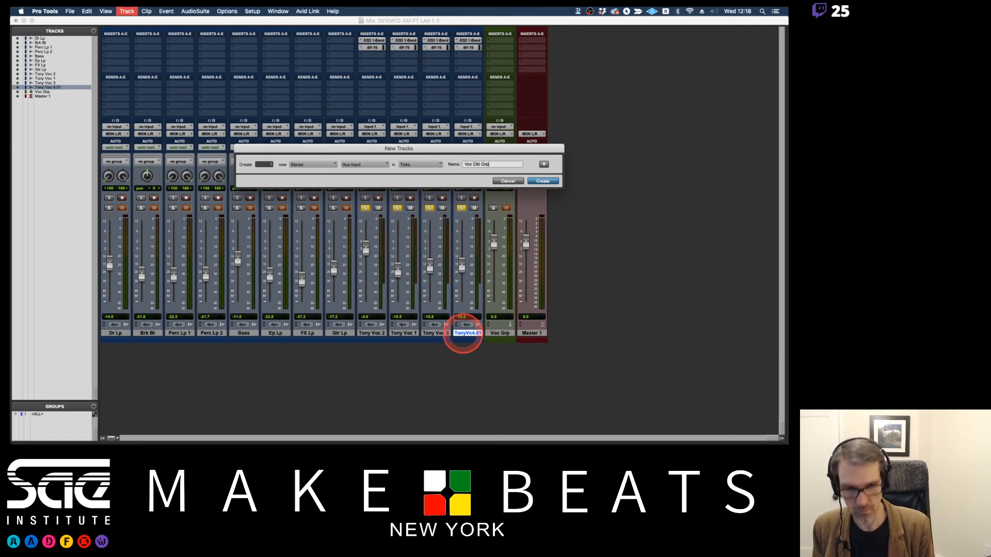
pyautogui.write('Voc Dbl Grp')
pyautogui.press('Return')
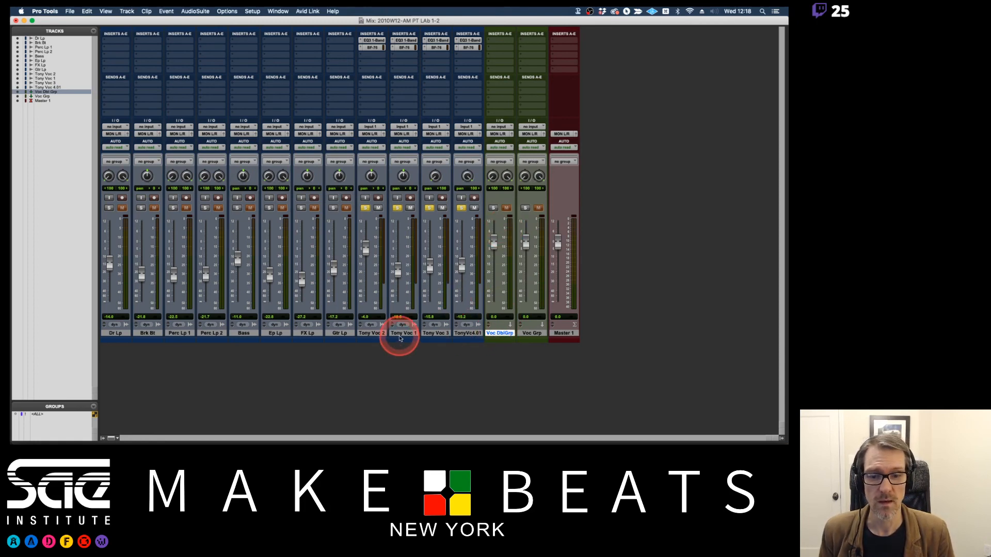
# Route the outputs of the Voc 1, Voc 3 and Voc 4.01 tracks to the Voc Dbl Grp track.
pyautogui.click(403, 333)
pyautogui.keyDown('shift'); pyautogui.click(467, 333); pyautogui.keyUp('shift')
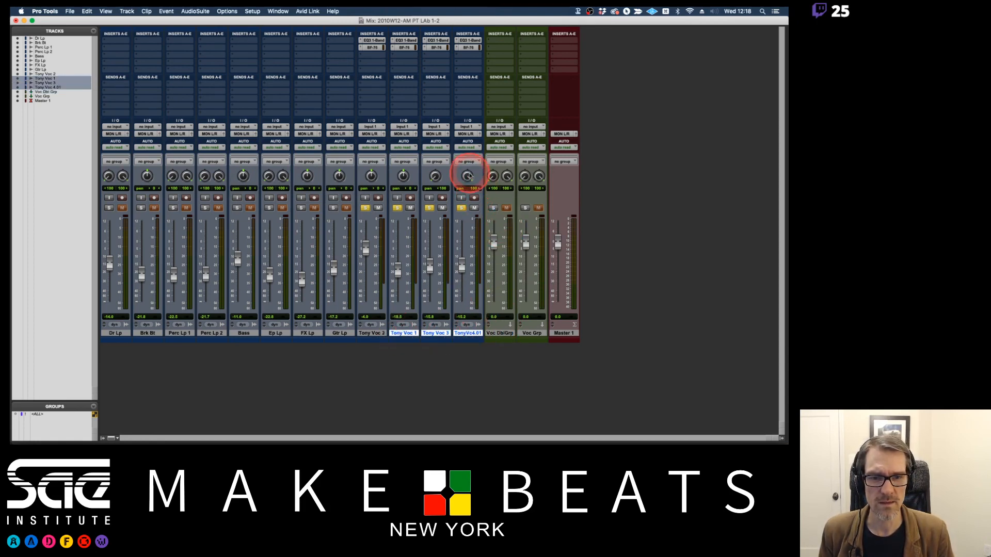
pyautogui.click(466, 134)
pyautogui.moveTo(487, 155)
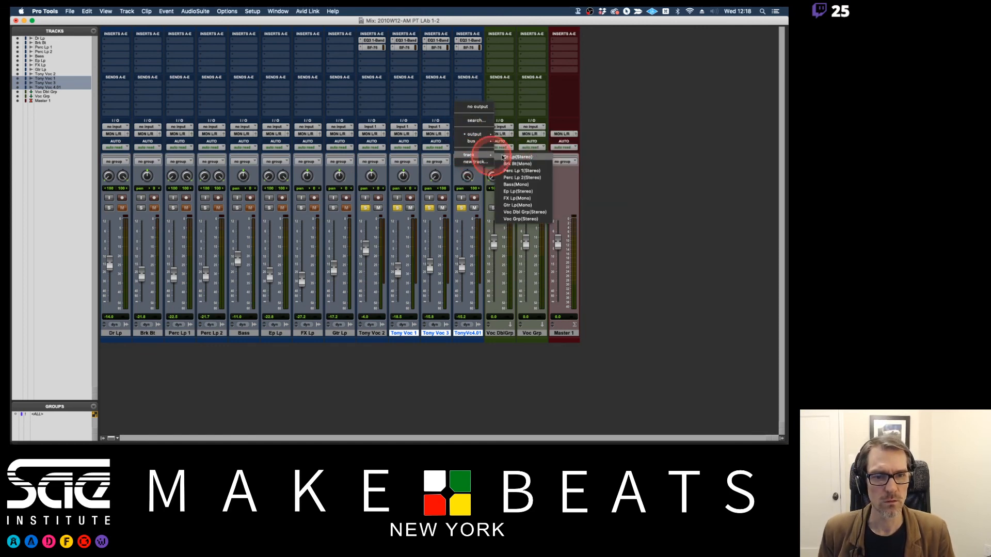
pyautogui.click(512, 212)
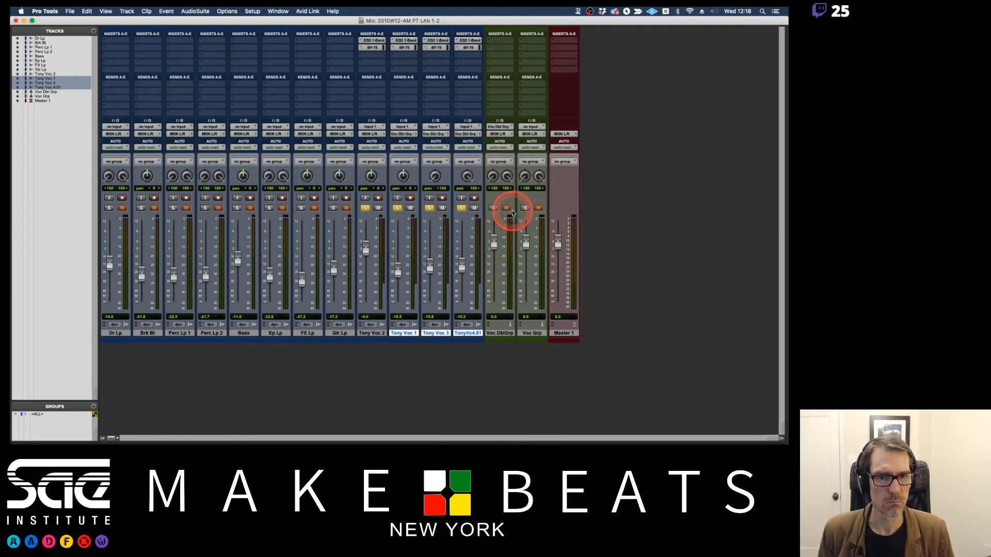
# Route the outputs of Voc 2 and Voc Dbl Grp to the Voc Grp track, and solo-safe both vocal group tracks.
pyautogui.click(377, 332)
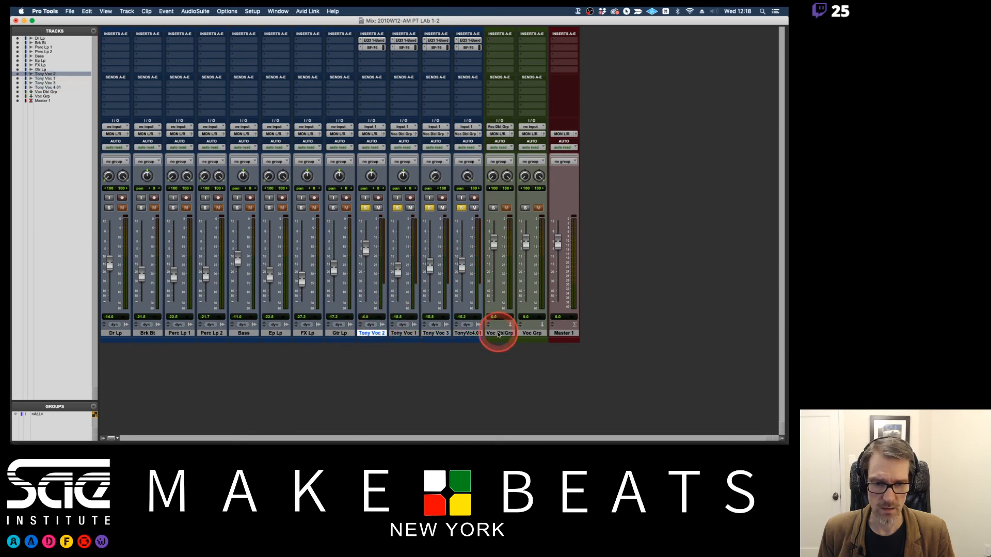
pyautogui.keyDown('super'); pyautogui.click(499, 332); pyautogui.keyUp('super')
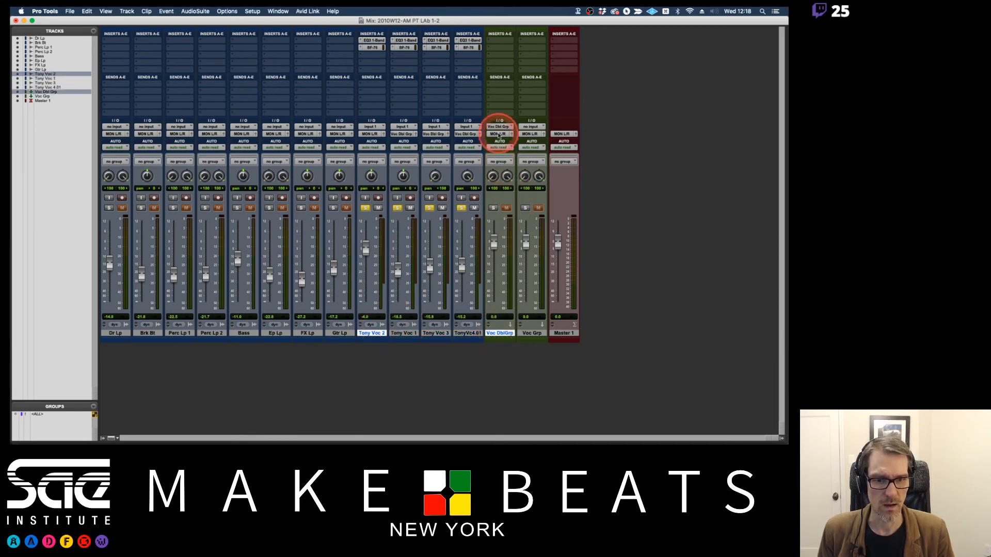
pyautogui.click(498, 134)
pyautogui.moveTo(506, 156)
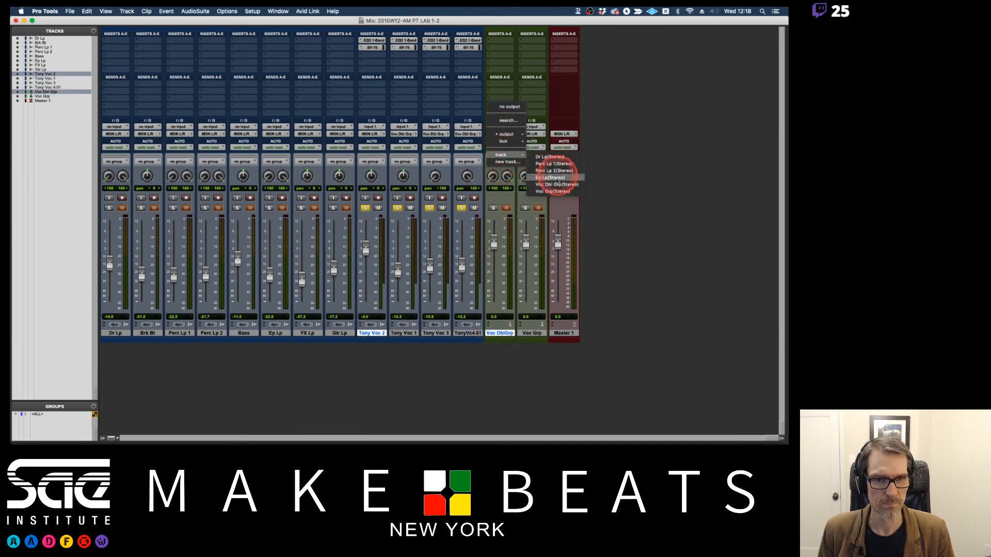
pyautogui.click(550, 191)
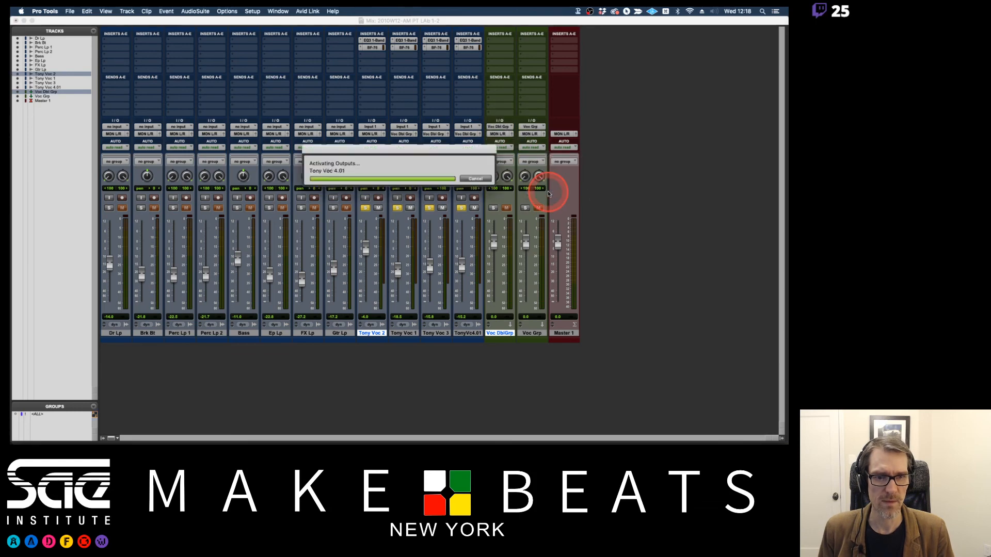
pyautogui.keyDown('super'); pyautogui.click(493, 208); pyautogui.keyUp('super')
pyautogui.keyDown('super'); pyautogui.click(525, 207); pyautogui.keyUp('super')
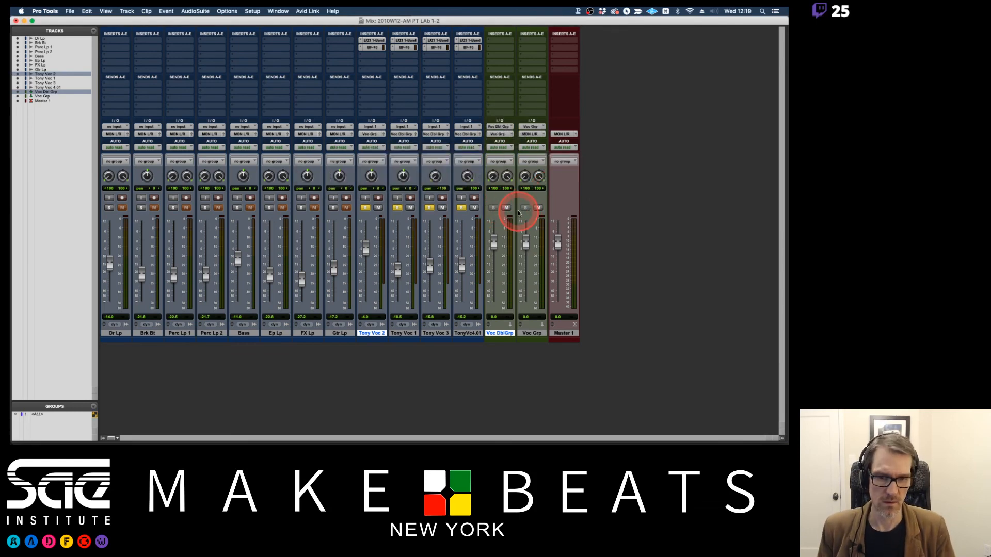
# Unsolo Voc 2 and balance the doubles during playback: Voc 1 at -11.0, Voc 3 at -7.5 and Voc 4.01 at -10.5 dB.
pyautogui.click(407, 334)
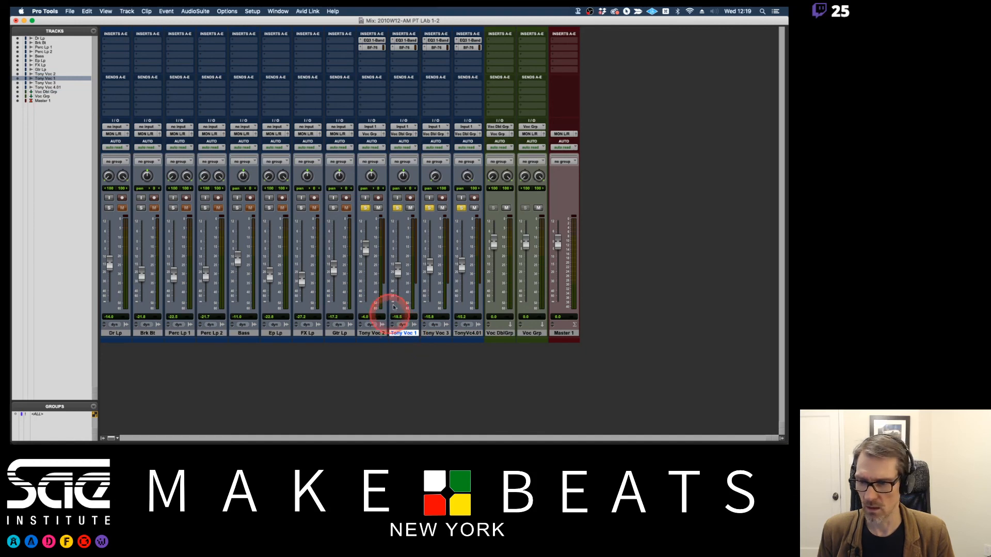
pyautogui.keyDown('shift'); pyautogui.click(468, 333); pyautogui.keyUp('shift')
pyautogui.moveTo(438, 270); pyautogui.dragTo(398, 257)
pyautogui.click(365, 207)
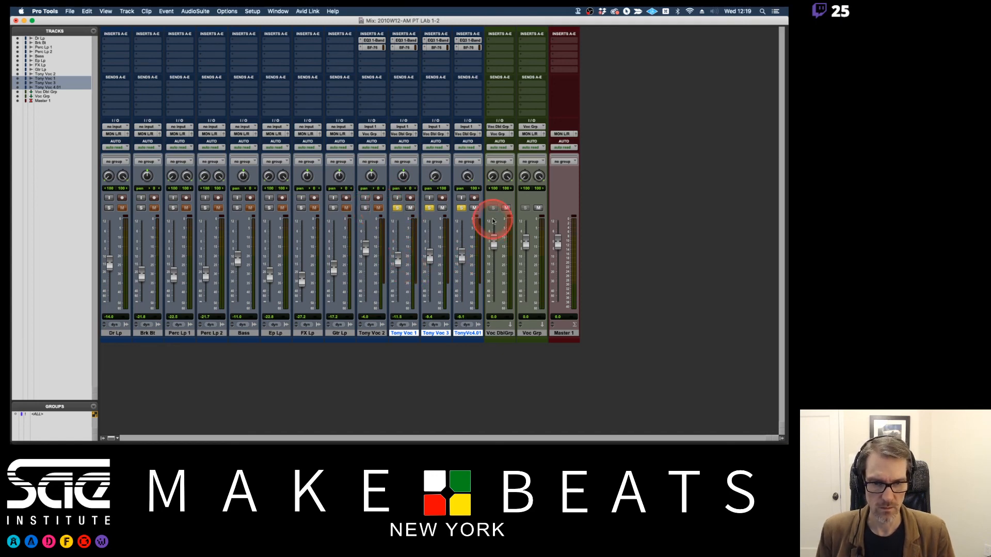
pyautogui.press('super+equal')
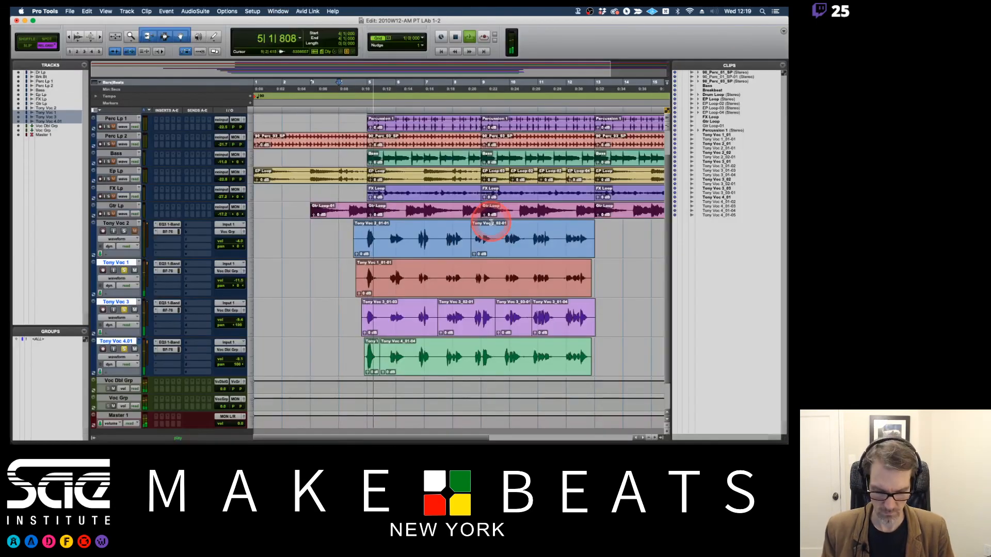
pyautogui.press('super+equal')
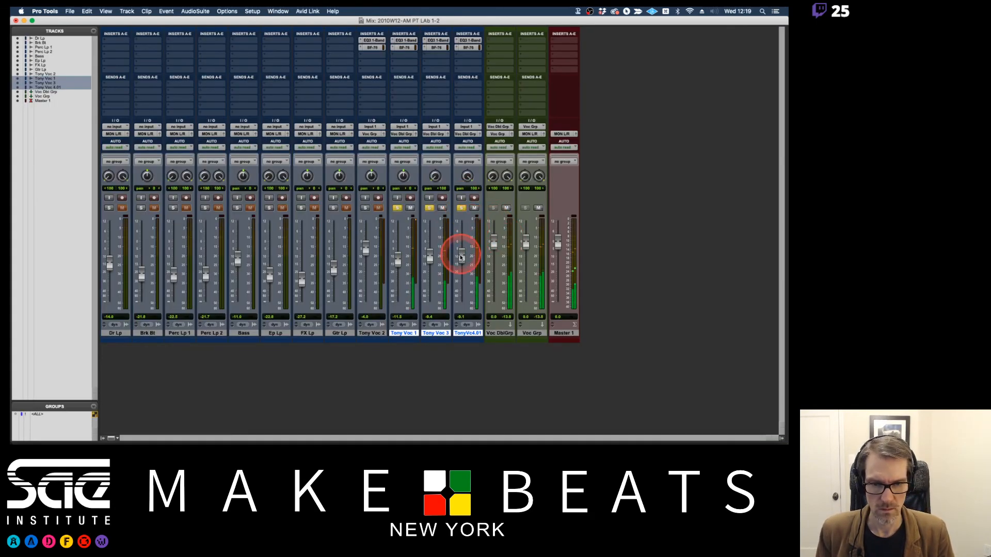
pyautogui.moveTo(461, 256); pyautogui.dragTo(398, 257)
pyautogui.moveTo(462, 261); pyautogui.dragTo(494, 243)
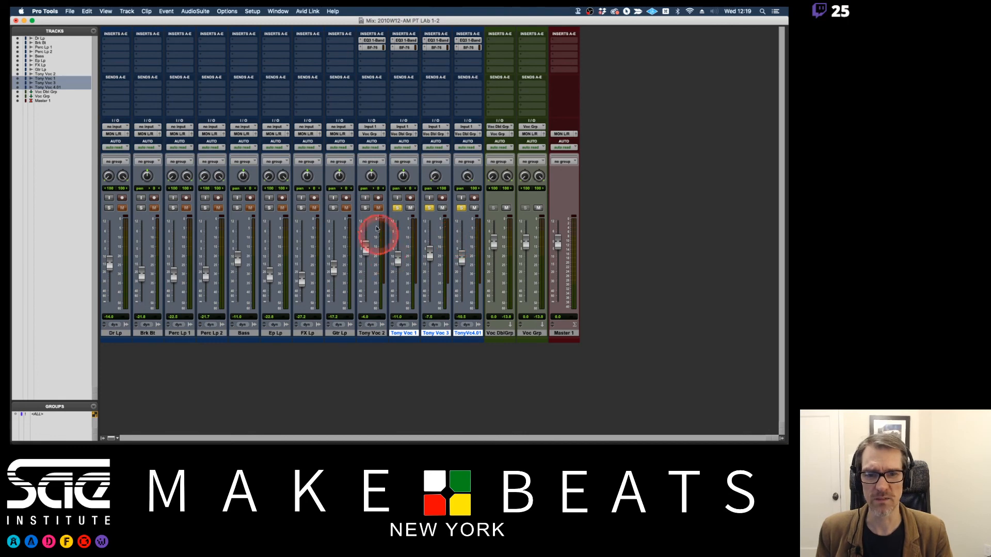
# Solo Voc 2 with the doubles to set the Voc Dbl Grp fader to -6.4 dB, and clear all solos.
pyautogui.click(365, 207)
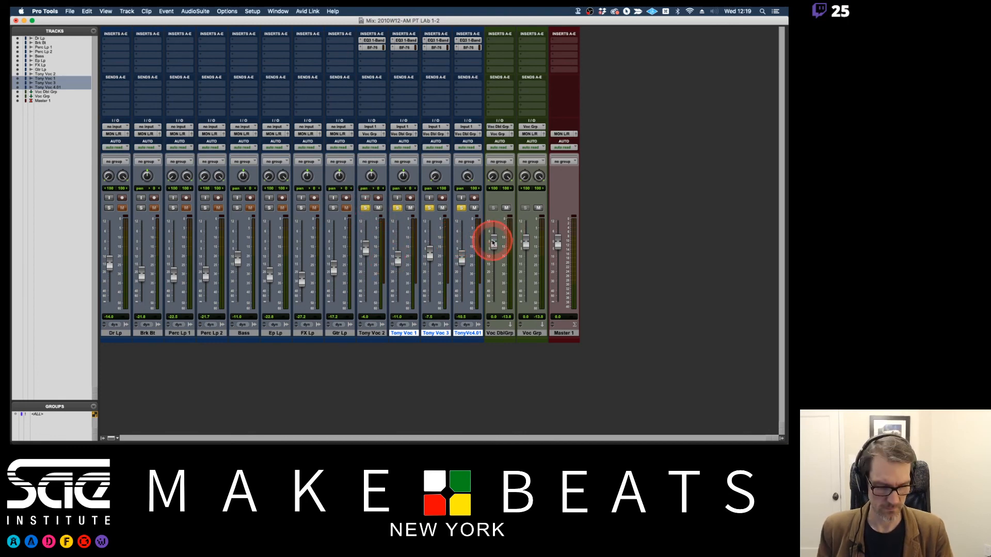
pyautogui.moveTo(493, 243); pyautogui.dragTo(496, 259)
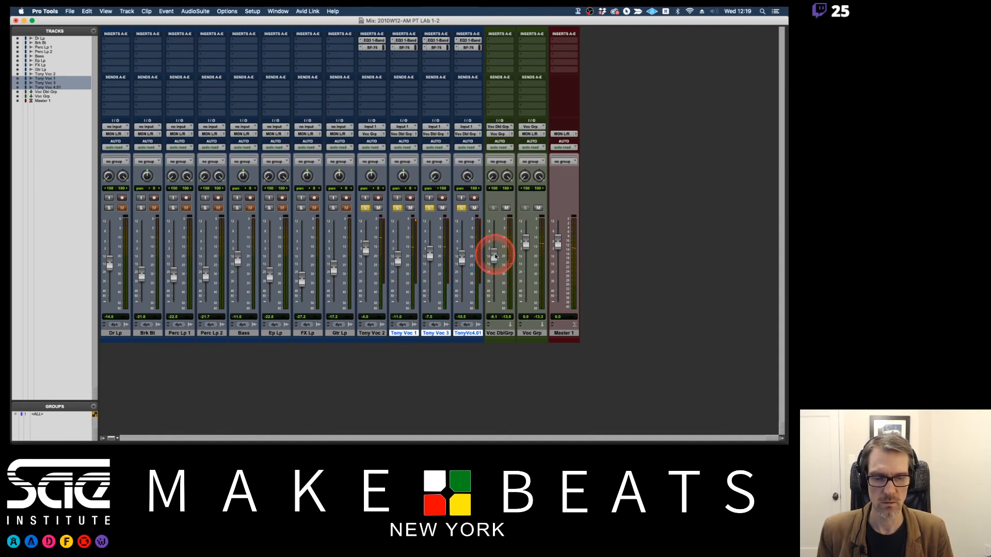
pyautogui.moveTo(495, 254); pyautogui.dragTo(496, 253)
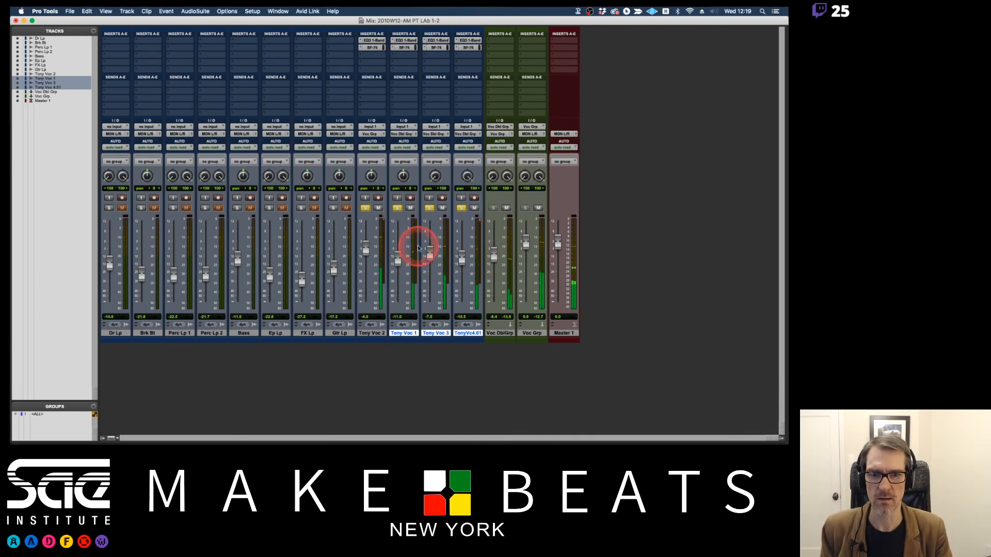
pyautogui.keyDown('alt'); pyautogui.click(460, 208); pyautogui.keyUp('alt')
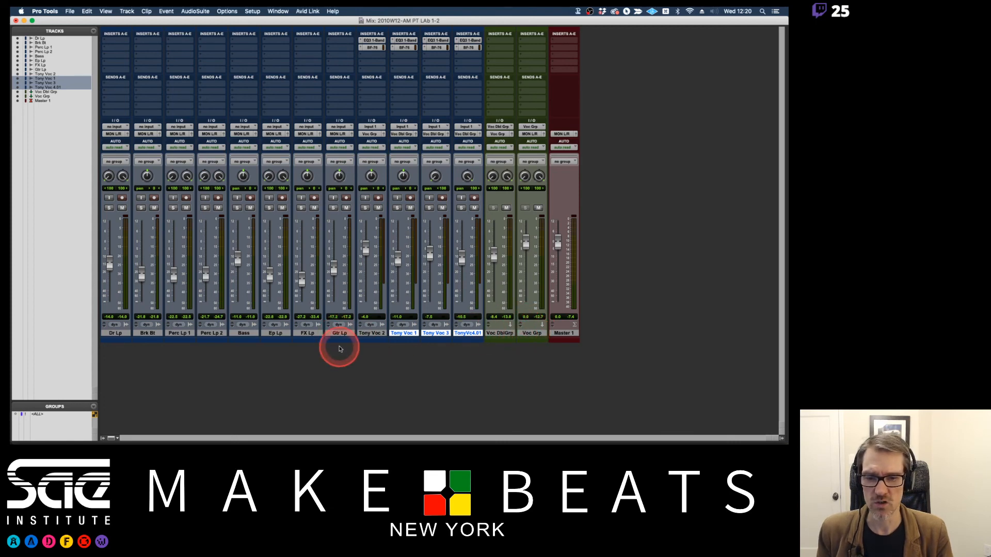
# Create a stereo aux input track named Inst Grp directly after Voc Grp.
pyautogui.click(540, 333)
pyautogui.press('super+shift+n')
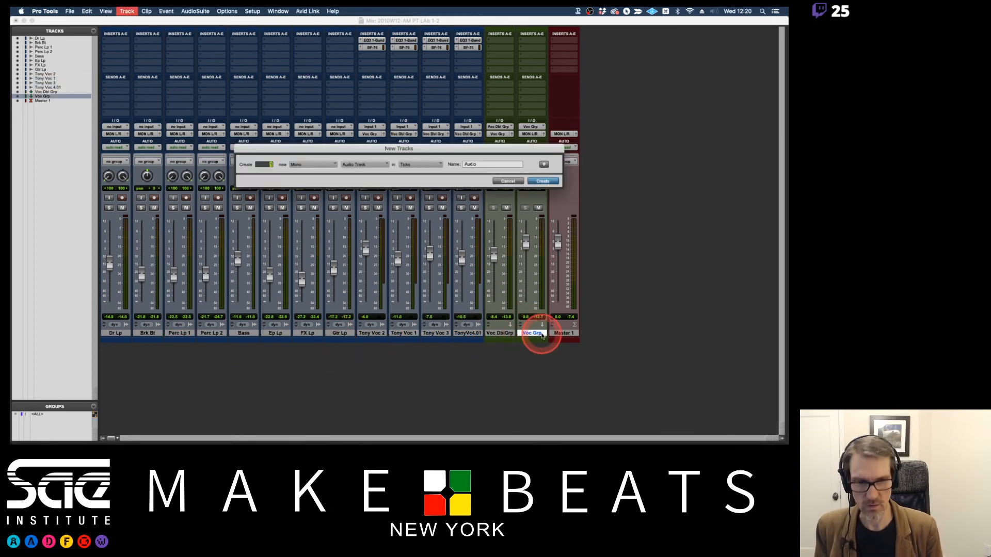
pyautogui.press('super+Up')
pyautogui.write('Inst')
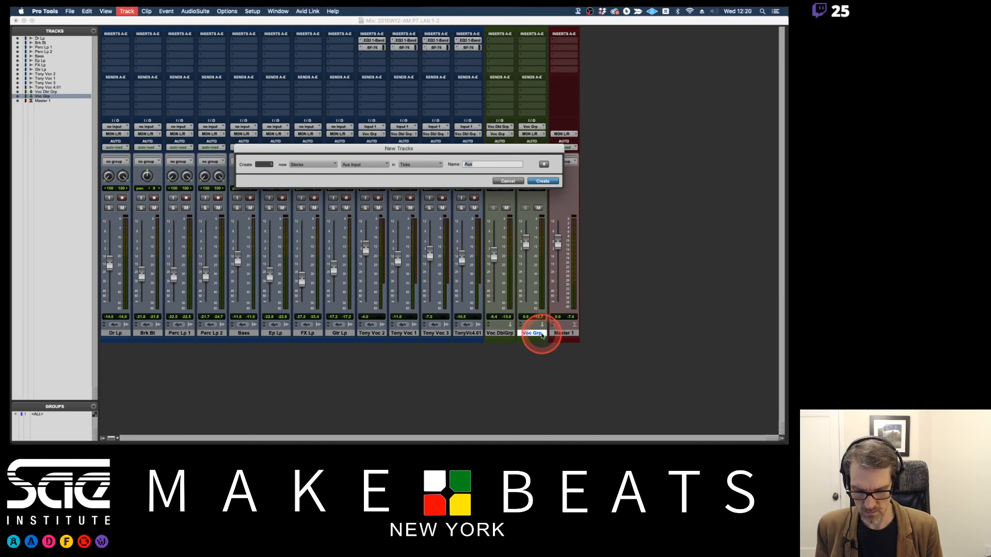
pyautogui.write(' Gtp')
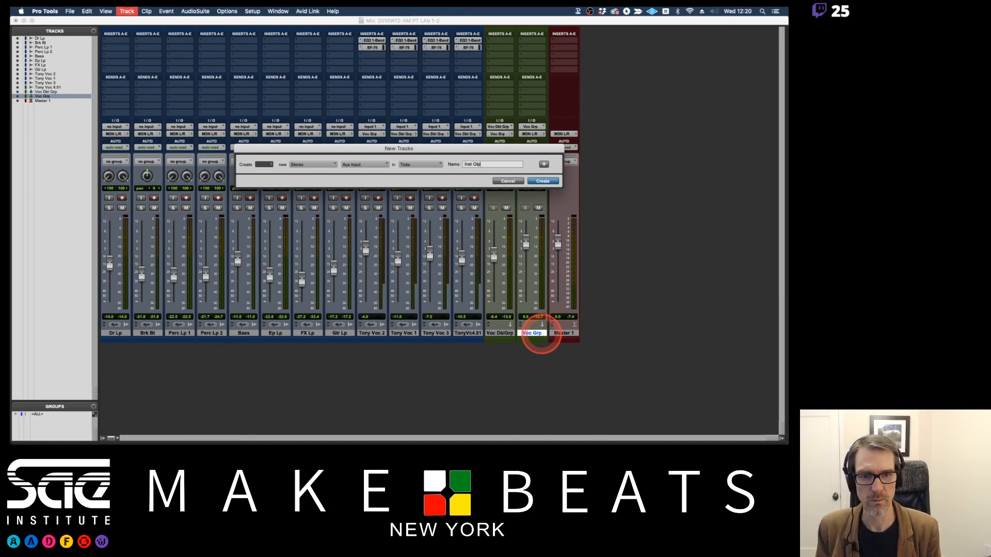
pyautogui.press('Return')
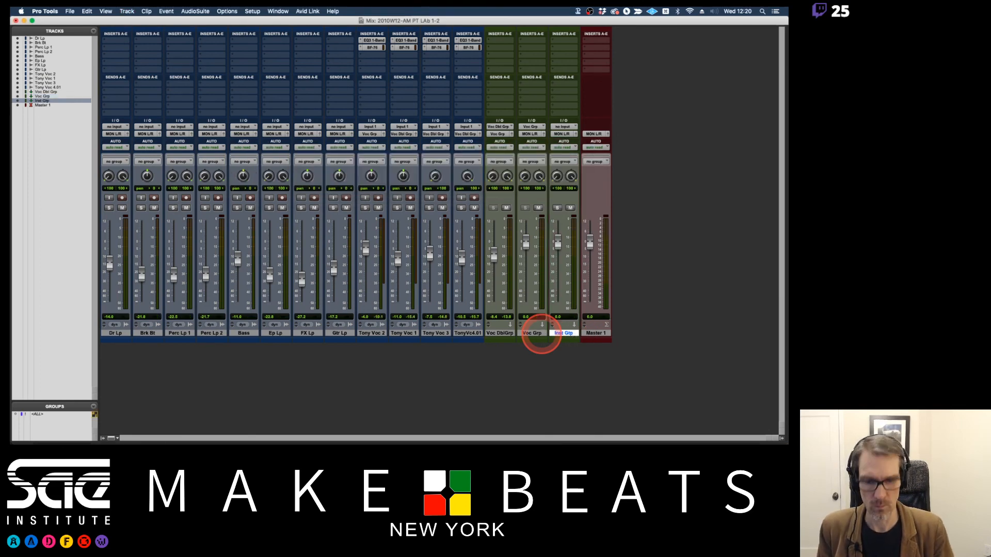
pyautogui.doubleClick(570, 335)
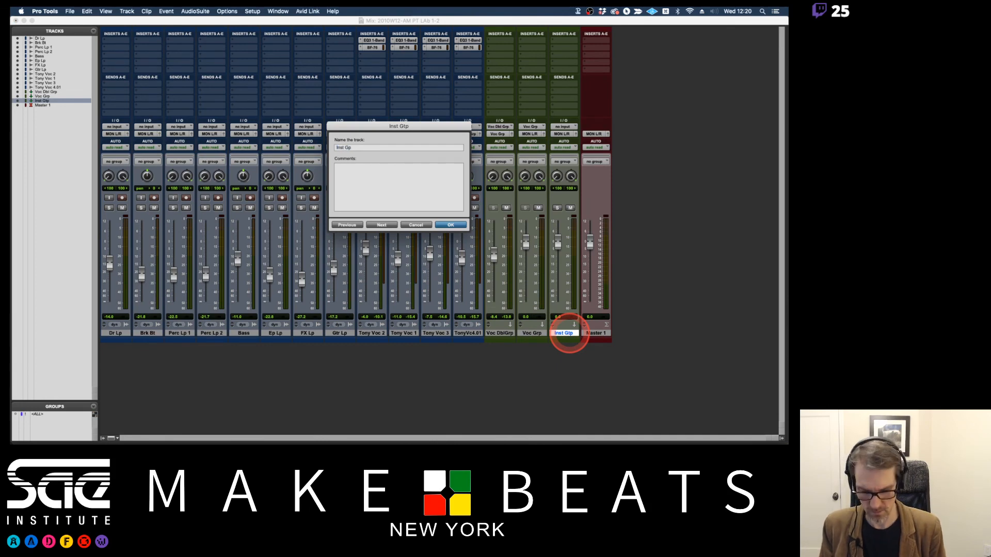
pyautogui.press('Return')
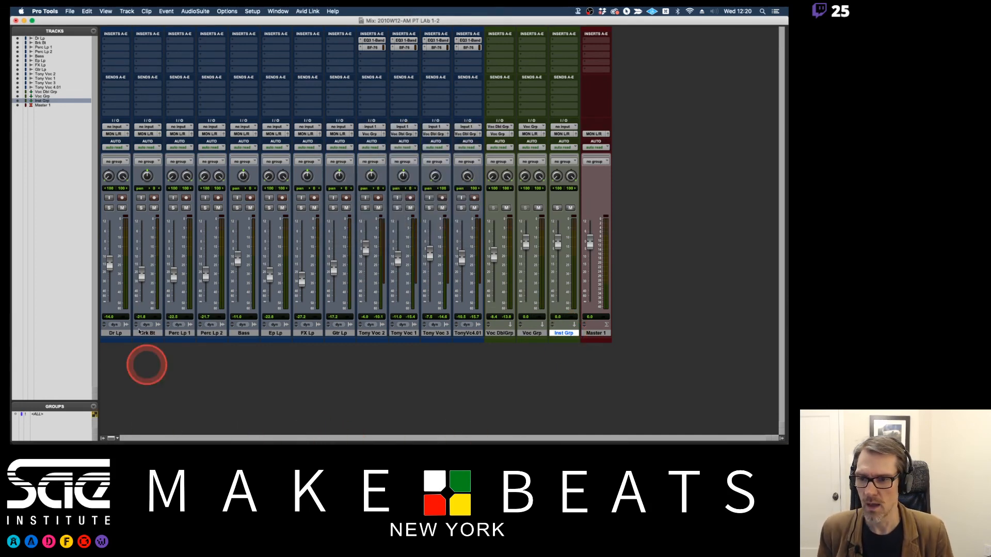
# Route the outputs of all instrument tracks from Dr Lp through Gtr Lp to Inst Grp, and solo-safe Inst Grp.
pyautogui.click(115, 332)
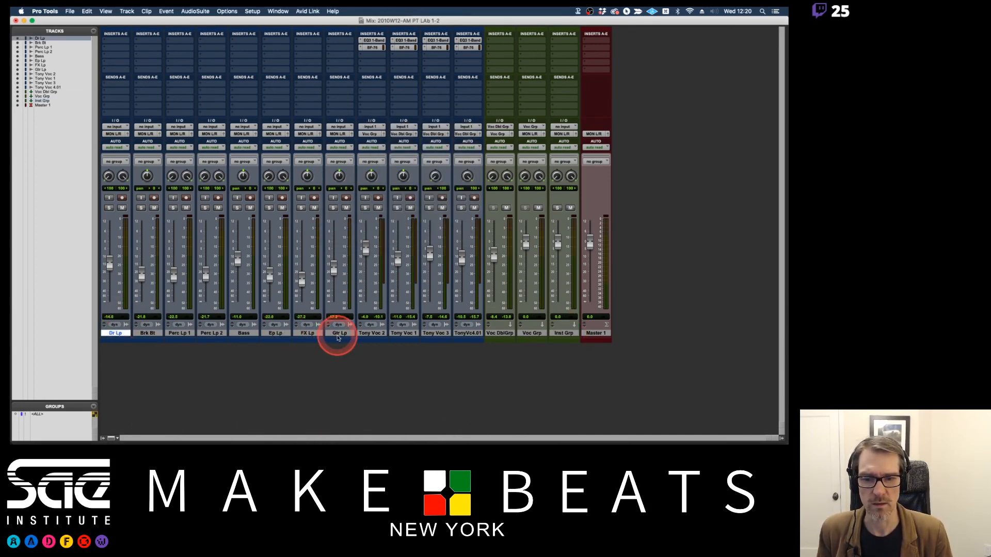
pyautogui.keyDown('shift'); pyautogui.click(338, 333); pyautogui.keyUp('shift')
pyautogui.moveTo(339, 138); pyautogui.dragTo(392, 225)
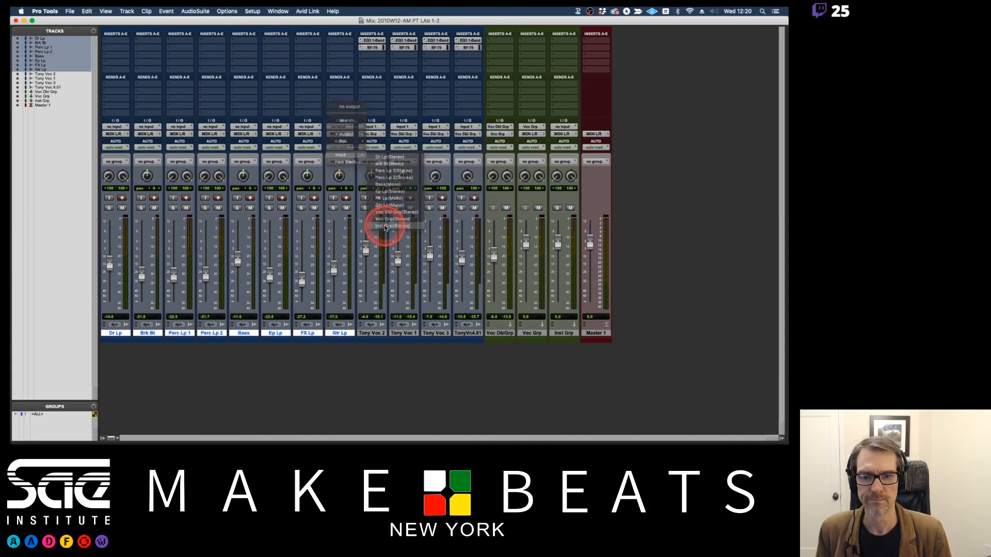
pyautogui.keyDown('super'); pyautogui.click(557, 209); pyautogui.keyUp('super')
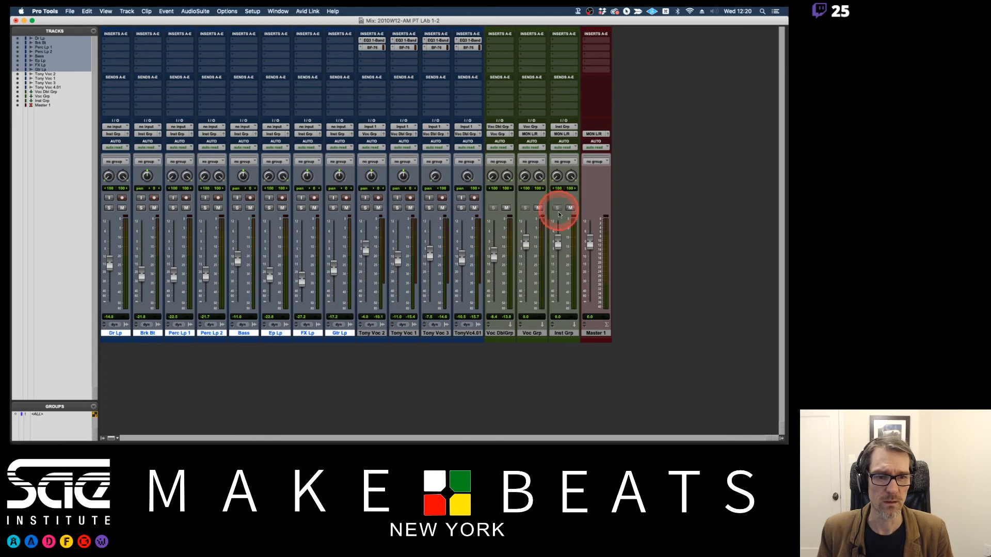
# Balance the group faders during playback: Inst Grp at -3.3 dB, Voc Grp at +0.7 dB and Voc Dbl Grp at -11.5 dB.
pyautogui.press('space')
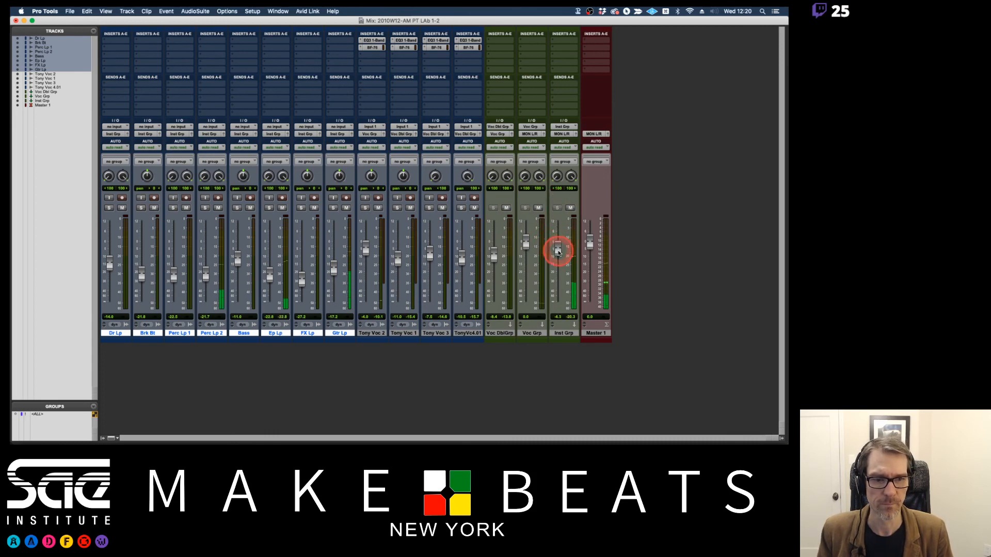
pyautogui.moveTo(558, 246); pyautogui.dragTo(558, 252)
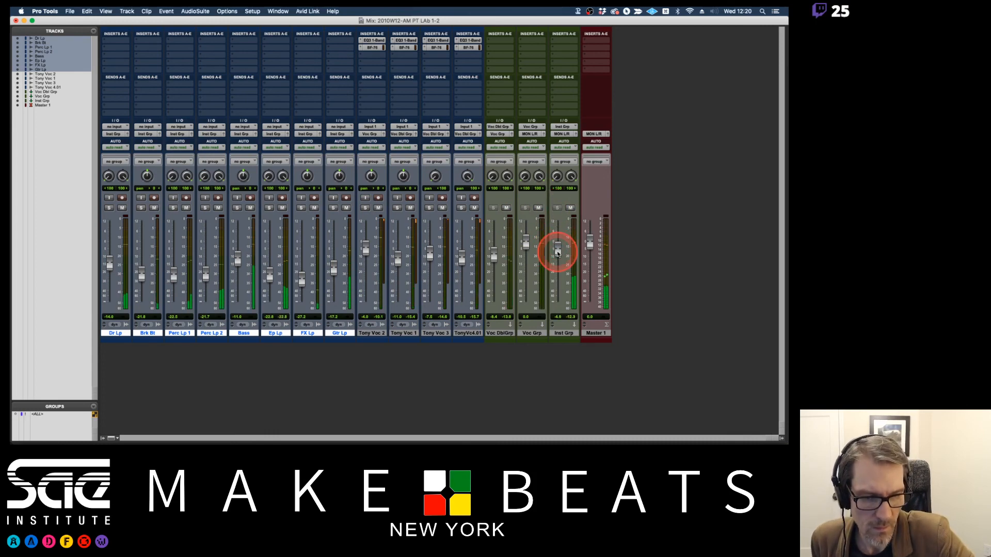
pyautogui.moveTo(557, 252); pyautogui.dragTo(556, 249)
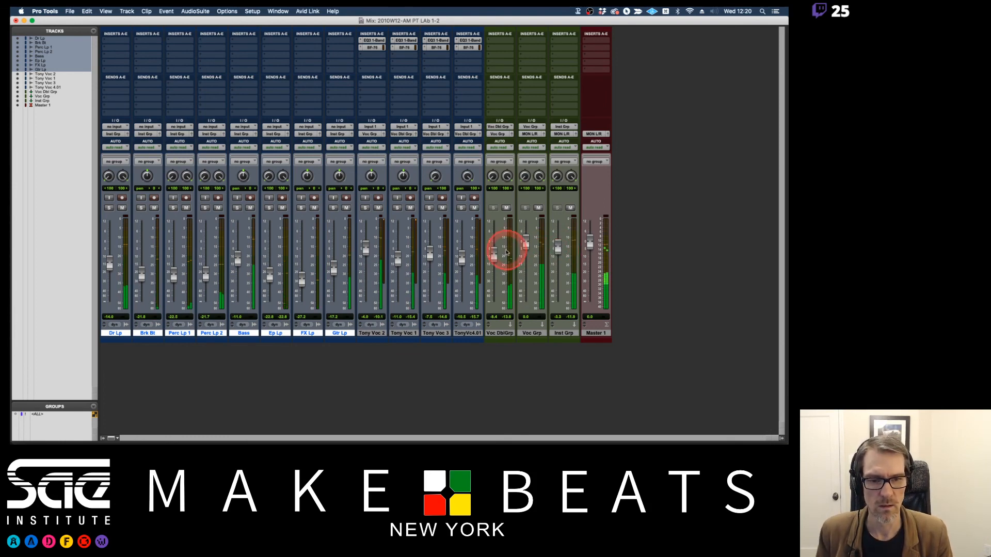
pyautogui.moveTo(496, 249); pyautogui.dragTo(525, 242)
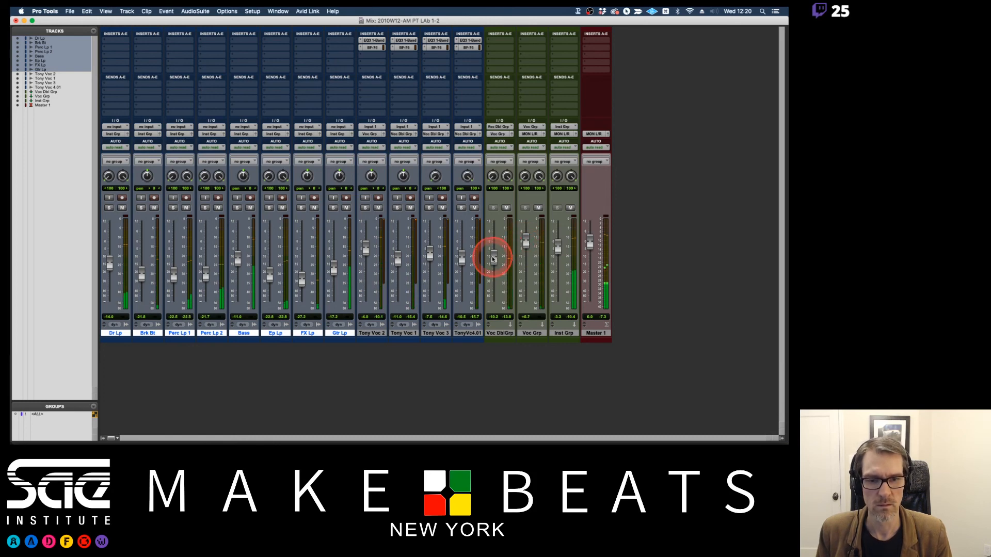
pyautogui.moveTo(491, 258); pyautogui.dragTo(494, 262)
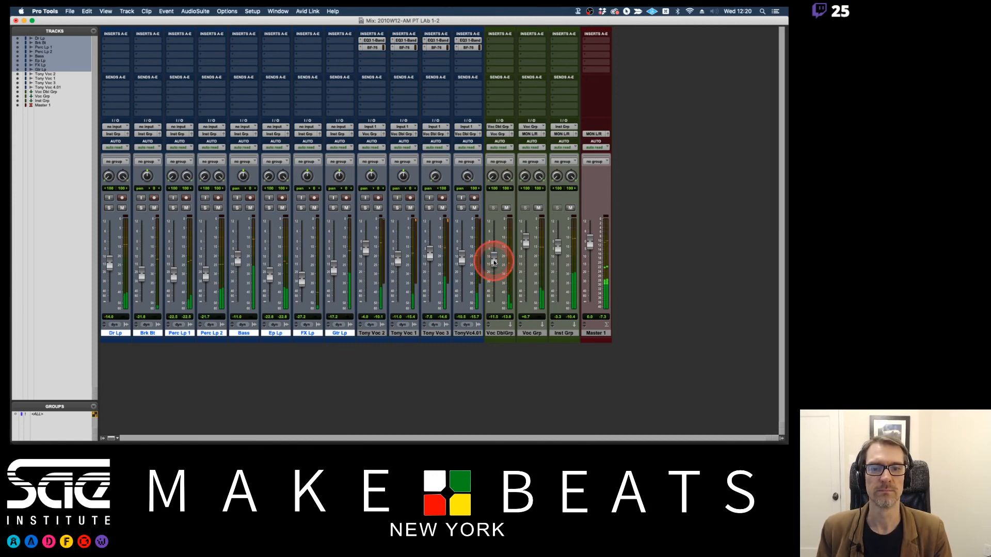
pyautogui.press('space')
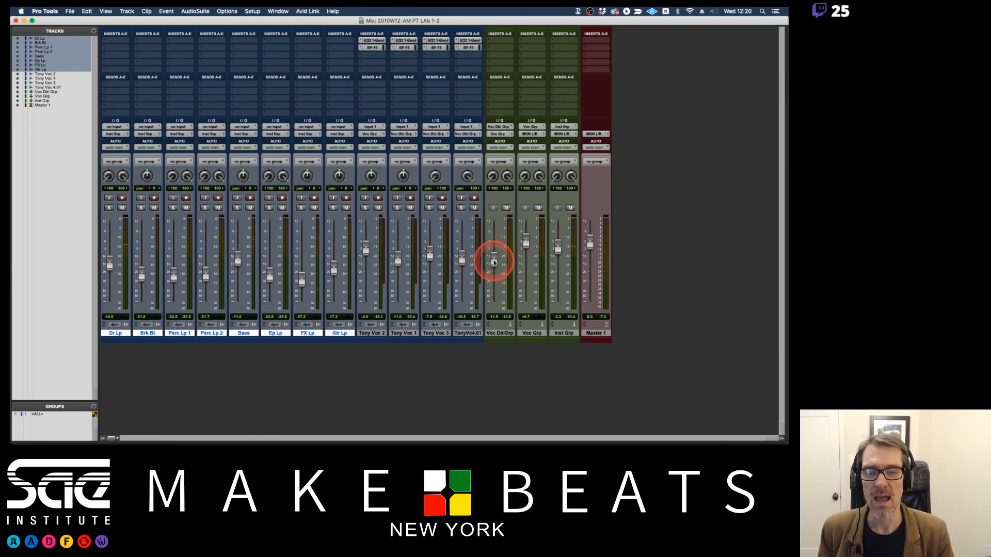
# Switch from the mixer to the Edit window showing the track timeline.
pyautogui.press('super+Tab')
pyautogui.press('super+Tab')
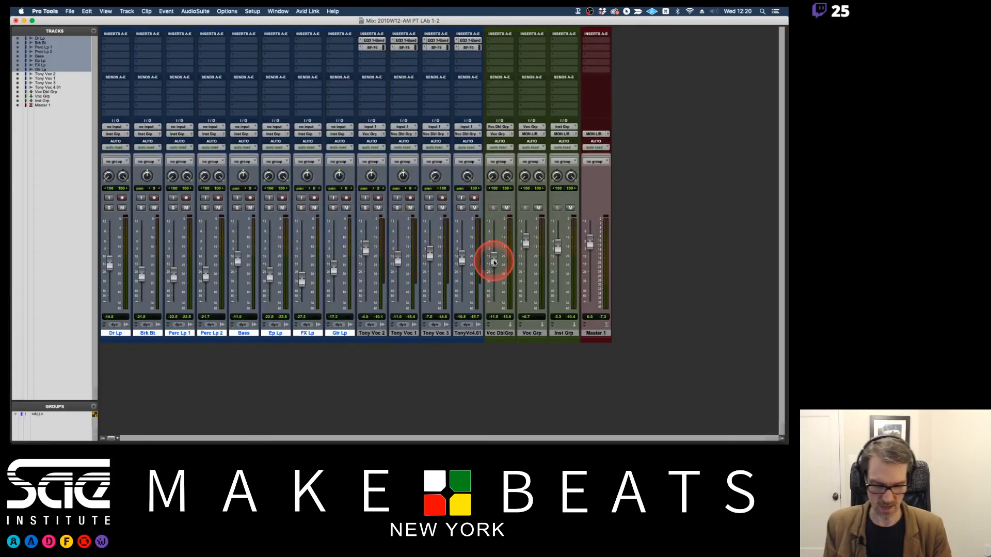
pyautogui.press('super+equal')
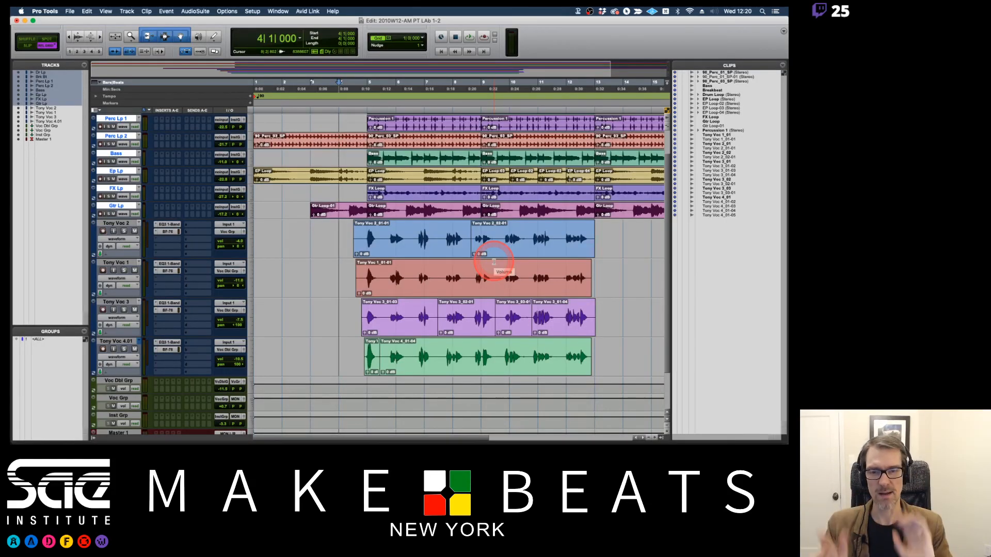